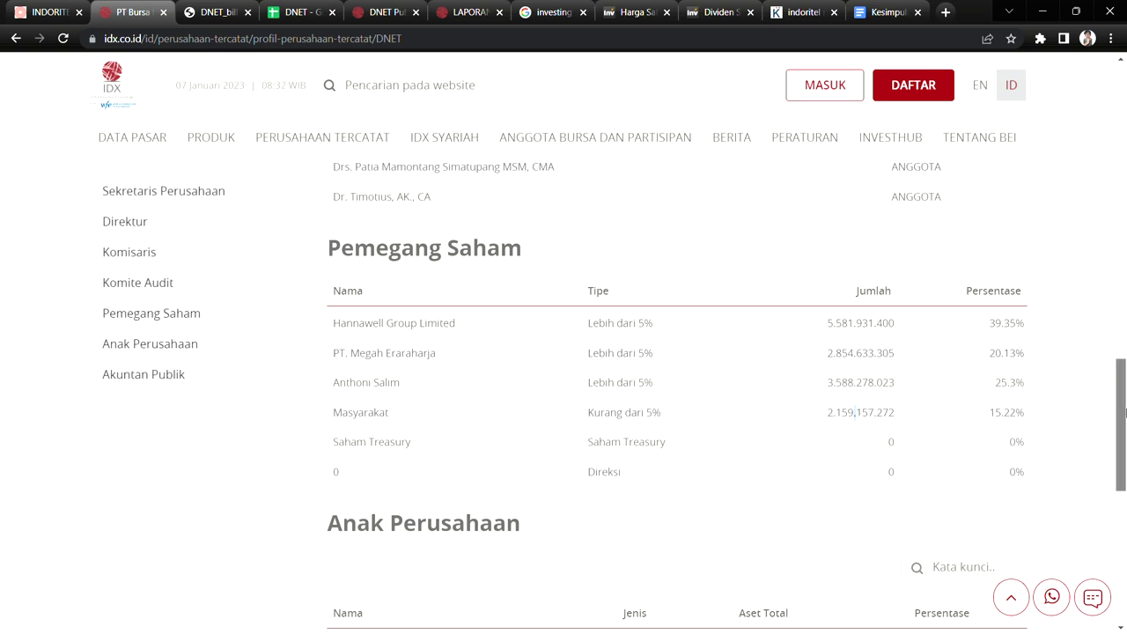
Examine the share counts in the shareholder table of DNET's IDX company profile, highlighting the major holders' and the public's amounts.
mouse_move(1121, 411)
left_mouse_down()
mouse_move(1121, 498)
mouse_move(1123, 397)
mouse_move(1123, 411)
left_mouse_up()
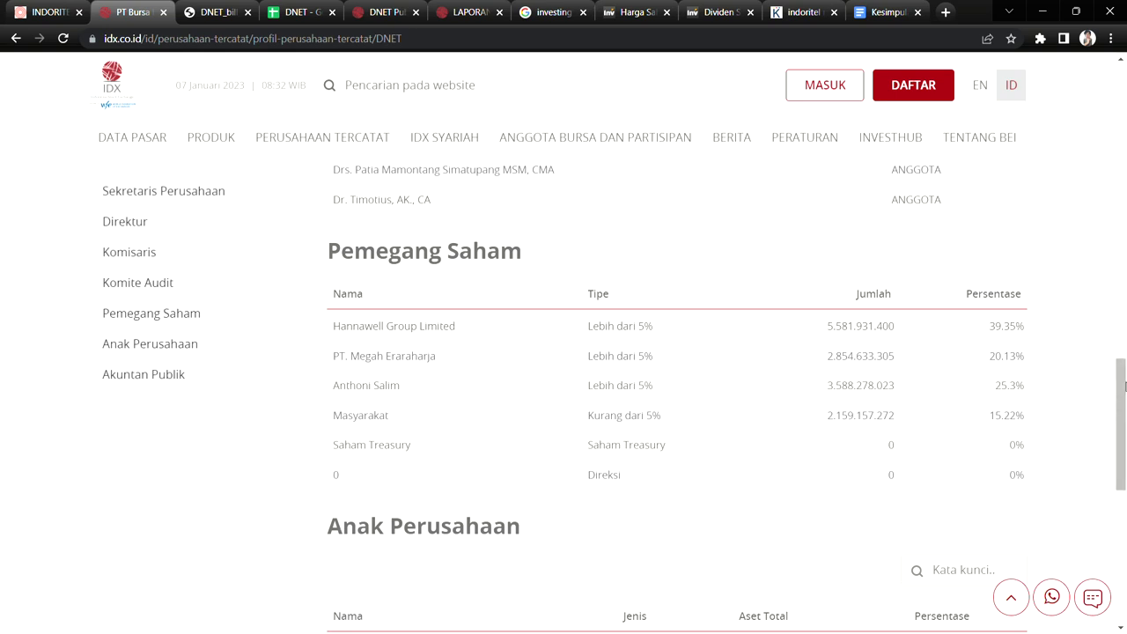
left_click_drag(1124, 384, 1124, 383)
left_click_drag(836, 424, 861, 424)
left_click_drag(834, 335, 903, 400)
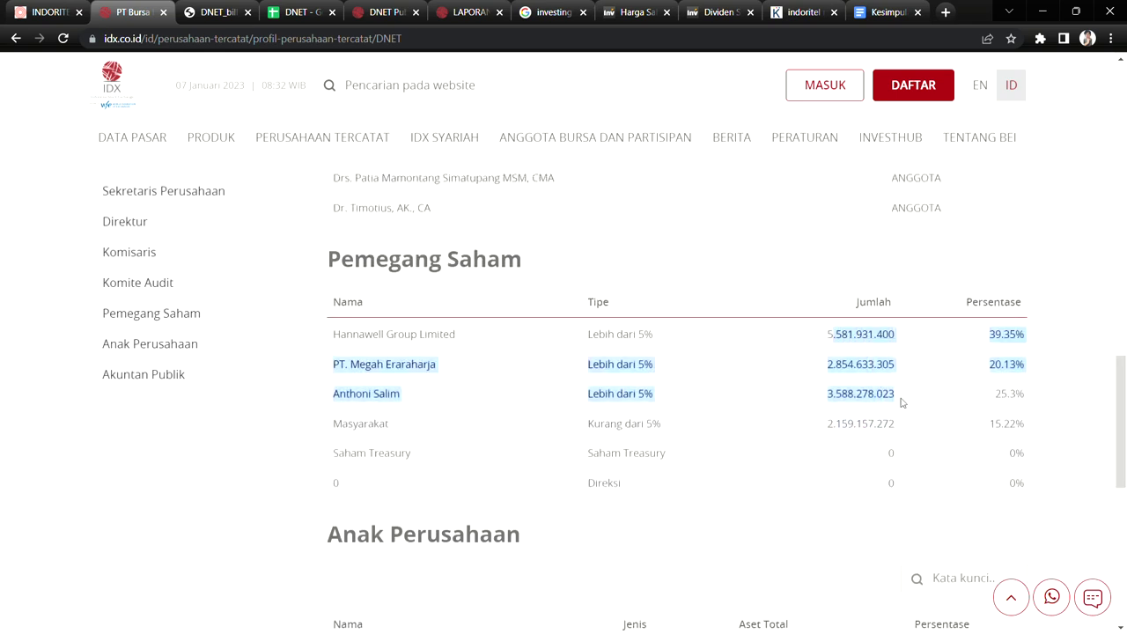
left_click(861, 432)
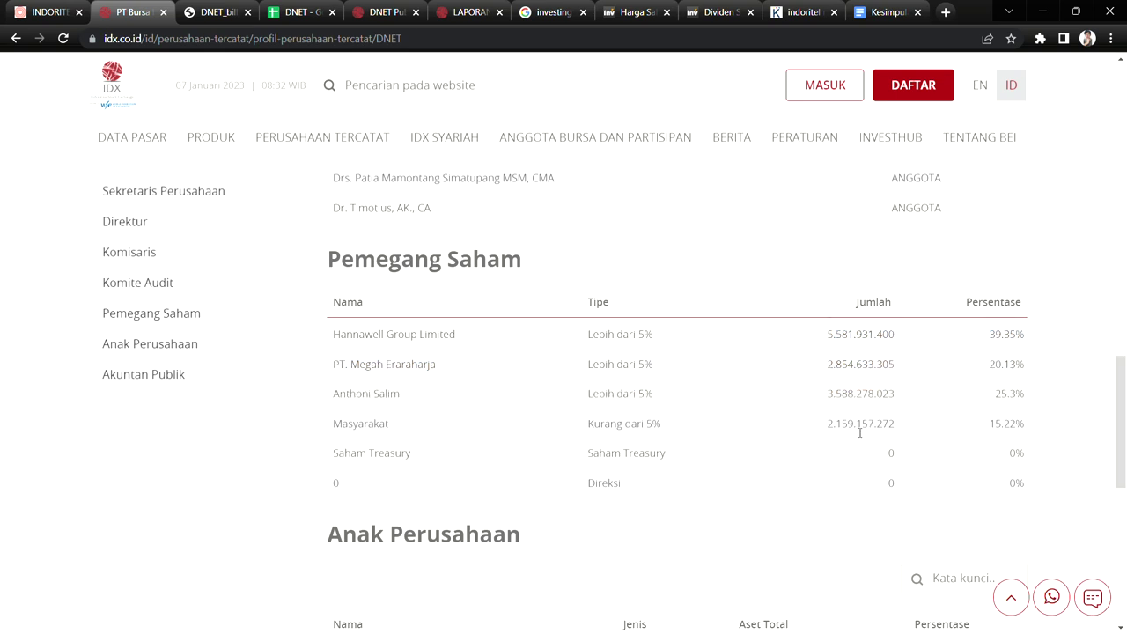
left_click_drag(828, 425, 896, 425)
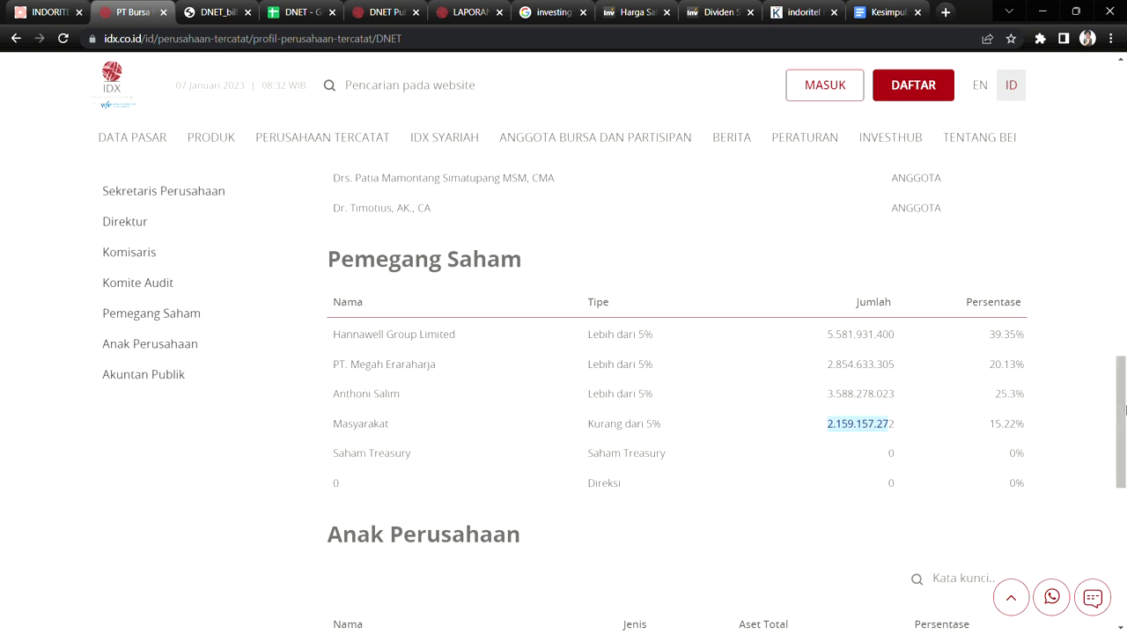
scroll(1124, 420, "up", 1)
left_click_drag(1123, 419, 1123, 410)
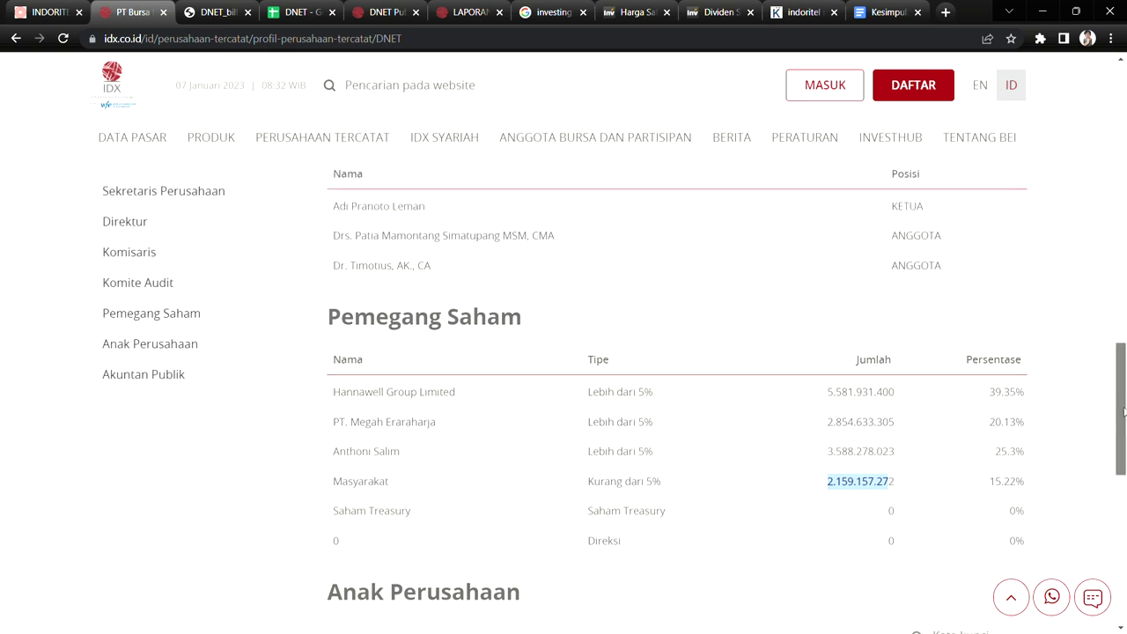
Check the Masyarakat row of the shareholder table, highlighting its name and ownership percentage.
left_click_drag(1124, 410, 1124, 418)
left_click_drag(995, 457, 1013, 464)
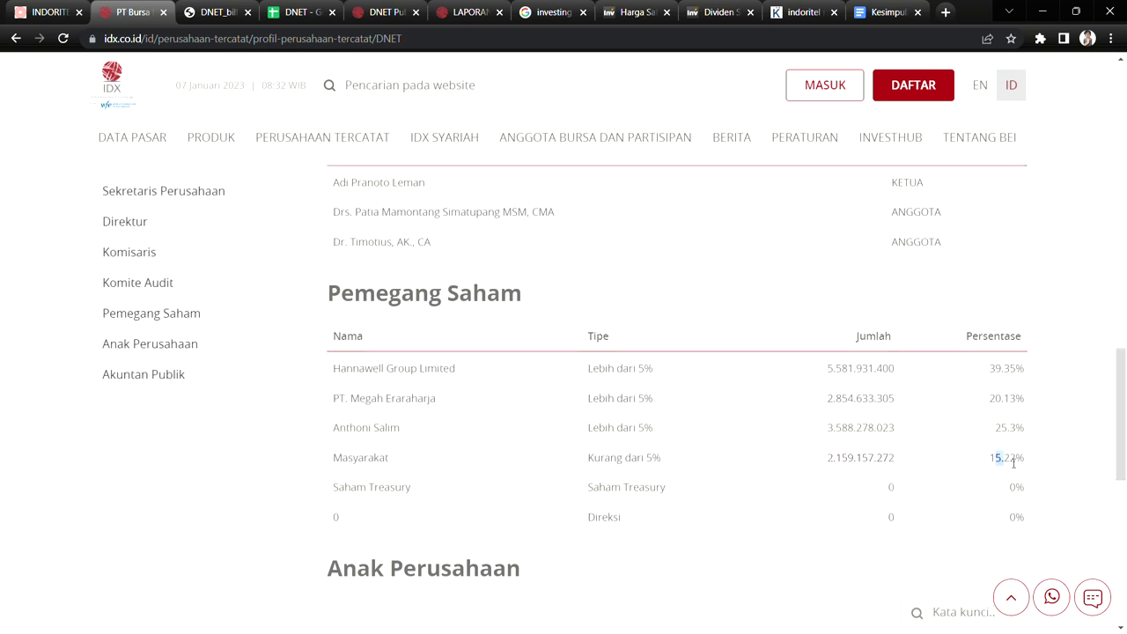
left_click(891, 458)
left_click_drag(354, 458, 386, 459)
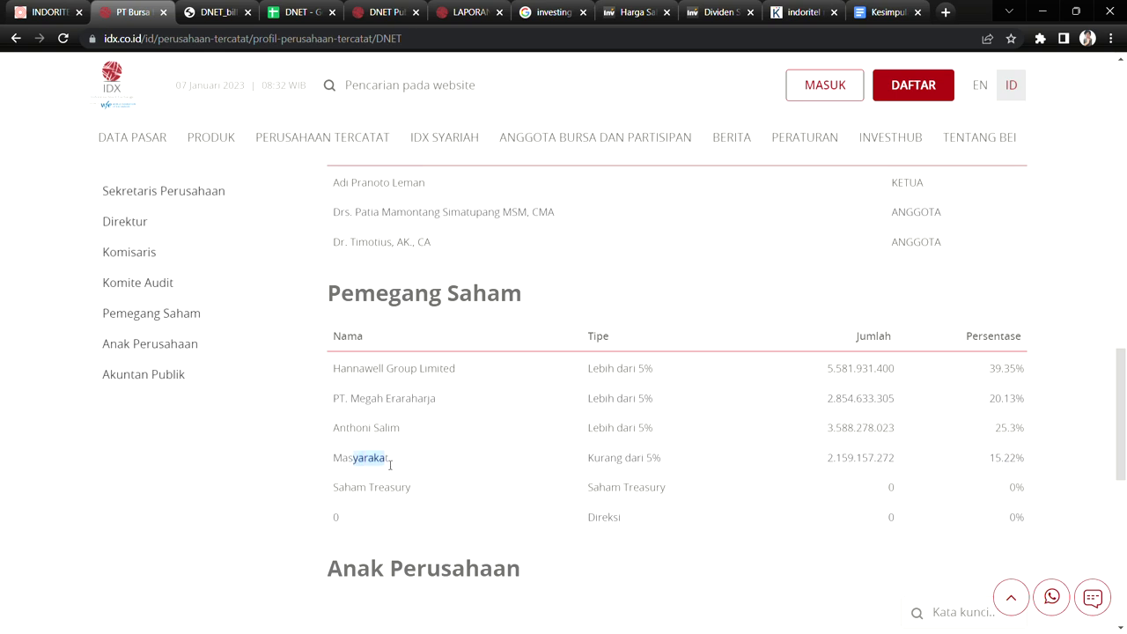
left_click(486, 455)
left_click_drag(1004, 458, 993, 458)
left_click_drag(1121, 401, 674, 121)
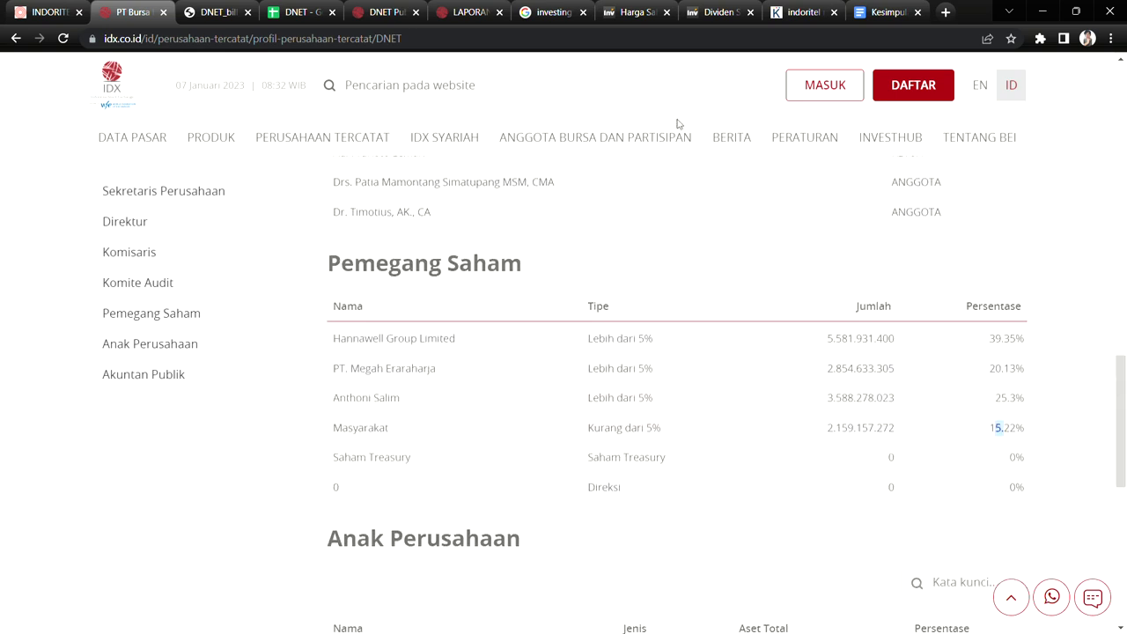
Open the DNET 30 September 2022 financial report PDF and check the statement date and currency unit in the balance sheet heading.
left_click(208, 11)
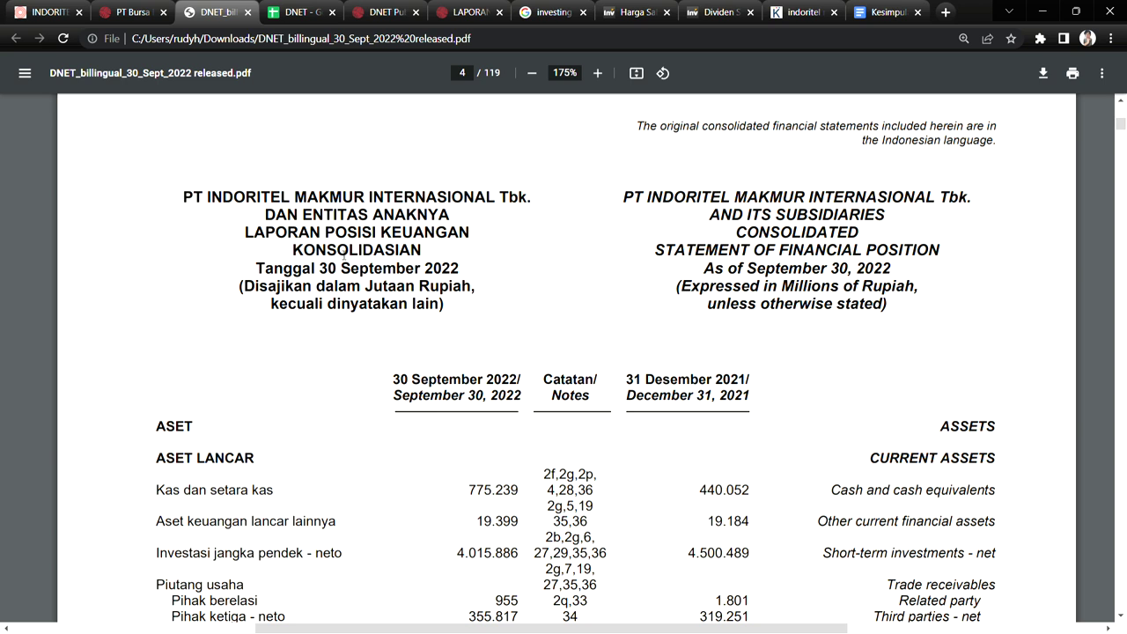
left_click_drag(319, 269, 472, 274)
left_click(503, 269)
scroll(653, 333, "down", 7)
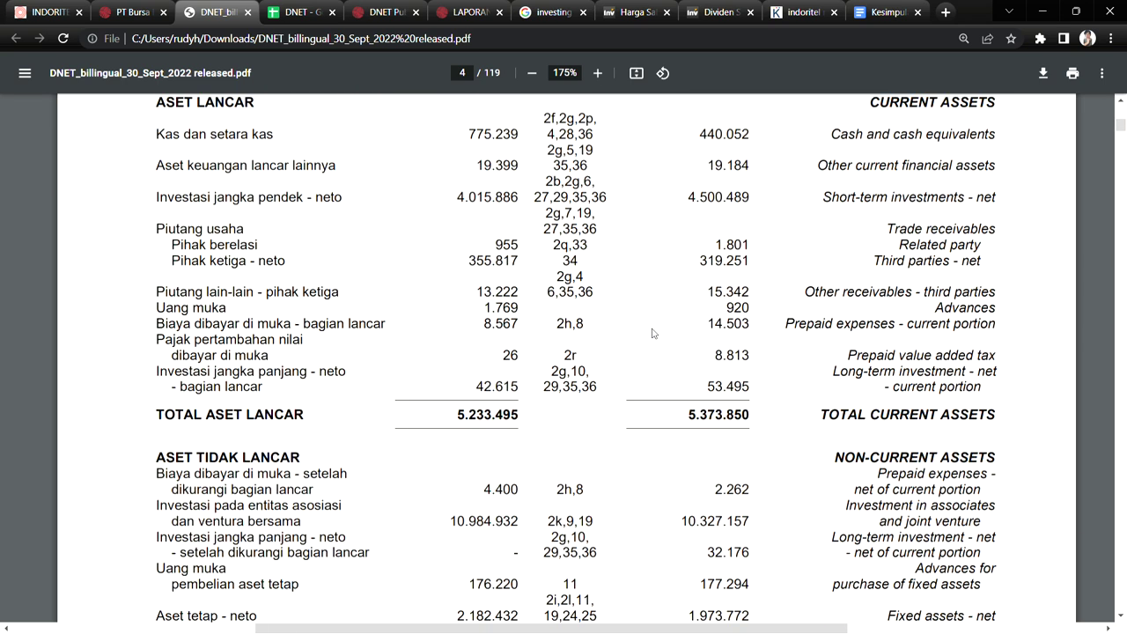
scroll(653, 333, "up", 5)
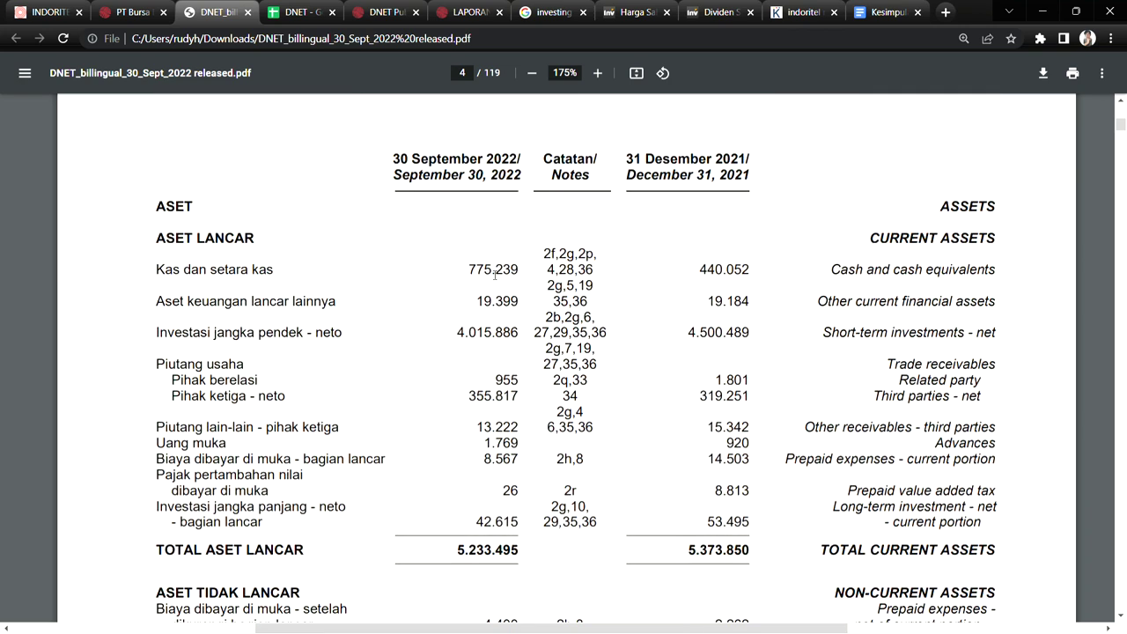
scroll(494, 275, "up", 3)
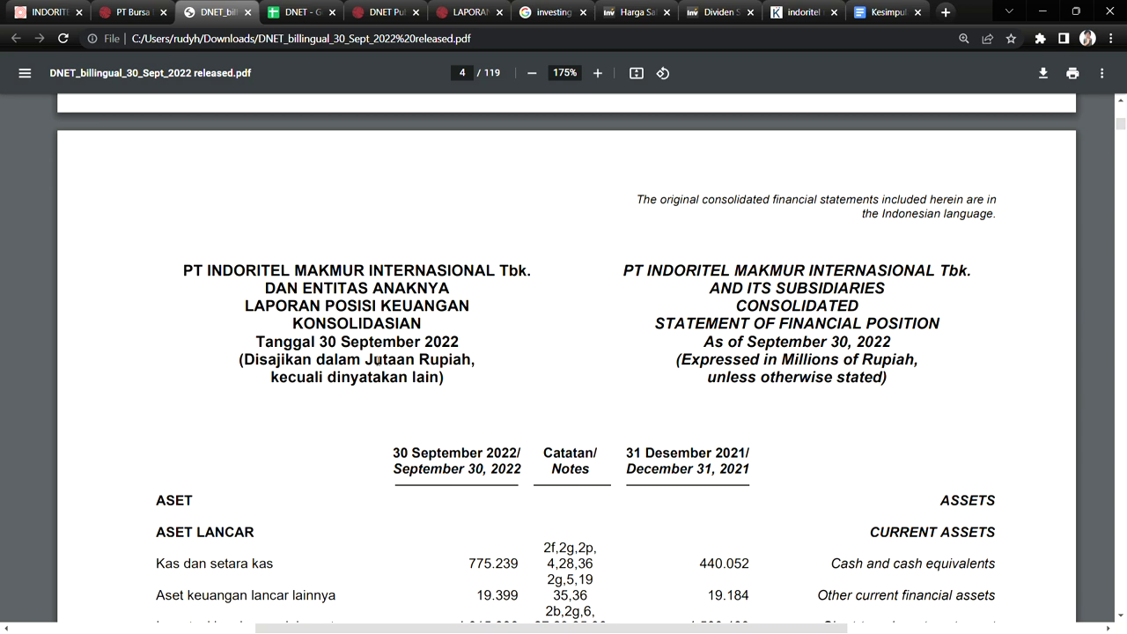
left_click_drag(377, 360, 466, 361)
Examine the short-term investments line under current assets and the note references for cash and short-term investments.
scroll(622, 397, "down", 3)
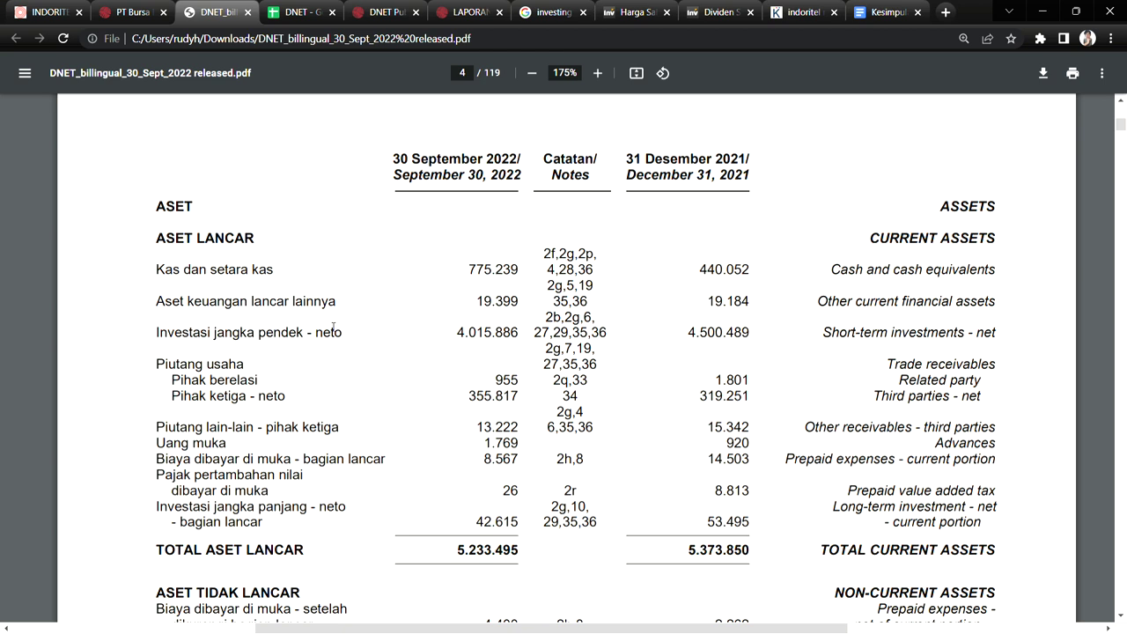
left_click_drag(182, 335, 336, 342)
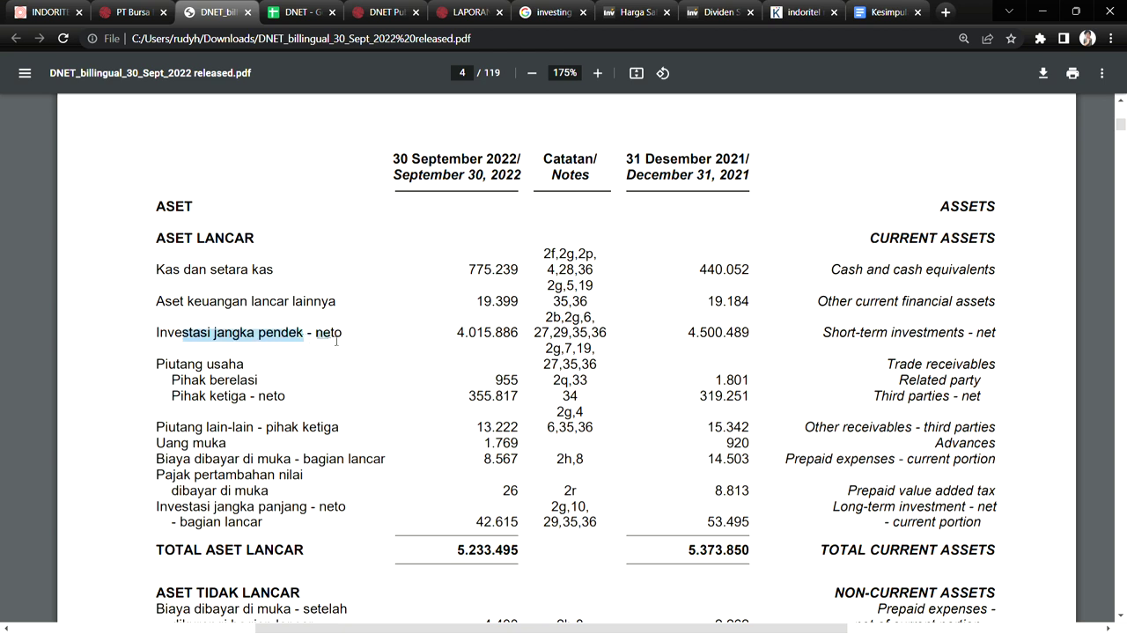
left_click(474, 338)
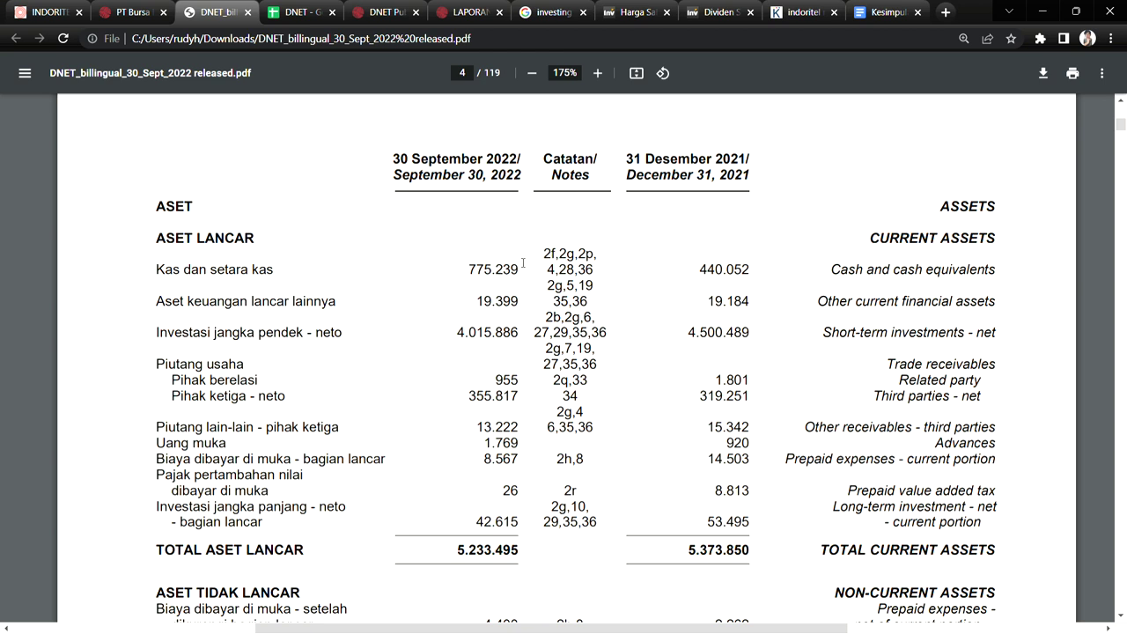
left_click_drag(546, 254, 608, 258)
left_click(606, 258)
left_click_drag(547, 269, 591, 273)
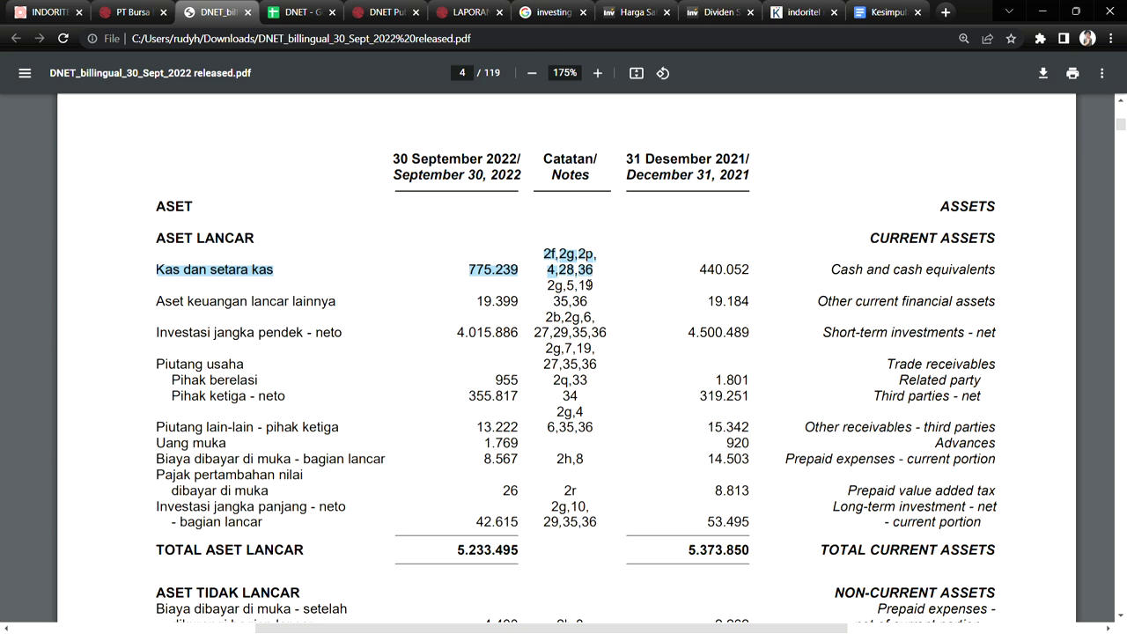
left_click(454, 339)
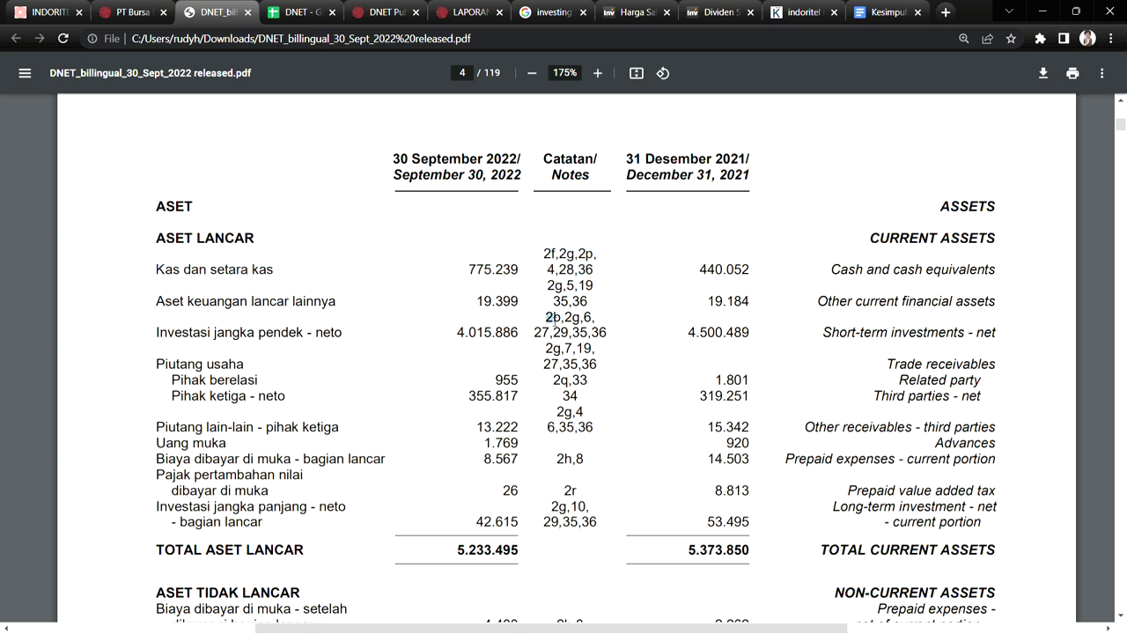
left_click_drag(545, 317, 611, 330)
left_click(602, 321)
Find note 6 on short-term investments on page 73 and read the fund management contracts' counterparty and maximum placement amount.
left_click_drag(1121, 126, 1120, 403)
scroll(751, 376, "down", 15)
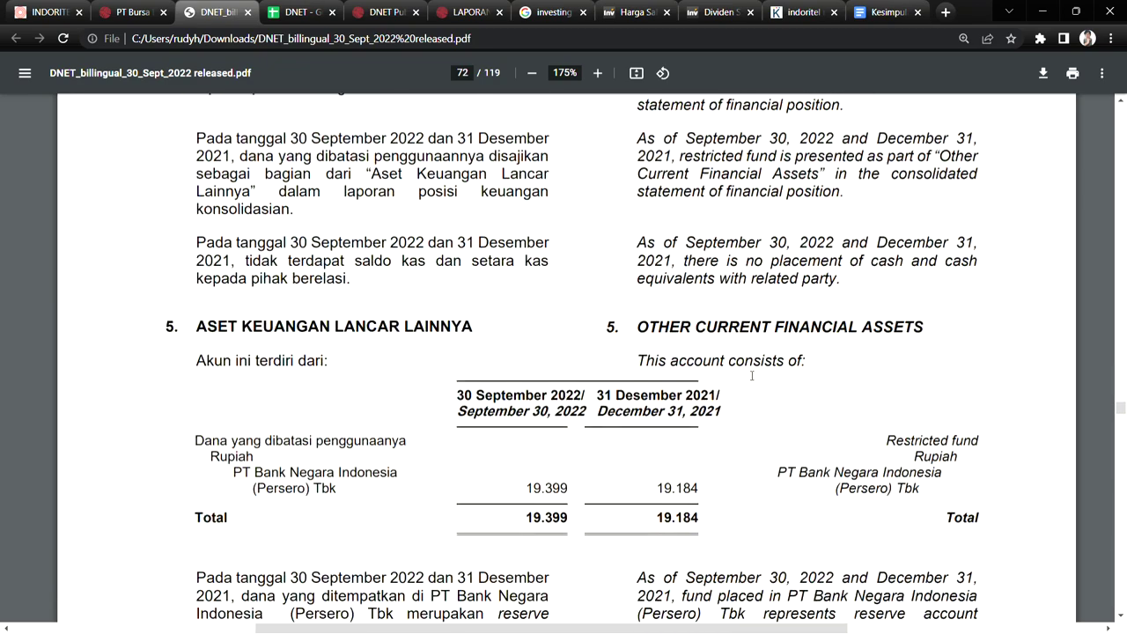
scroll(751, 376, "down", 10)
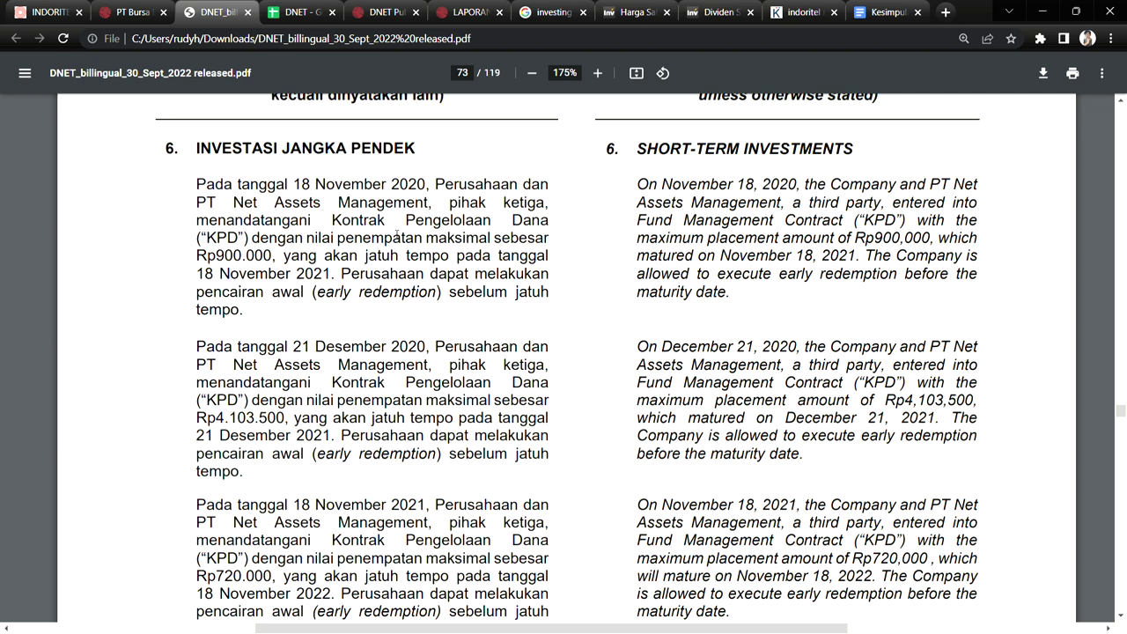
left_click_drag(234, 202, 523, 205)
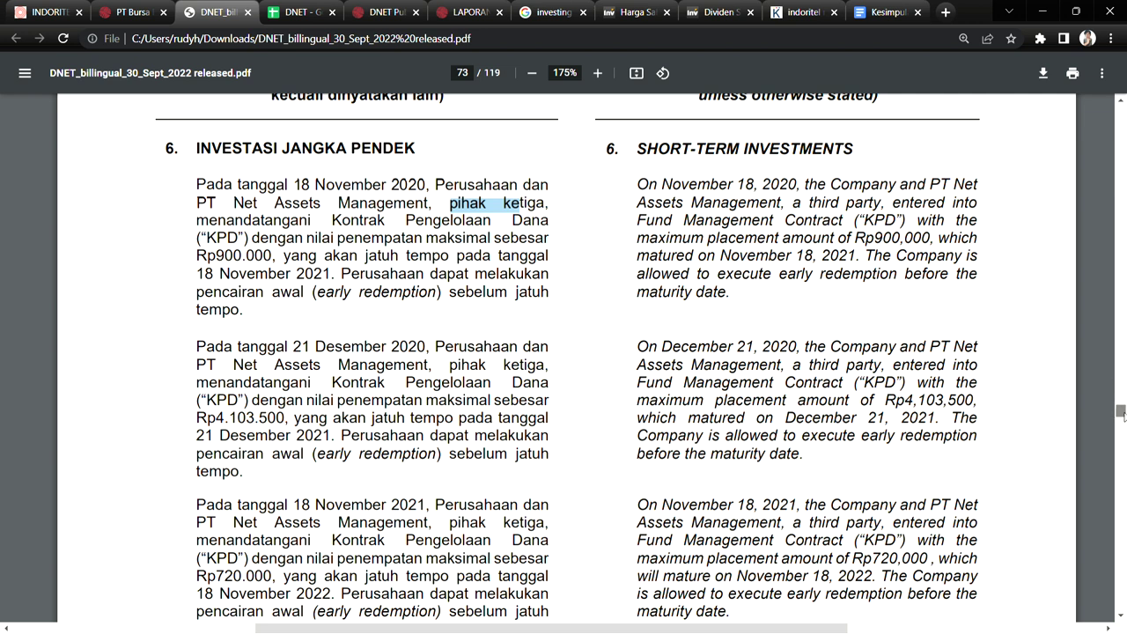
left_click_drag(197, 419, 297, 423)
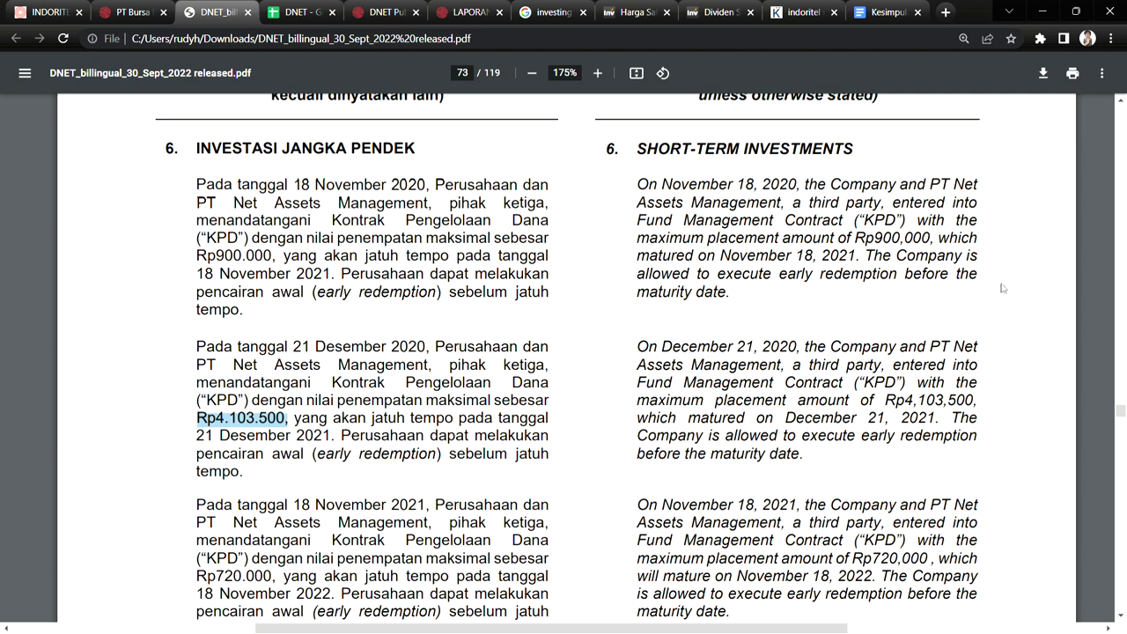
Read the rest of note 6 through page 74, covering investment balances, contract income and the credit loss allowance.
left_click_drag(1121, 413, 1121, 414)
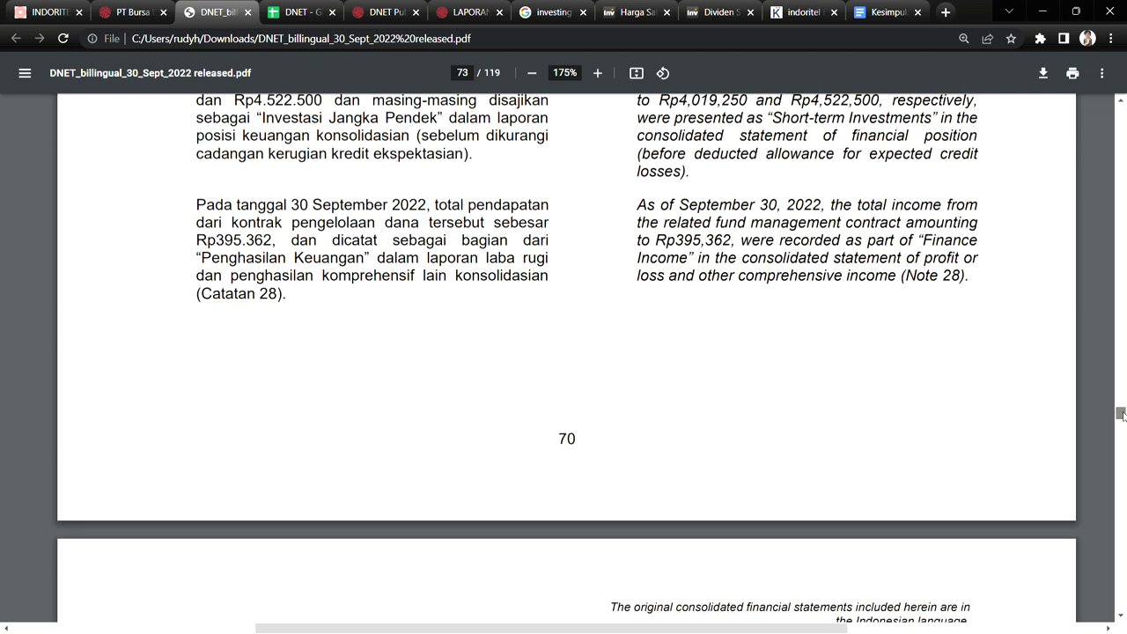
scroll(466, 225, "up", 3)
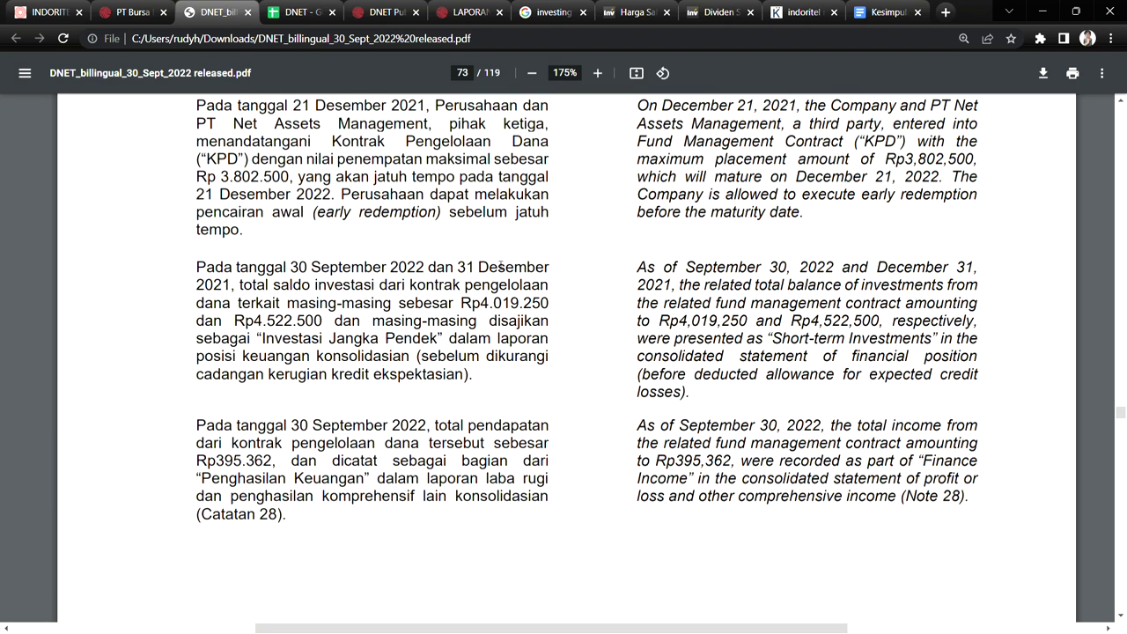
scroll(543, 372, "down", 10)
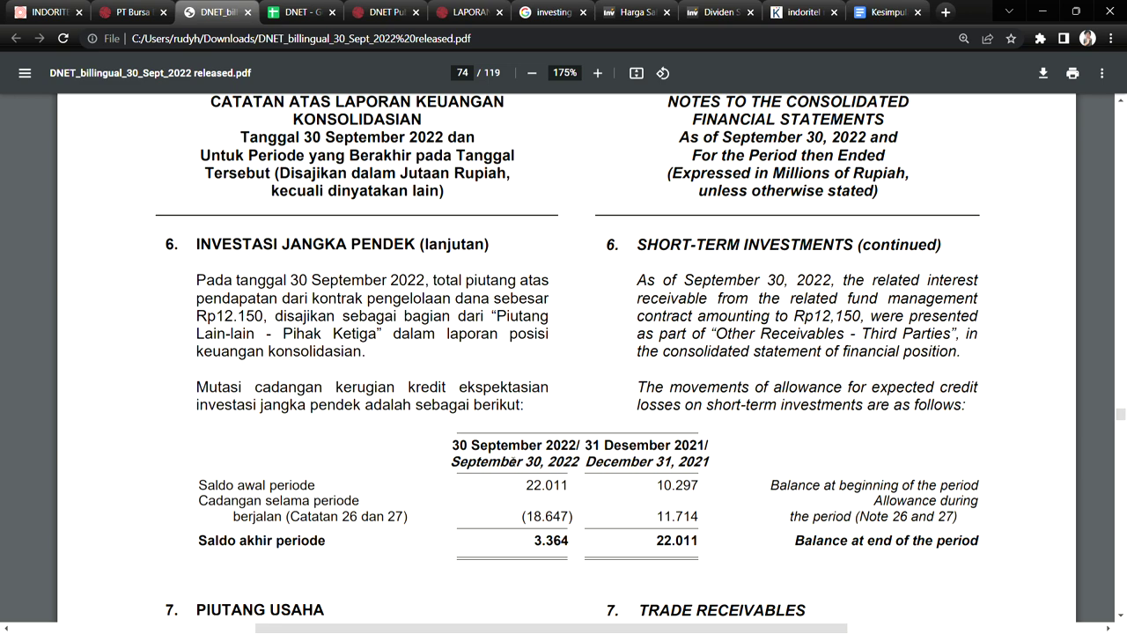
scroll(513, 461, "up", 15)
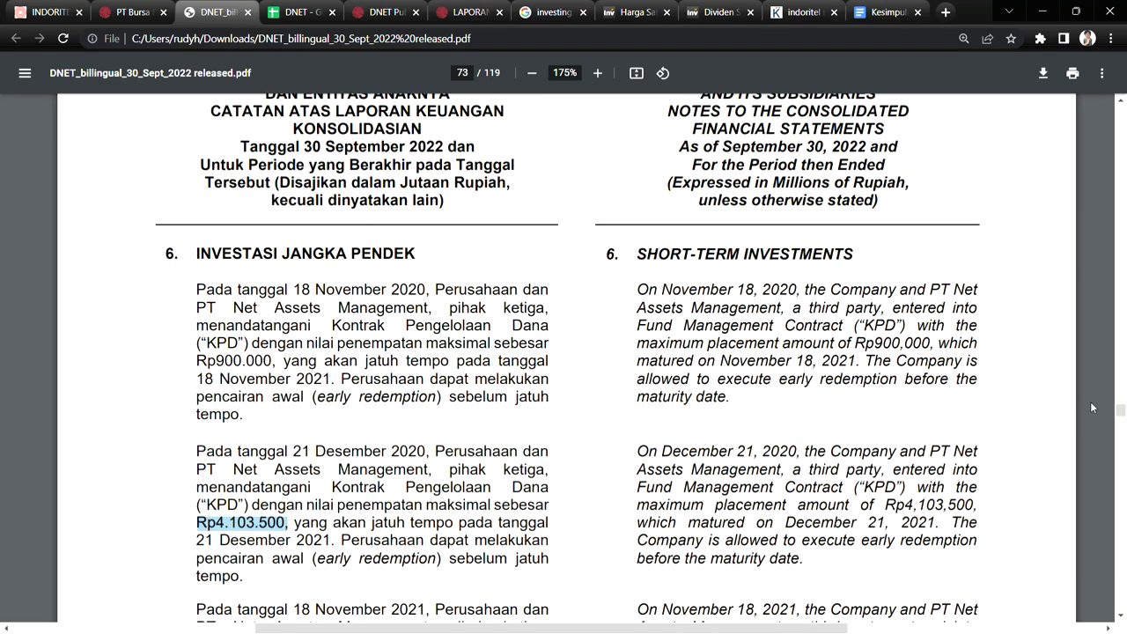
Return to the current assets section of the statement of financial position on page 4.
left_click_drag(1121, 412, 1120, 129)
scroll(581, 330, "up", 2)
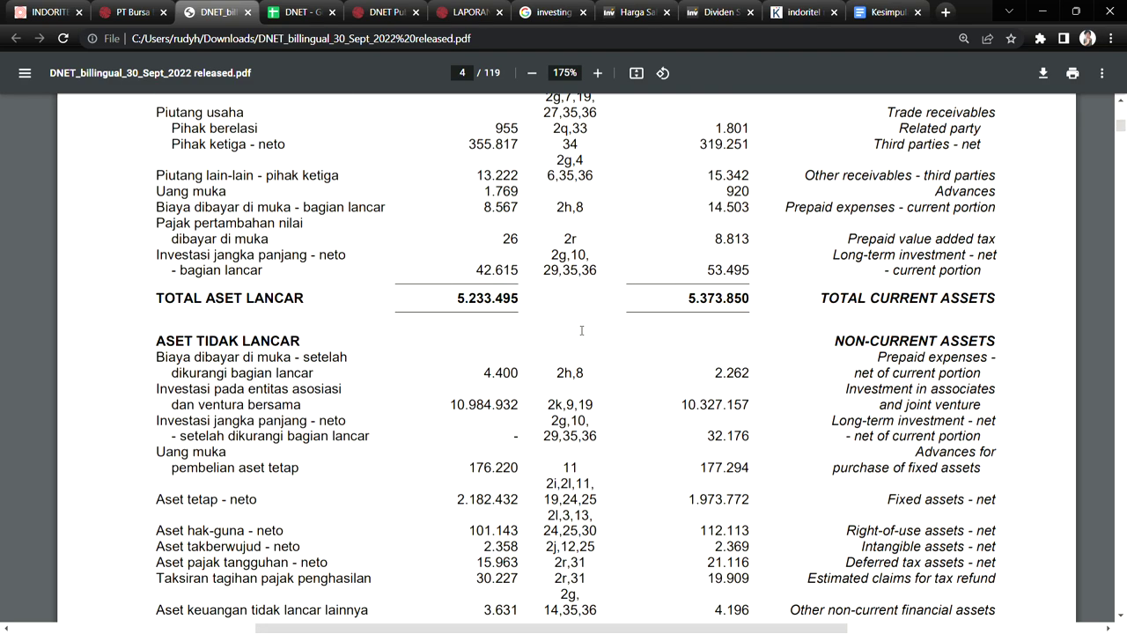
scroll(581, 330, "up", 6)
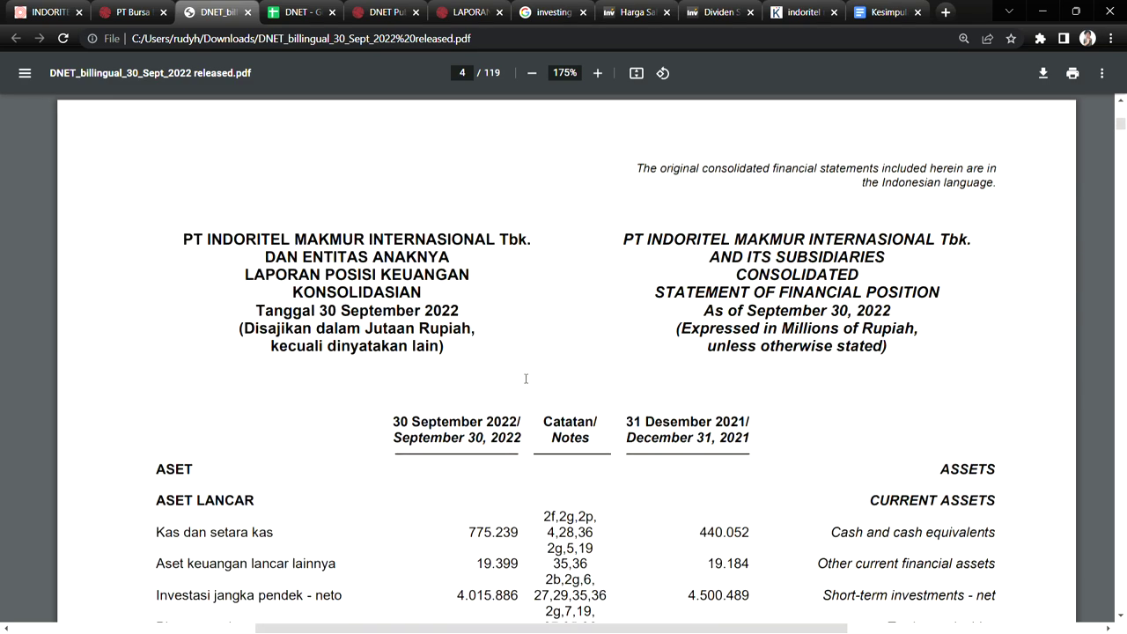
scroll(526, 379, "down", 3)
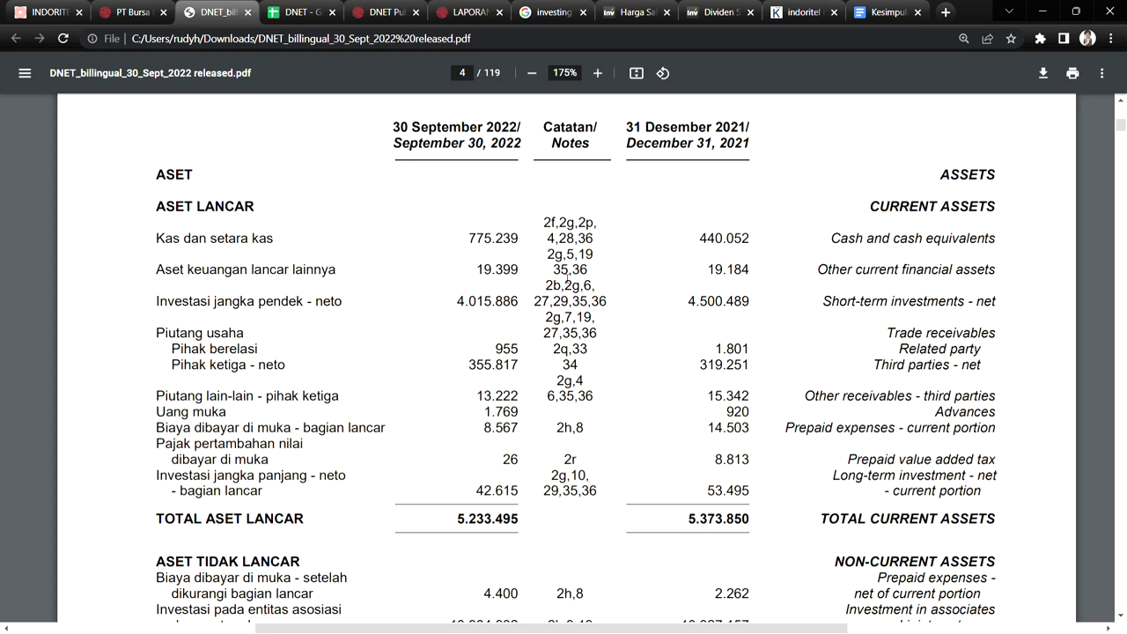
Review the short-term investments line again, highlighting its note references and its 30 September 2022 amount.
left_click_drag(564, 287, 546, 287)
left_click(593, 288)
double_click(588, 286)
left_click_drag(456, 302, 525, 304)
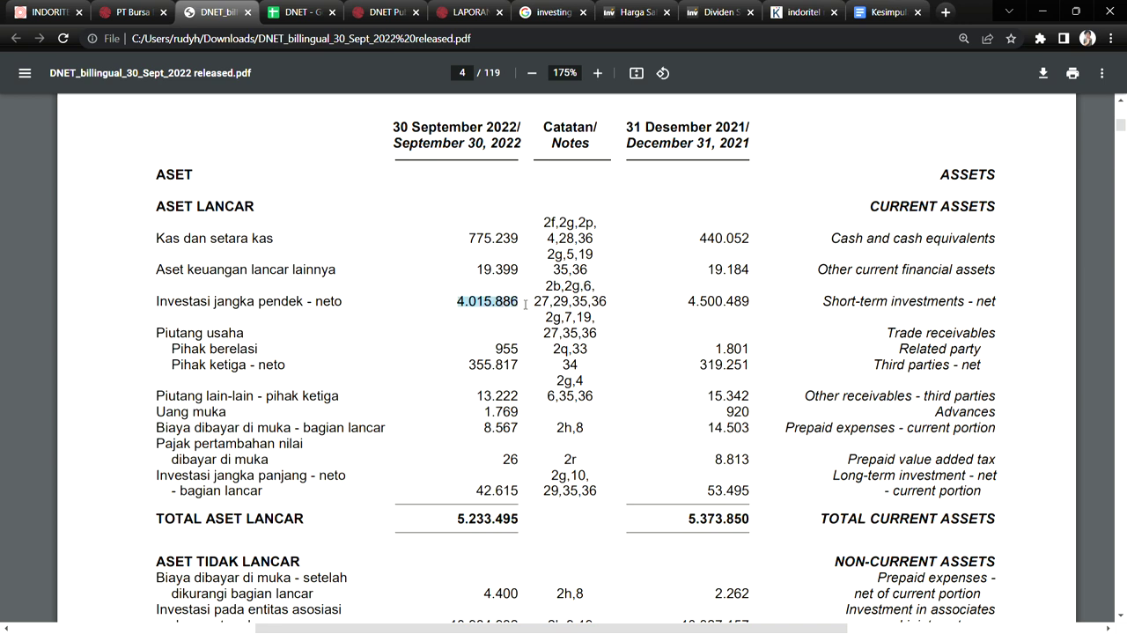
left_click_drag(572, 288, 586, 301)
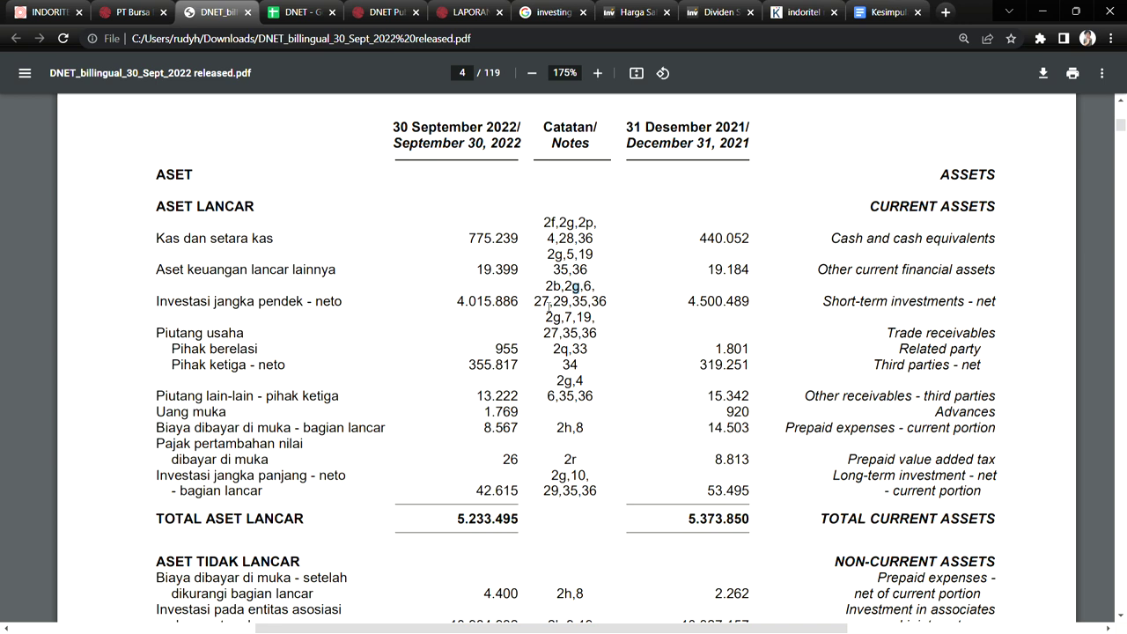
left_click_drag(558, 292, 611, 303)
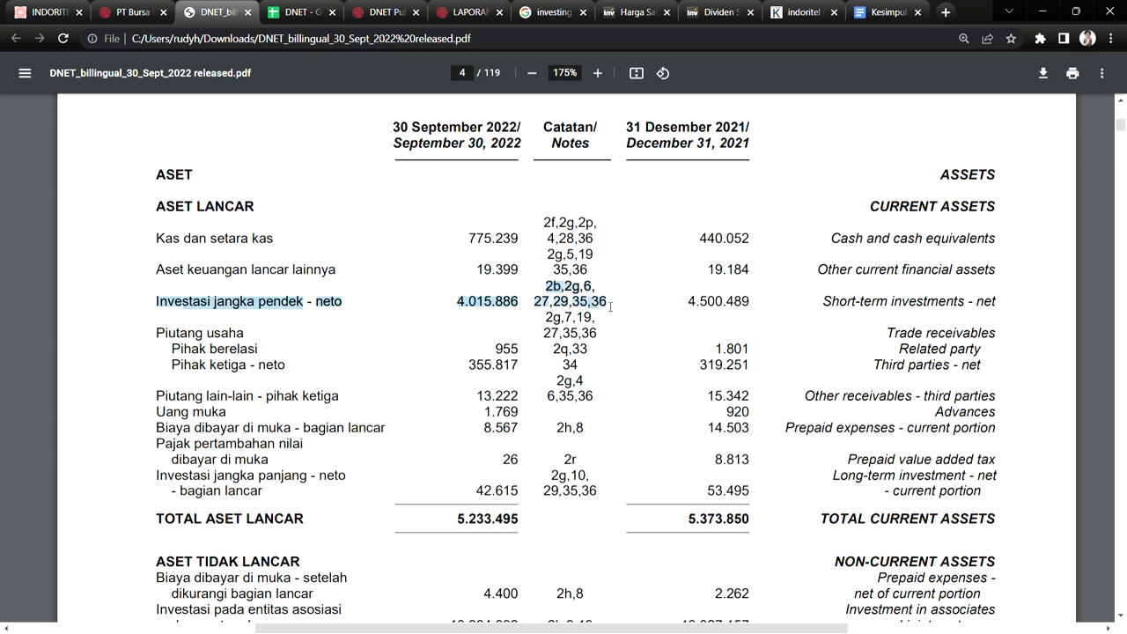
left_click(590, 301)
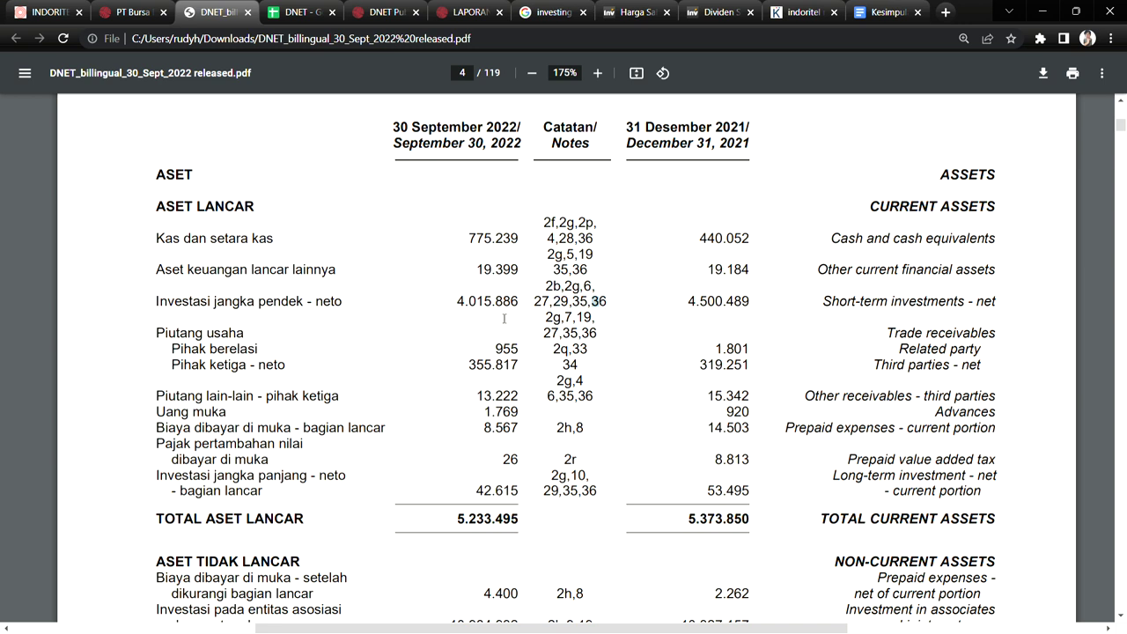
left_click_drag(458, 301, 520, 304)
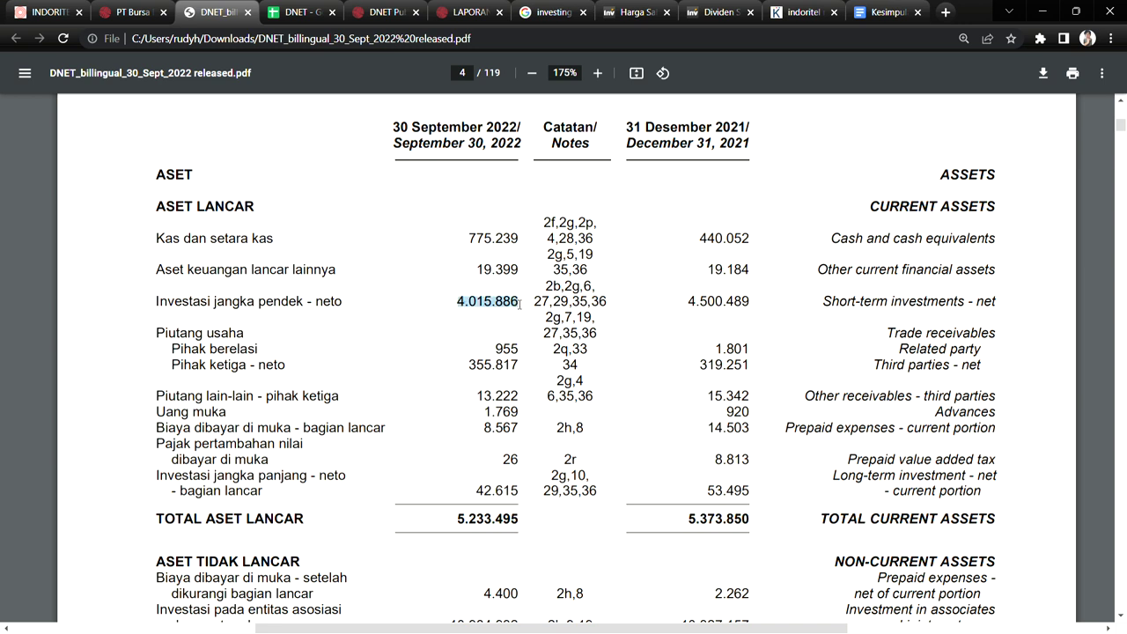
left_click(520, 304)
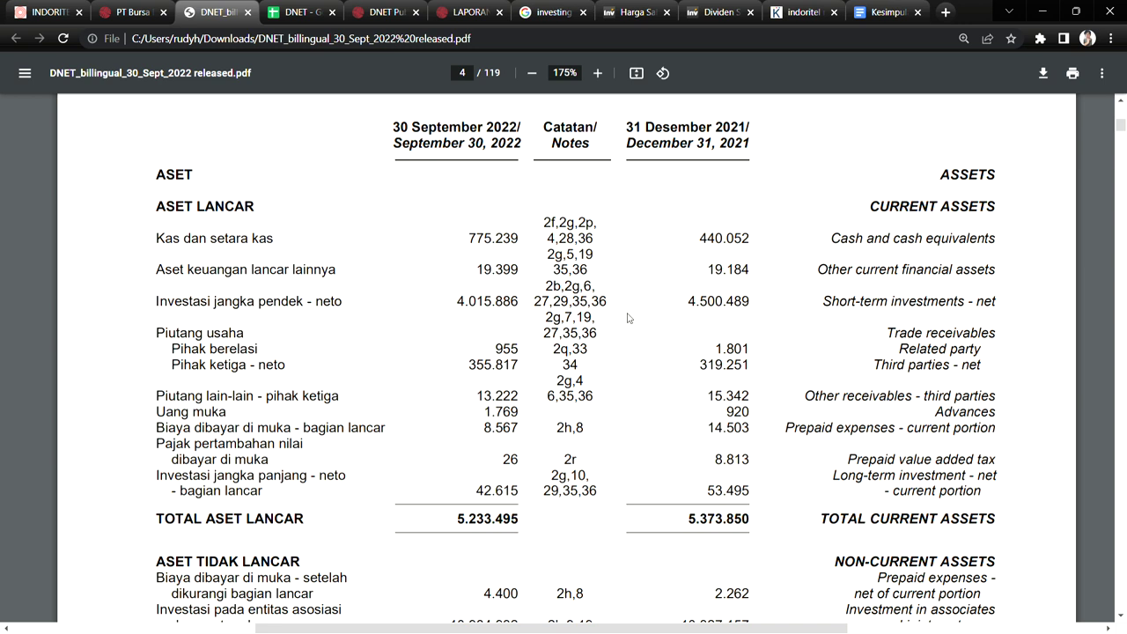
scroll(595, 385, "down", 1)
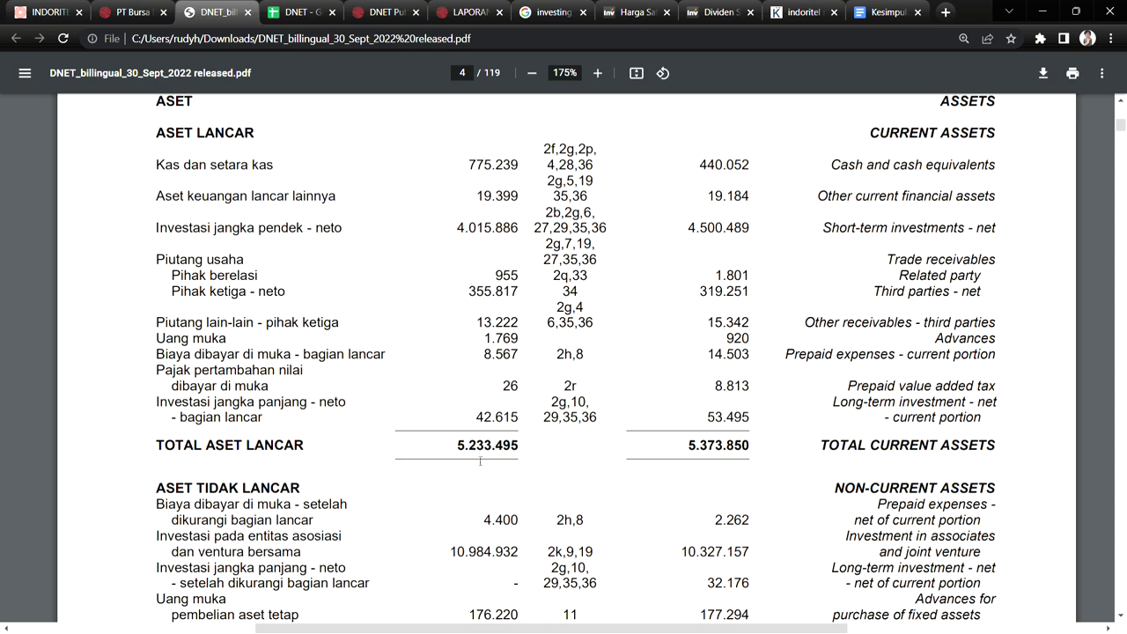
Review the total current assets line and the non-current assets section of the statement of financial position on page 4.
scroll(630, 396, "up", 3)
scroll(629, 396, "down", 5)
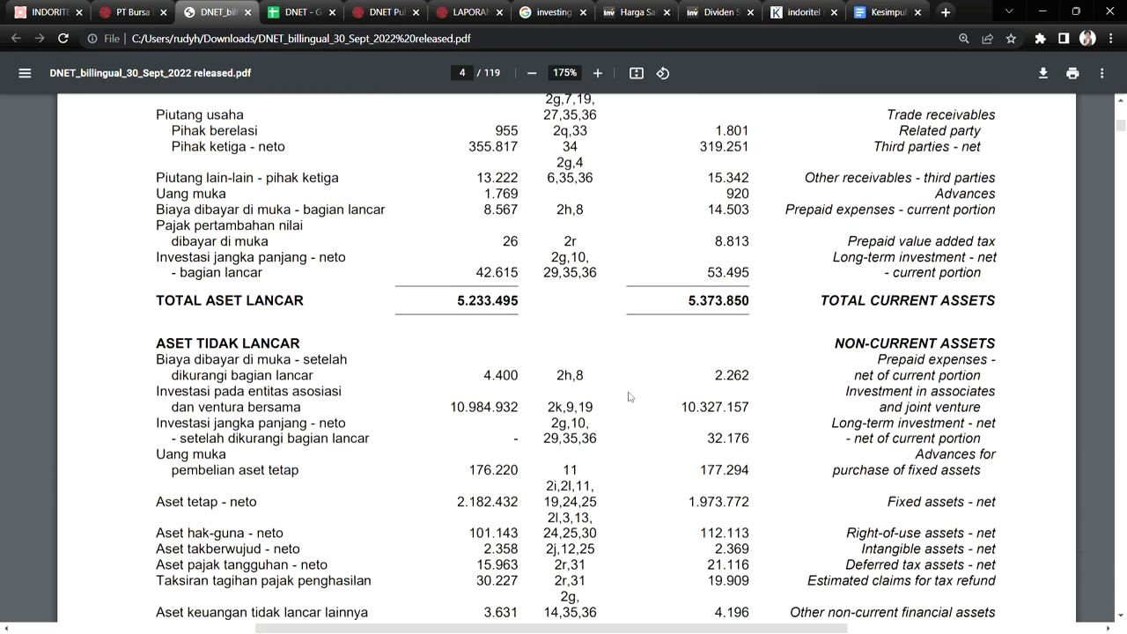
scroll(630, 396, "down", 10)
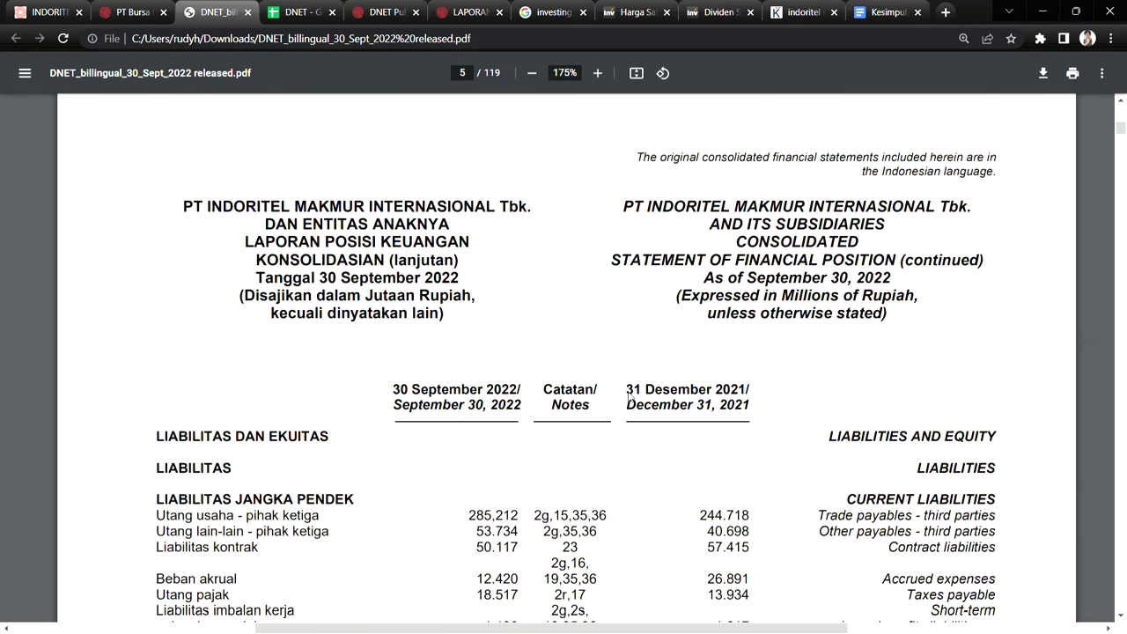
Read the current and non-current liabilities on page 5, highlighting the total liabilities line.
scroll(630, 398, "down", 5)
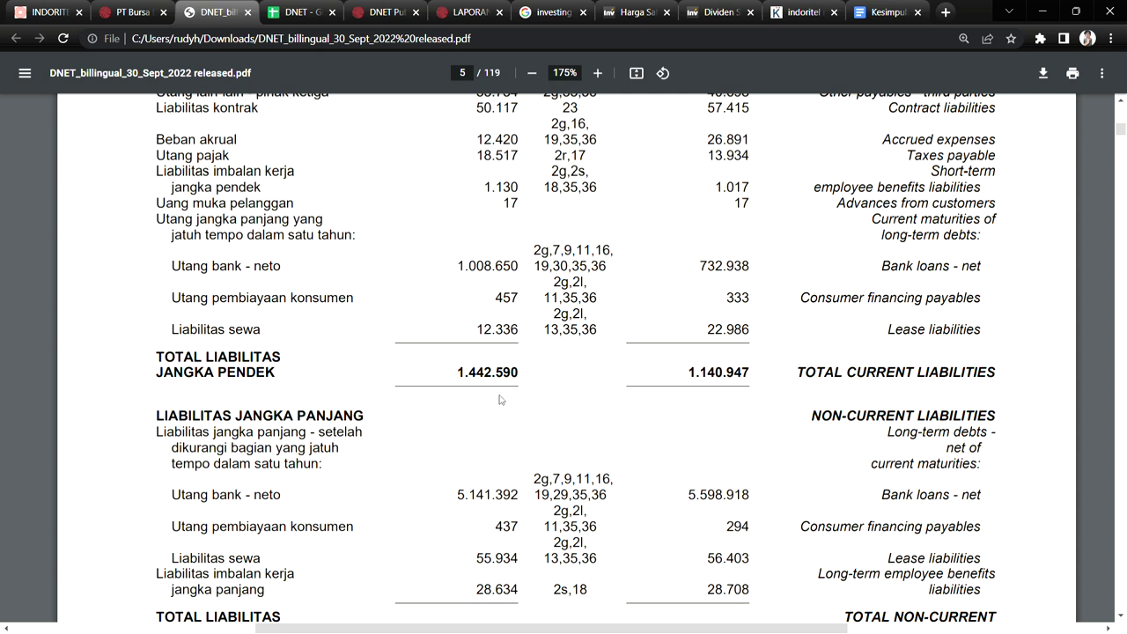
scroll(541, 378, "up", 2)
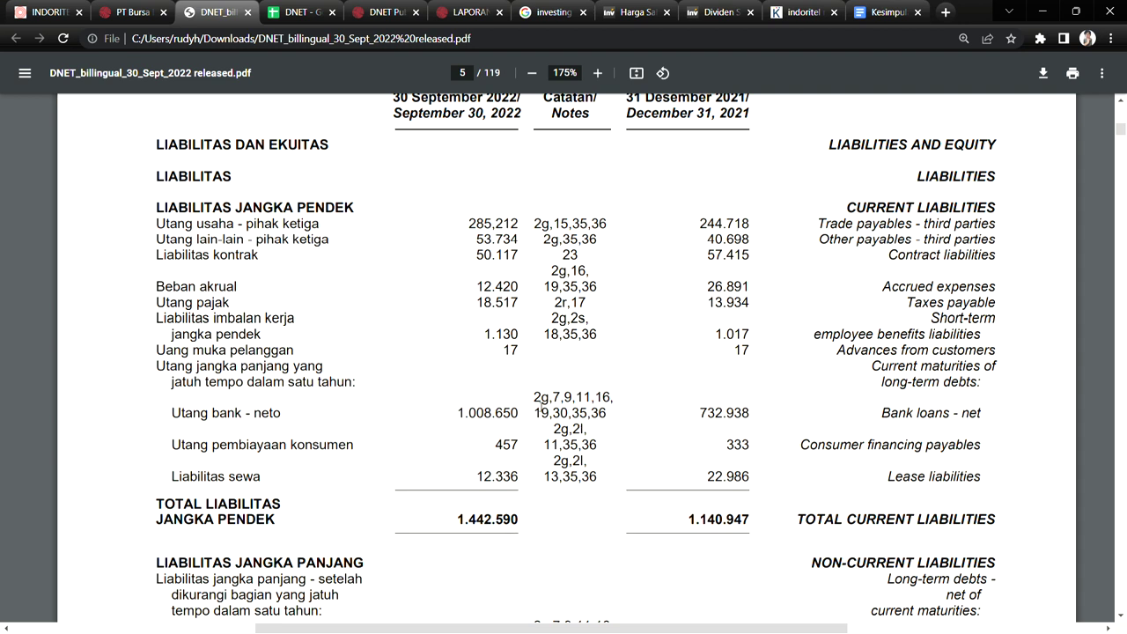
scroll(517, 450, "down", 4)
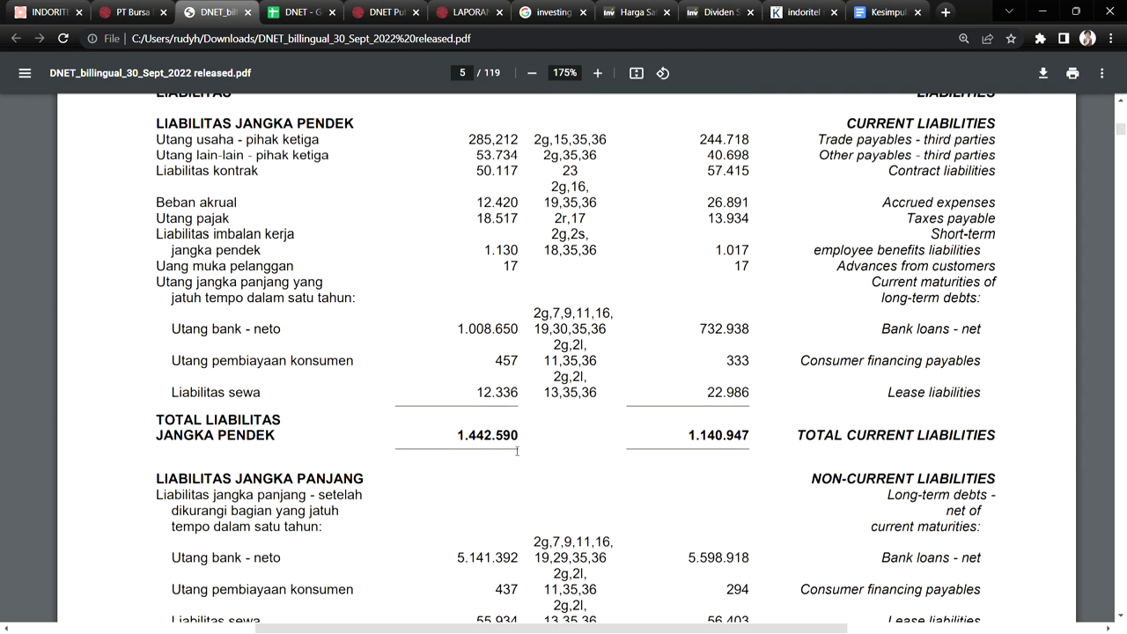
scroll(517, 451, "down", 1)
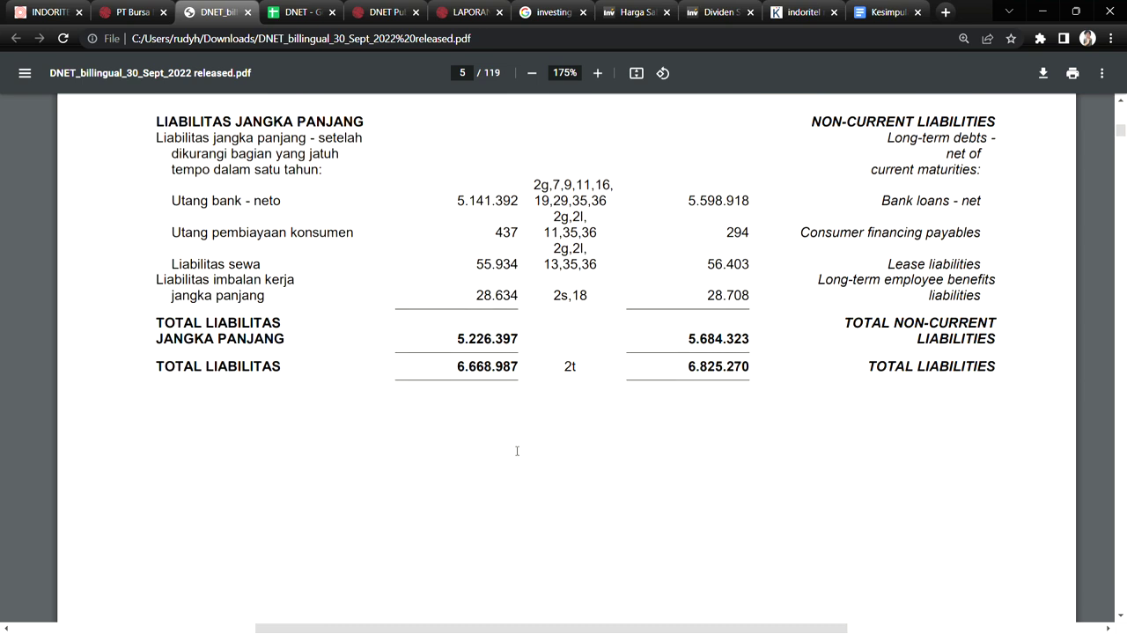
scroll(516, 450, "down", 3)
scroll(516, 451, "up", 2)
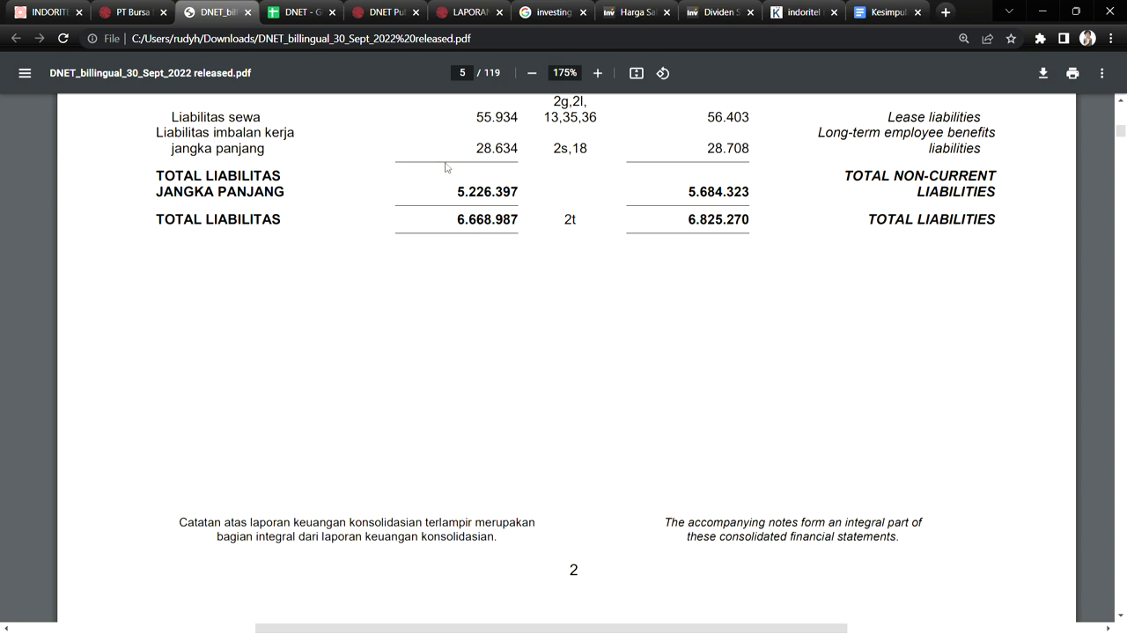
left_click_drag(162, 218, 520, 220)
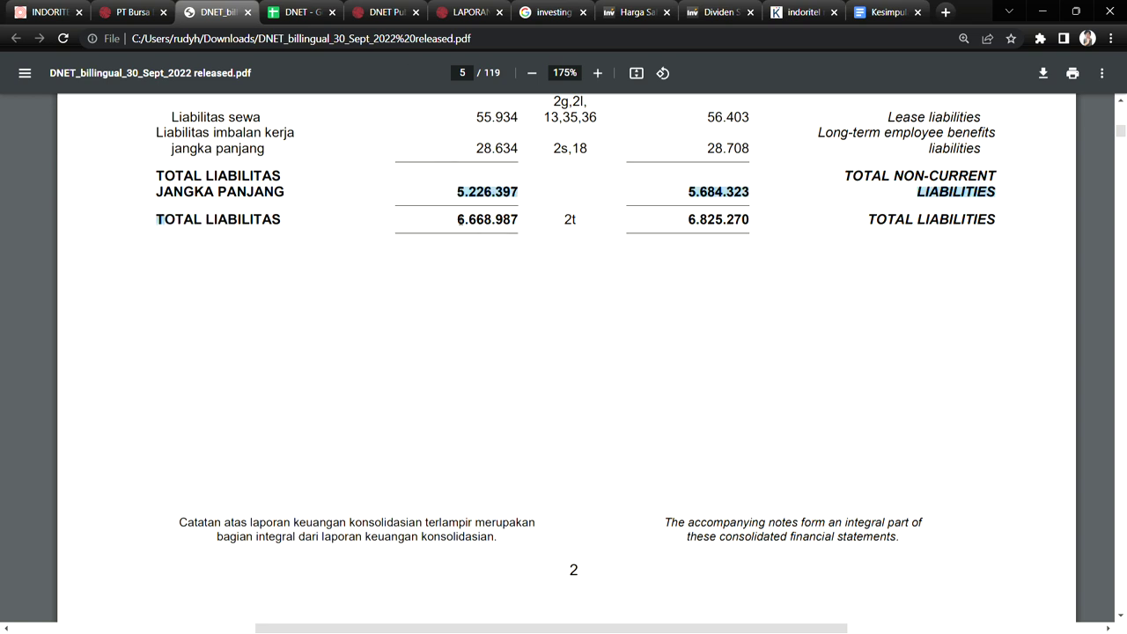
left_click(579, 268)
Review the equity section on page 6, including share capital and retained earnings, and highlight the total equity label.
scroll(574, 272, "down", 8)
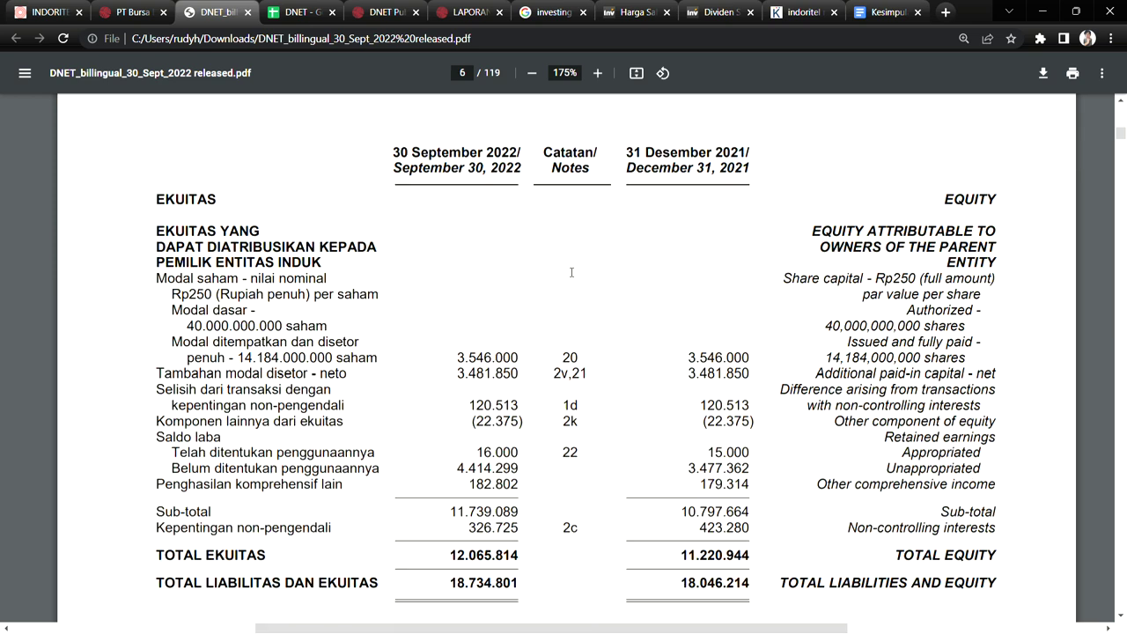
scroll(571, 272, "down", 3)
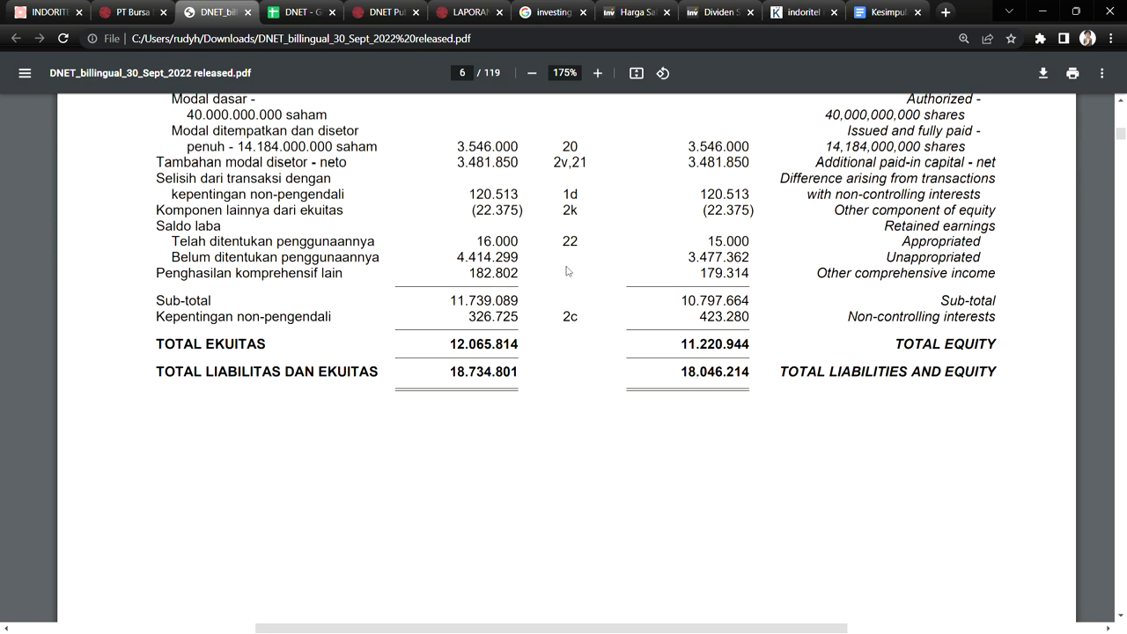
left_click_drag(236, 346, 276, 348)
left_click(469, 355)
scroll(534, 359, "up", 4)
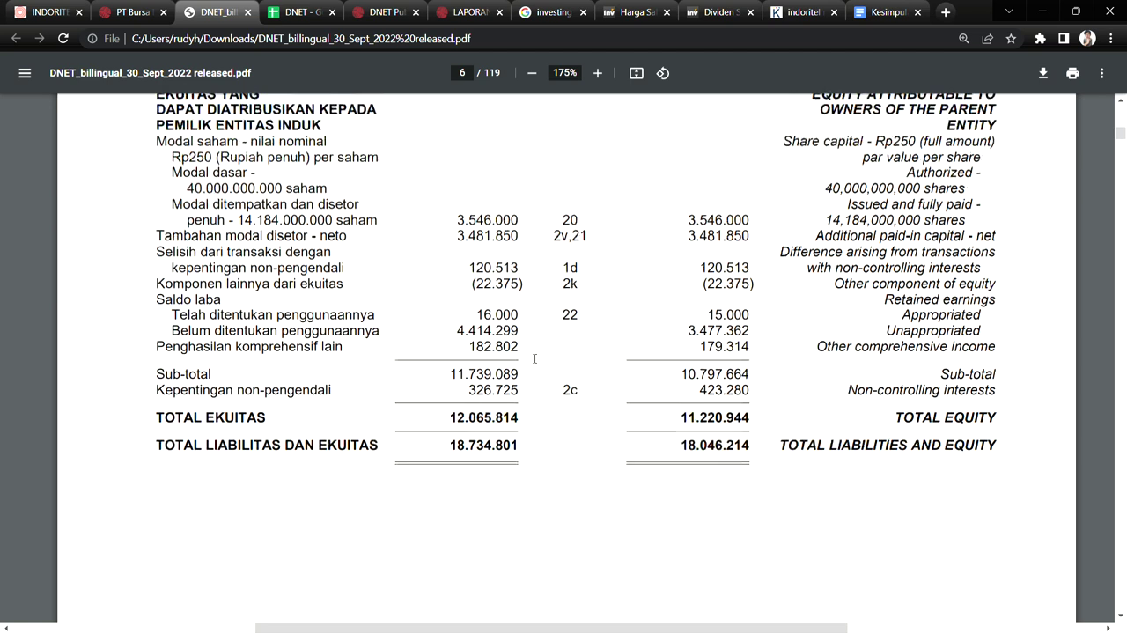
scroll(534, 358, "down", 4)
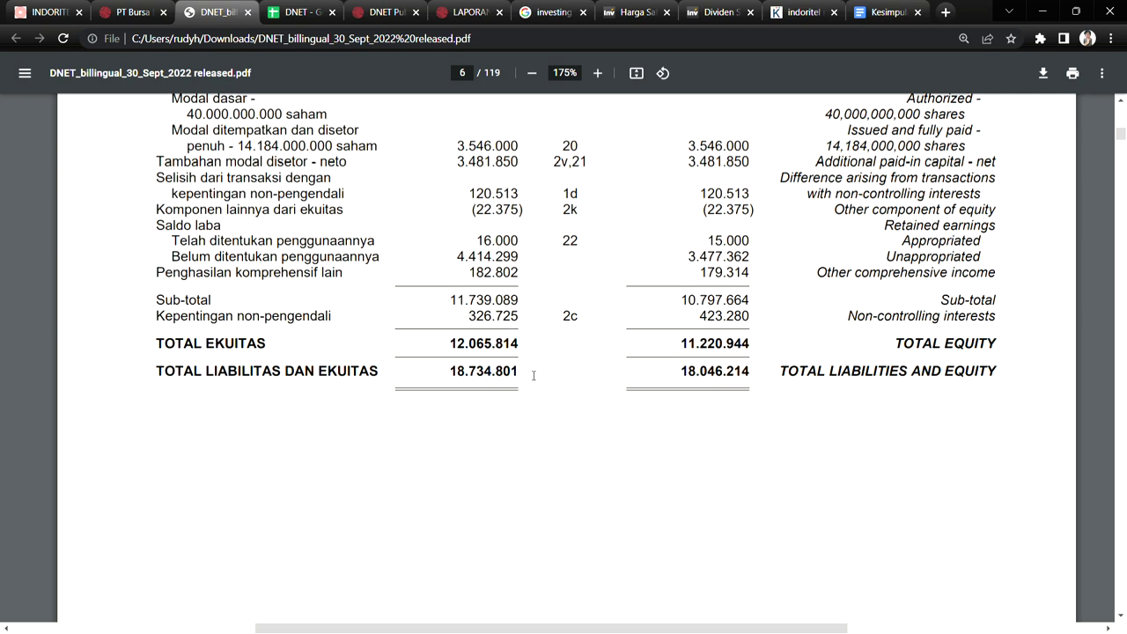
scroll(534, 361, "up", 5)
Go to the profit or loss statement on page 7 and highlight the 2022 customer contract revenue and the associates' profit share label.
scroll(532, 376, "down", 20)
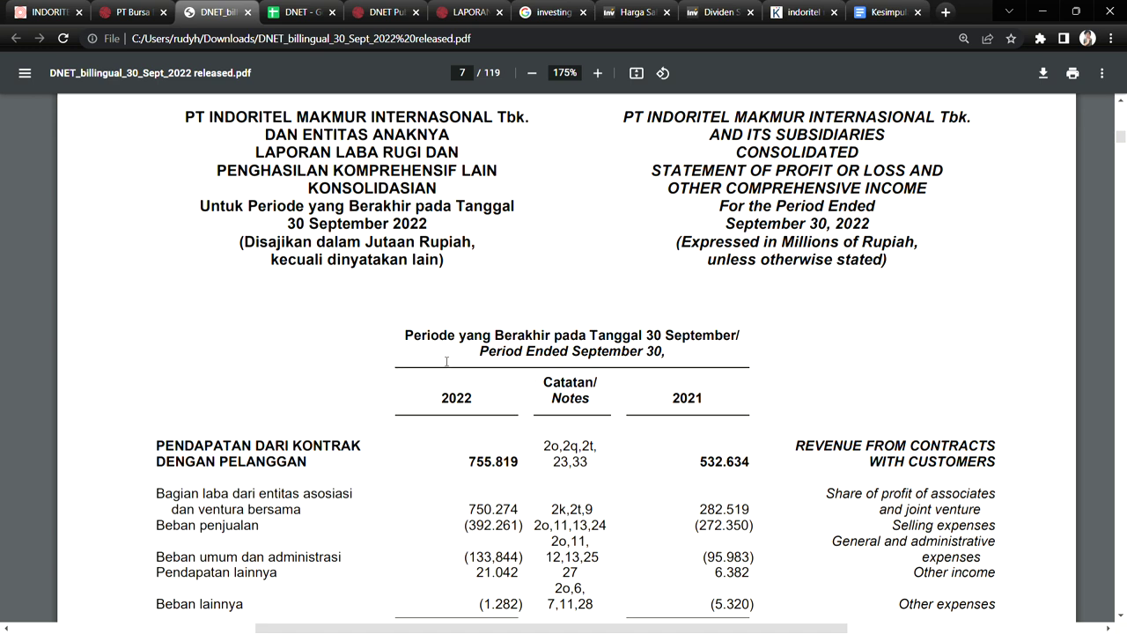
scroll(447, 361, "down", 2)
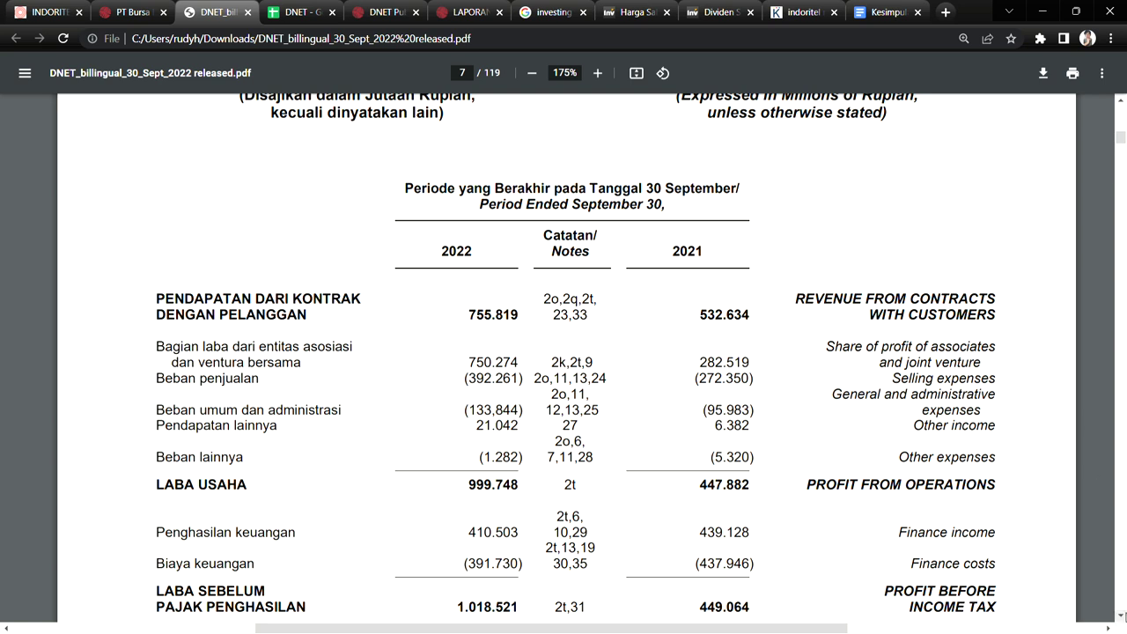
left_click(1121, 616)
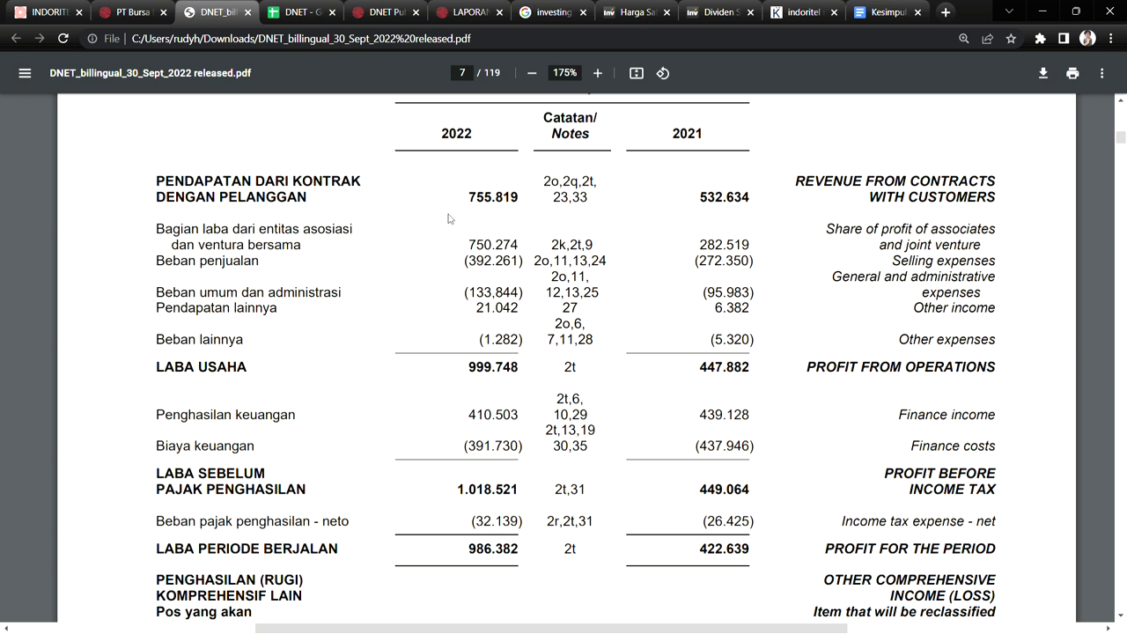
left_click_drag(468, 201, 500, 205)
left_click(493, 207)
left_click(501, 203)
left_click_drag(224, 235, 271, 248)
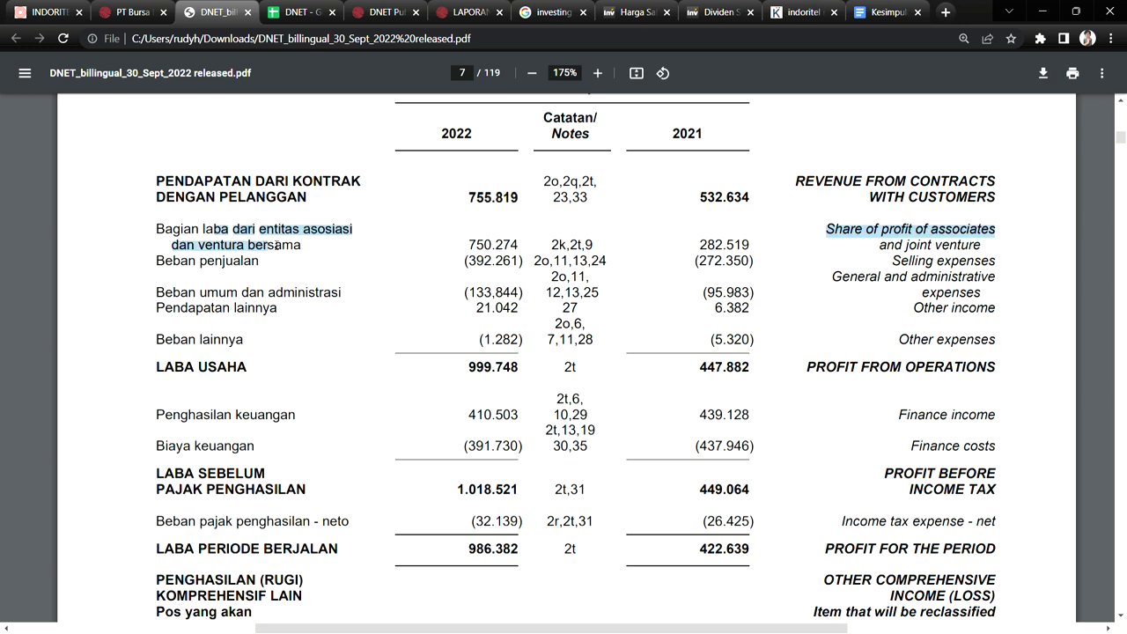
left_click(263, 250)
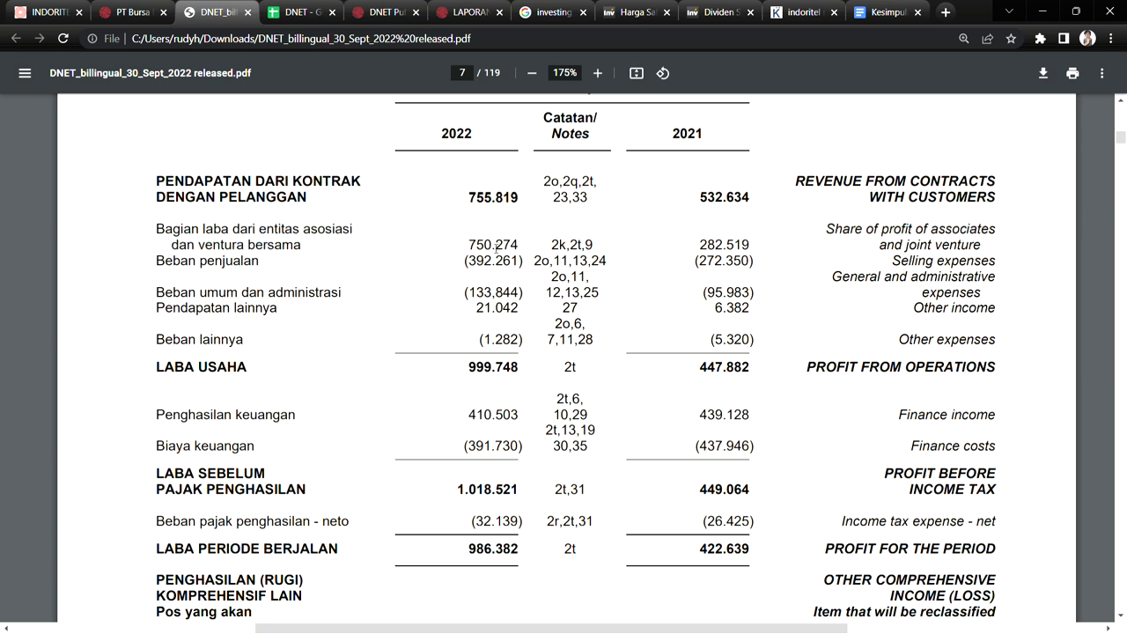
Highlight the 2022 share of profit of associates and the finance income line with its 2022 amount.
left_click_drag(468, 247, 492, 247)
left_click_drag(180, 421, 303, 422)
left_click_drag(468, 419, 522, 420)
left_click(497, 422)
left_click_drag(469, 418, 523, 419)
left_click(507, 443)
Compare 2022 customer contract revenue with the share of profit of associates and finance income by highlighting each amount.
double_click(472, 195)
left_click_drag(469, 245, 491, 246)
left_click_drag(469, 415, 508, 428)
left_click_drag(471, 199, 521, 204)
left_click(497, 199)
Highlight the profit for the period line and its 2022 amount.
left_click_drag(200, 549, 338, 551)
left_click(502, 557)
double_click(480, 550)
left_click(474, 548)
left_click_drag(483, 551, 518, 551)
left_click(514, 553)
Trace 2022 profit for the period back through revenue, share of profit of associates and finance income, highlighting each figure.
left_click_drag(473, 200, 521, 201)
left_click_drag(249, 240, 285, 253)
left_click_drag(469, 245, 493, 245)
left_click_drag(214, 415, 257, 415)
left_click_drag(468, 414, 504, 416)
left_click(473, 555)
left_click_drag(469, 554, 499, 556)
Highlight the 2021 revenue from contracts with customers to compare it with 2022.
left_click_drag(709, 198, 699, 198)
left_click(518, 198)
left_click_drag(699, 198, 745, 201)
left_click(745, 201)
Highlight the 2022 finance income and its note references 10 and 29, and jump to the notes on page 82.
left_click_drag(467, 415, 520, 422)
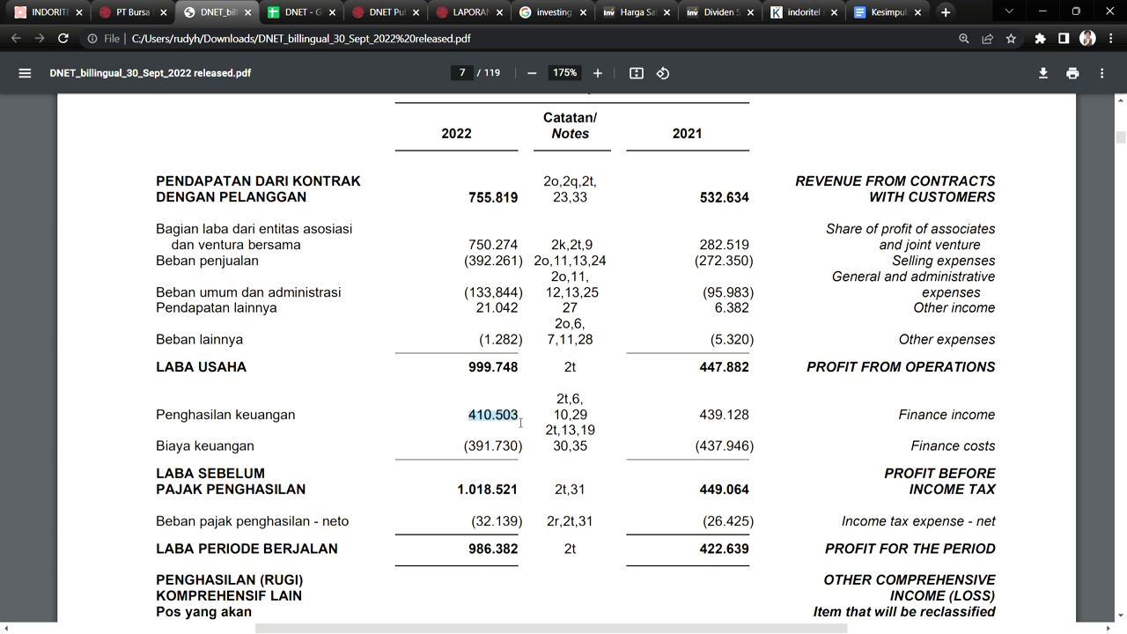
double_click(570, 414)
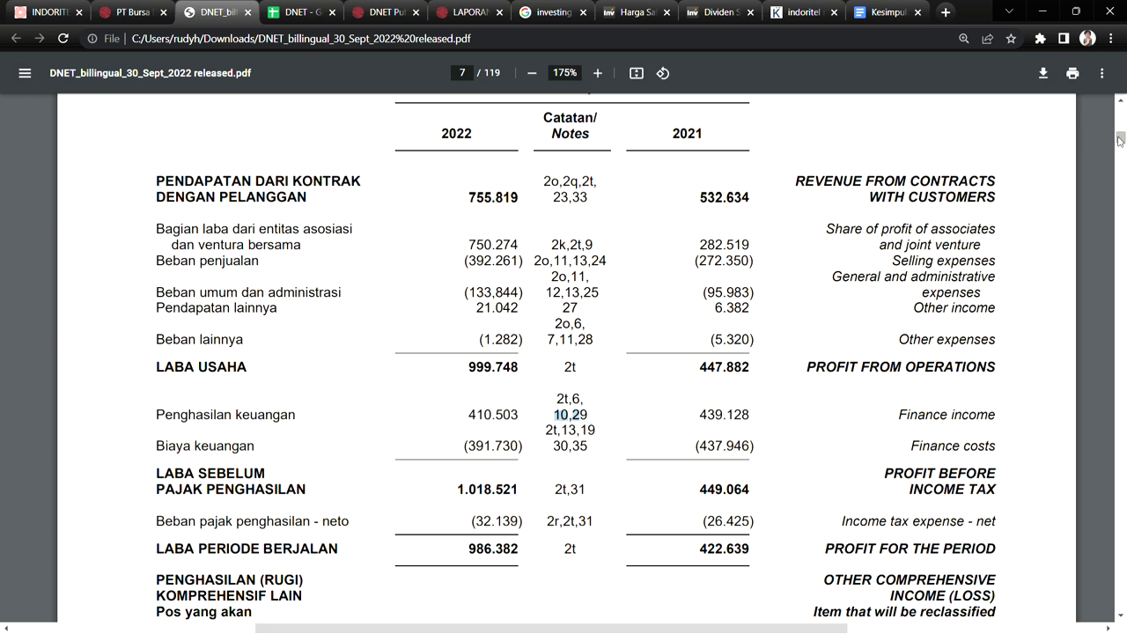
left_click_drag(1117, 139, 1121, 451)
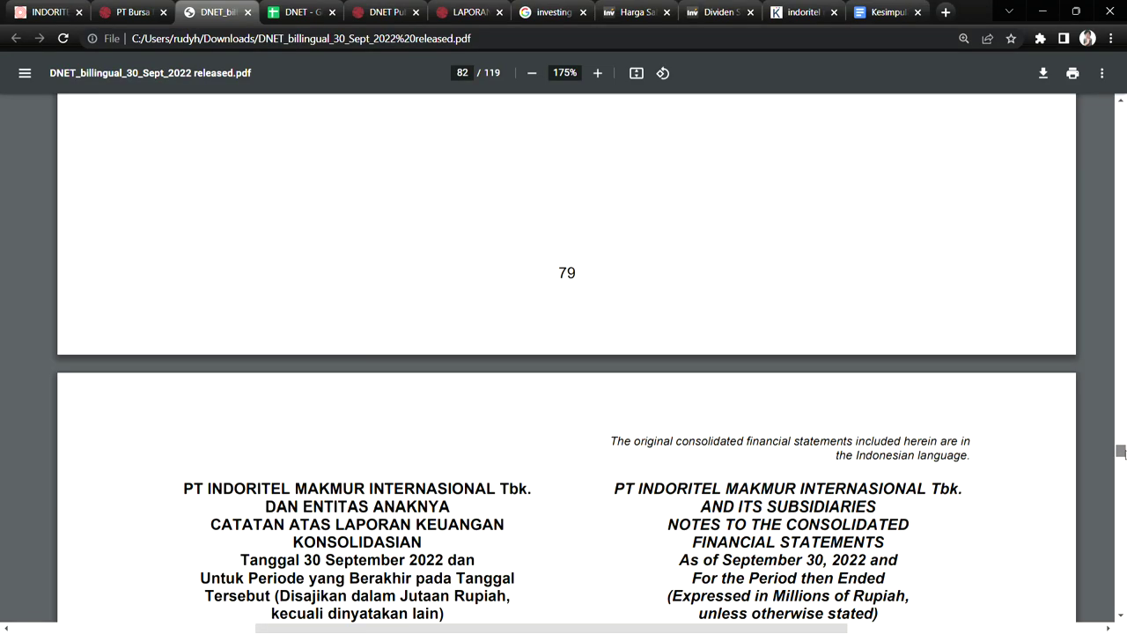
scroll(506, 372, "down", 10)
scroll(505, 370, "up", 3)
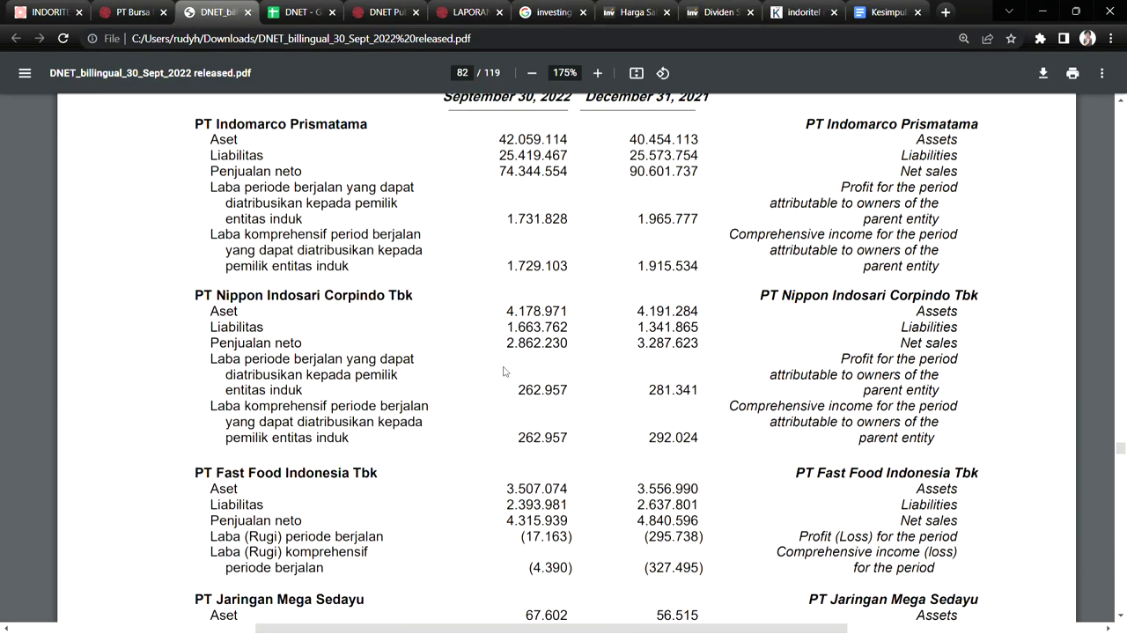
Examine note 9 on page 82 for the assets, liabilities, net sales and profits of the associates and joint venture.
scroll(504, 371, "up", 4)
scroll(504, 372, "down", 6)
scroll(505, 371, "up", 3)
scroll(428, 369, "up", 5)
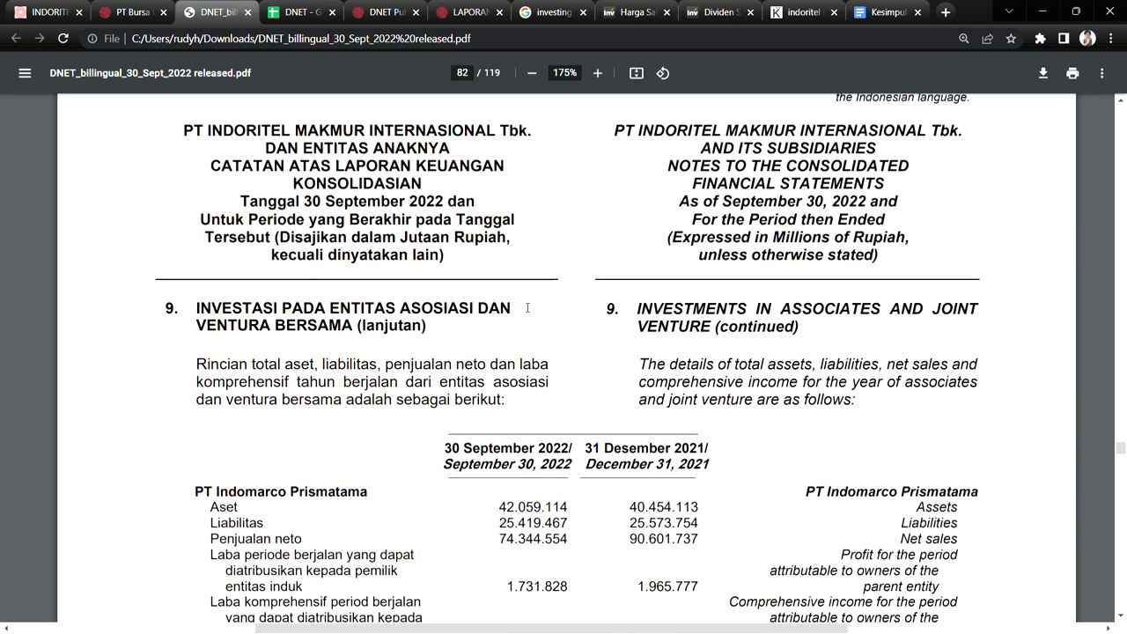
scroll(408, 384, "up", 8)
scroll(455, 390, "down", 5)
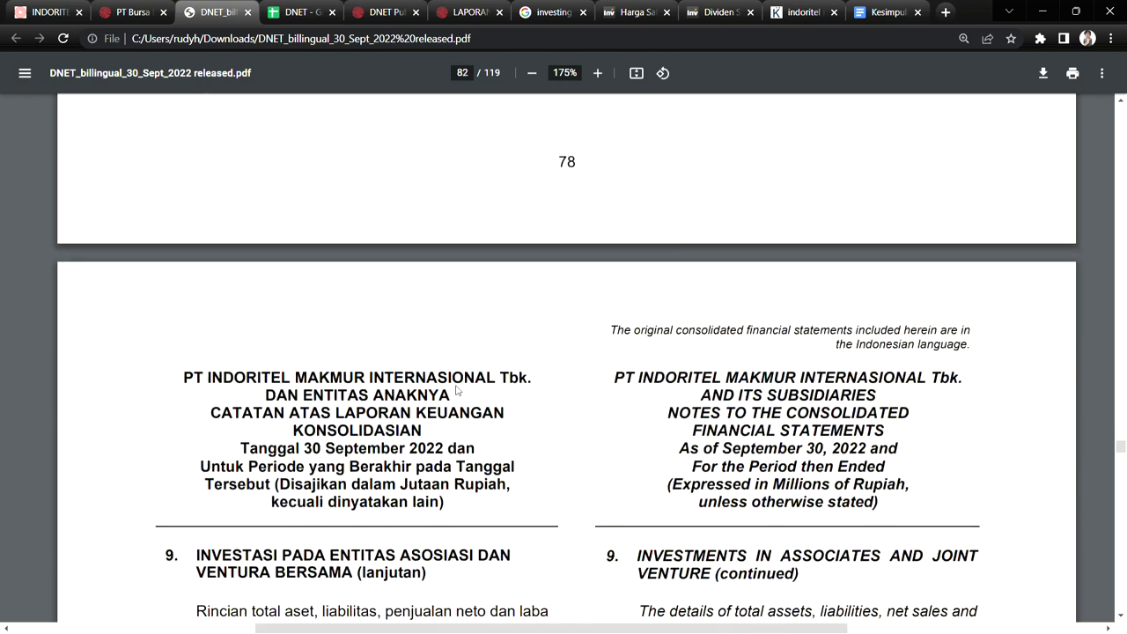
scroll(455, 390, "up", 4)
scroll(455, 390, "down", 7)
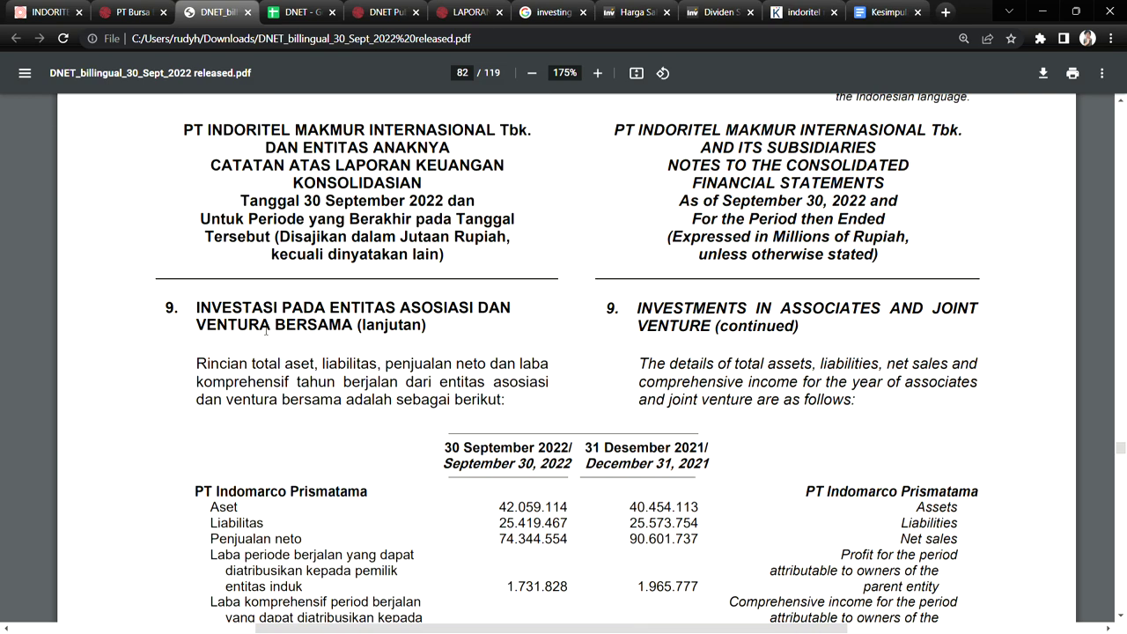
scroll(322, 235, "down", 5)
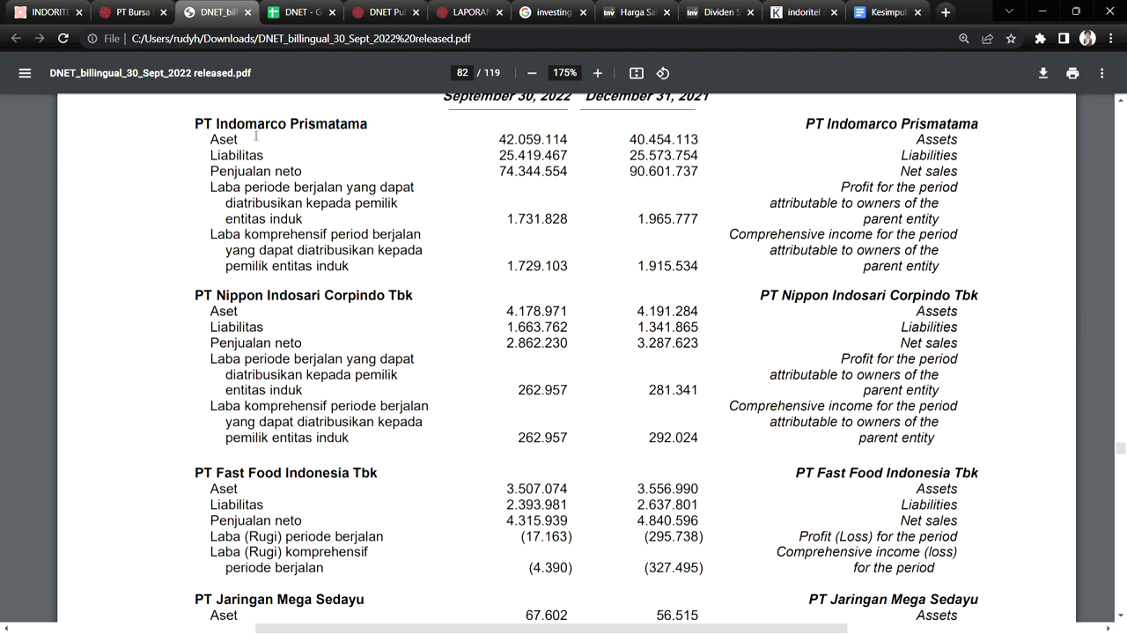
Highlight the associates PT Indomarco Prismatama, PT Nippon Indosari Corpindo Tbk and PT Fast Food Indonesia Tbk in note 9.
left_click_drag(217, 125, 357, 131)
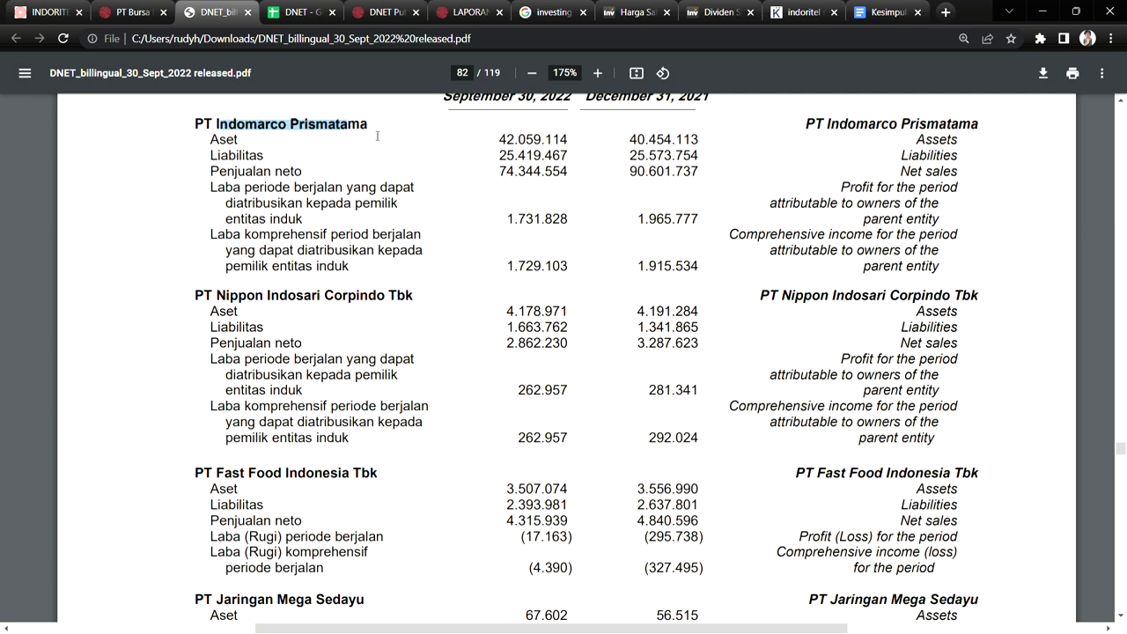
left_click_drag(233, 296, 387, 299)
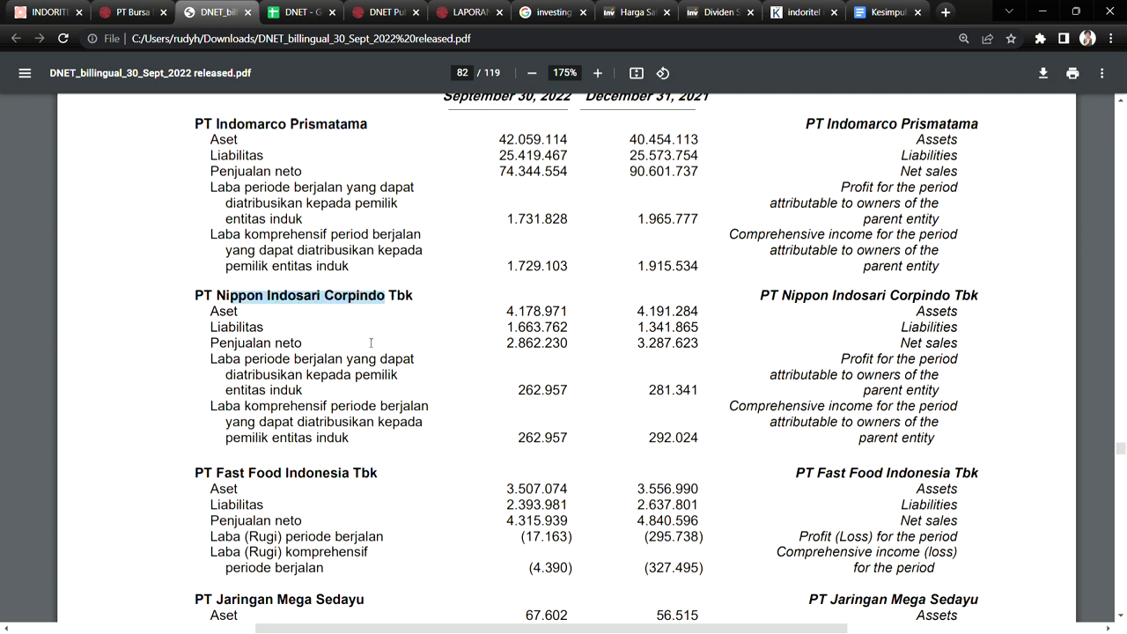
left_click_drag(241, 476, 349, 476)
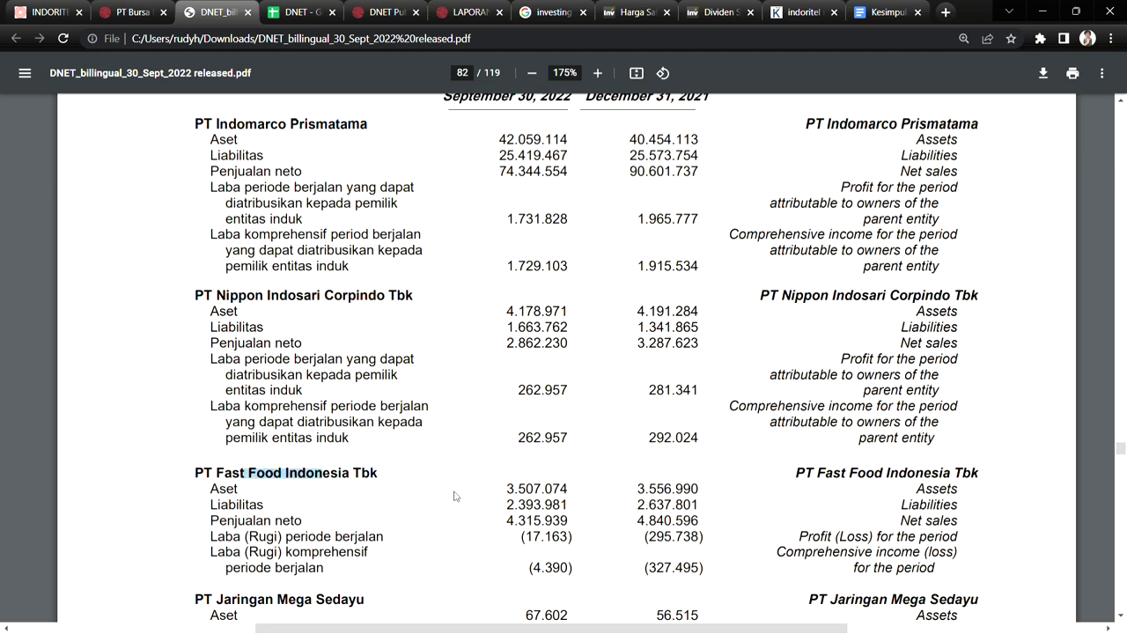
Read note 10 on long-term investment on page 83, highlighting the medium term notes and their fixed interest rate.
scroll(454, 496, "down", 3)
scroll(491, 490, "down", 10)
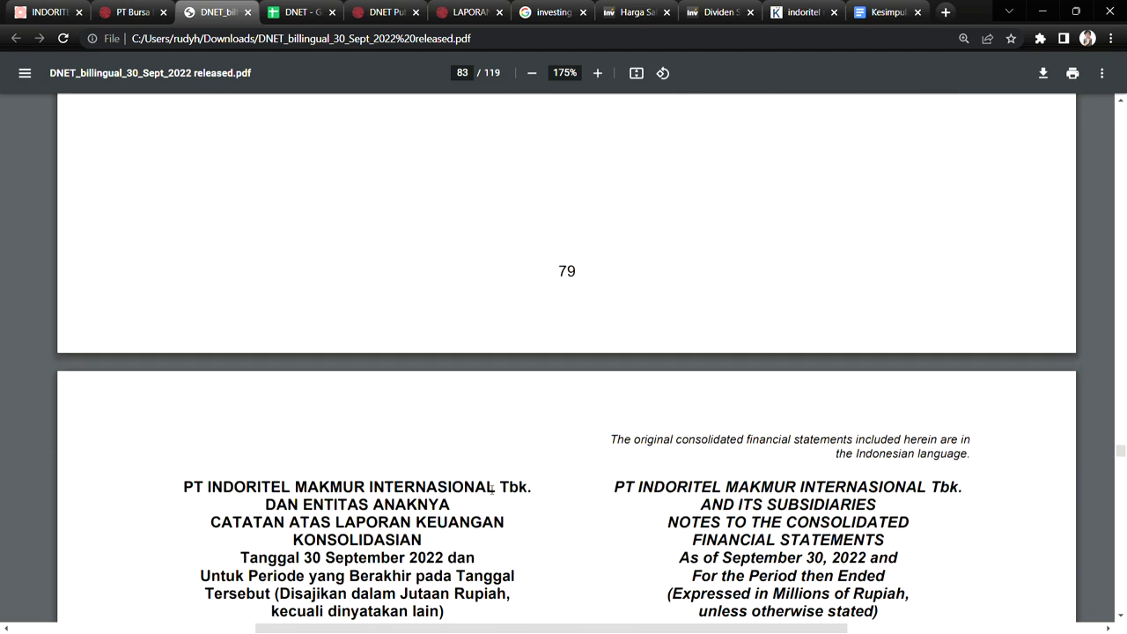
scroll(491, 489, "down", 3)
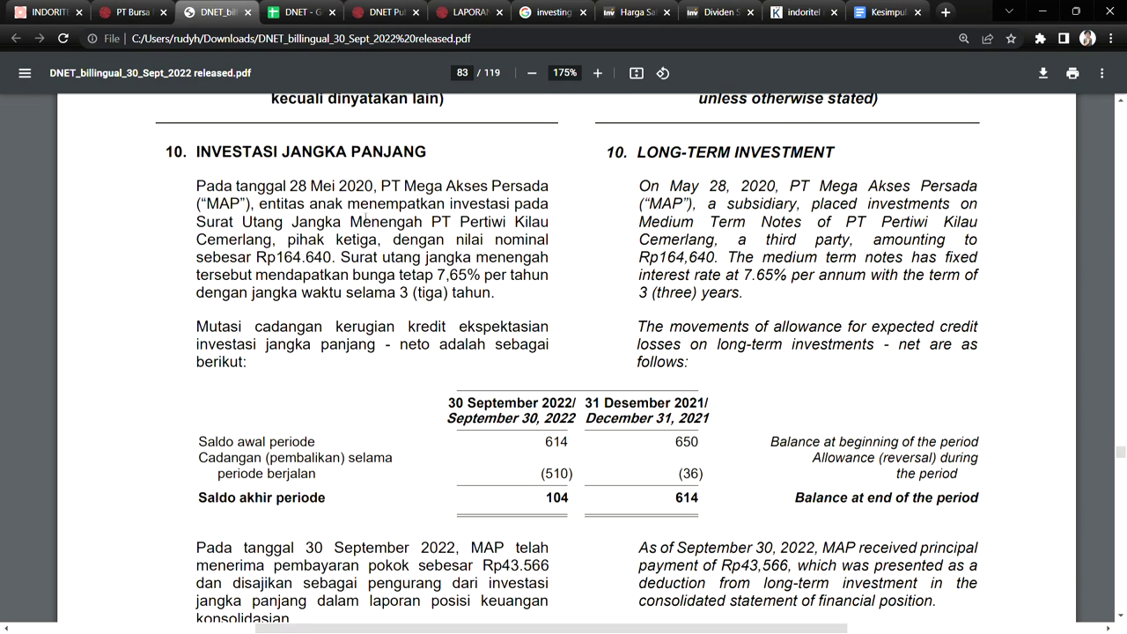
left_click_drag(230, 226, 454, 226)
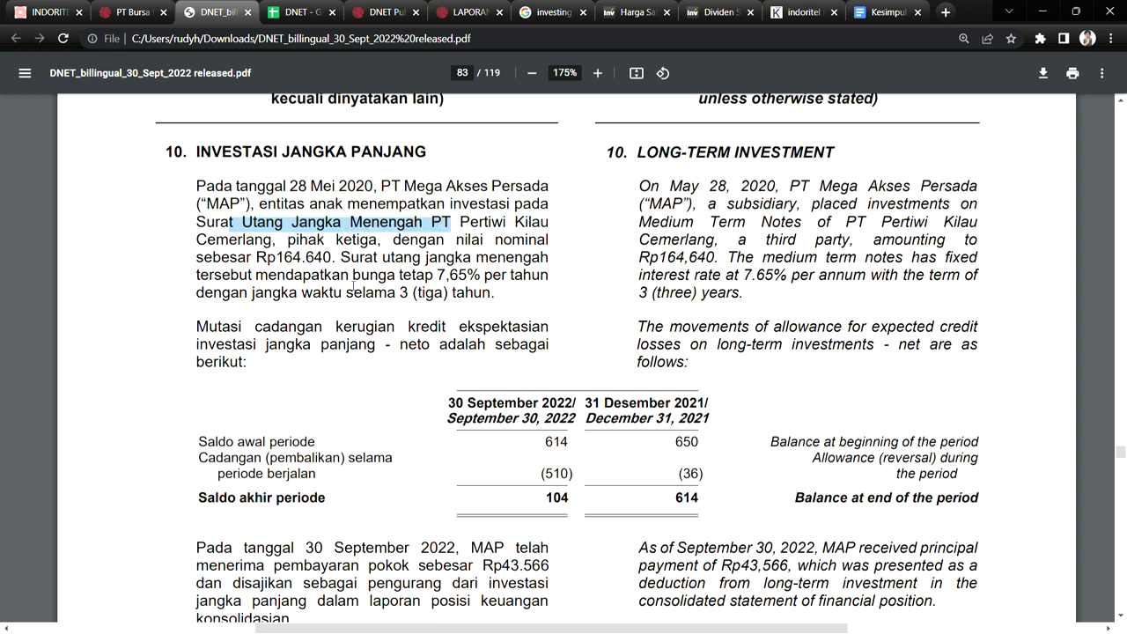
left_click_drag(313, 280, 453, 278)
left_click(427, 258)
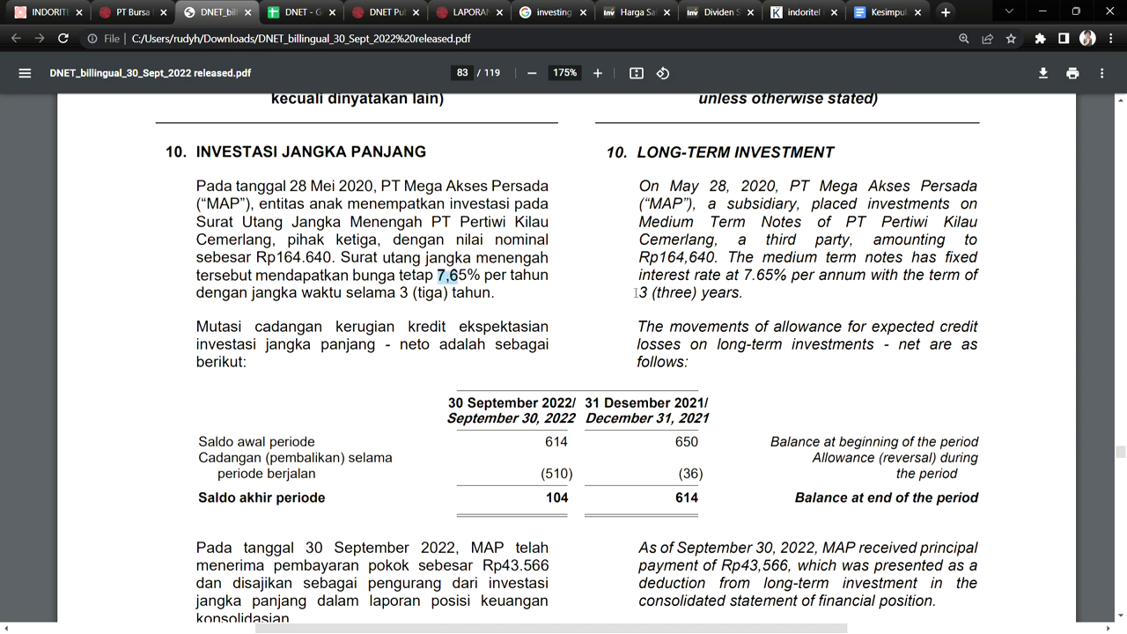
left_click(376, 294)
Return to the profit or loss statement on page 7 and highlight the 2022 revenue from contracts with customers and finance income.
left_click_drag(1122, 452, 1123, 122)
scroll(606, 396, "down", 10)
scroll(605, 396, "down", 10)
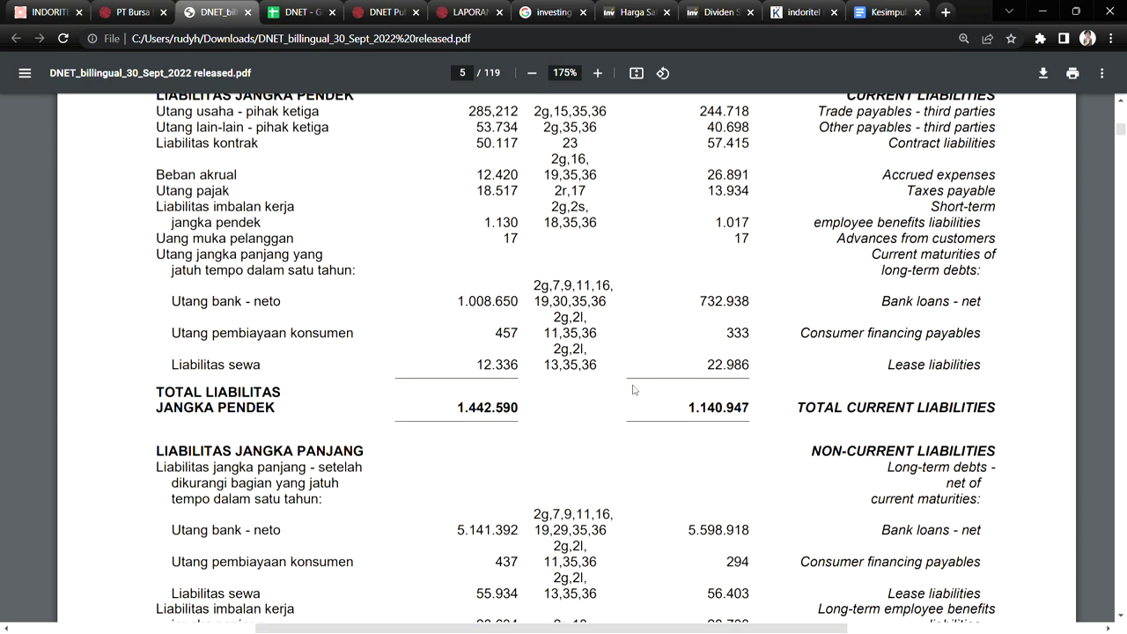
scroll(600, 414, "up", 2)
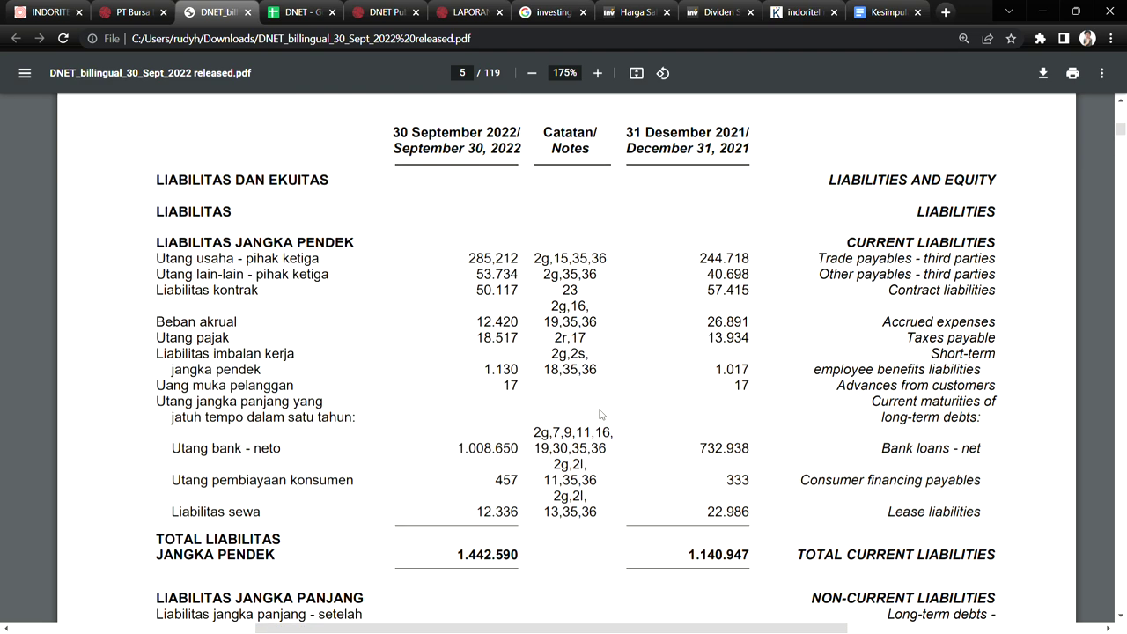
scroll(600, 413, "down", 10)
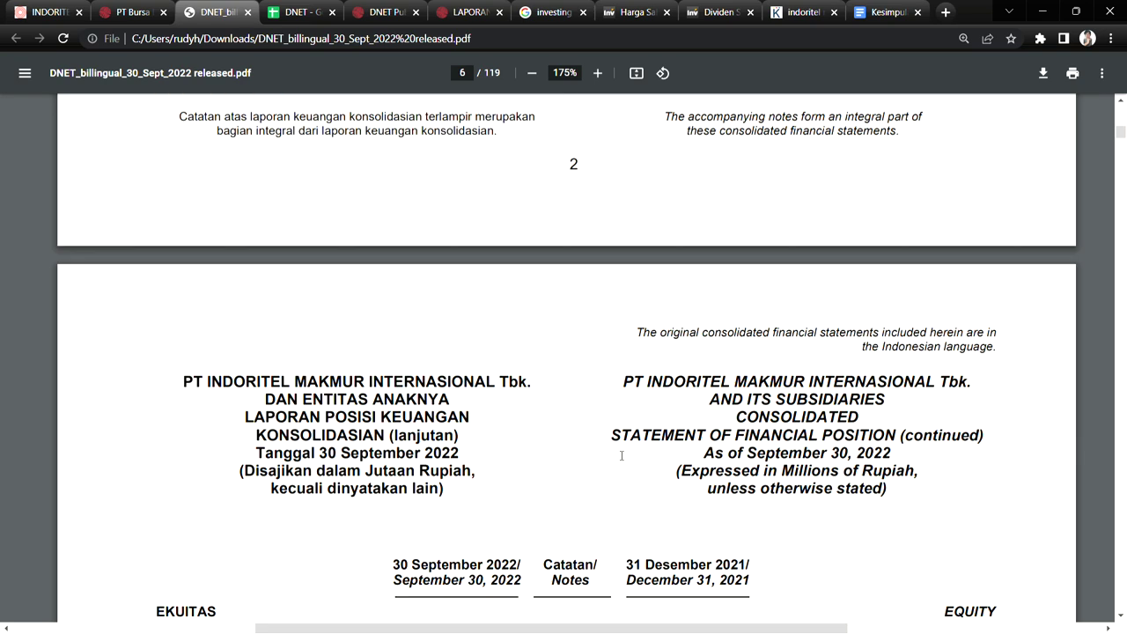
scroll(621, 455, "down", 6)
scroll(621, 455, "down", 12)
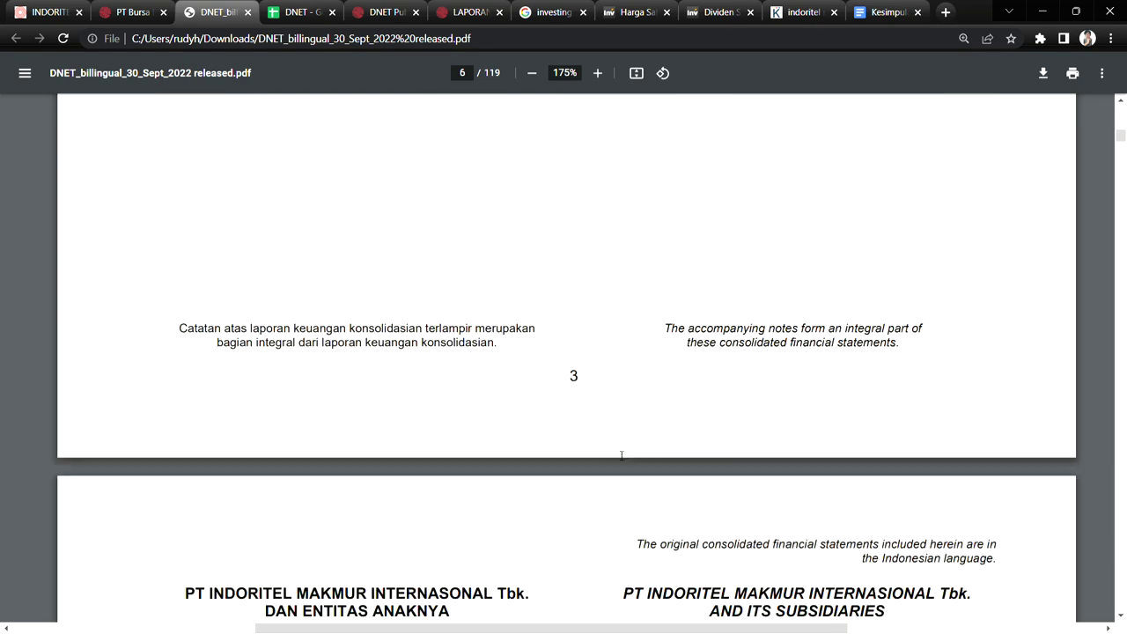
left_click_drag(468, 350, 520, 350)
scroll(468, 421, "down", 2)
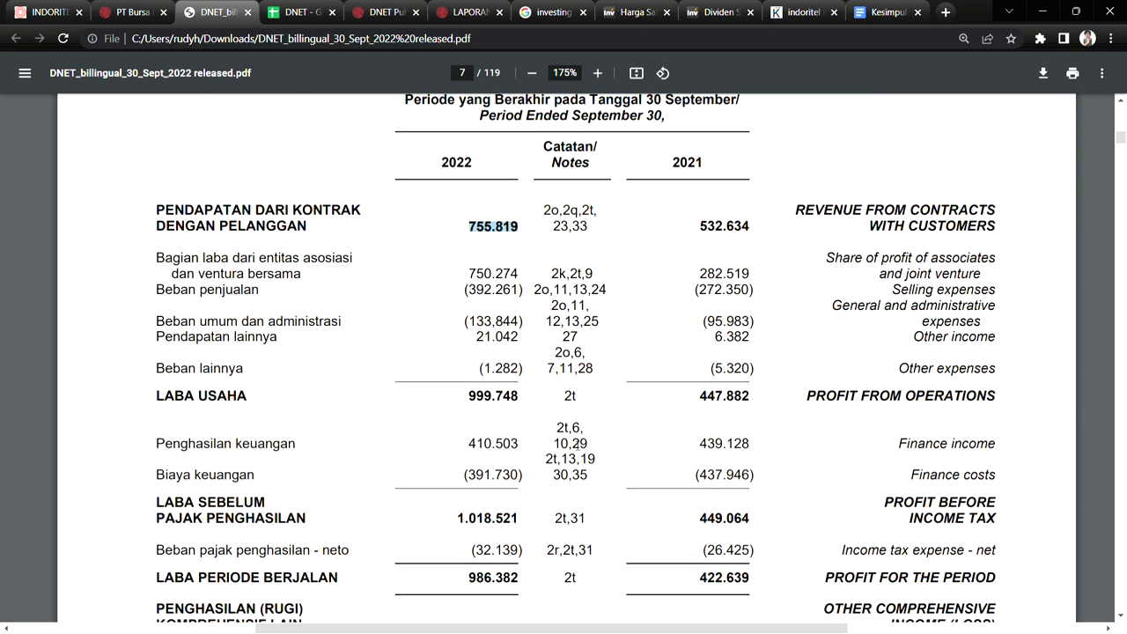
left_click(469, 420)
left_click_drag(469, 420, 519, 422)
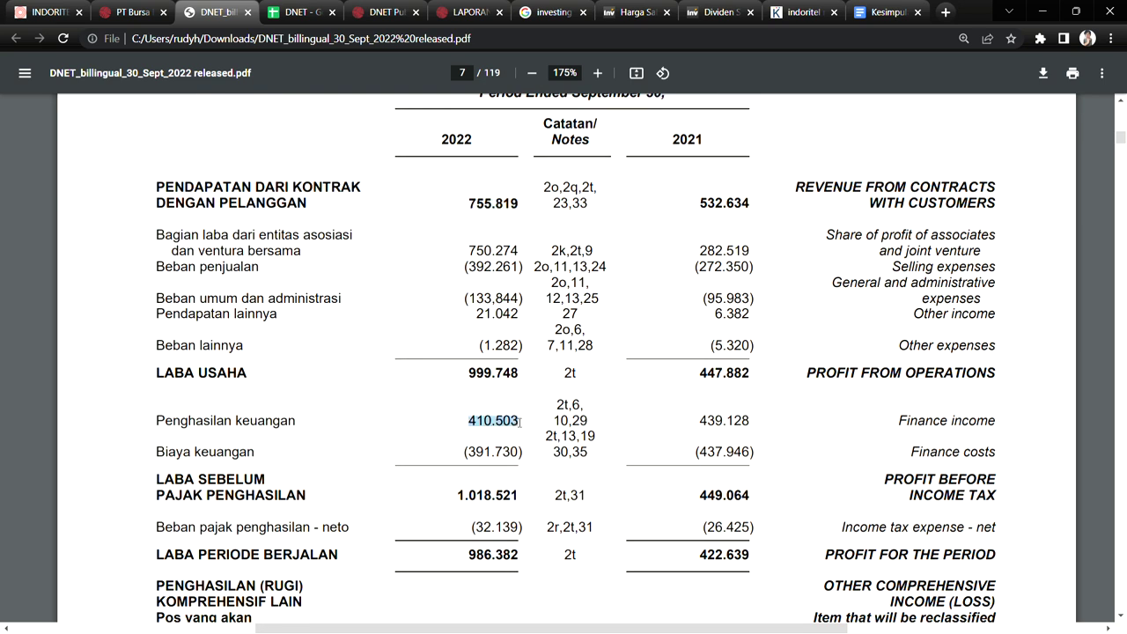
Compare the 2022 and 2021 profit for the period on page 7, highlighting both figures and the 2022 revenue.
left_click_drag(468, 555, 504, 555)
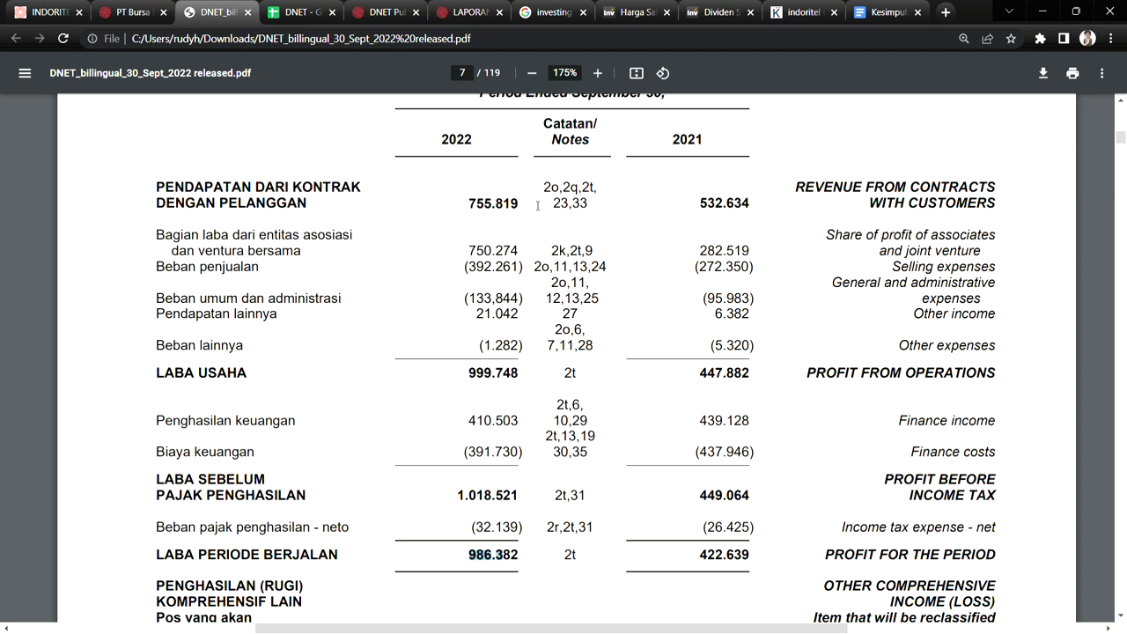
left_click_drag(483, 205, 494, 206)
left_click(492, 565)
left_click_drag(699, 555, 721, 554)
left_click_drag(471, 559, 493, 561)
Go to the cash flow statement on page 10 and highlight the 2022 operating cash flows and their net total.
scroll(762, 356, "down", 5)
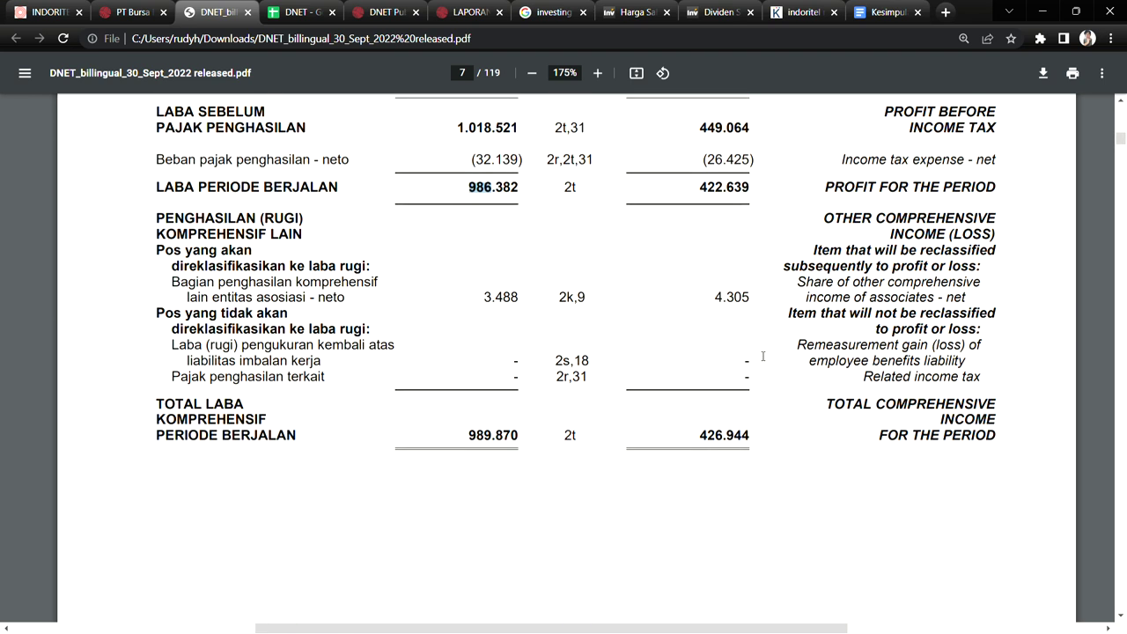
scroll(762, 355, "down", 20)
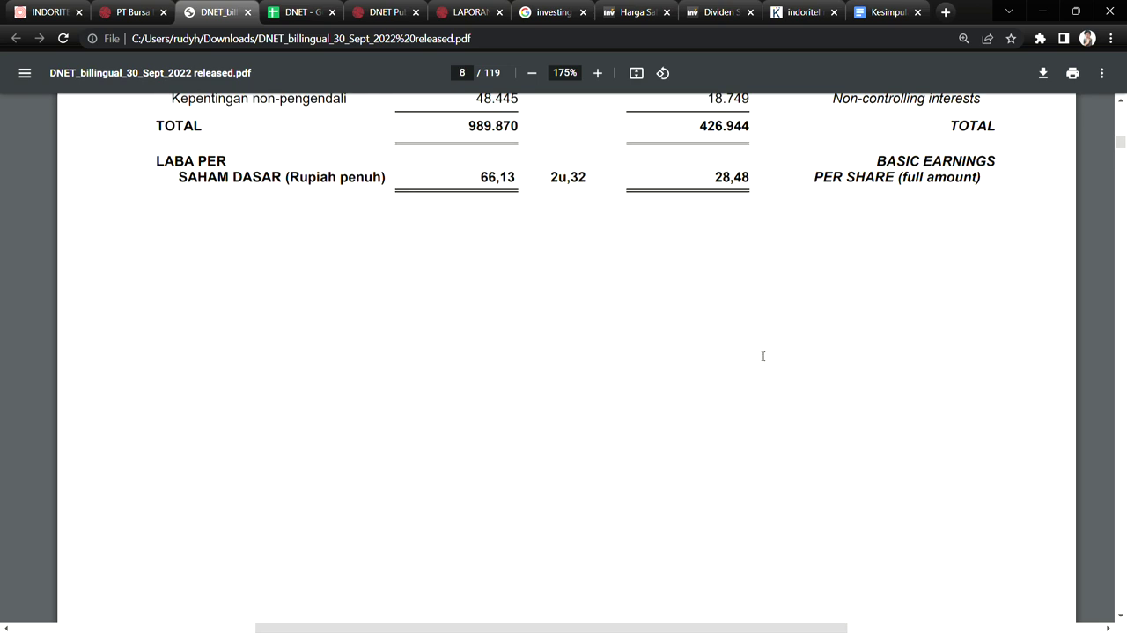
scroll(762, 355, "down", 15)
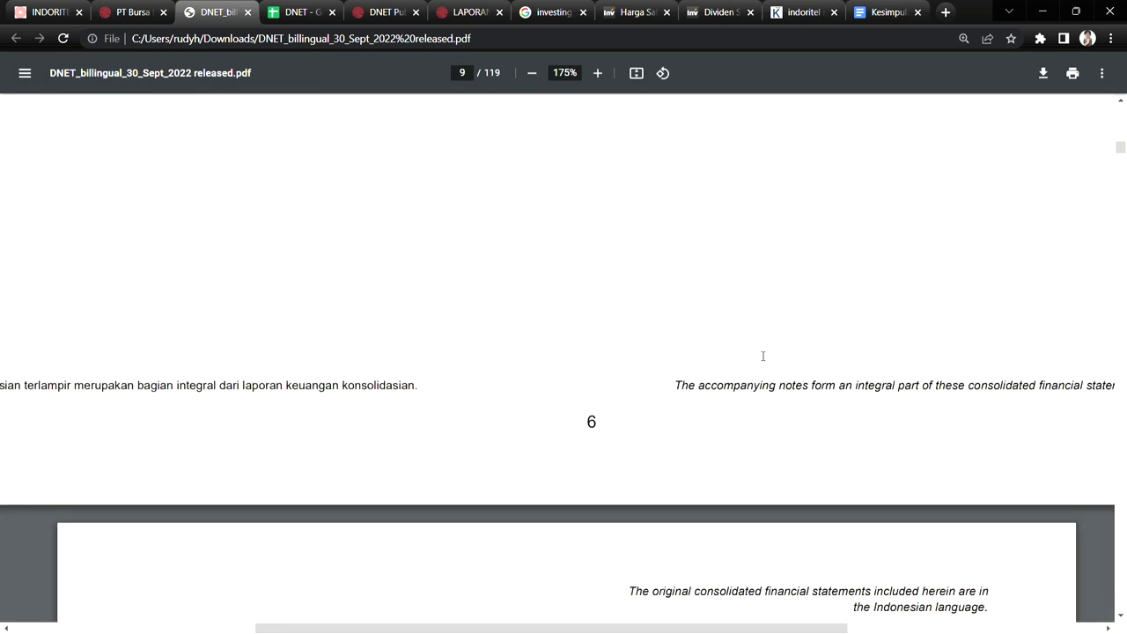
scroll(762, 356, "down", 4)
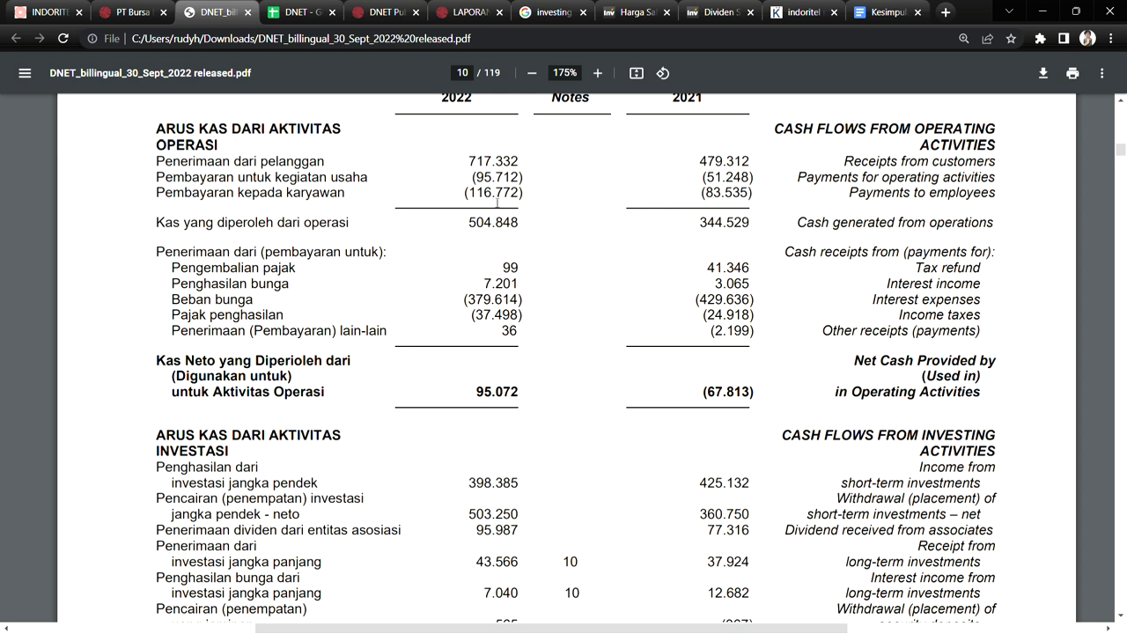
left_click_drag(471, 163, 543, 372)
left_click(593, 383)
left_click_drag(184, 376, 348, 398)
left_click(347, 397)
left_click_drag(477, 393, 519, 394)
scroll(754, 321, "up", 3)
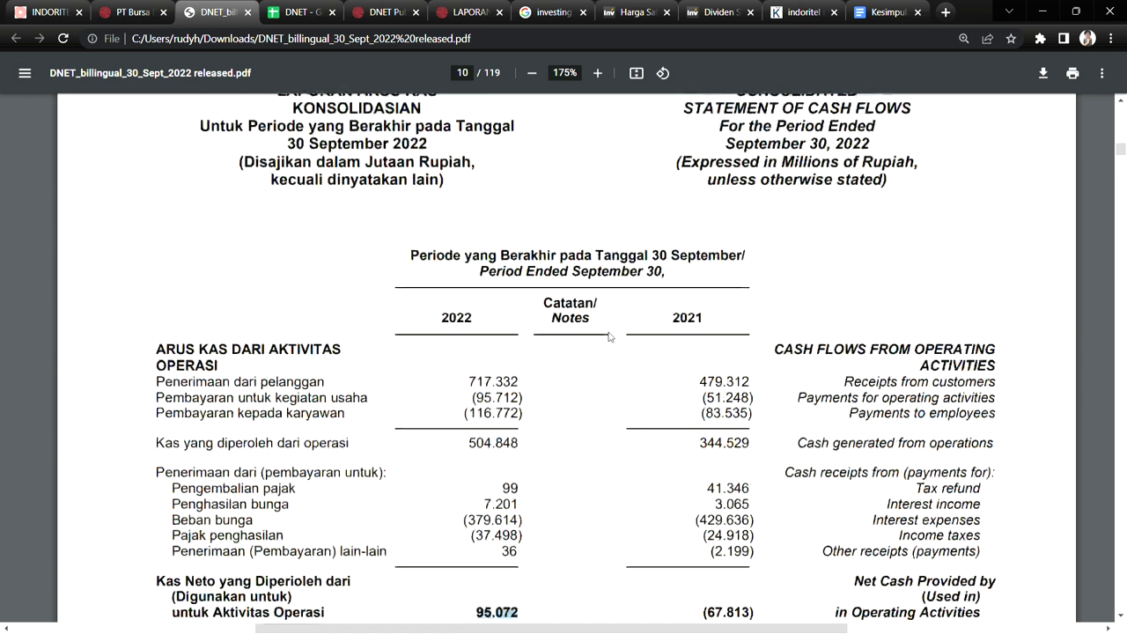
left_click(706, 327)
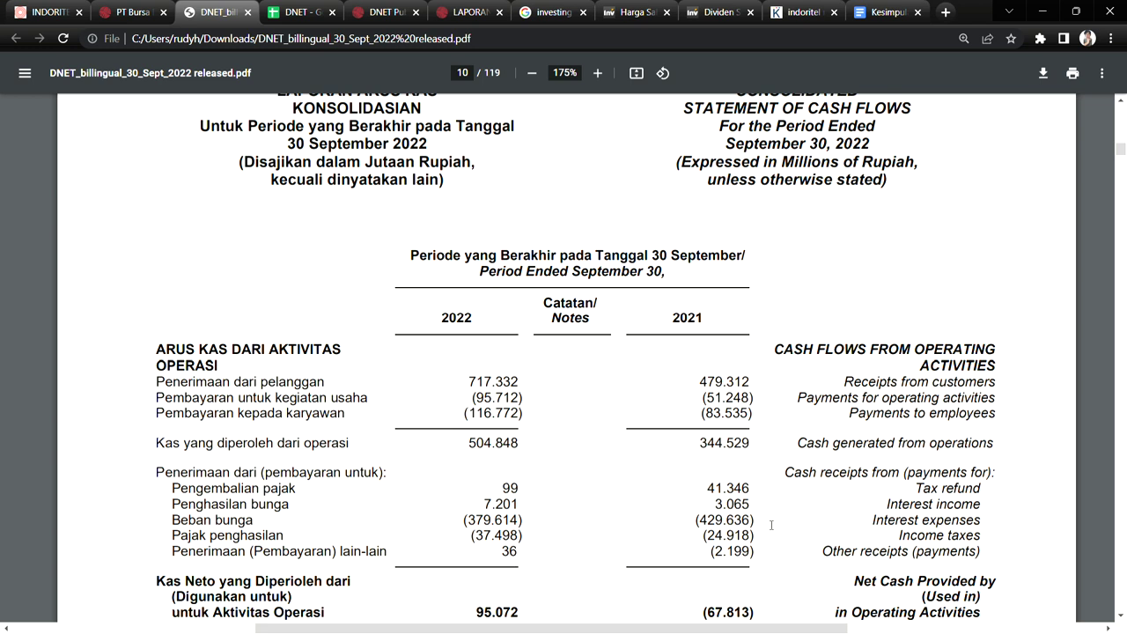
Review the cash flows from investing activities, highlighting the 2022 short-term investment amounts and the net totals for 2022 and 2021.
scroll(771, 525, "down", 4)
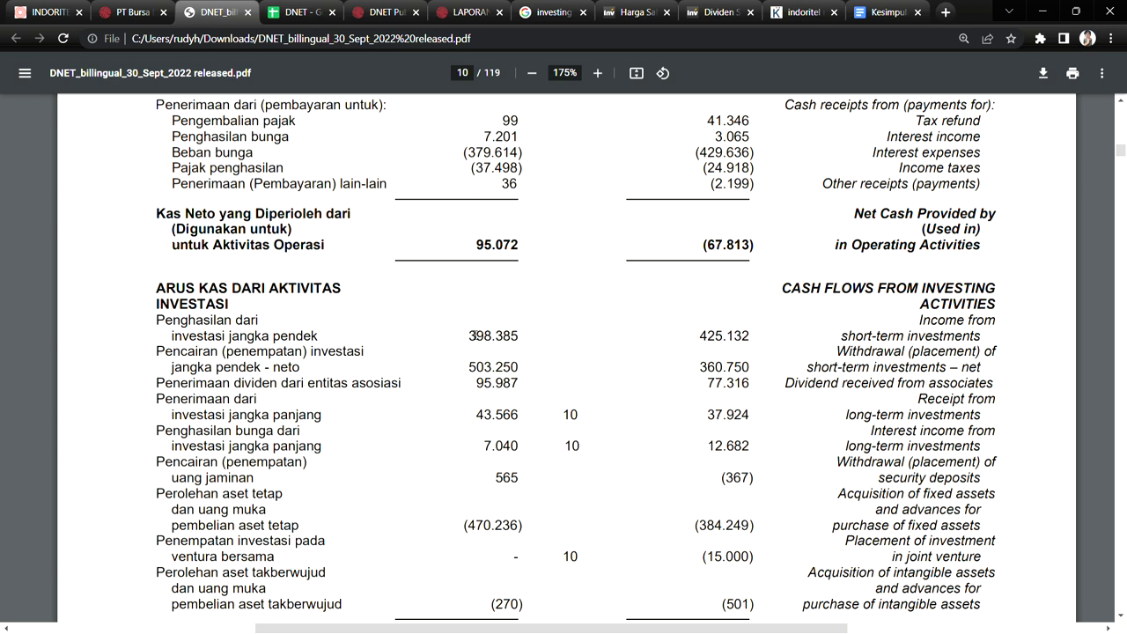
double_click(472, 336)
left_click_drag(234, 384, 253, 384)
left_click_drag(474, 390, 504, 367)
scroll(522, 450, "down", 2)
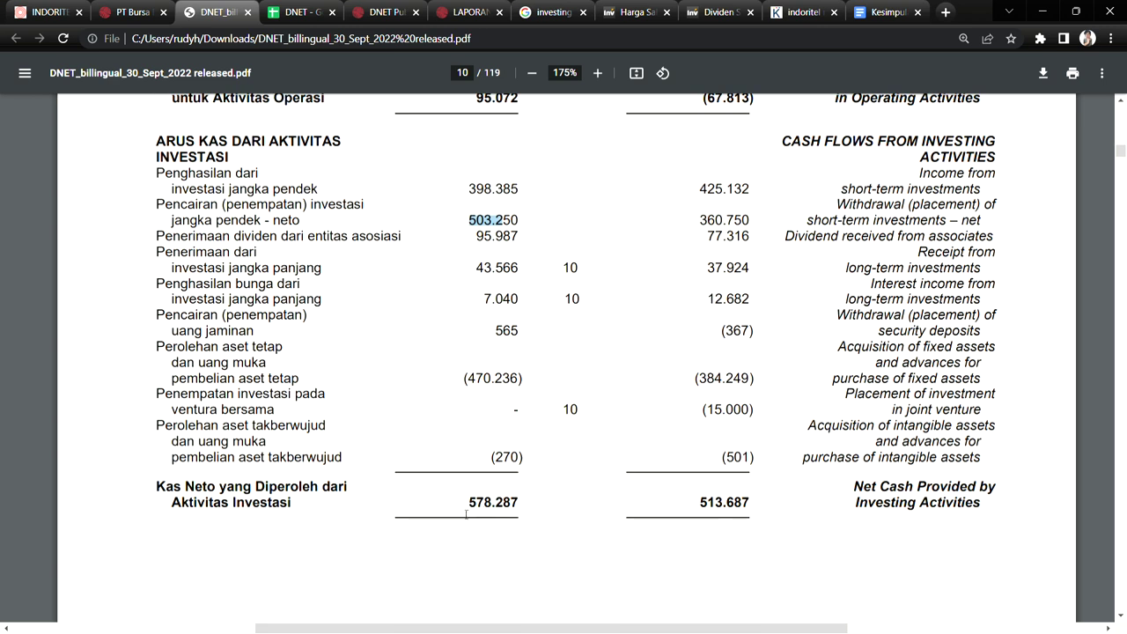
left_click_drag(466, 514, 519, 504)
left_click_drag(699, 502, 732, 505)
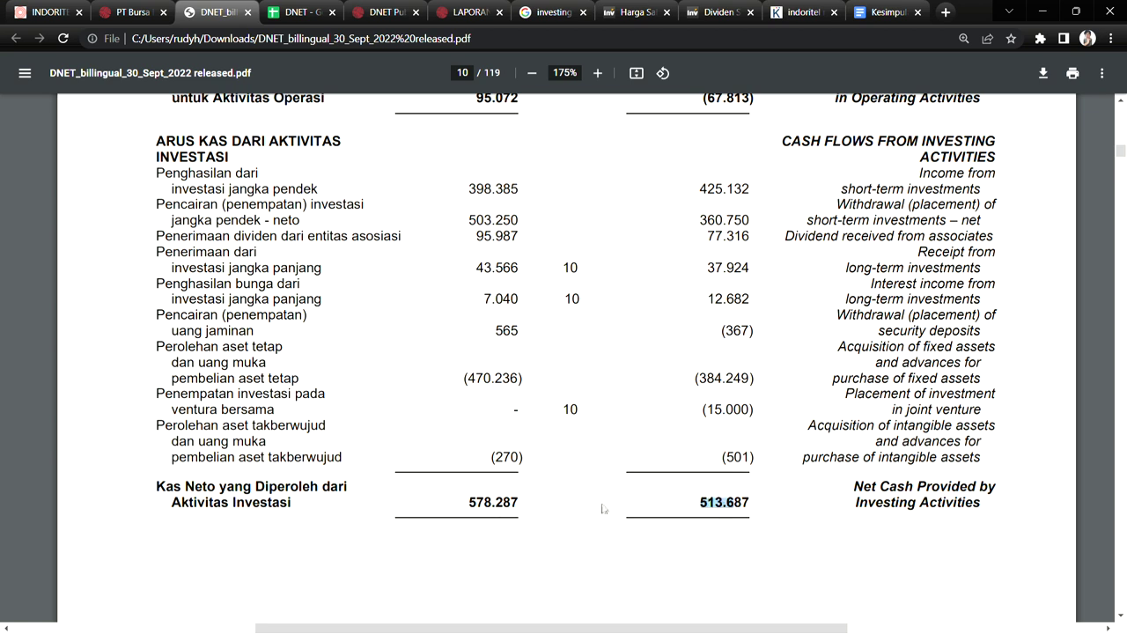
left_click_drag(469, 503, 491, 503)
Highlight the operating activities heading and its 2022 net cash, and the net investing cash label in the cash flow statement.
scroll(576, 459, "up", 3)
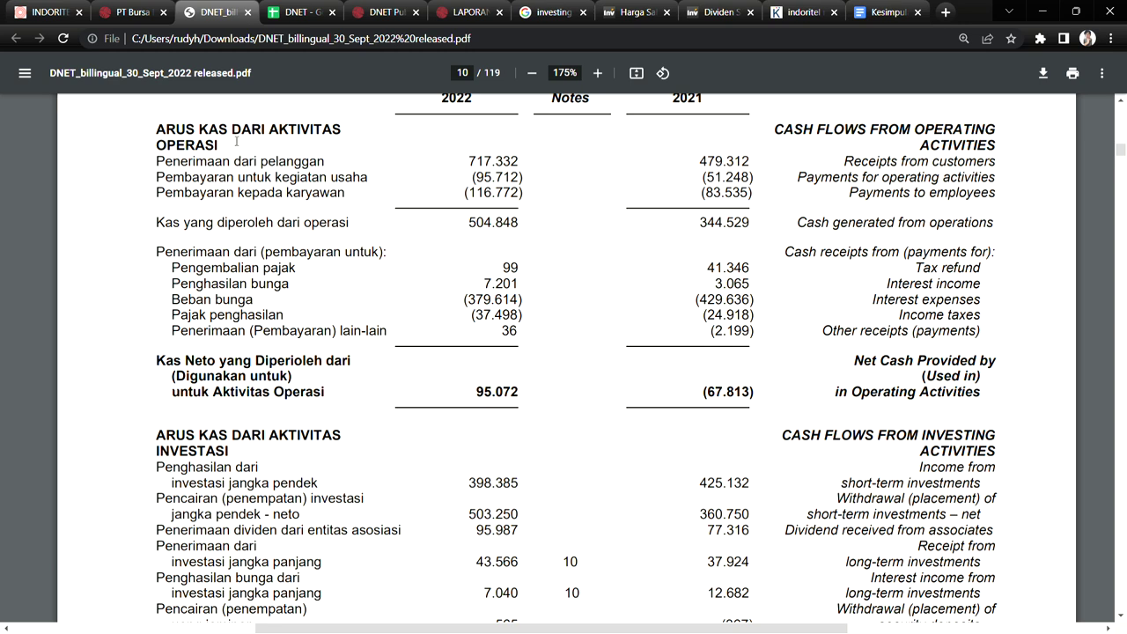
left_click_drag(222, 129, 300, 131)
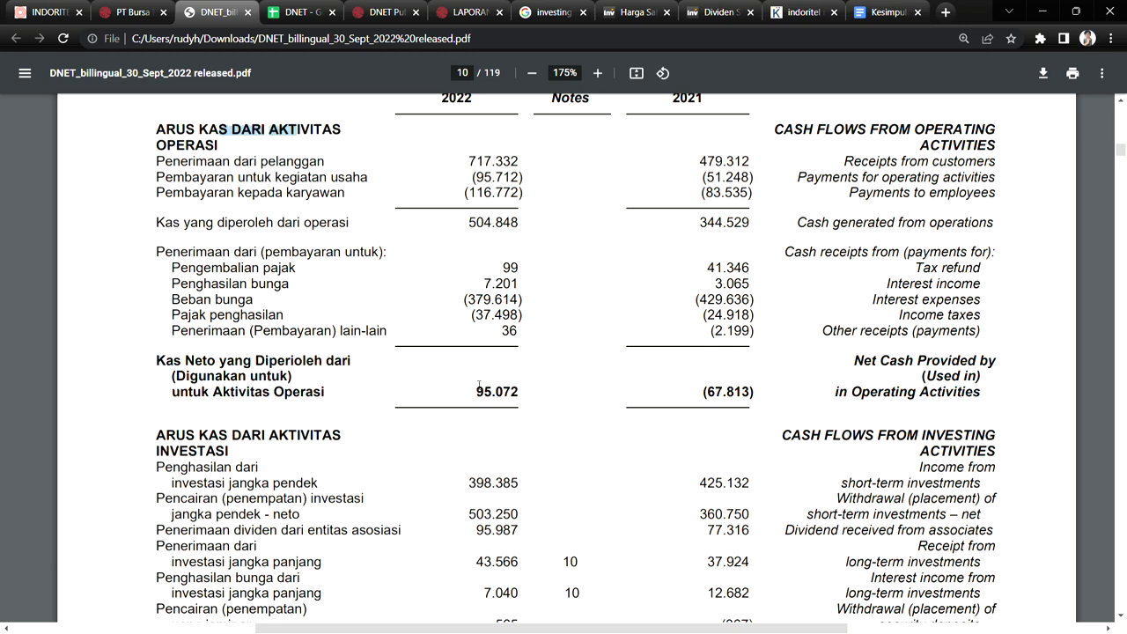
left_click_drag(475, 392, 509, 399)
scroll(509, 357, "down", 4)
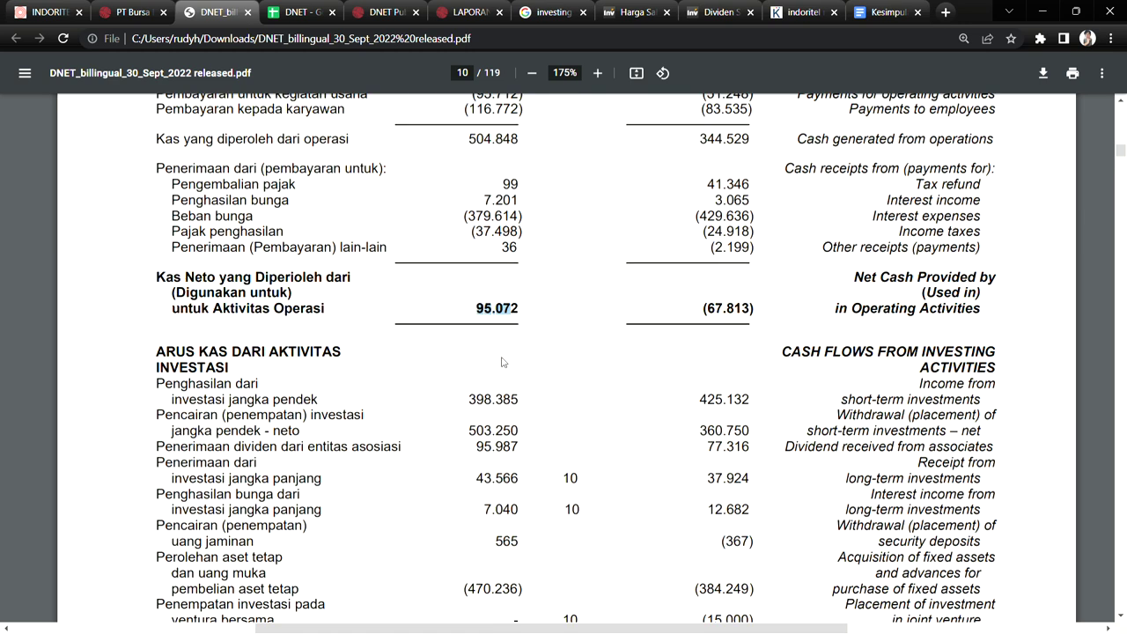
scroll(503, 362, "up", 1)
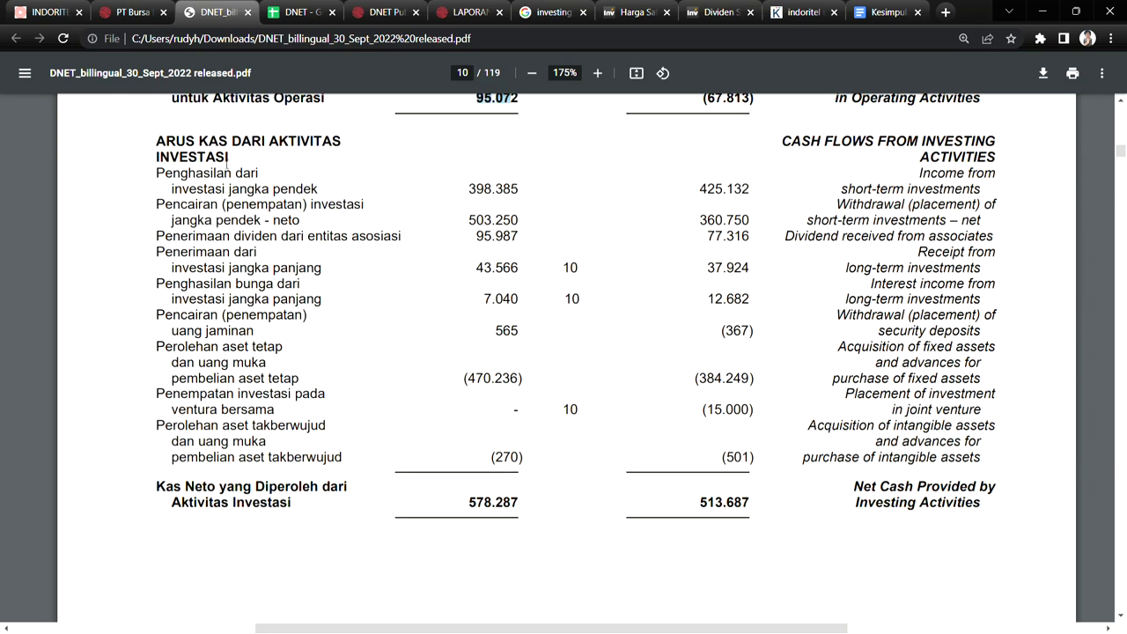
left_click_drag(233, 507, 319, 518)
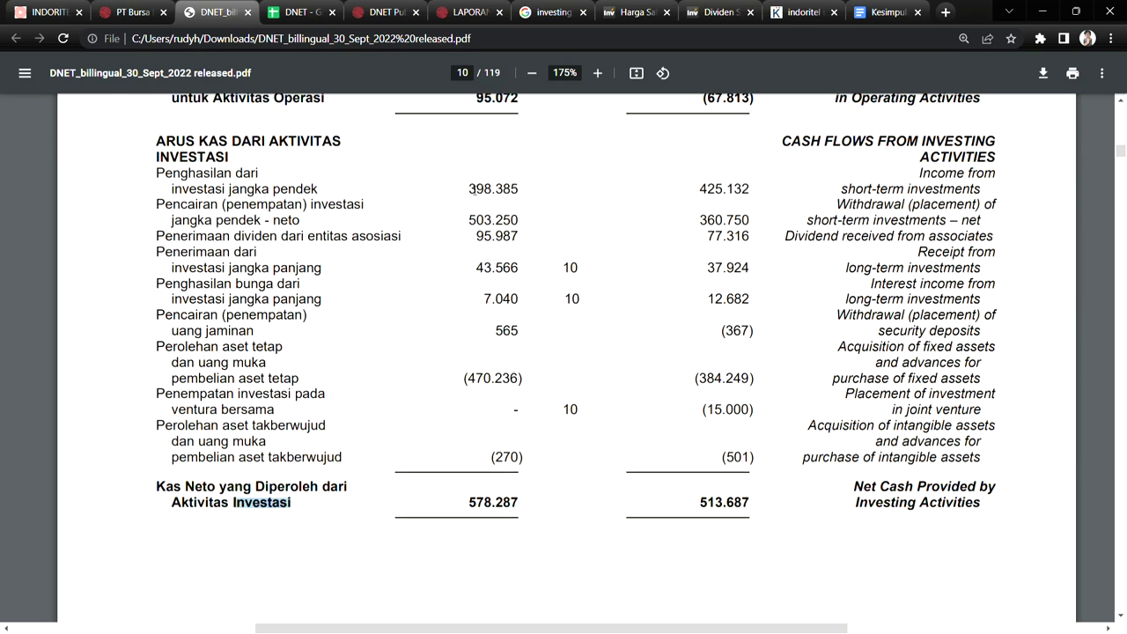
Compare the 2022 short-term investment withdrawals with the fixed asset acquisitions by highlighting both items under investing activities.
left_click_drag(469, 189, 493, 220)
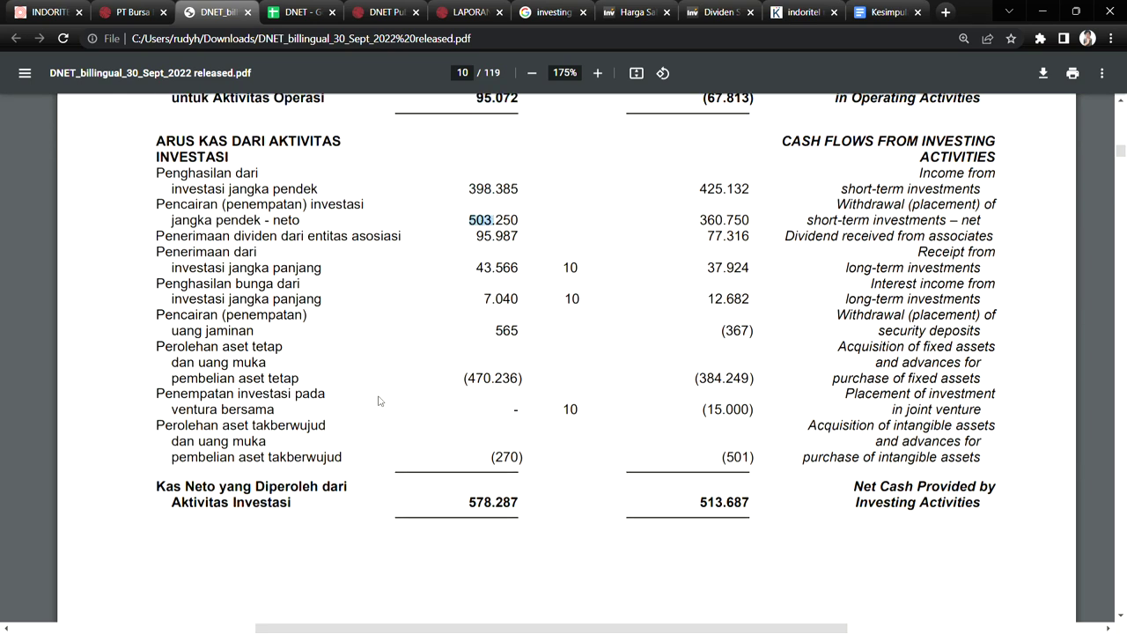
left_click_drag(220, 375, 276, 381)
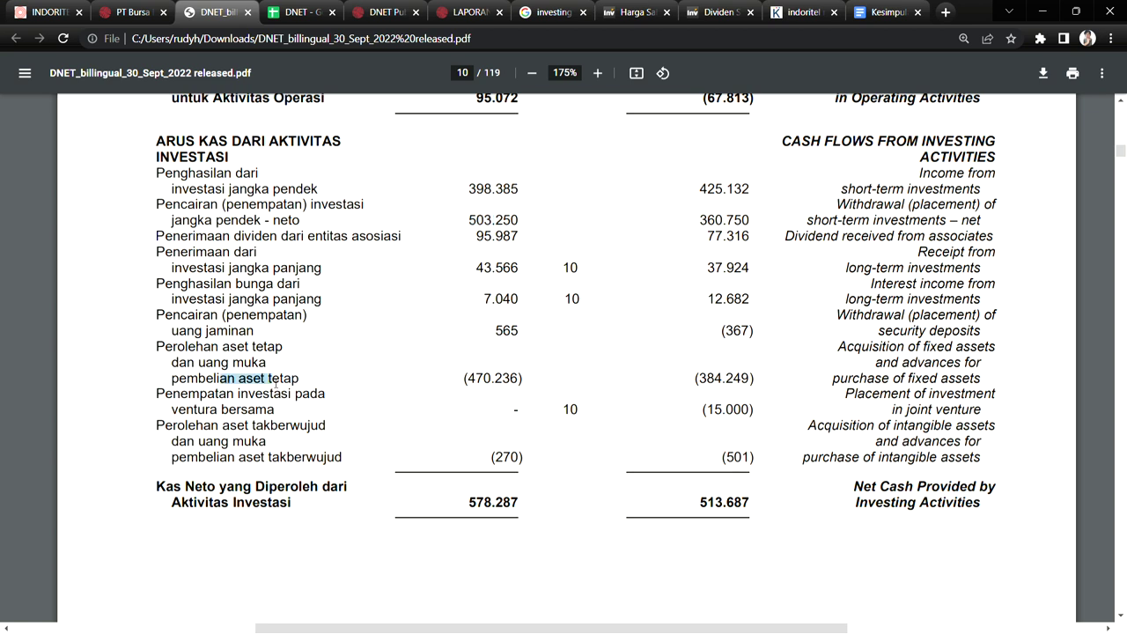
left_click_drag(464, 379, 526, 381)
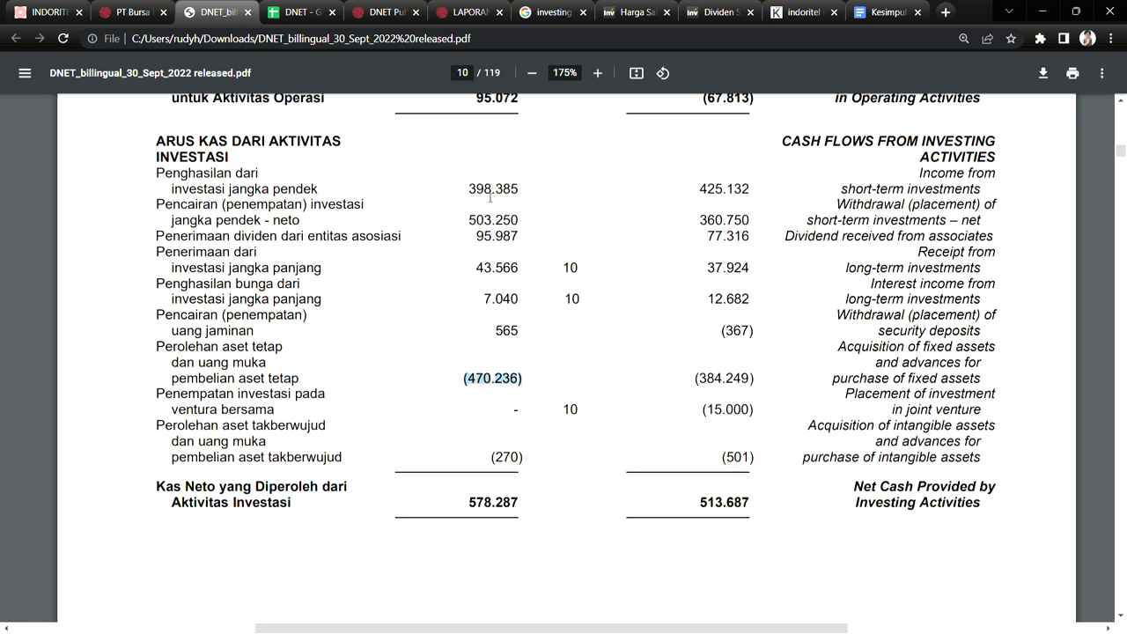
left_click_drag(470, 189, 504, 220)
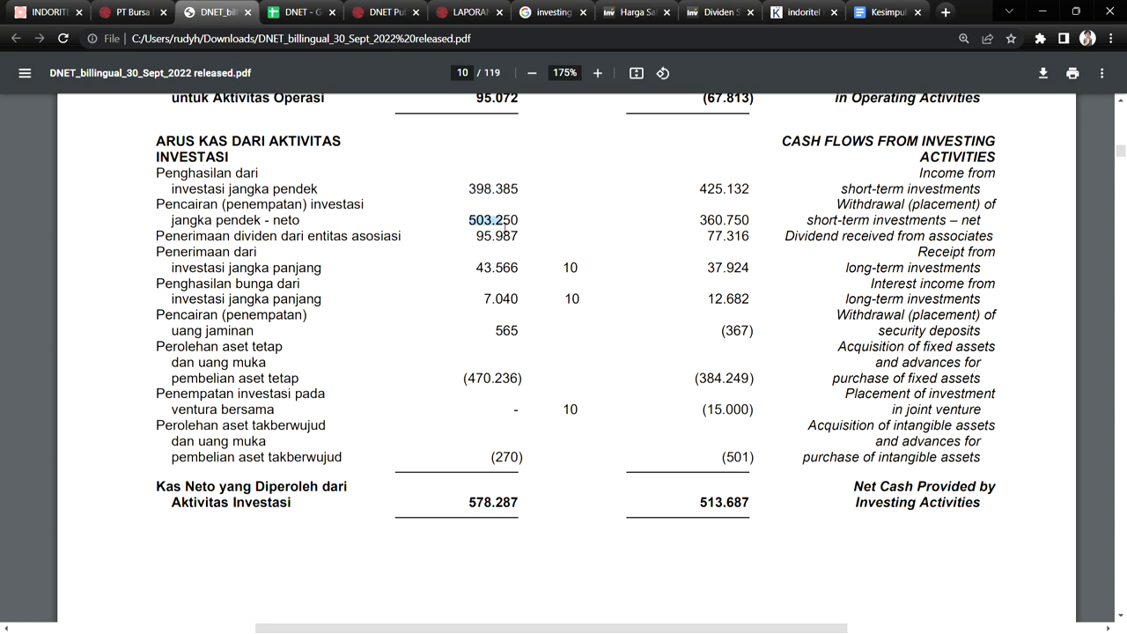
scroll(520, 457, "down", 2)
scroll(528, 365, "up", 2)
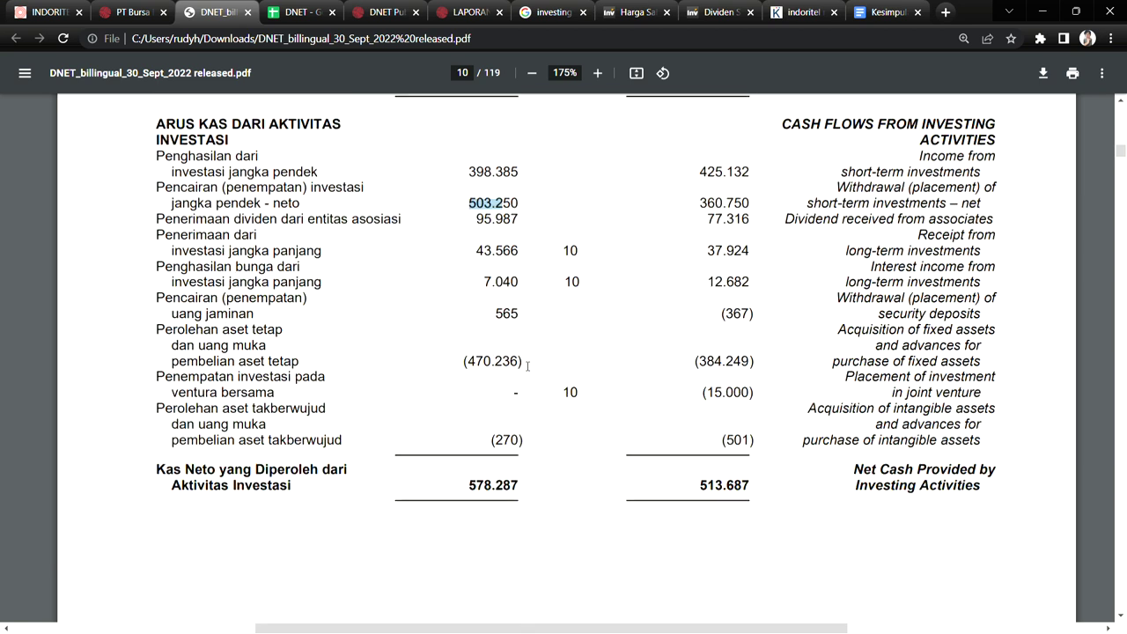
Compare net cash from operating activities with net cash from investing activities for 2022 and 2021, highlighting the totals.
scroll(527, 365, "up", 4)
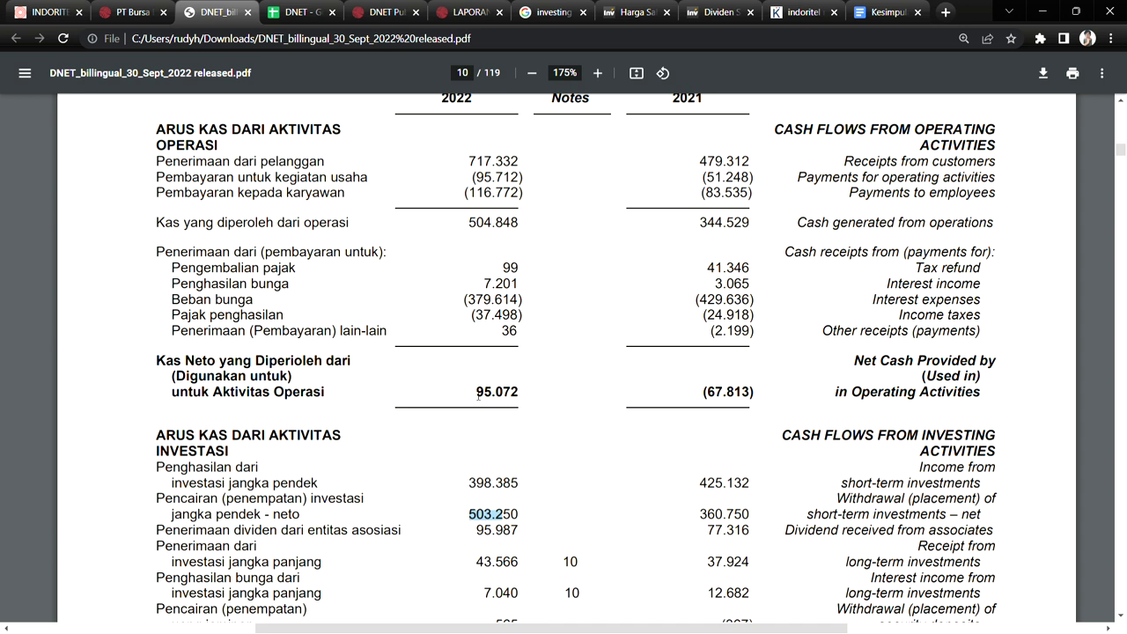
left_click_drag(478, 396, 523, 395)
scroll(497, 455, "down", 3)
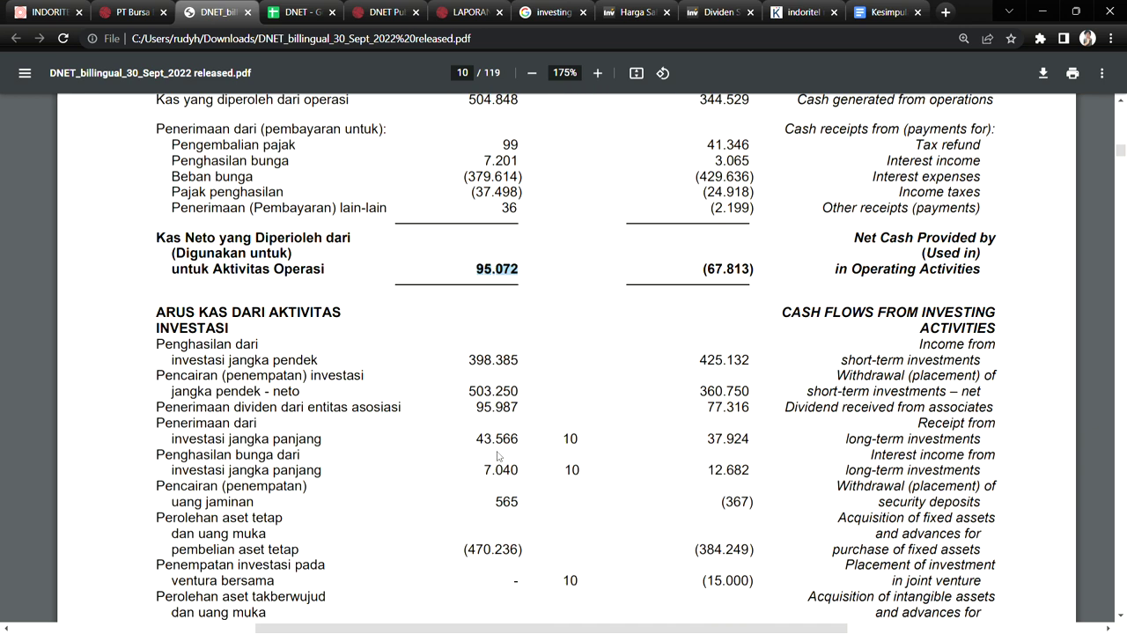
left_click_drag(468, 505, 524, 509)
left_click(554, 483)
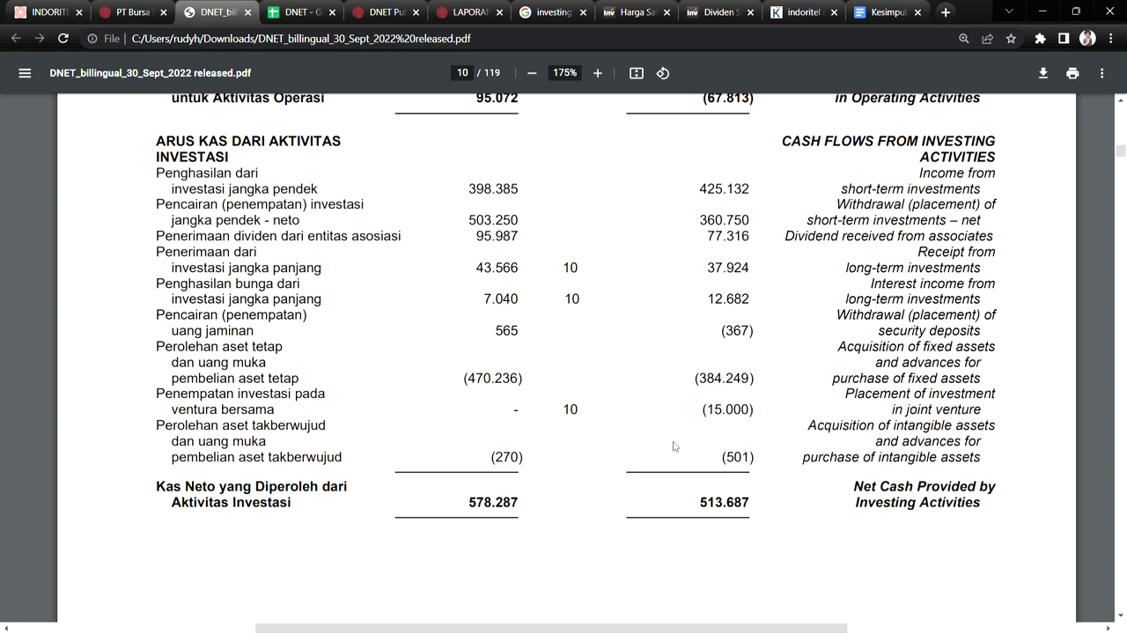
scroll(689, 280, "up", 1)
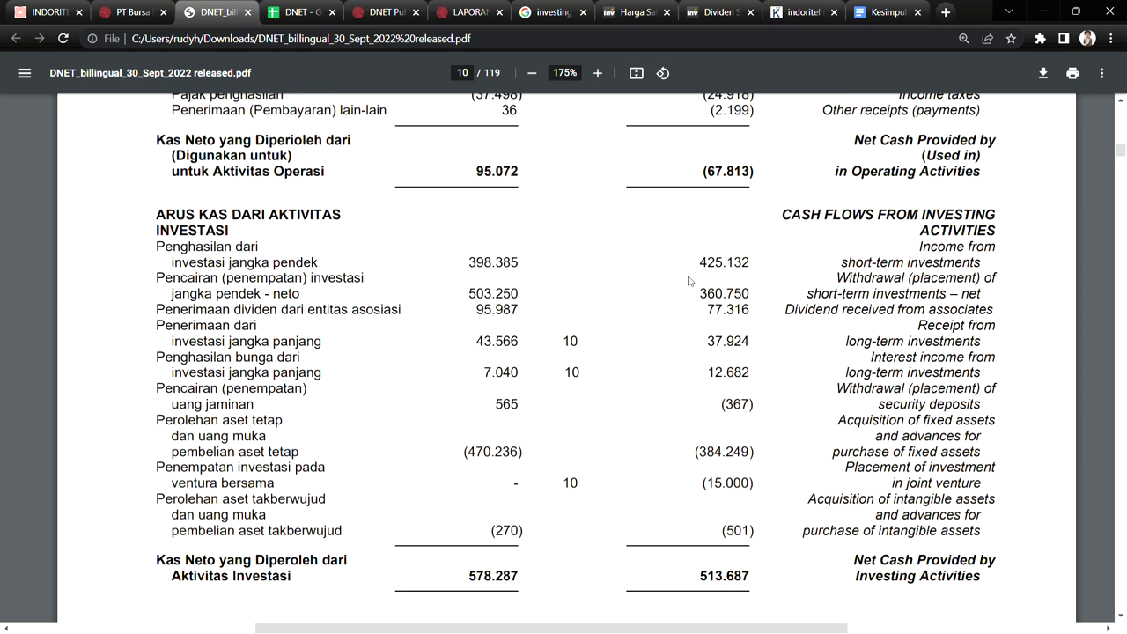
double_click(709, 174)
left_click_drag(700, 574, 728, 564)
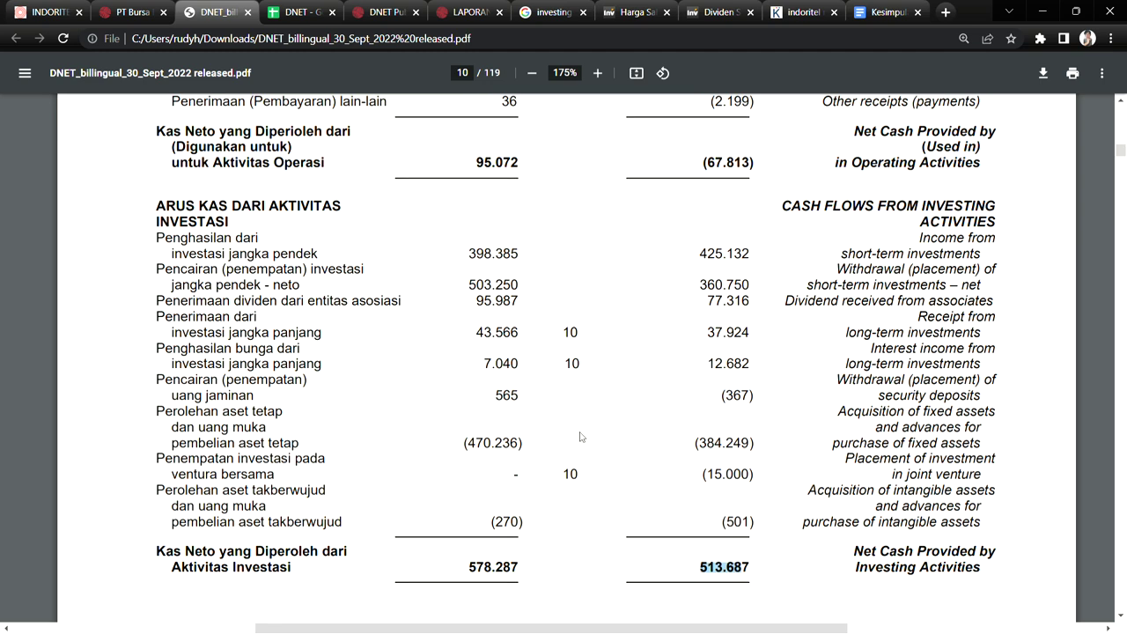
Go back from the cash flow statement to the consolidated profit or loss statement on page 7.
scroll(580, 436, "up", 12)
scroll(587, 438, "down", 2)
scroll(587, 438, "up", 3)
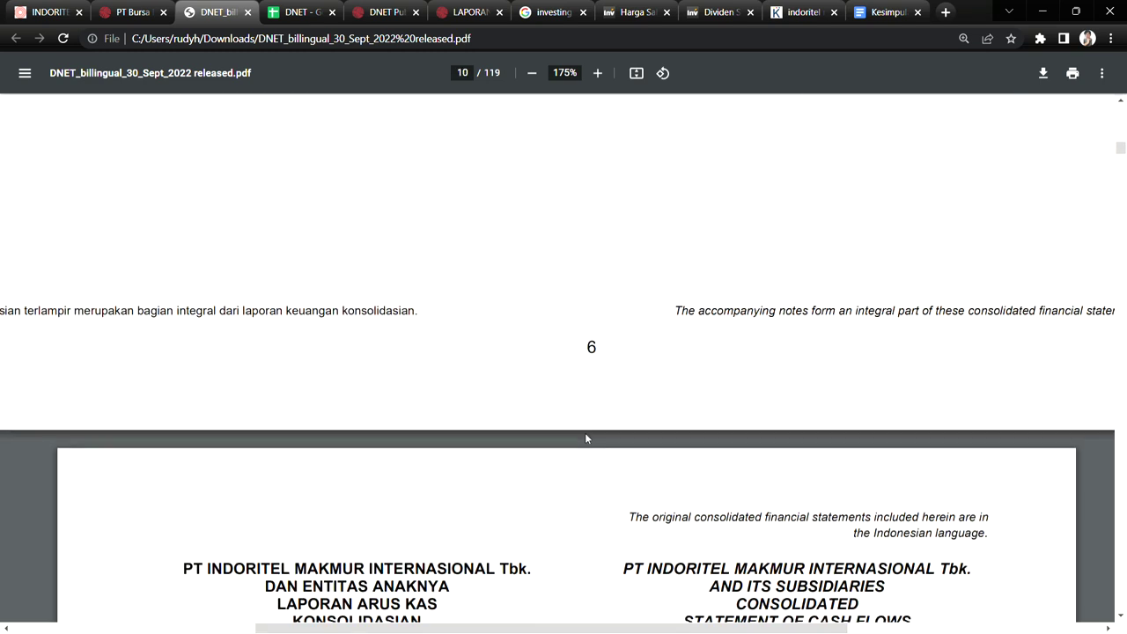
scroll(584, 432, "down", 4)
scroll(584, 432, "up", 7)
scroll(589, 436, "down", 2)
scroll(590, 439, "up", 15)
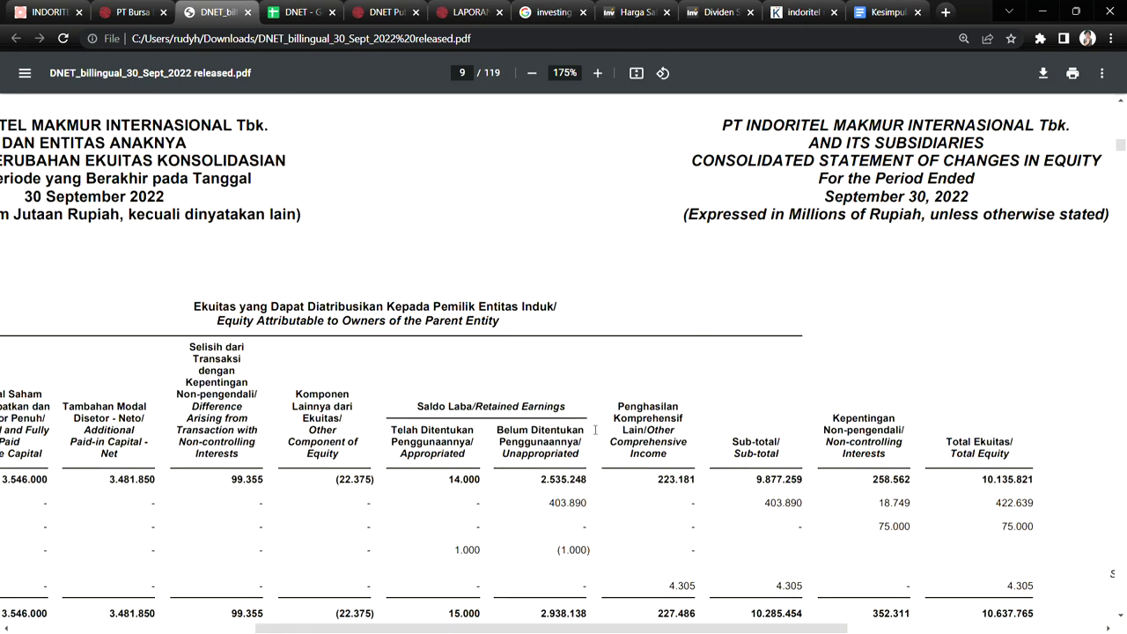
scroll(590, 427, "up", 10)
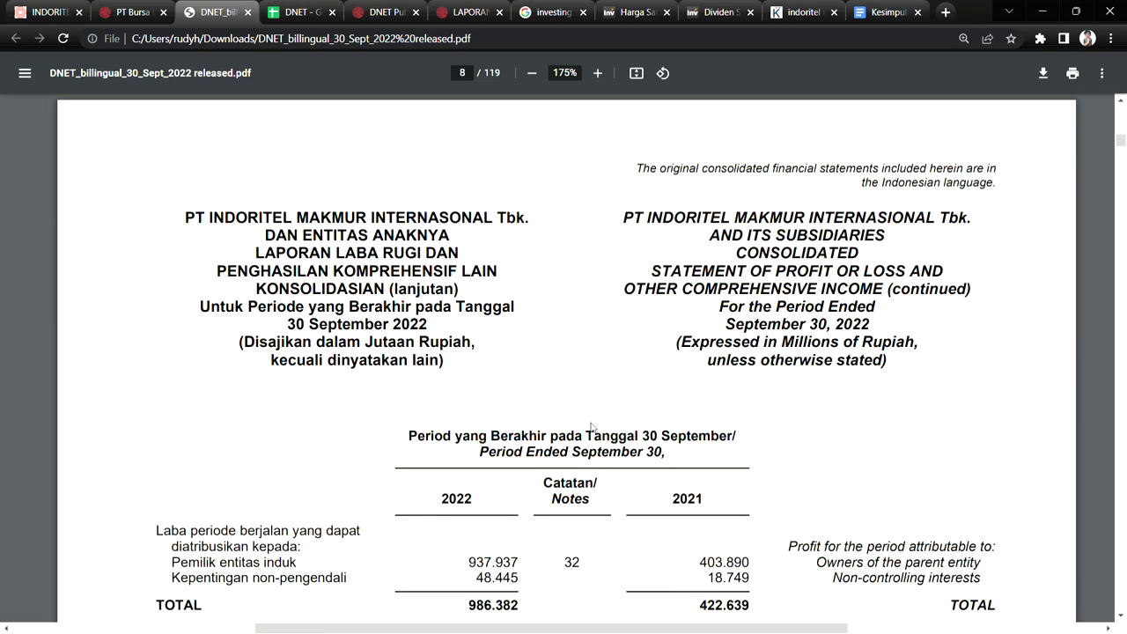
scroll(591, 427, "up", 5)
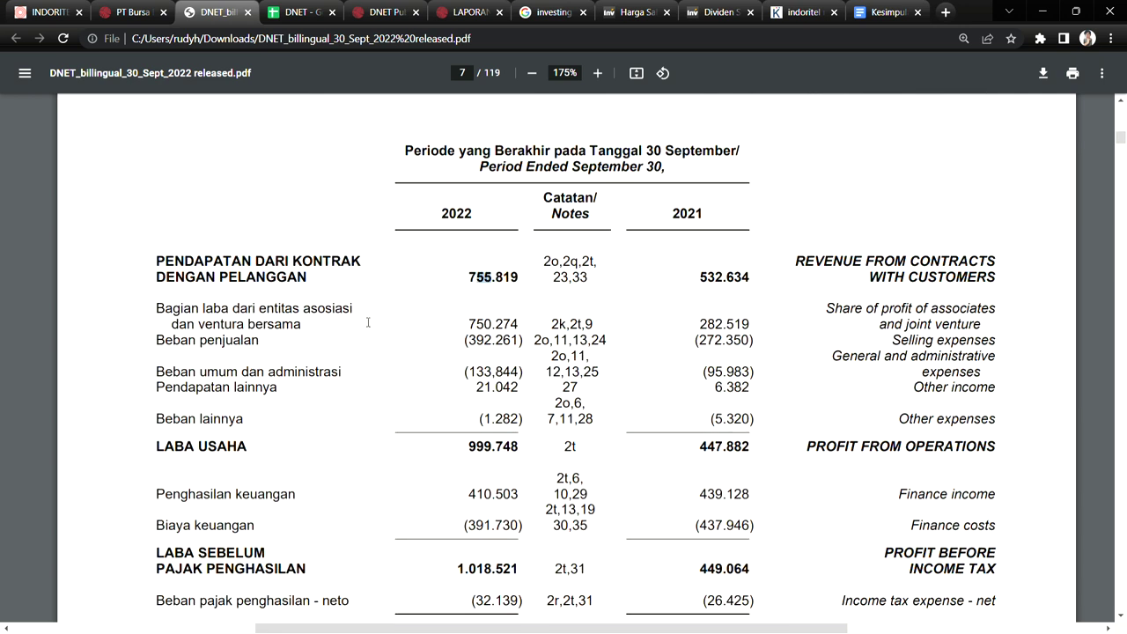
Highlight the 2022 share of associates' profit and finance income, plus profit for the period in 2021 and 2022, in the profit or loss statement.
left_click_drag(468, 324, 519, 324)
left_click_drag(467, 493, 509, 500)
scroll(589, 521, "down", 3)
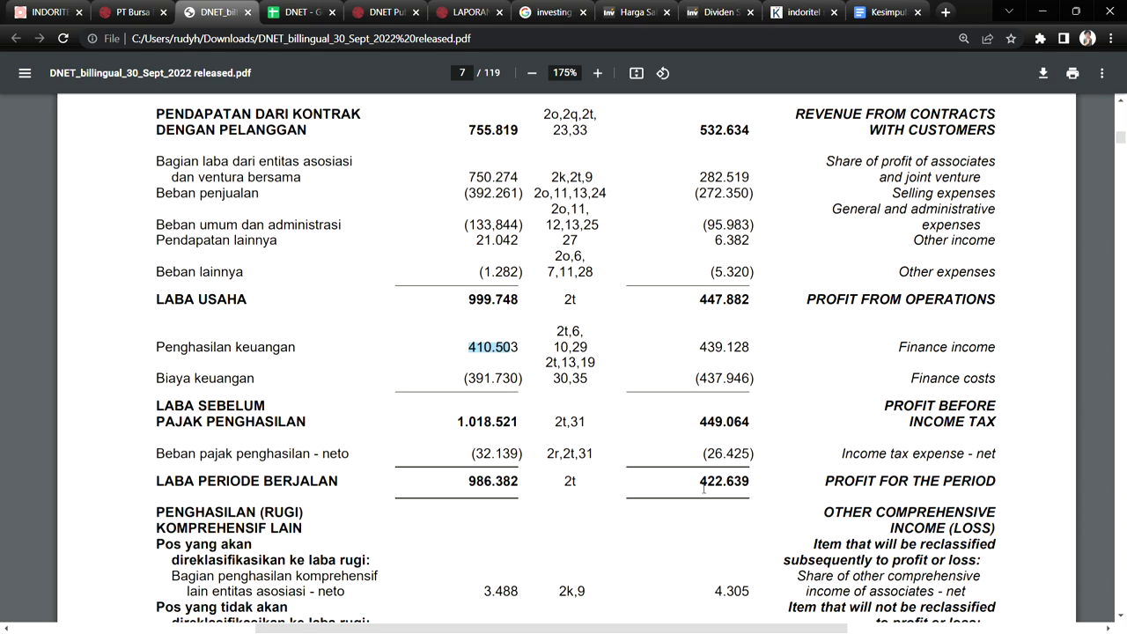
double_click(700, 484)
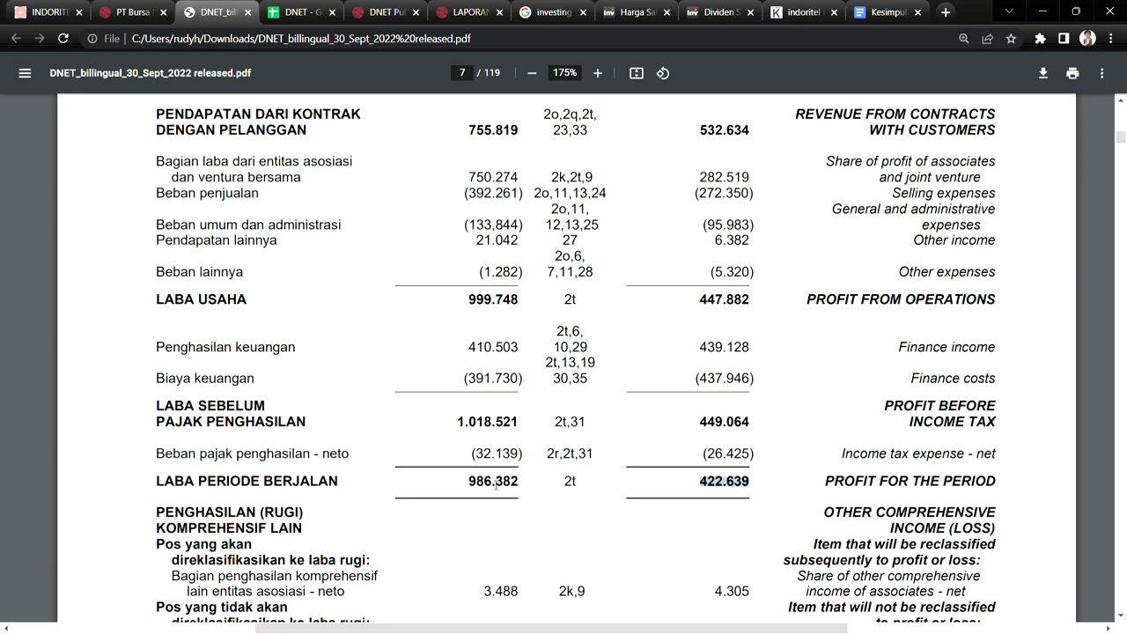
left_click_drag(467, 483, 503, 486)
left_click(638, 493)
Switch to the DNET spreadsheet and compare the equity column with the negative operating plus investing cash flows of 2017–2020.
left_click(300, 9)
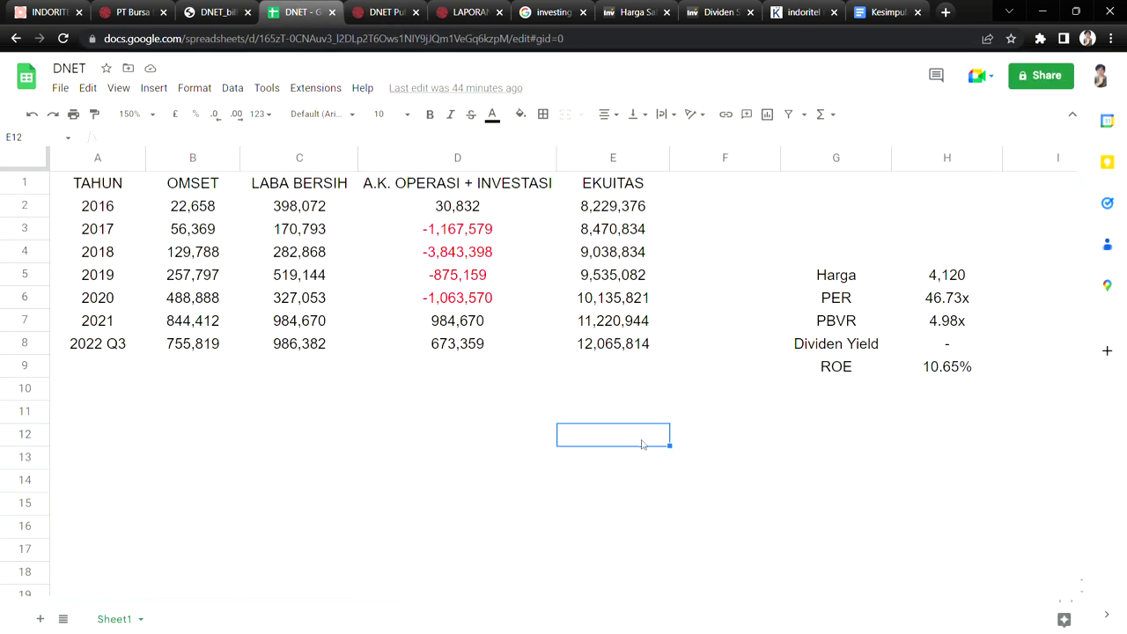
key("Left")
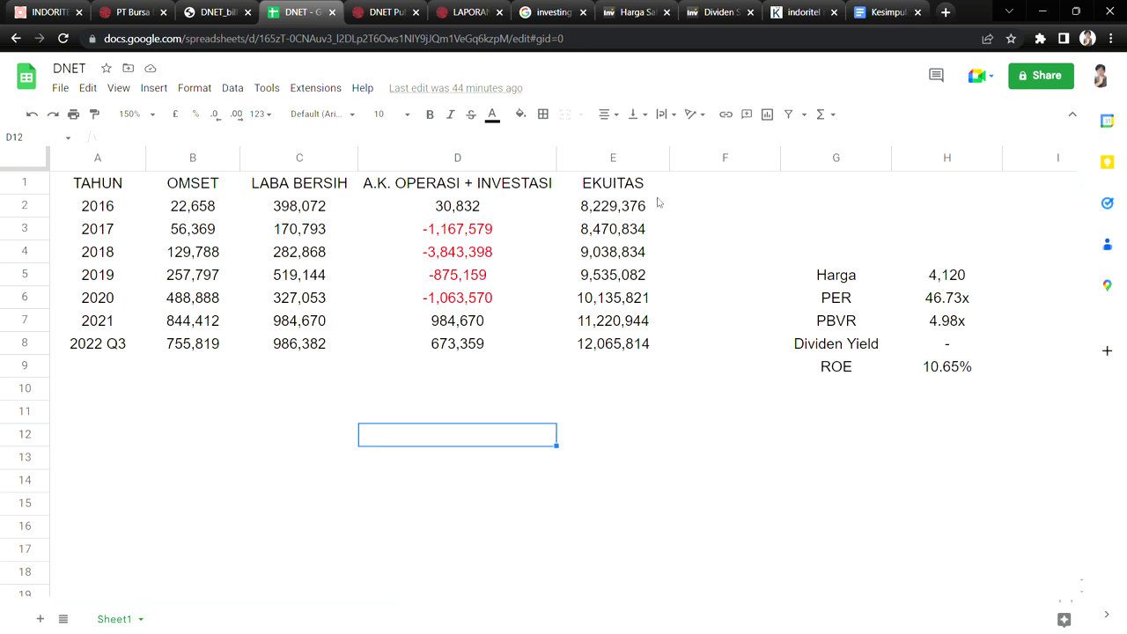
left_click_drag(660, 204, 654, 349)
left_click_drag(509, 234, 504, 307)
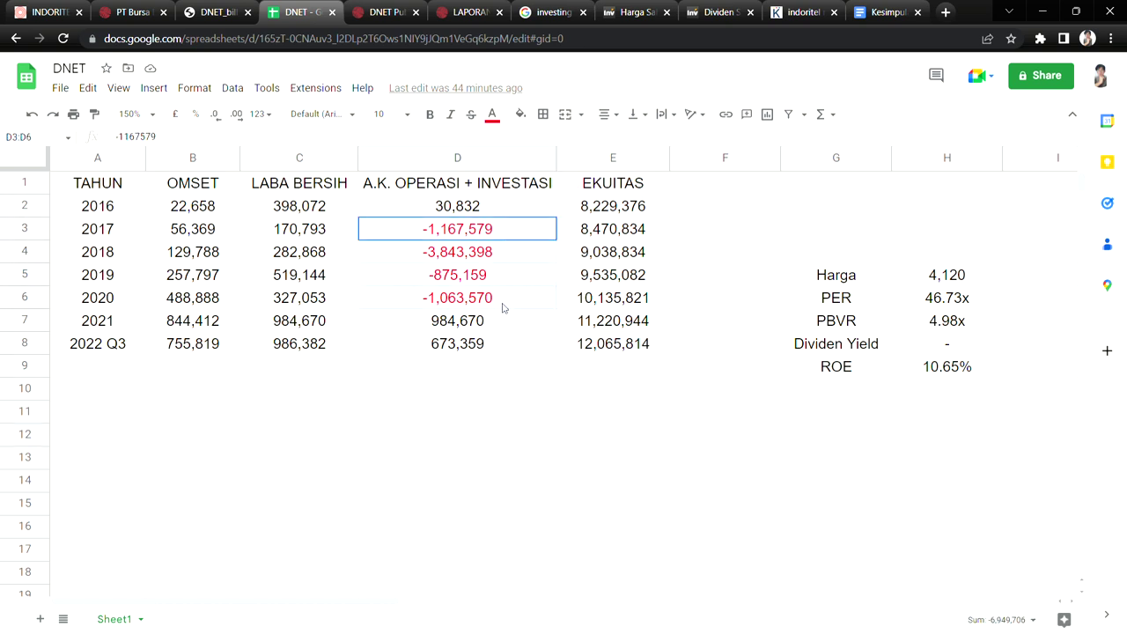
Examine the equity growth year by year from 2016 to 2022 Q3, selecting each figure and the whole range E2:E8.
left_click(662, 211)
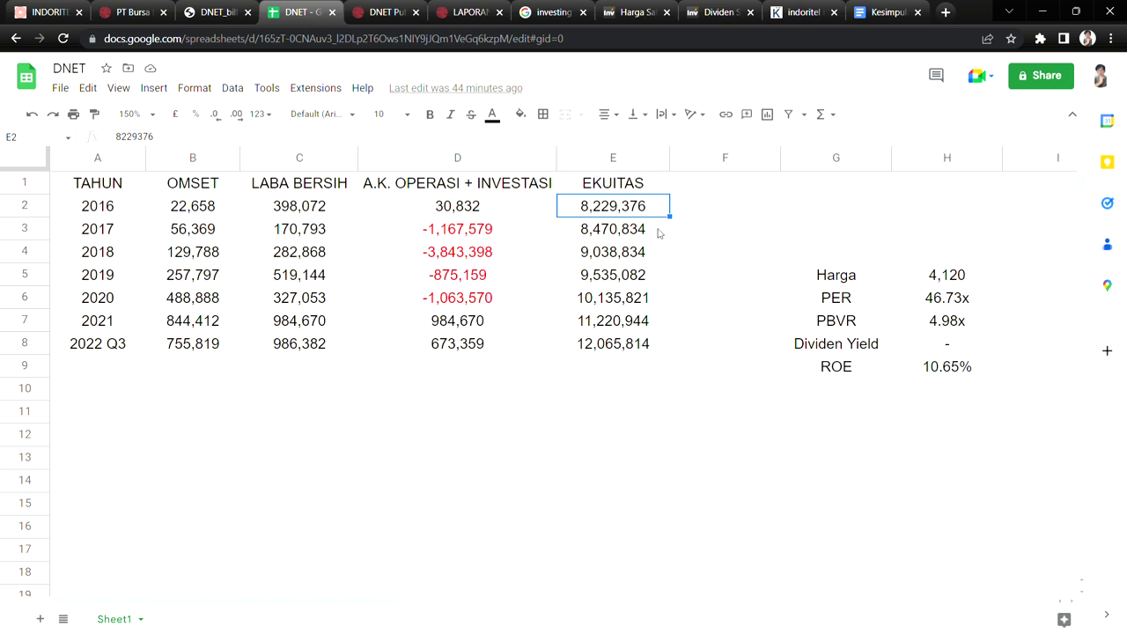
left_click(658, 229)
left_click(656, 254)
left_click(657, 278)
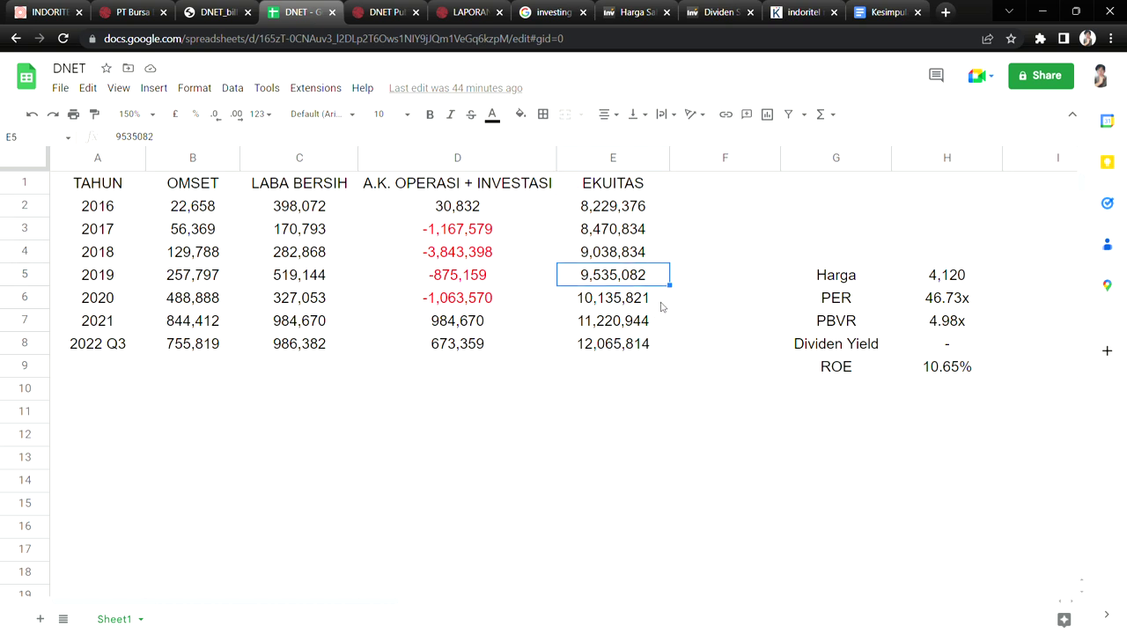
left_click(660, 304)
left_click(662, 328)
left_click(663, 354)
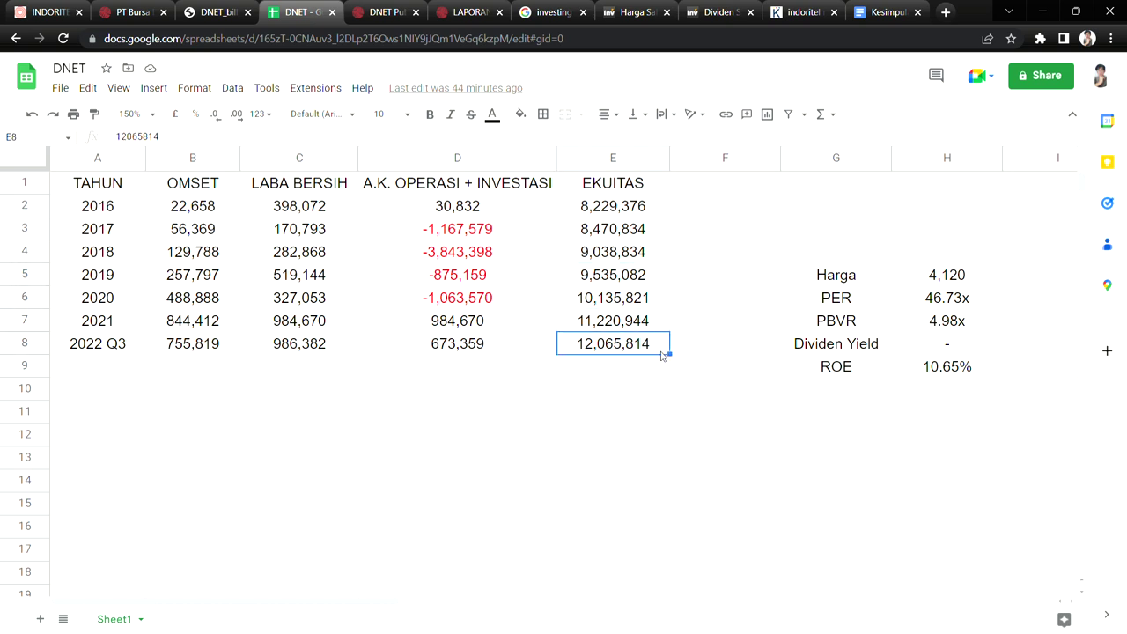
left_click_drag(658, 212, 657, 350)
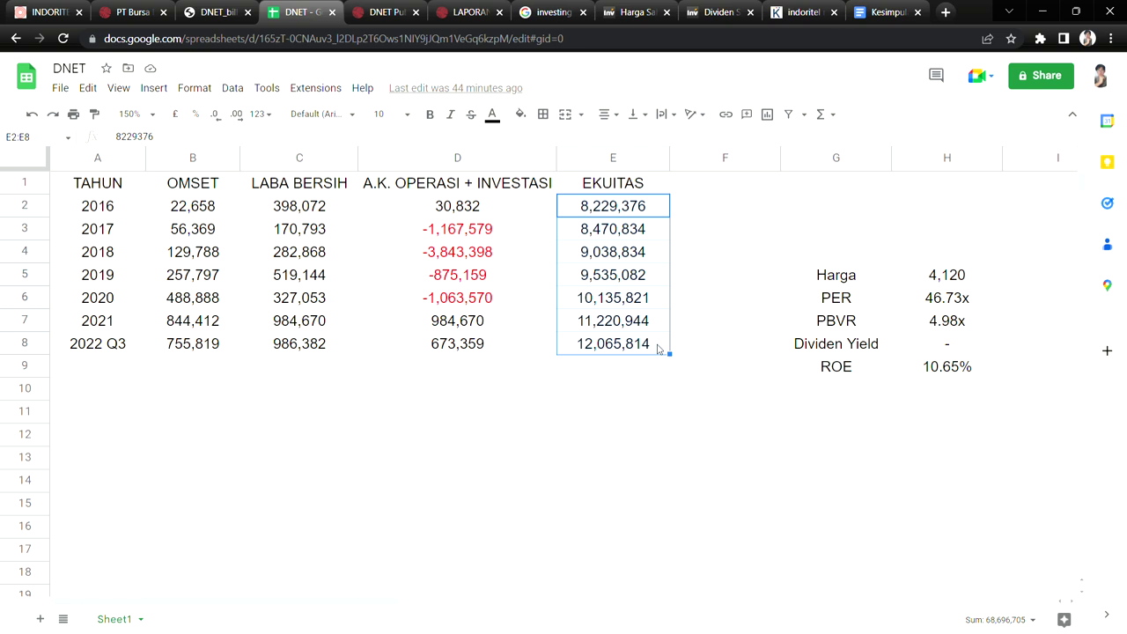
left_click(619, 375)
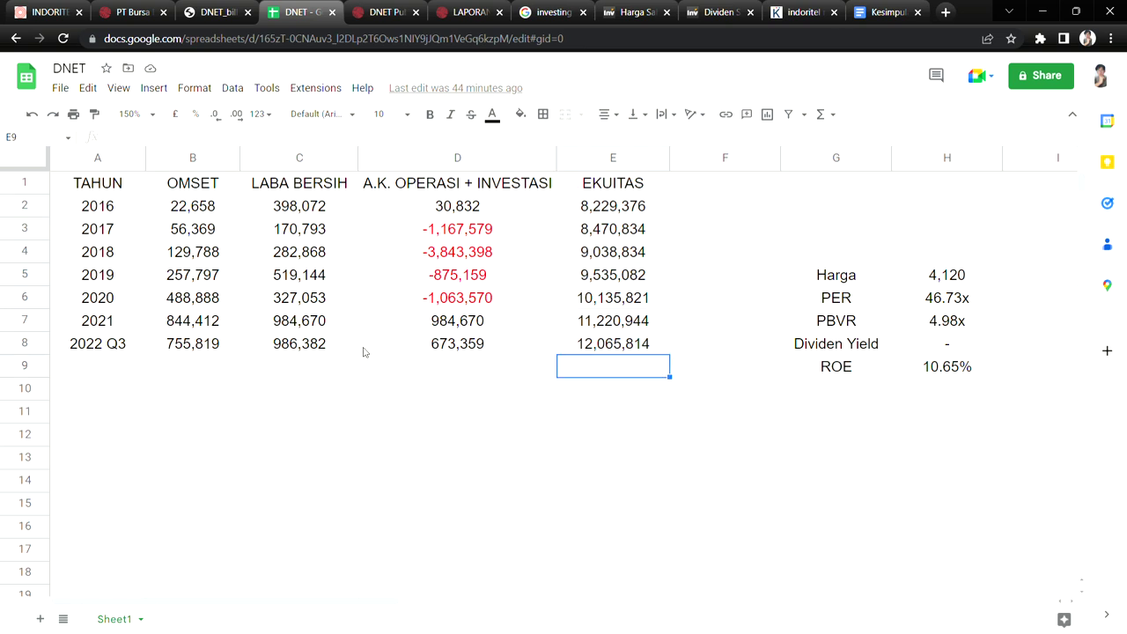
Review the 2016 to 2022 Q3 equity again alongside the years 2017–2020 and their combined cash flows in D3:D6.
left_click(302, 376)
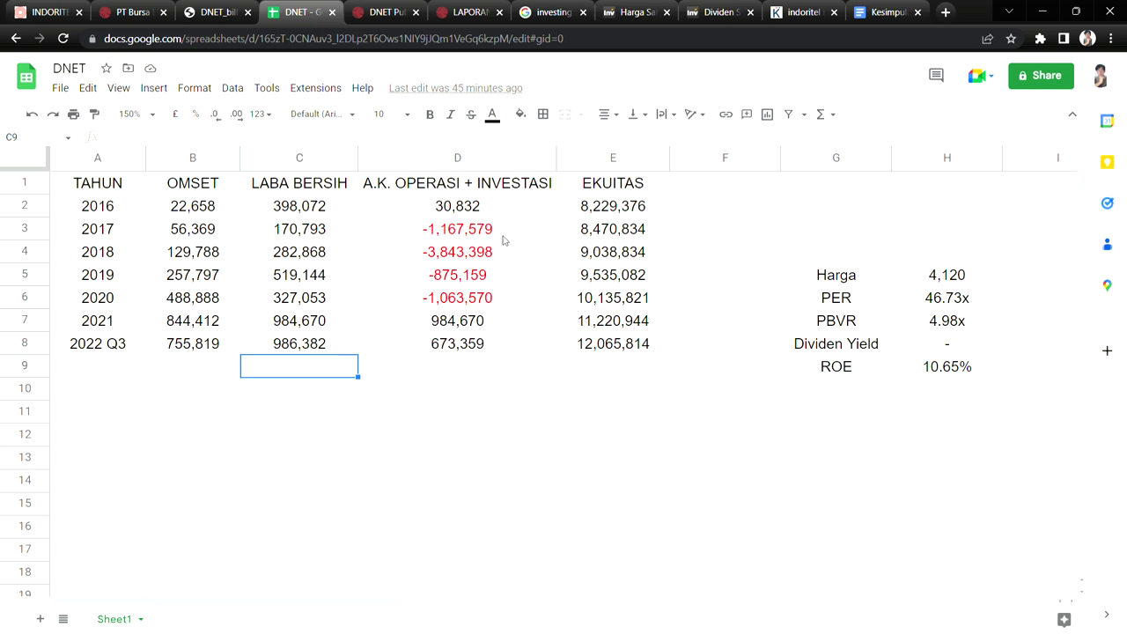
left_click_drag(655, 210, 652, 355)
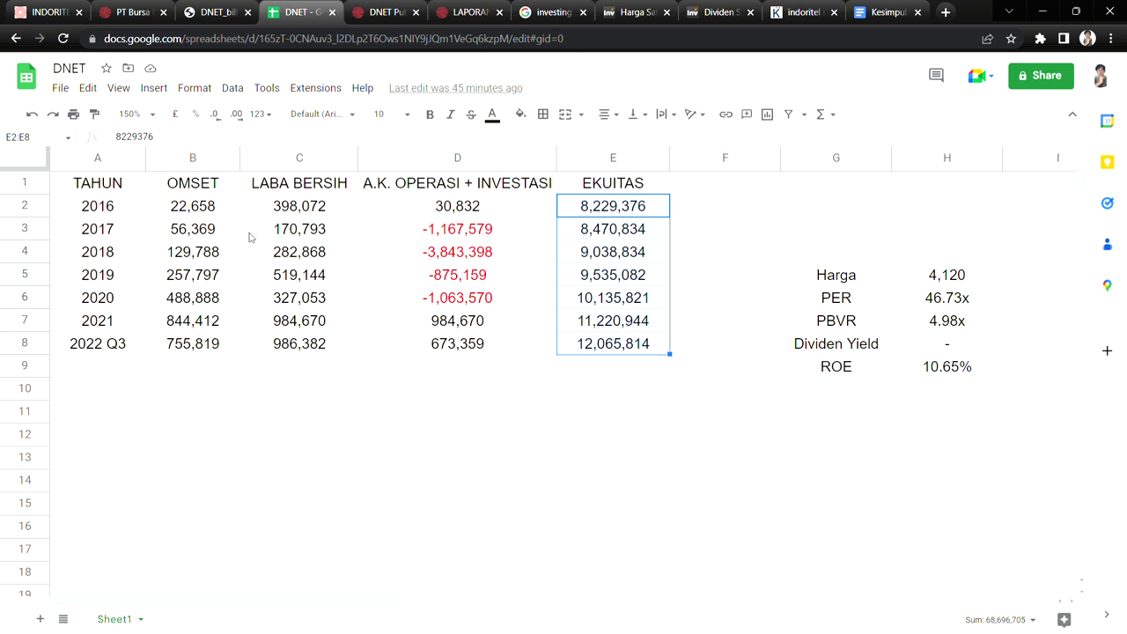
left_click(138, 233)
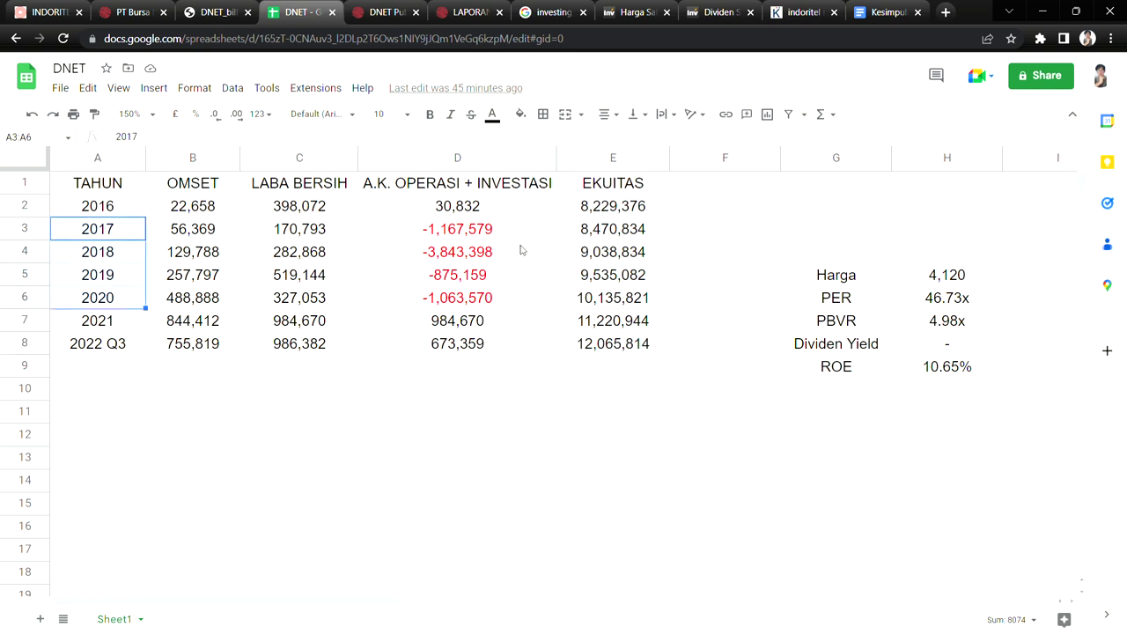
left_click_drag(523, 229, 522, 302)
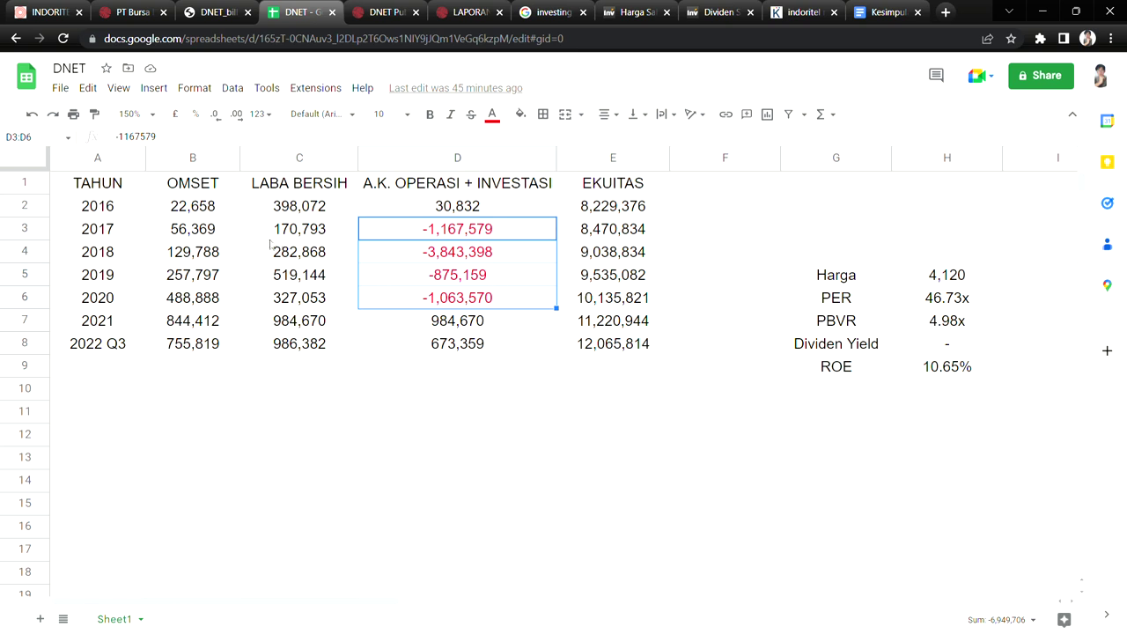
Select the revenue figures from 2016 to 2022 Q3 in the OMSET column to review their growth.
left_click(232, 228)
left_click(220, 210)
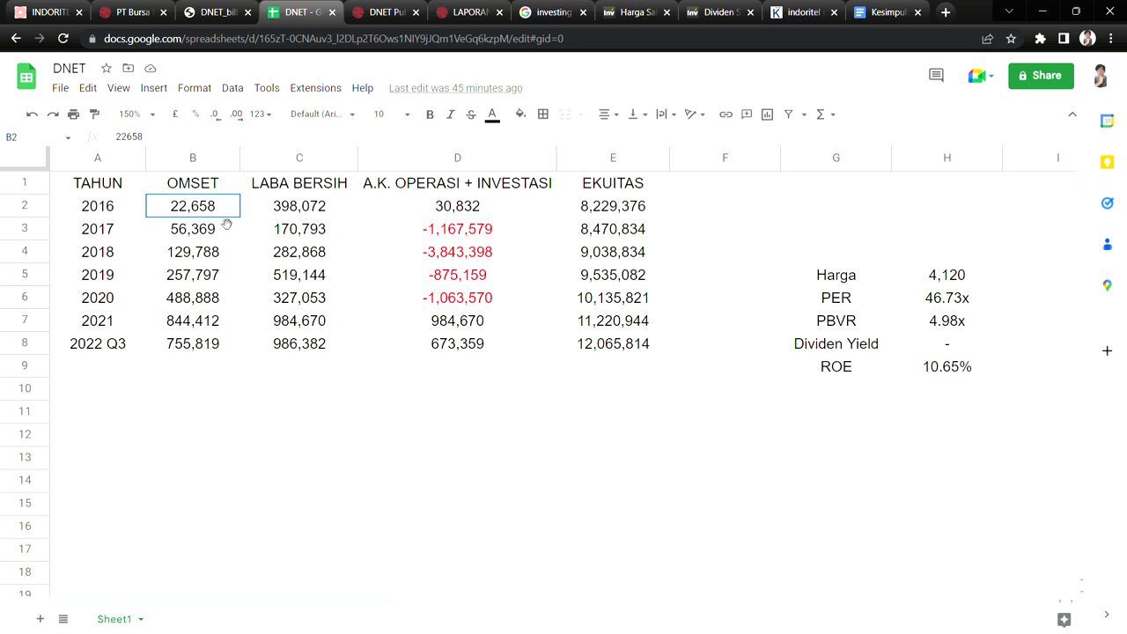
left_click_drag(226, 225, 226, 346)
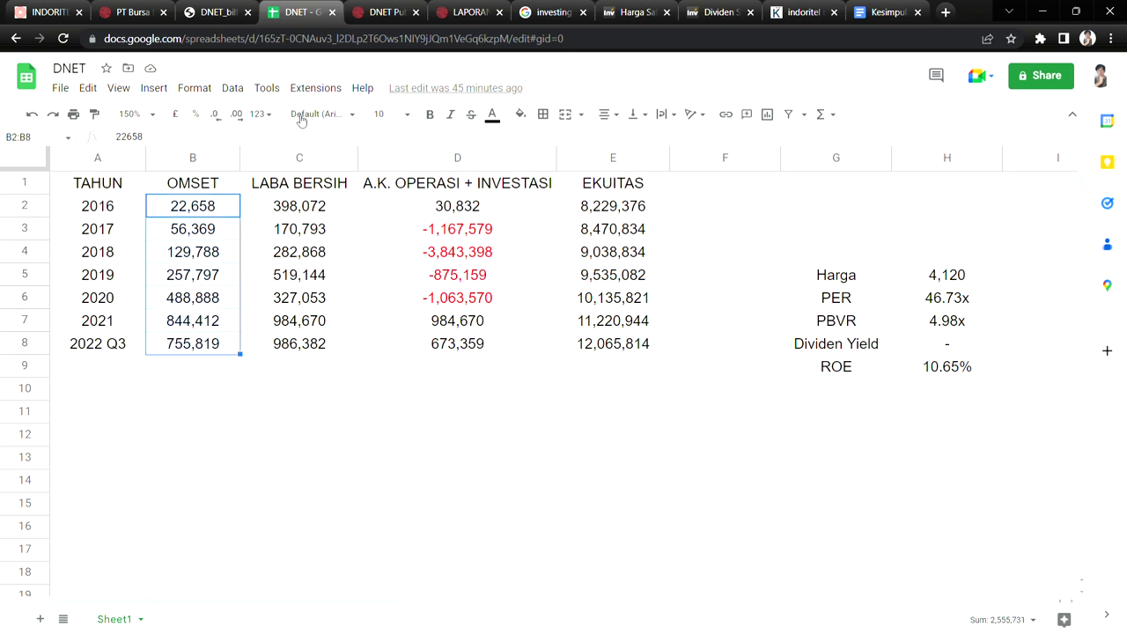
Compare the 2022 and 2021 contract revenue in the financial report PDF, and return to the DNET spreadsheet.
left_click(224, 14)
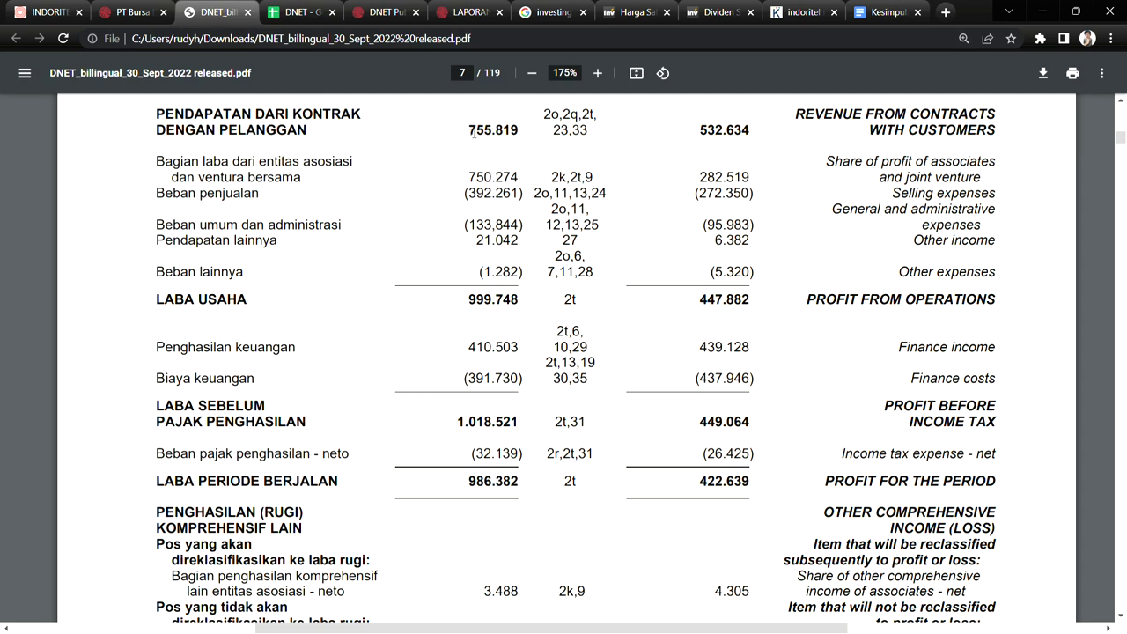
left_click_drag(474, 133, 752, 134)
left_click(294, 12)
left_click(180, 434)
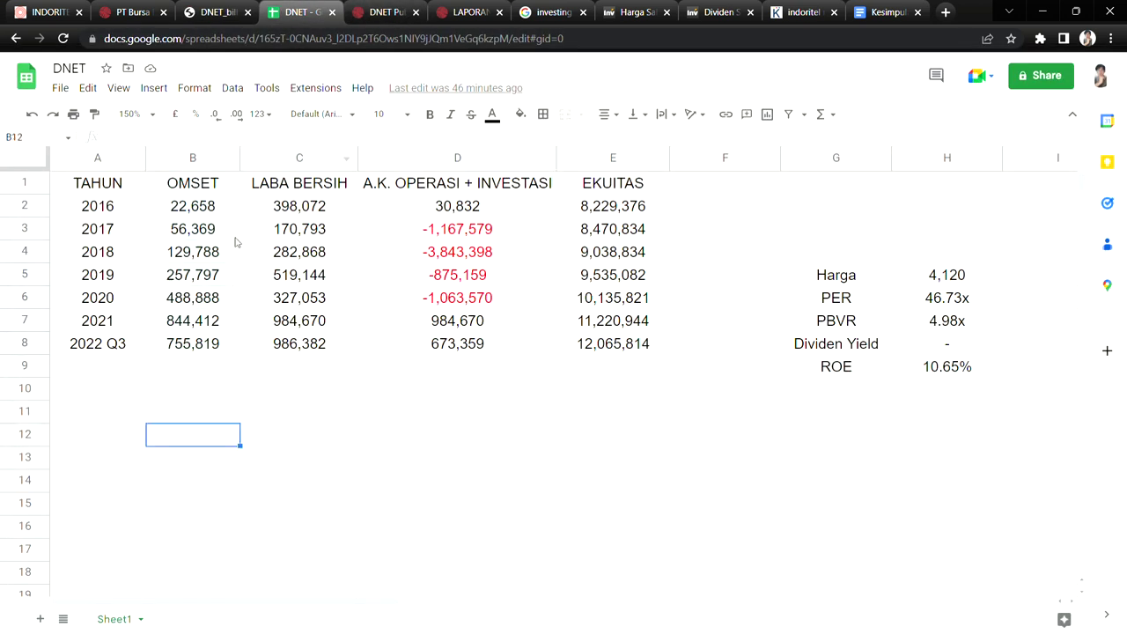
Compare the revenue trend, especially 2016–2020, with the negative operating plus investing cash flows of 2018–2020.
left_click_drag(226, 204, 233, 348)
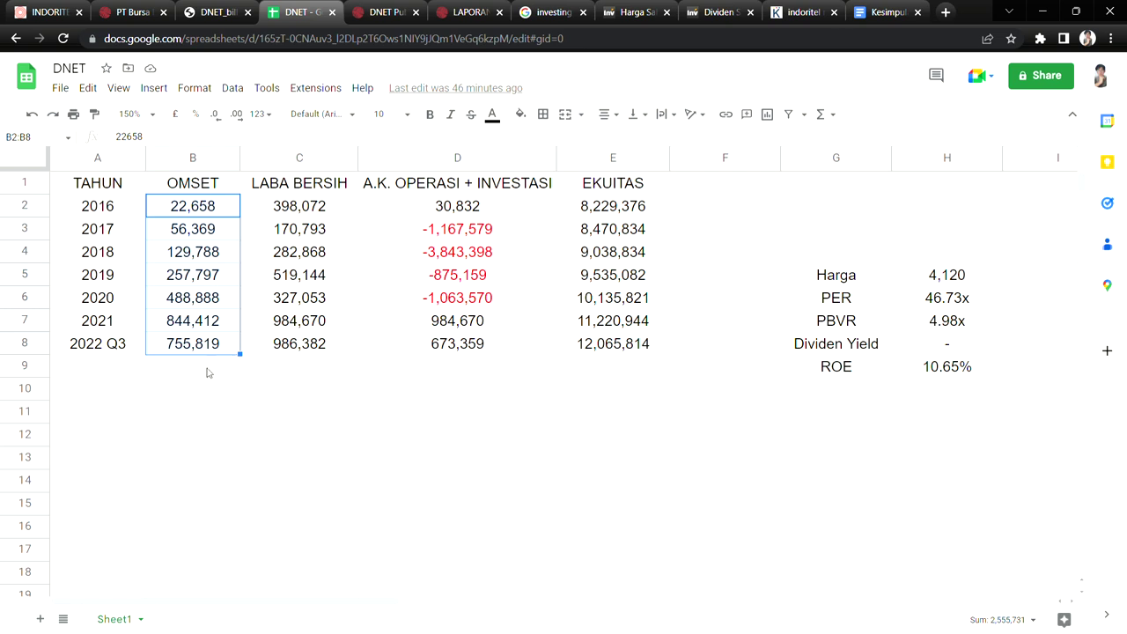
left_click(208, 368)
left_click_drag(227, 213, 226, 296)
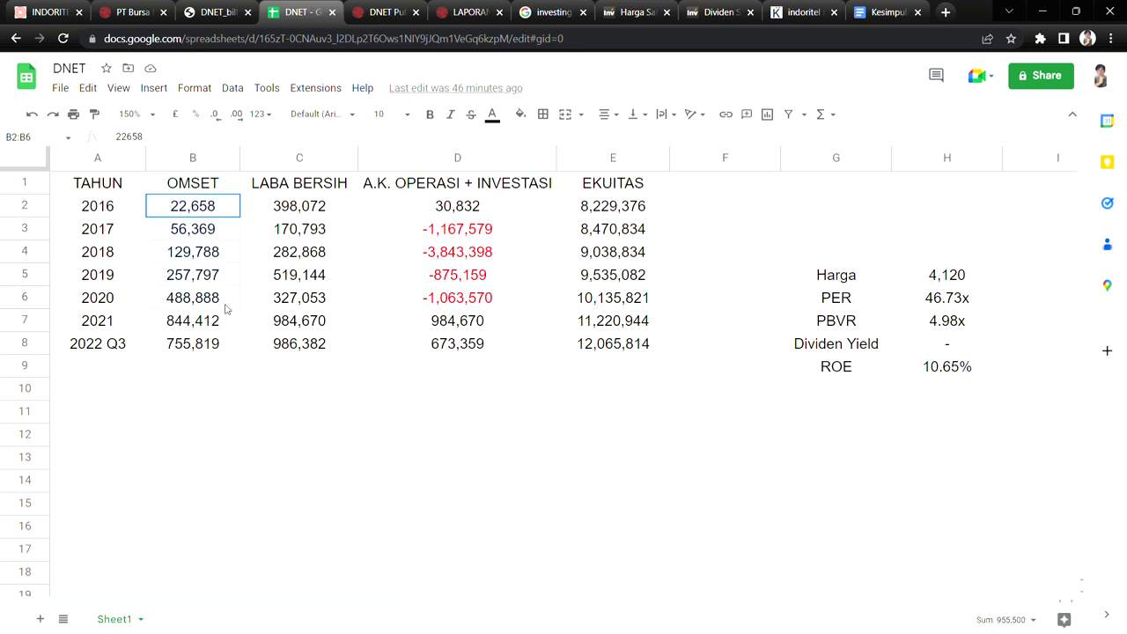
left_click(501, 305)
left_click_drag(513, 267, 511, 252)
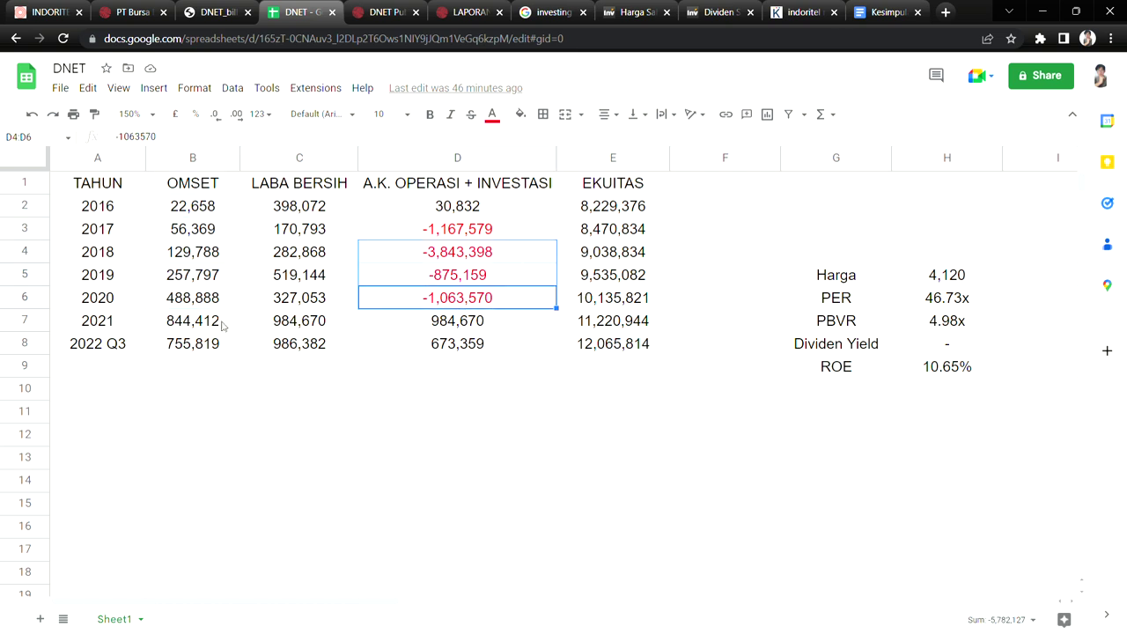
Check the 2021 row by comparing its revenue with its operating plus investing cash flow.
left_click(164, 322)
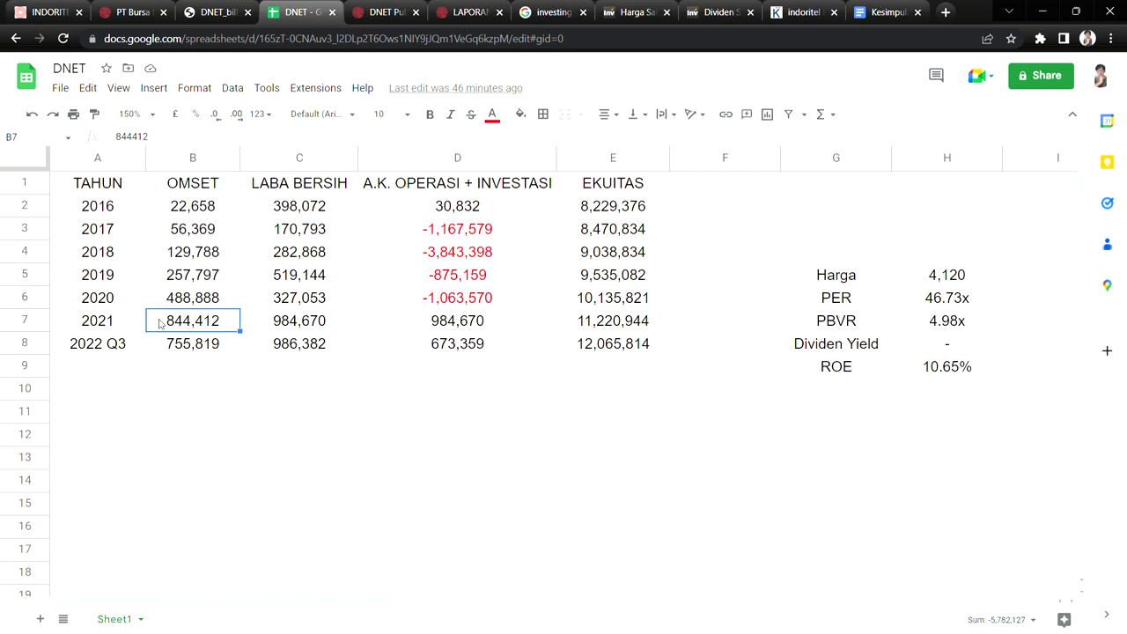
left_click(508, 329)
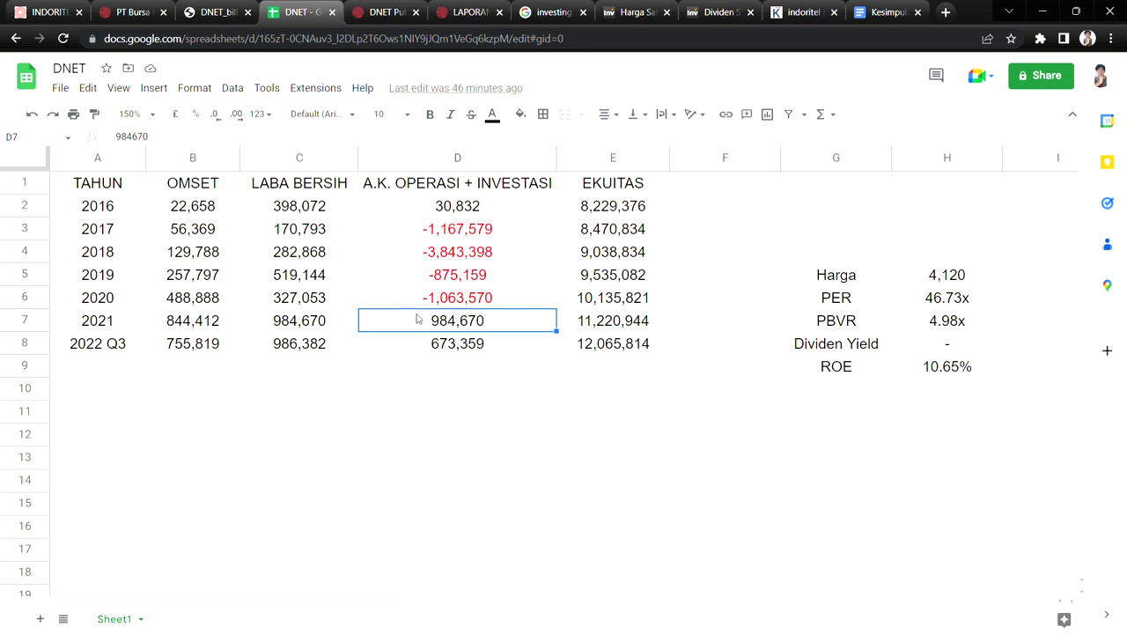
left_click(126, 318)
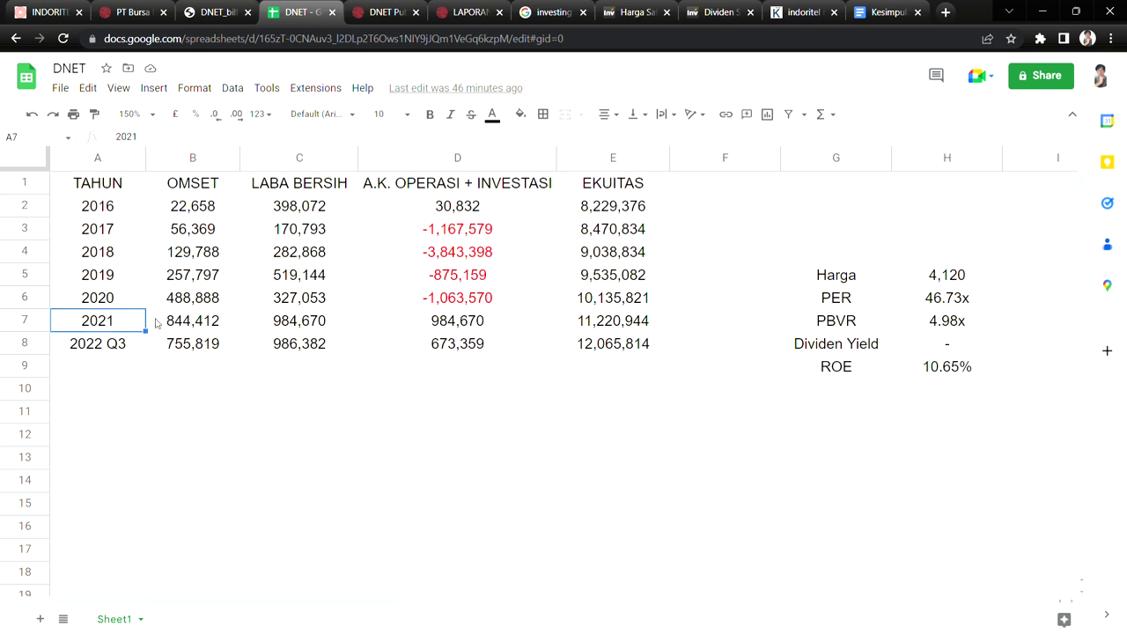
left_click(406, 326)
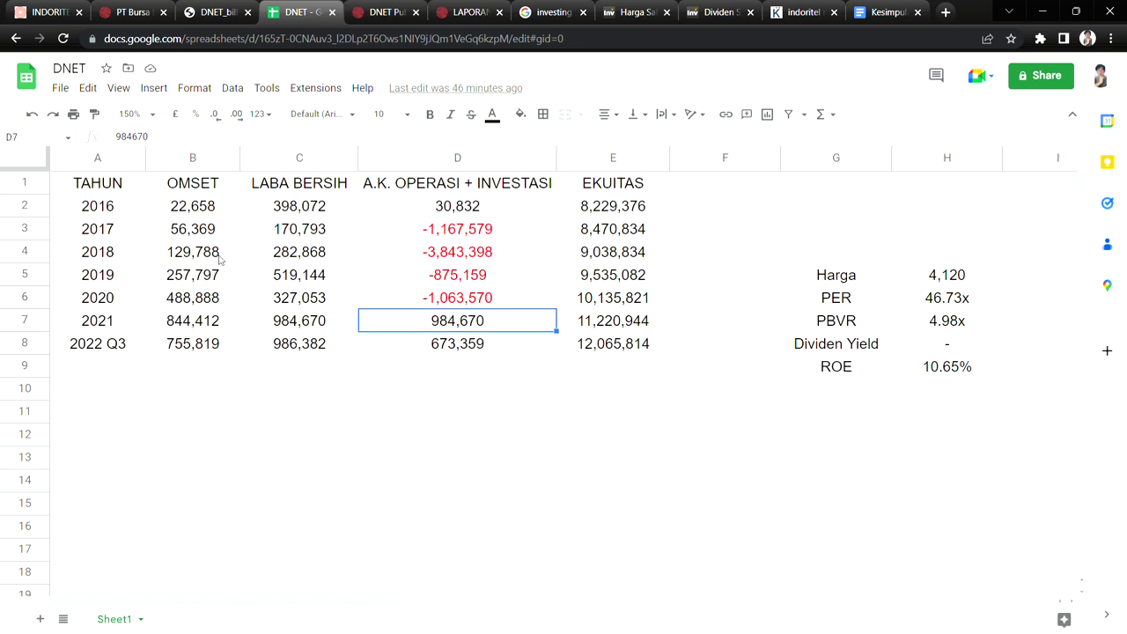
Compare the 2016–2020 operating plus investing cash flows with the 2017–2020 revenue in B3:B6.
left_click(407, 221)
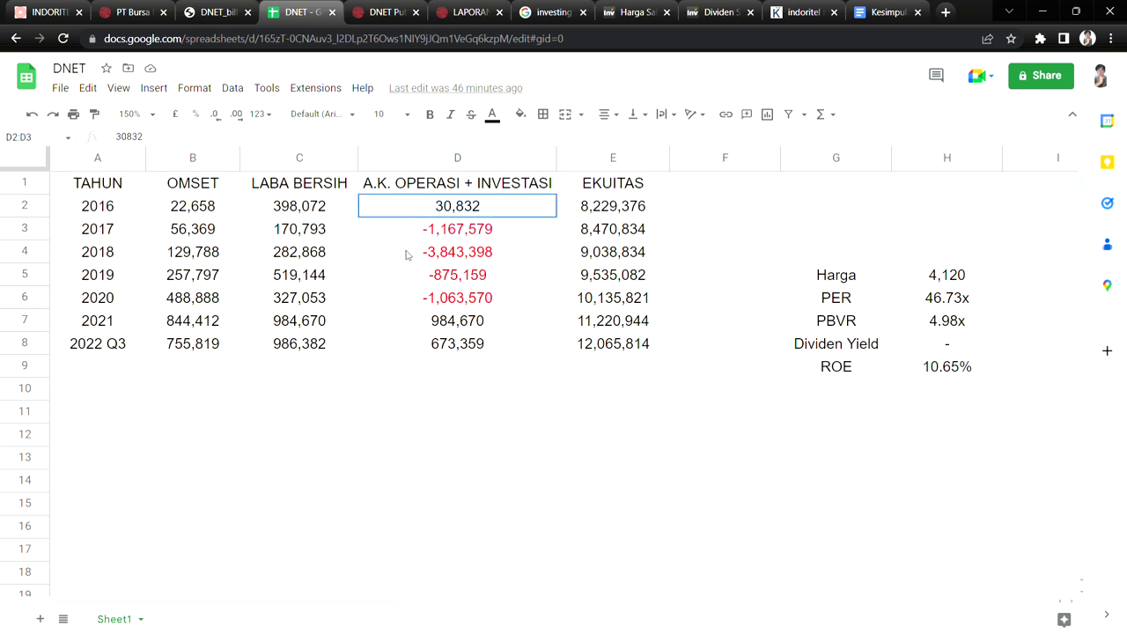
left_click(414, 299, "shift")
left_click(409, 231)
left_click(230, 233)
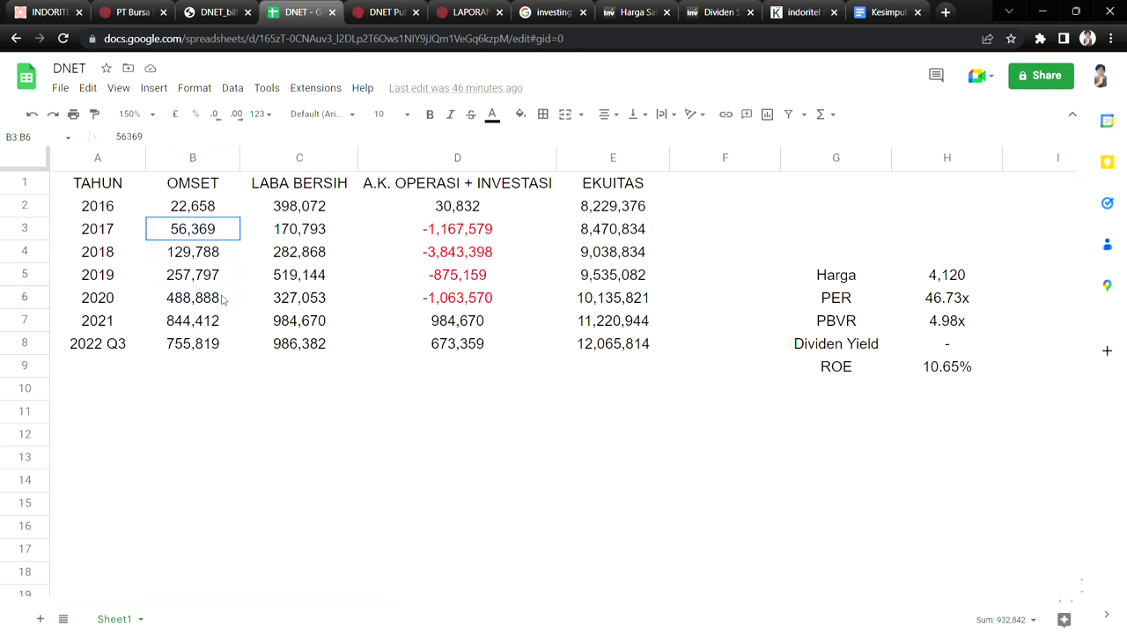
left_click(224, 298, "shift")
Review the revenue and net profit columns through 2022 Q3 against the 2021 and 2022 Q3 operating plus investing cash flows.
left_click(226, 211)
left_click(226, 348, "shift")
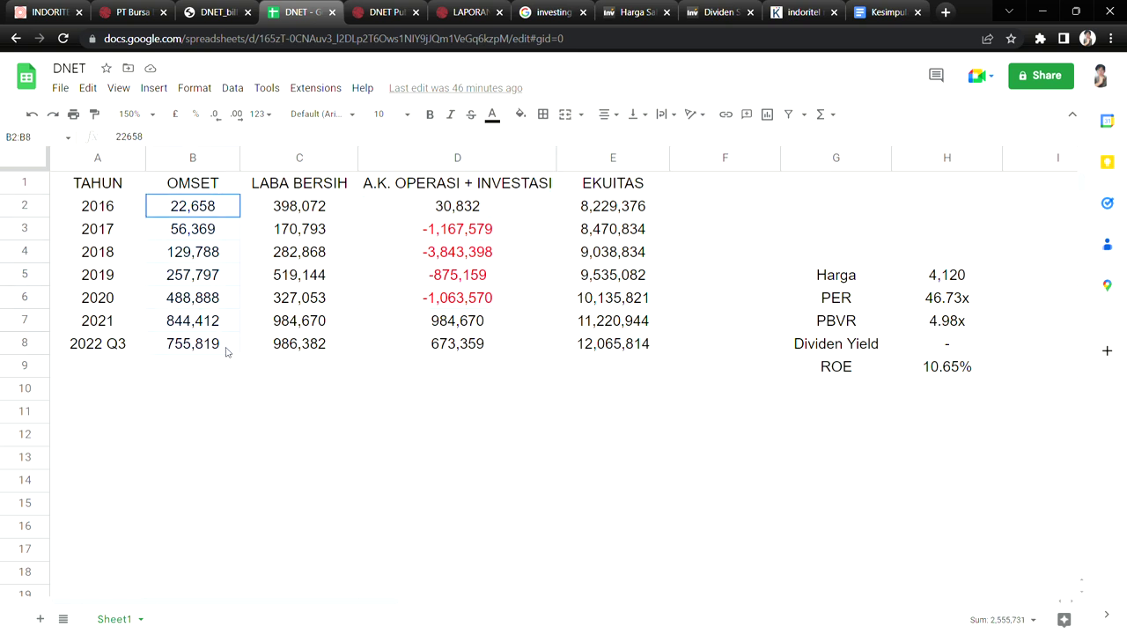
left_click(344, 211)
left_click_drag(341, 252, 342, 351)
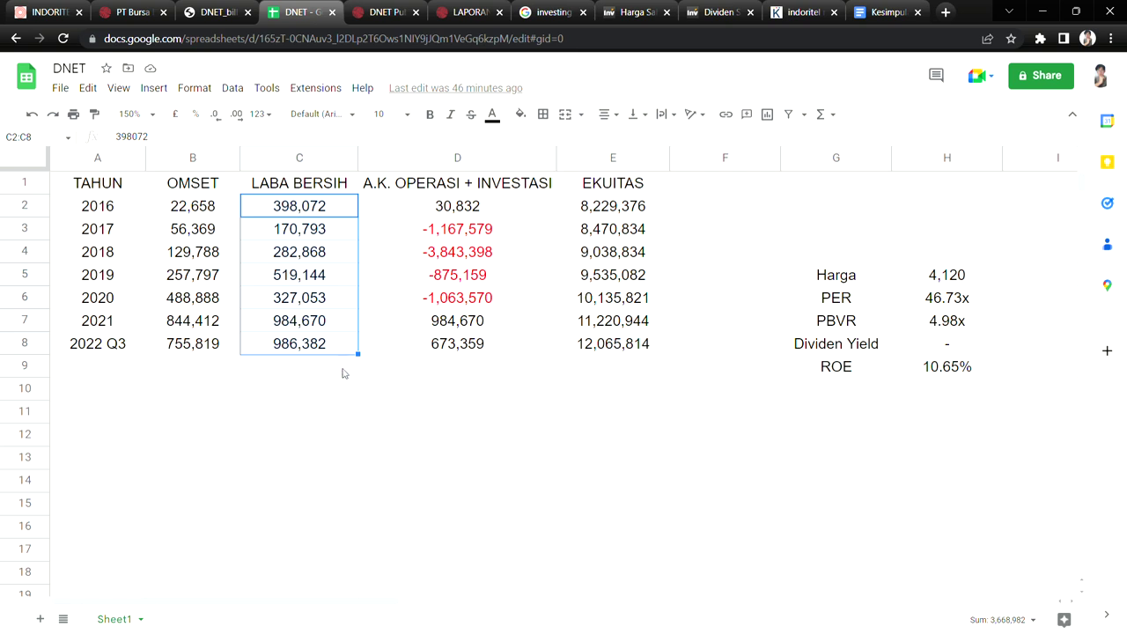
left_click(344, 372)
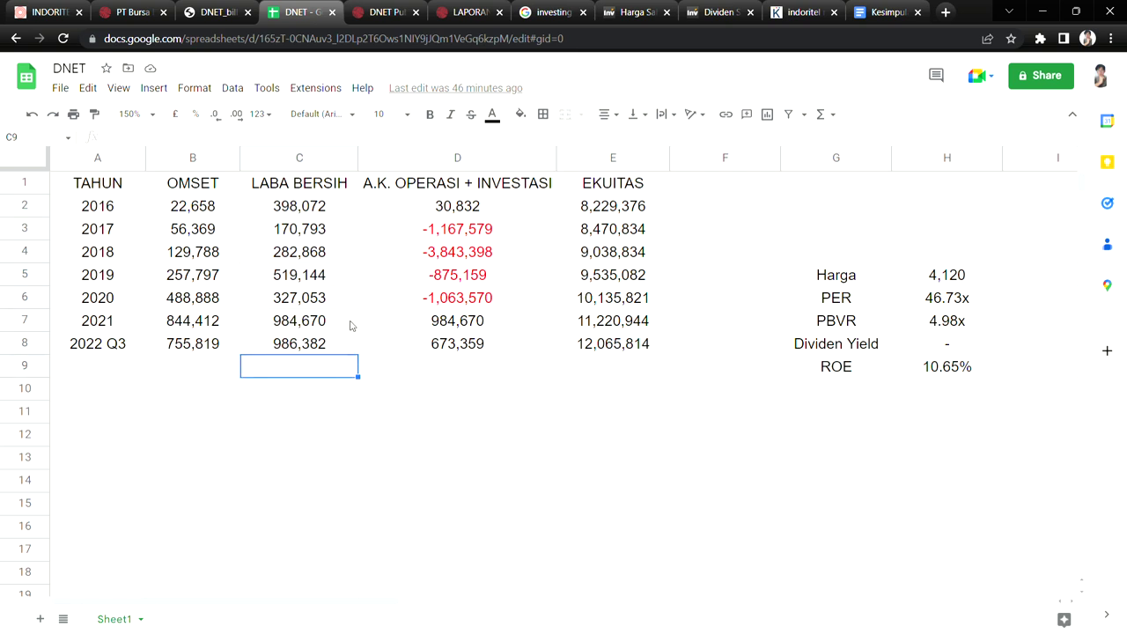
left_click_drag(338, 241, 335, 350)
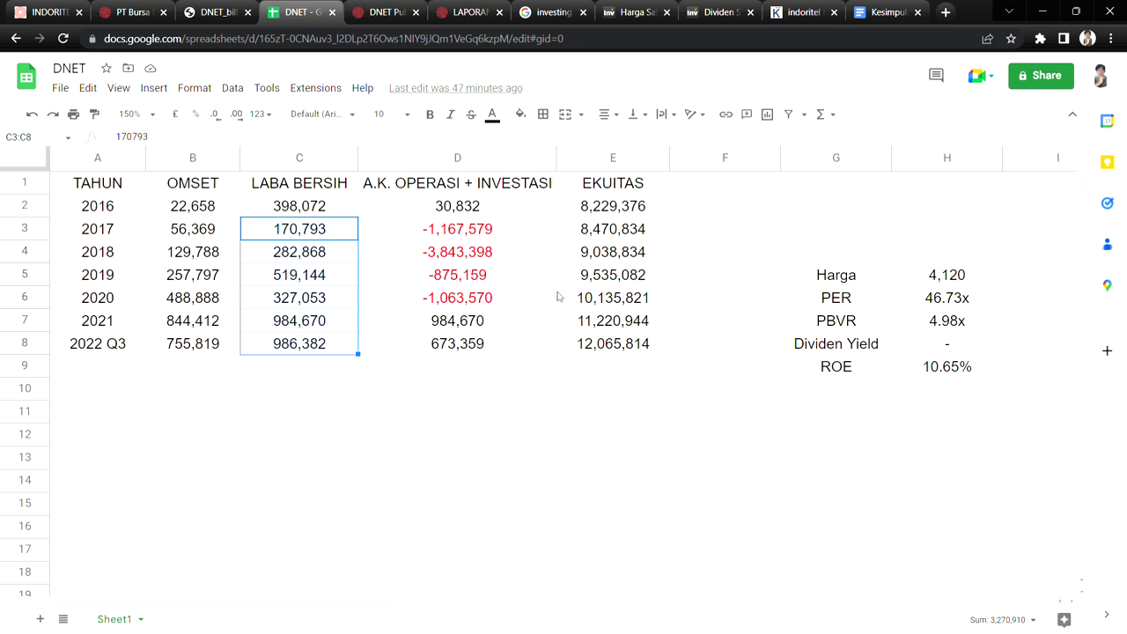
left_click_drag(505, 235, 504, 362)
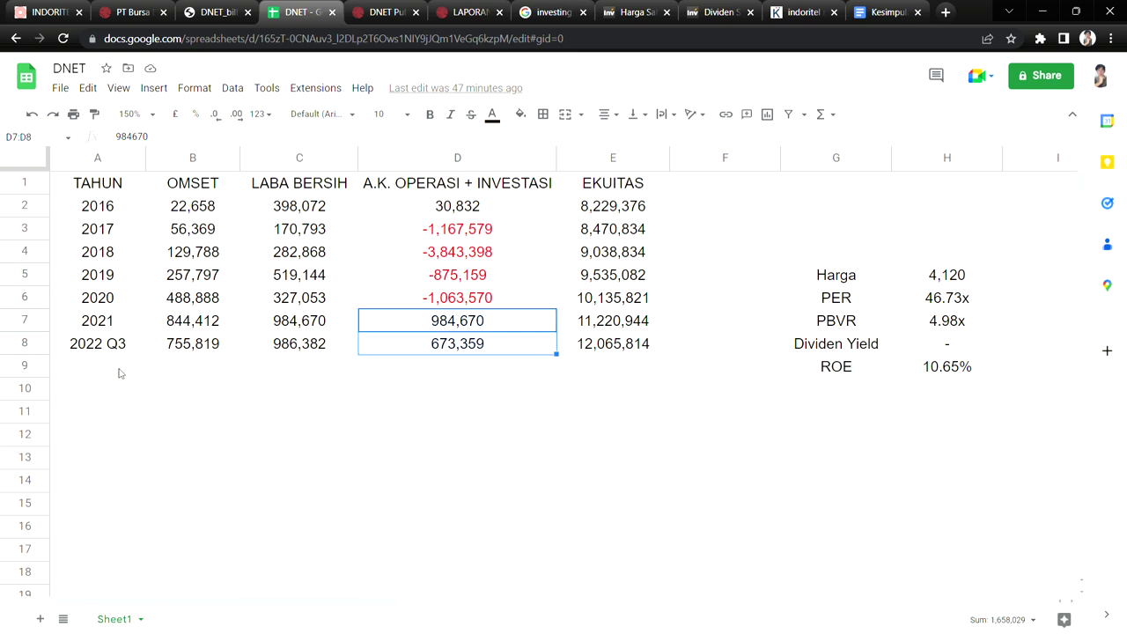
left_click_drag(118, 370, 627, 440)
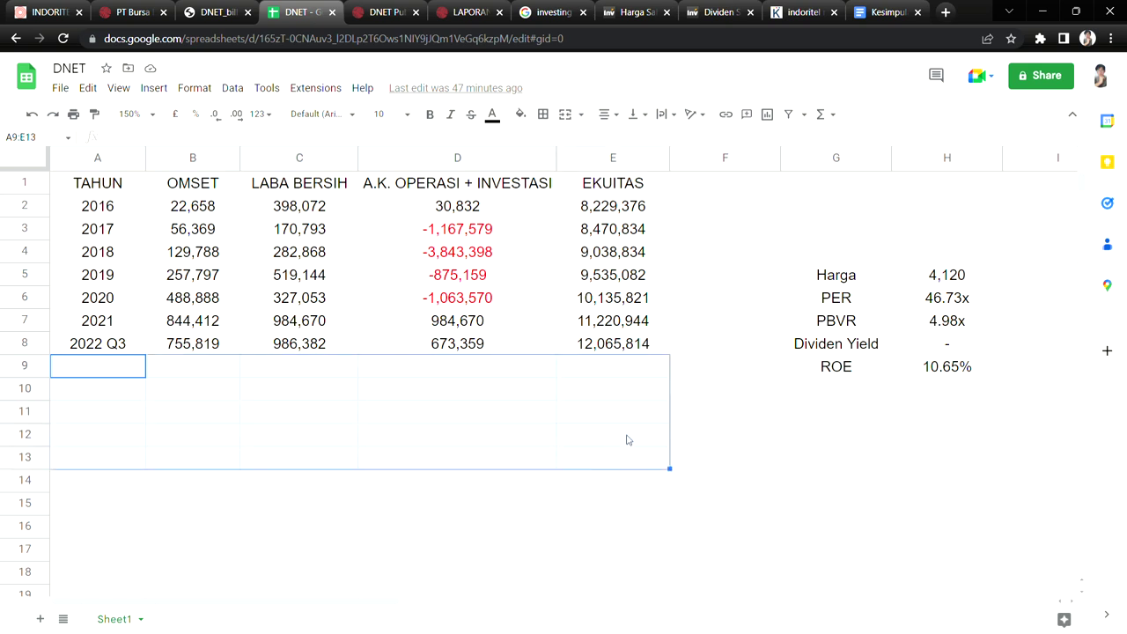
left_click(703, 398)
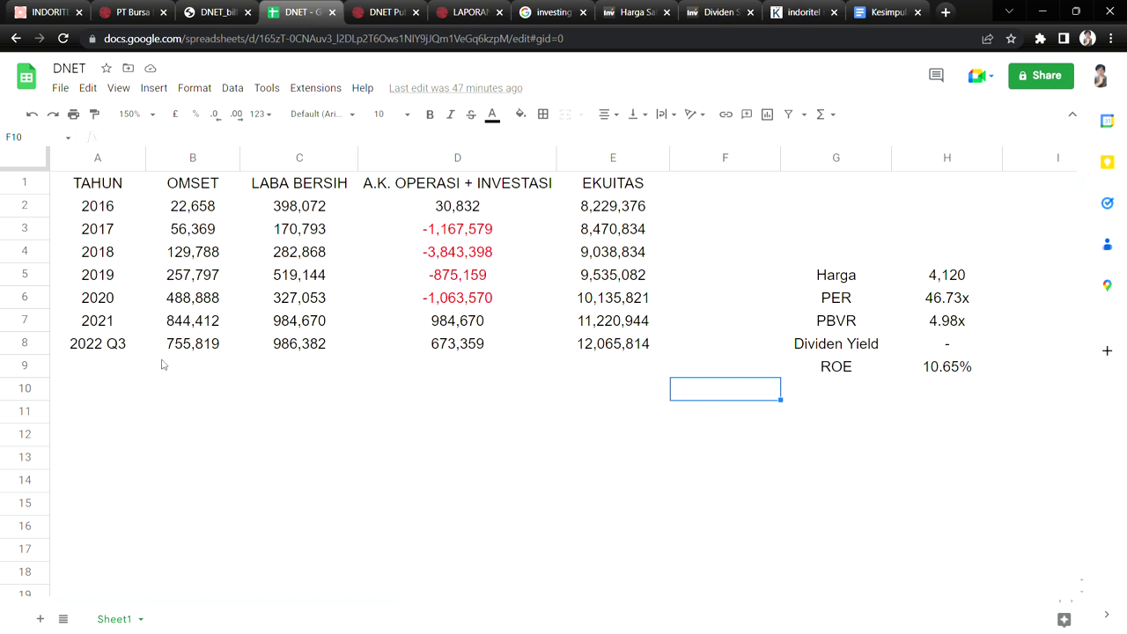
left_click(444, 369)
left_click(220, 367)
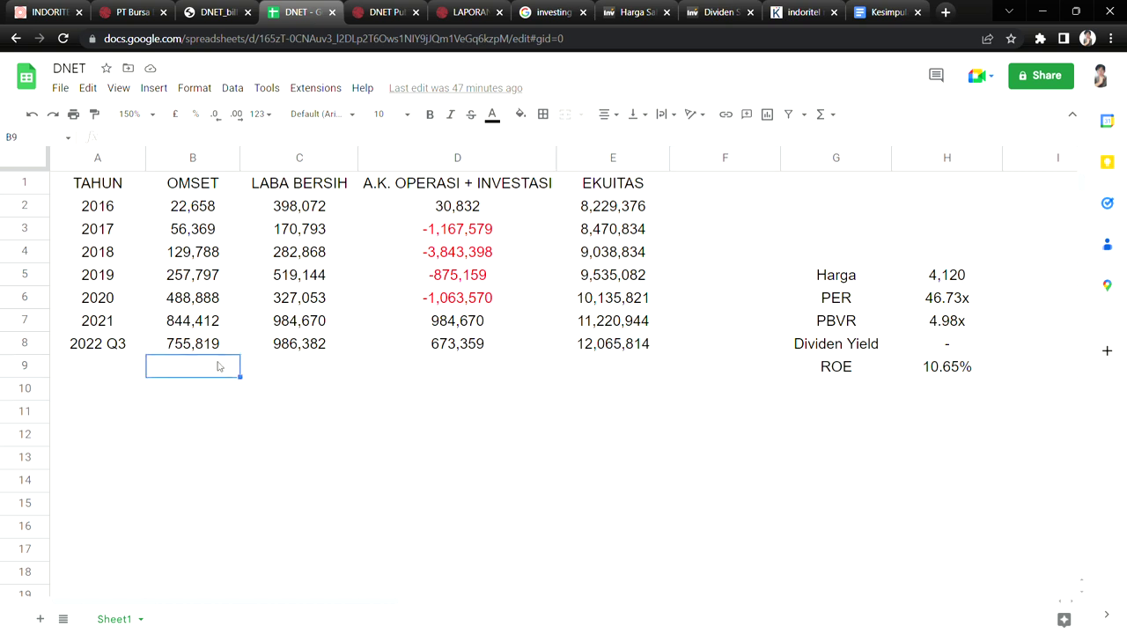
Check the subindustry classification on DNET's IDX company profile page.
left_click(419, 367)
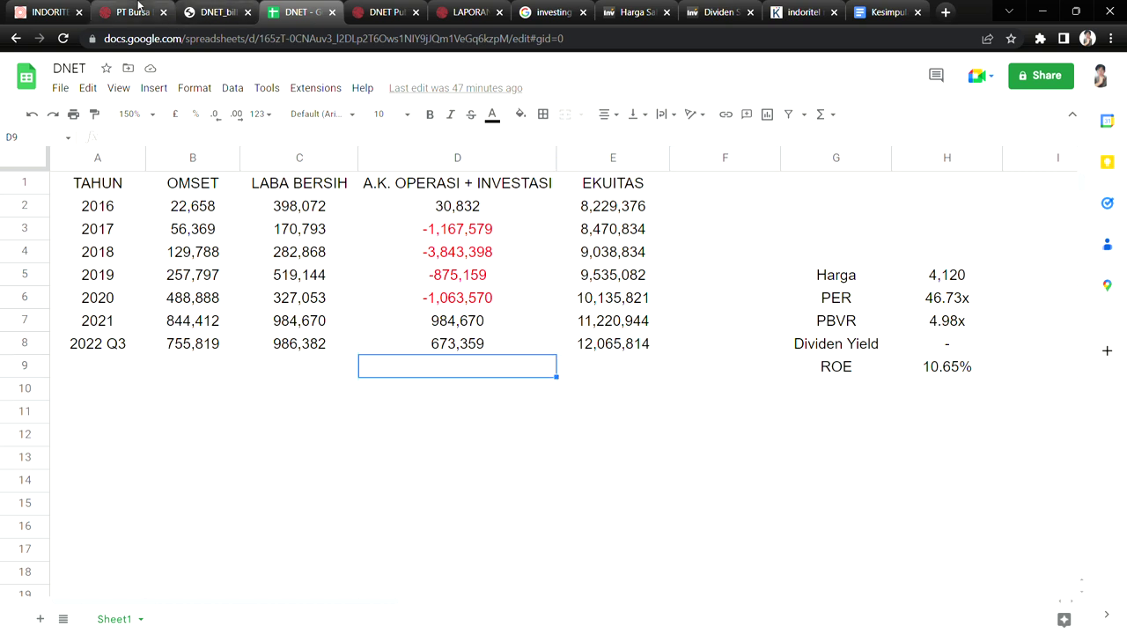
key("ctrl+2")
scroll(785, 396, "up", 10)
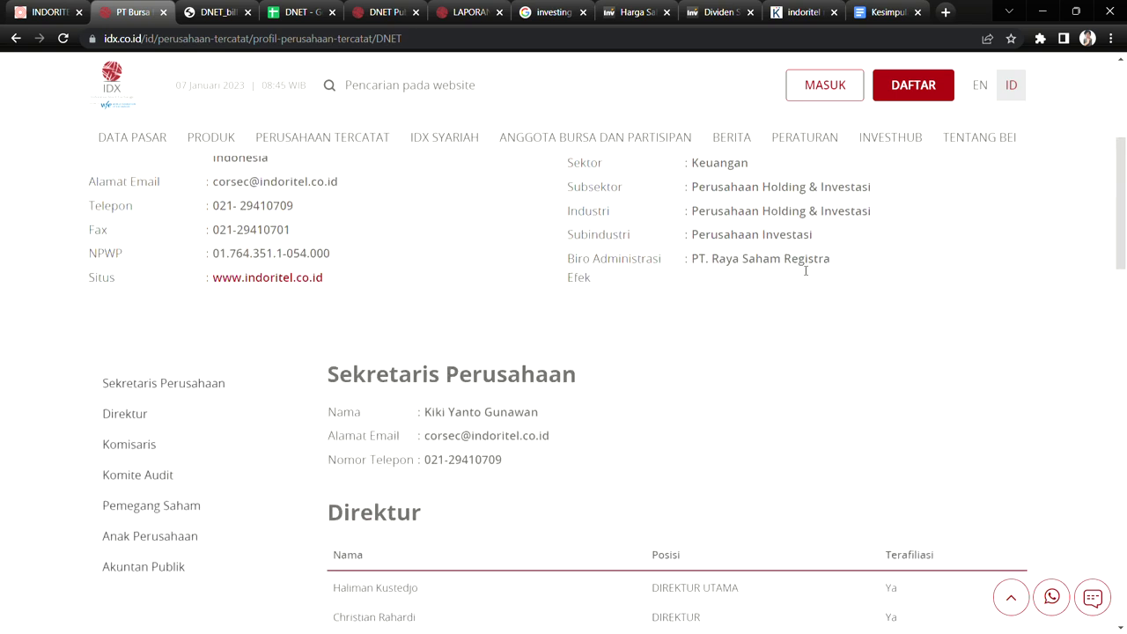
left_click_drag(707, 235, 827, 236)
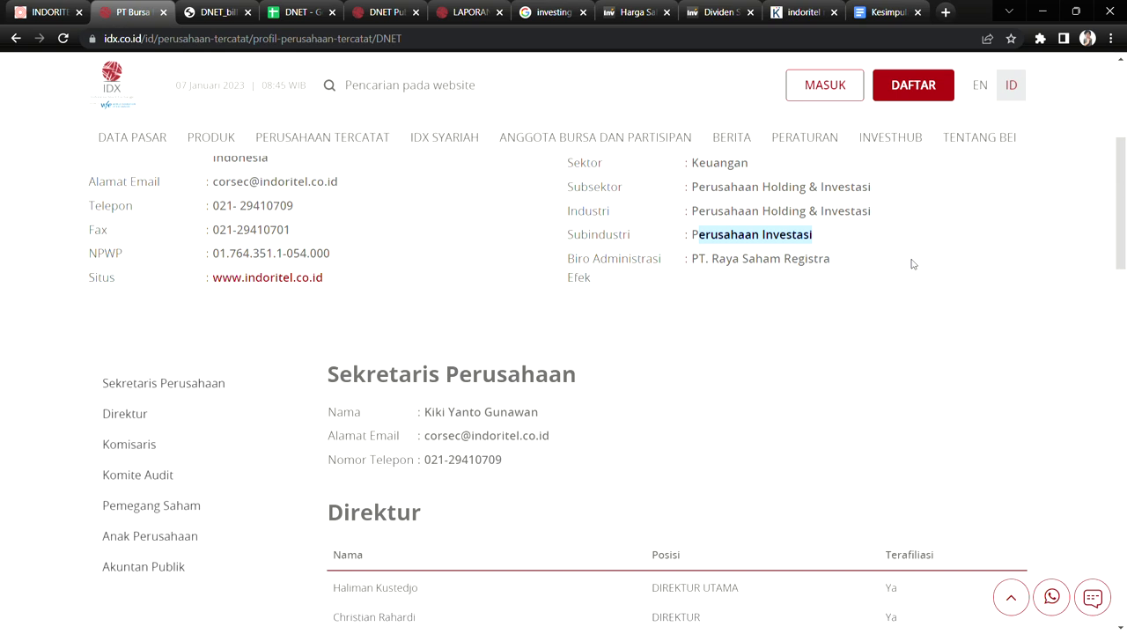
Return to the DNET spreadsheet and review the 2022 Q3 revenue and the equity column.
left_click(304, 12)
left_click_drag(114, 373, 617, 431)
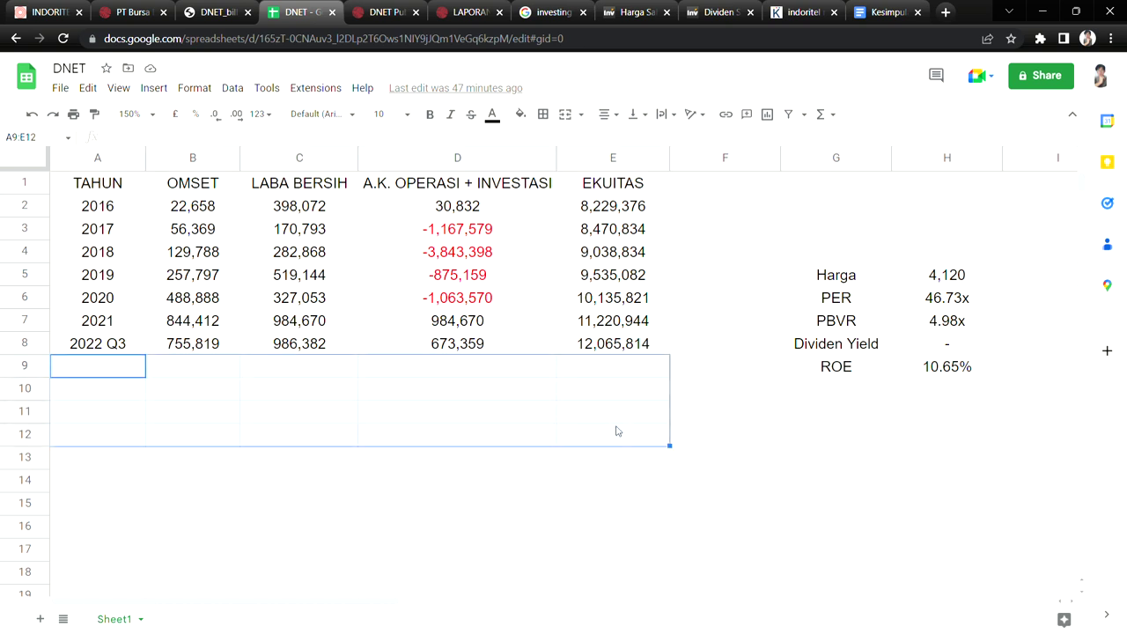
left_click(224, 346)
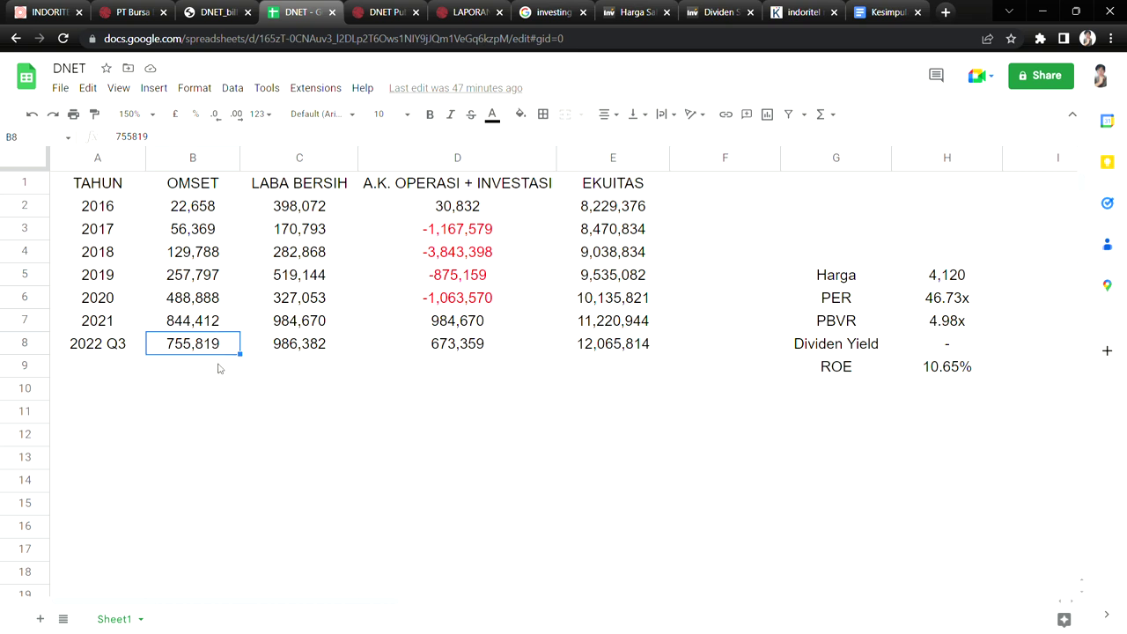
left_click(607, 371)
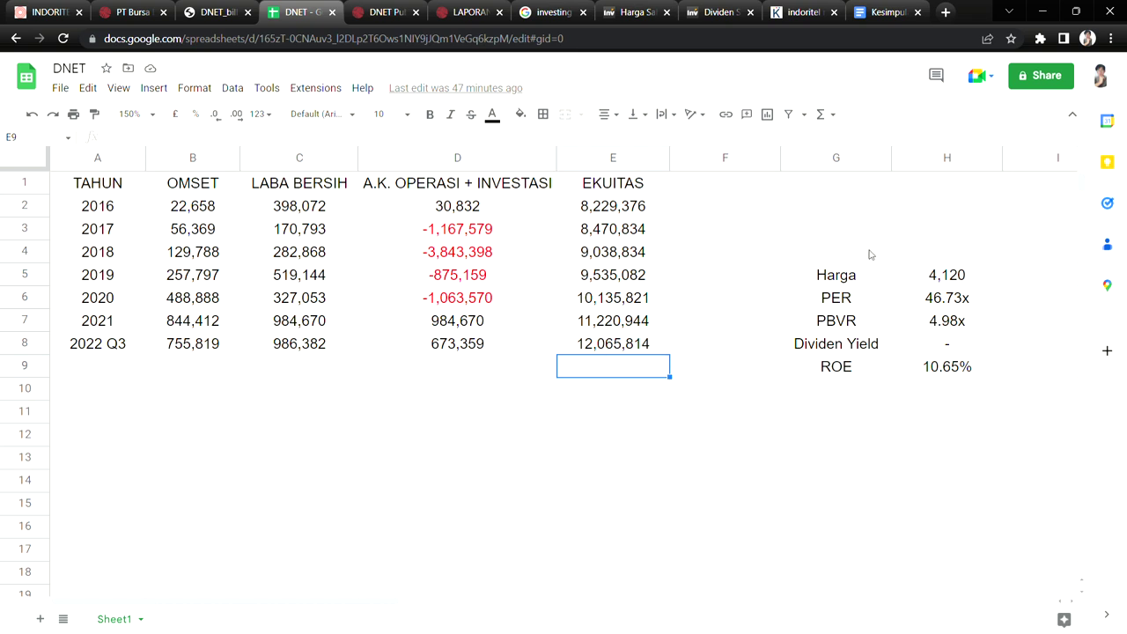
Review the valuation figures one by one in H5:H9: price, PER, PBVR, dividend yield and ROE.
left_click(915, 282)
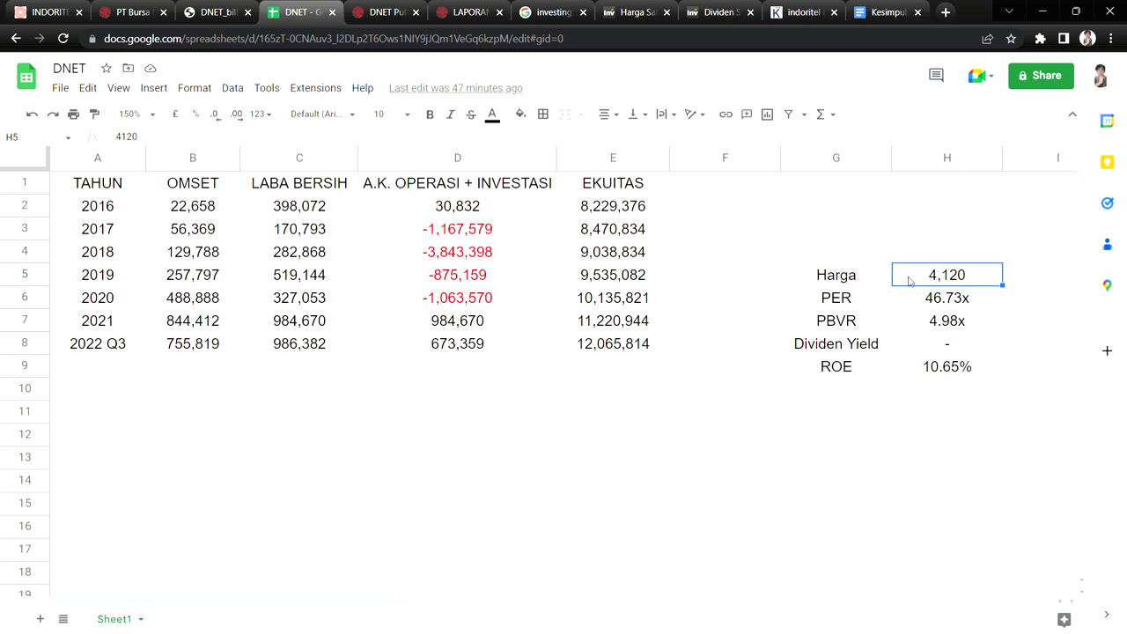
left_click(909, 305)
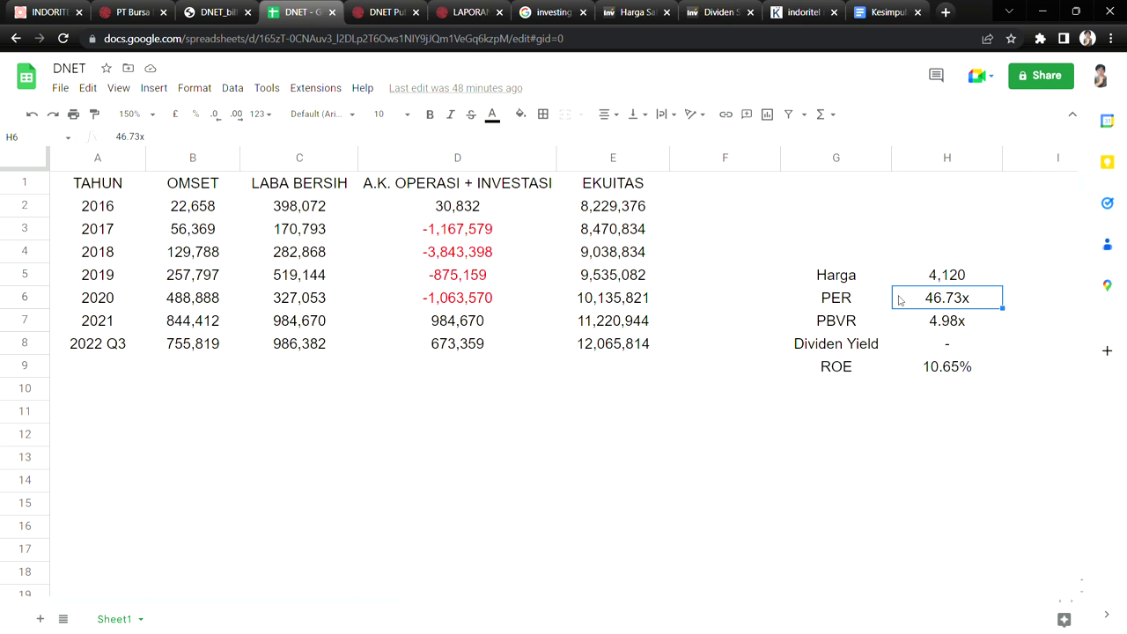
left_click(916, 329)
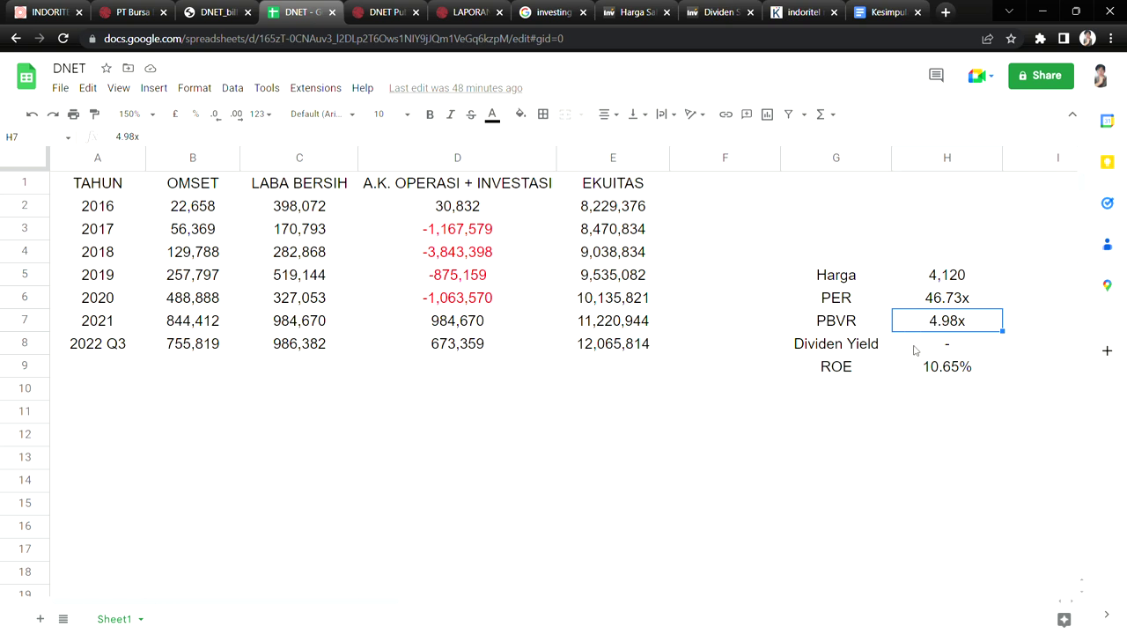
left_click(915, 350)
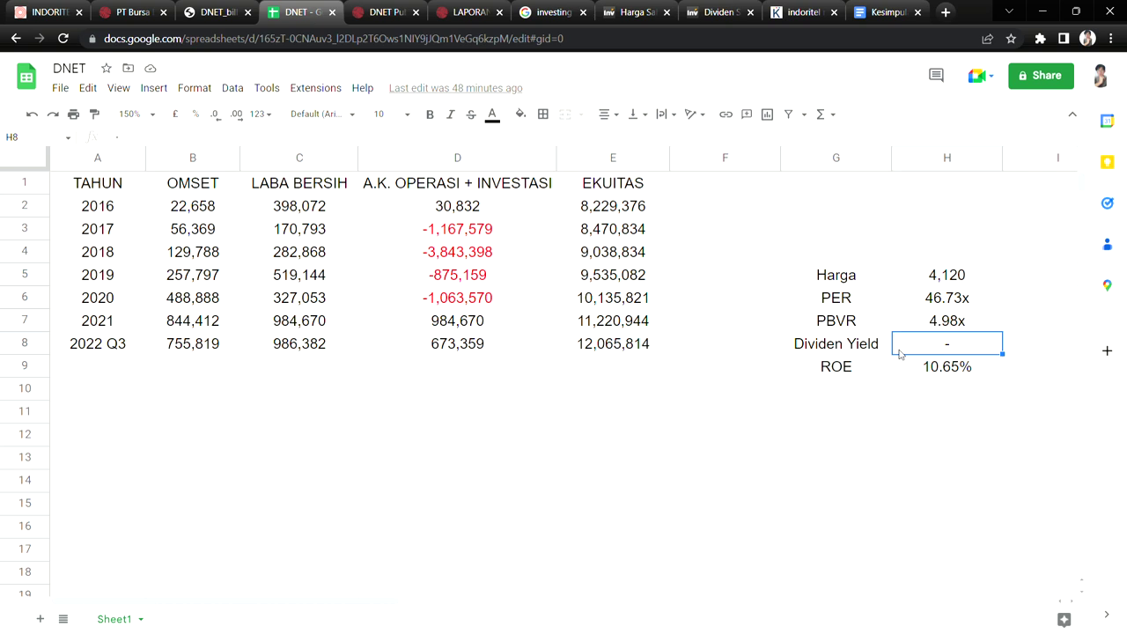
left_click(911, 371)
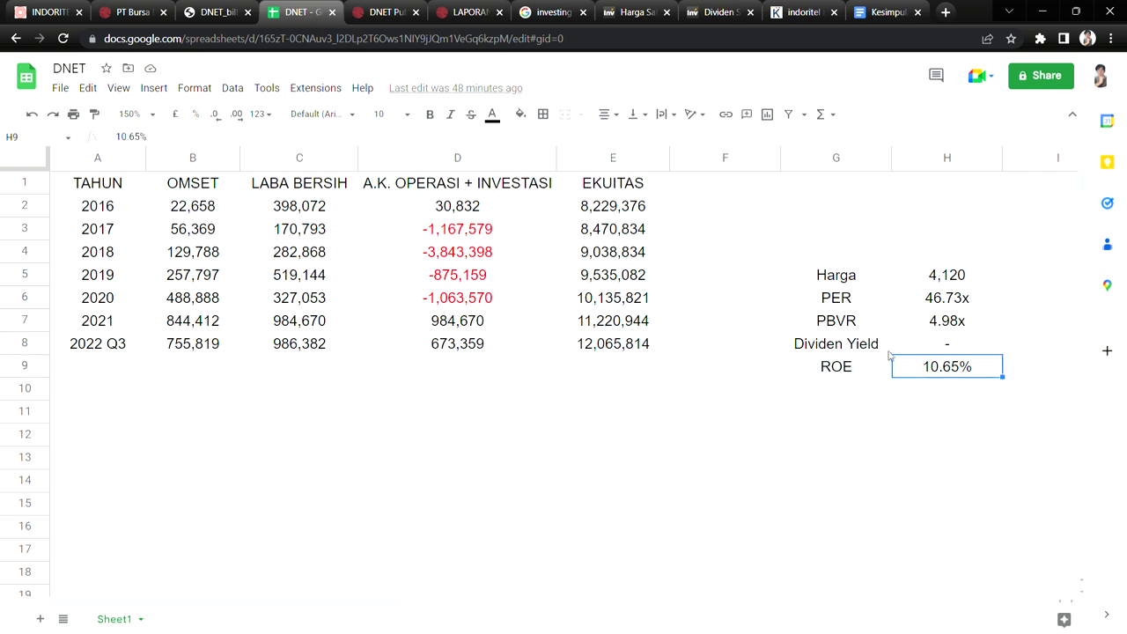
Enter the label "Mahal" in H4, directly above the share price.
double_click(939, 250)
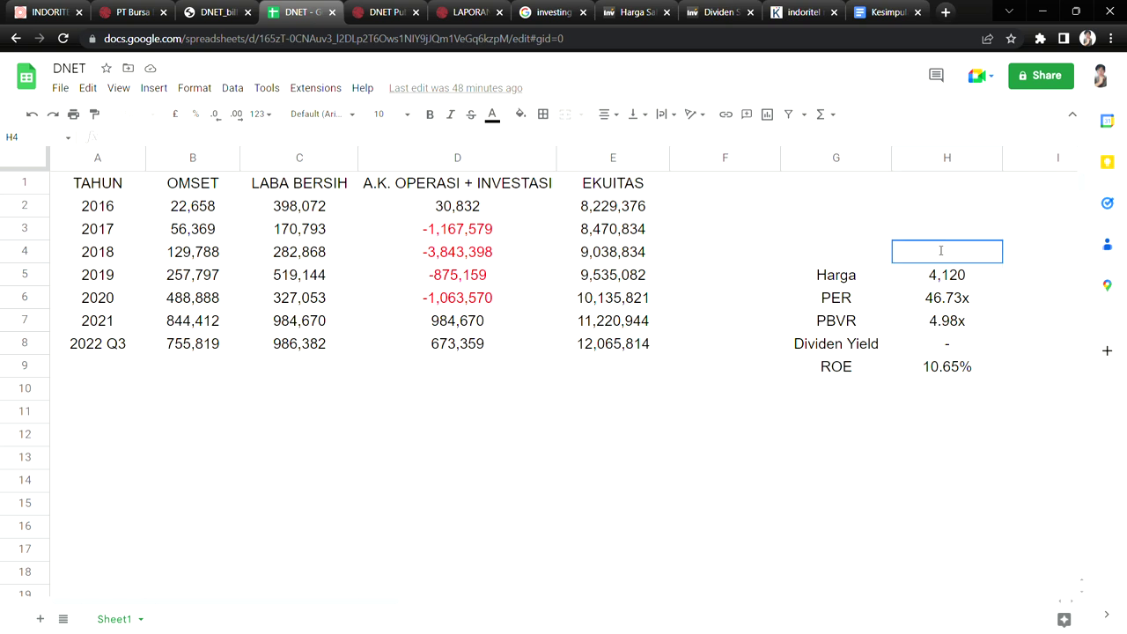
type("Mahal")
left_click(852, 419)
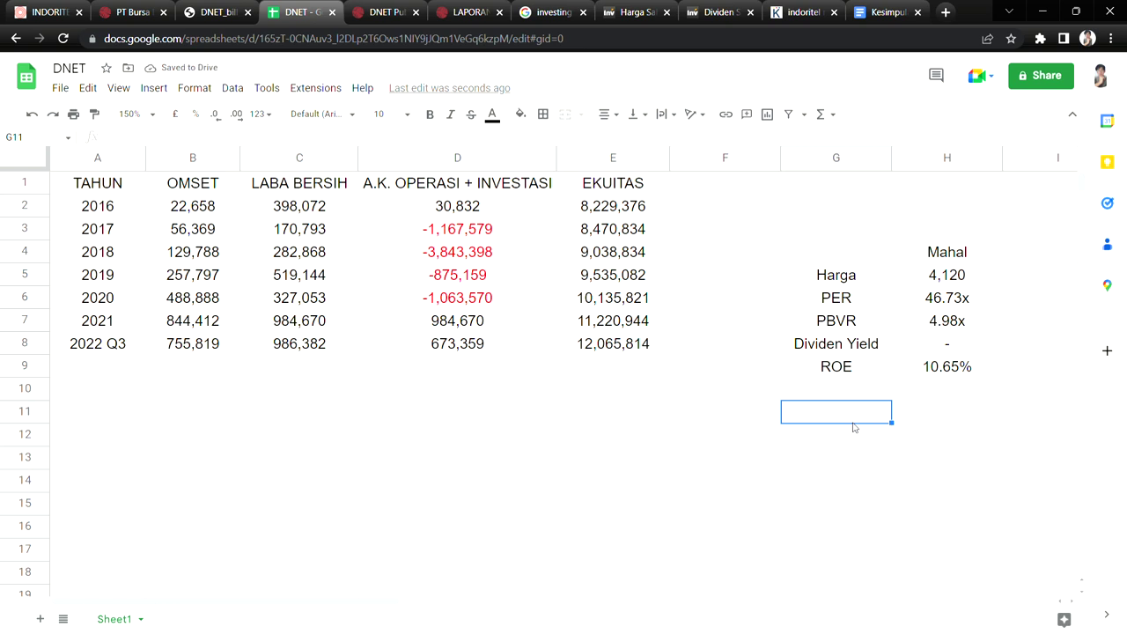
Examine the PER and PBVR values again, together with the 2022 Q3 equity in E8.
left_click(971, 304)
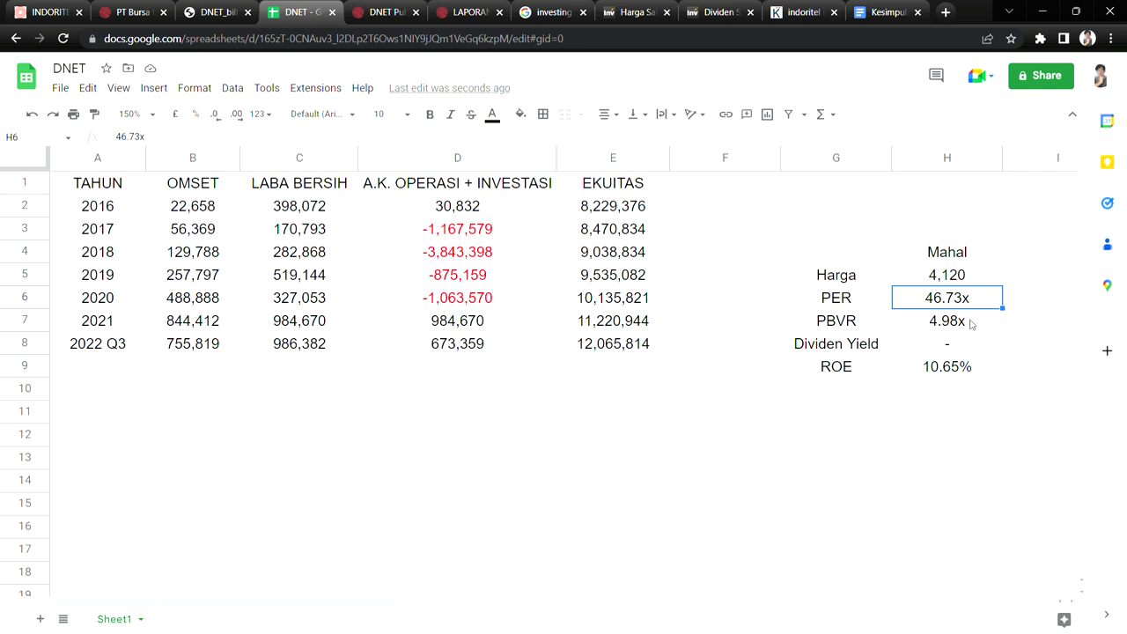
left_click(980, 330)
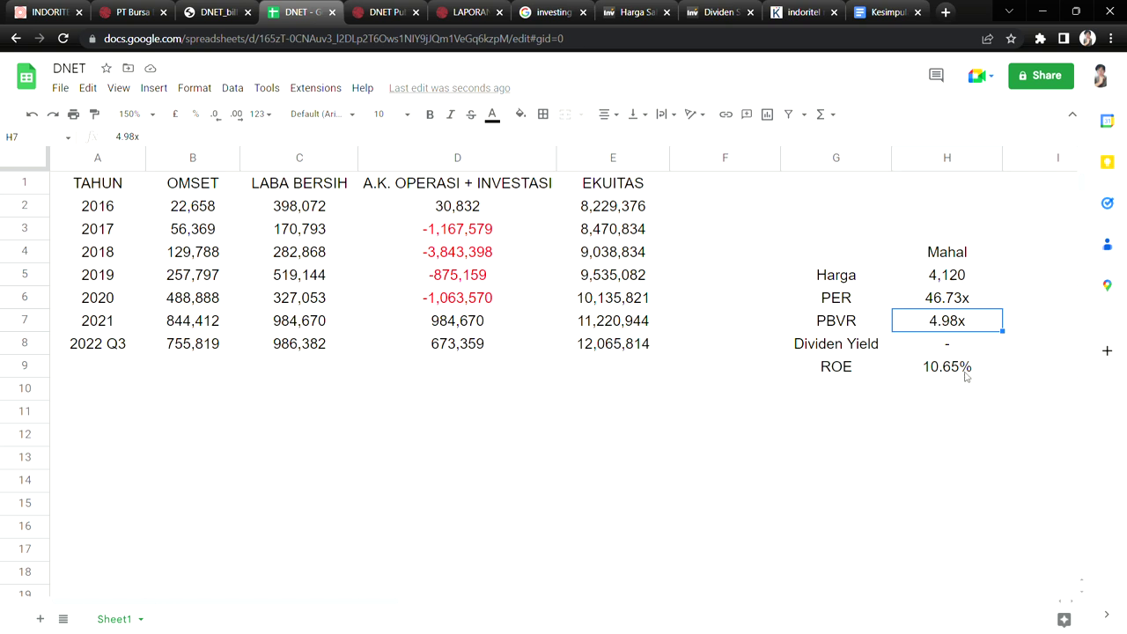
left_click(827, 398)
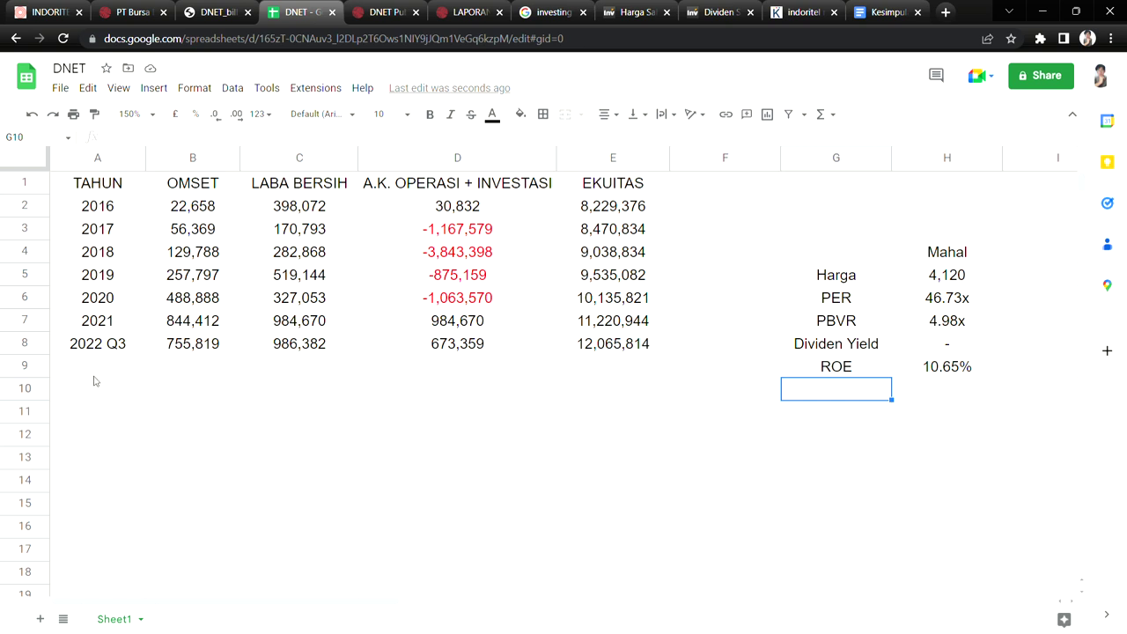
left_click(594, 352)
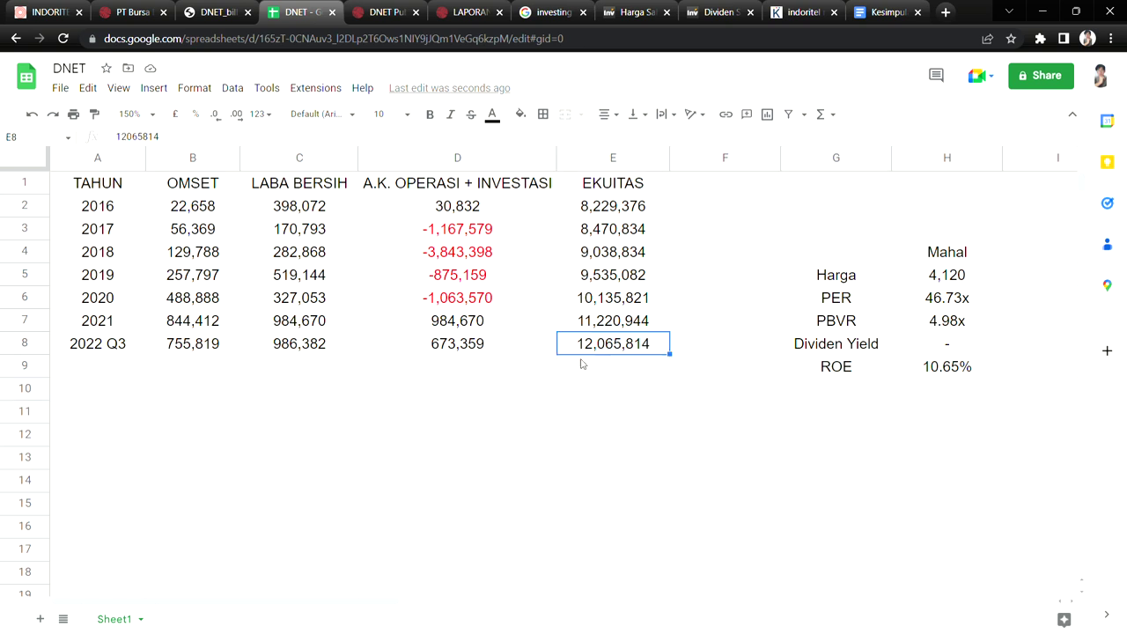
Go back to DNET's IDX company profile and recheck its subindustry entry.
key("ctrl+2")
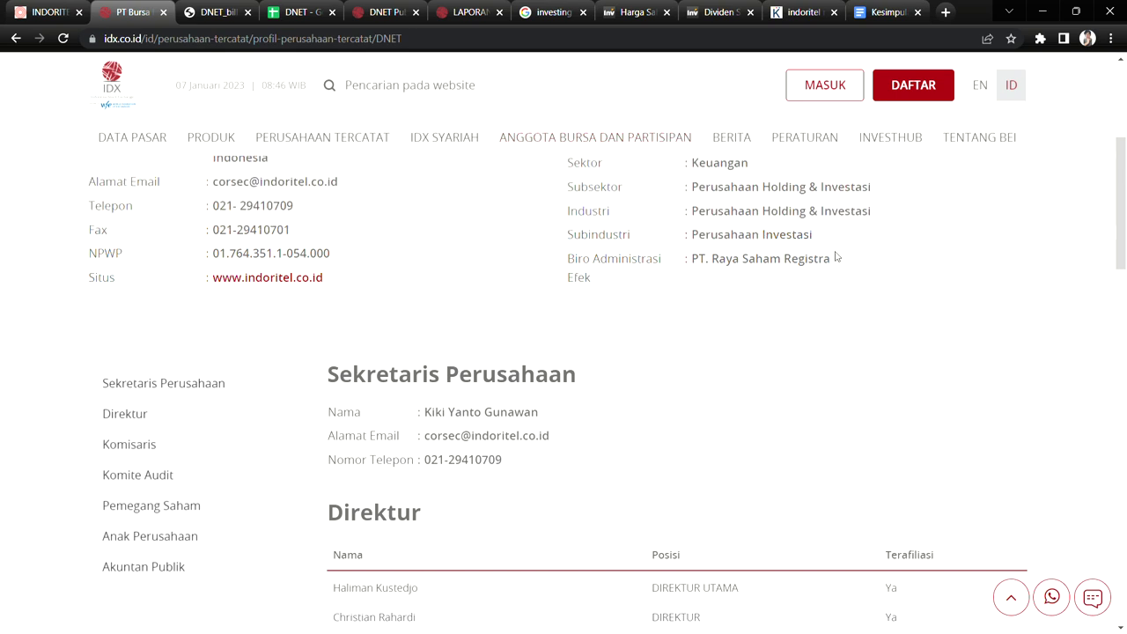
scroll(836, 257, "up", 1)
left_click_drag(691, 308, 843, 319)
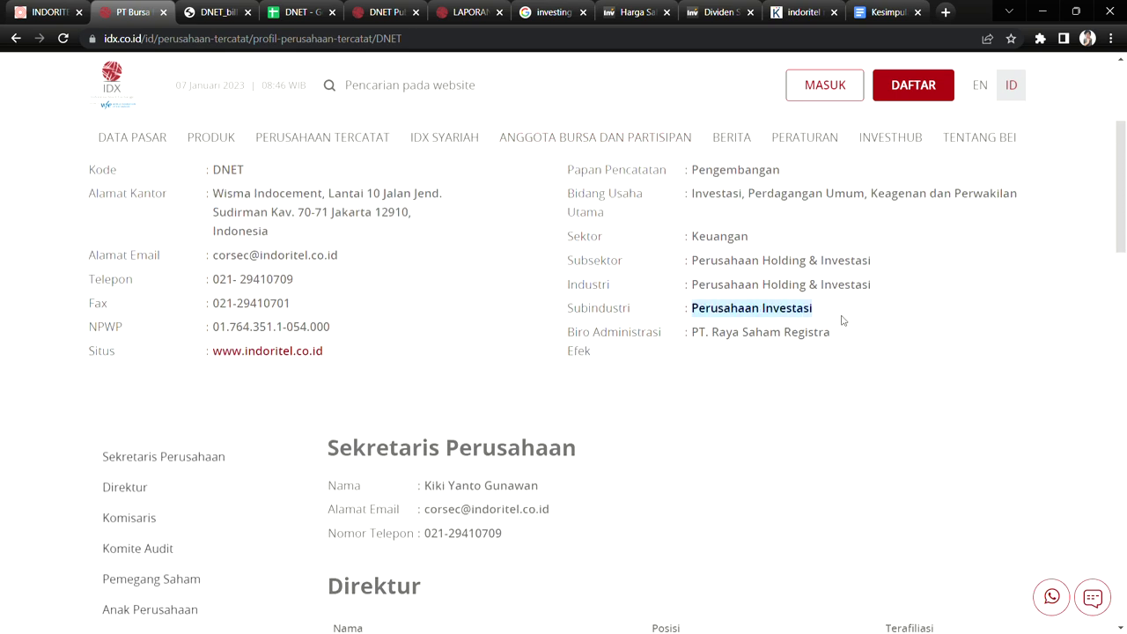
scroll(842, 319, "up", 1)
Return to the DNET spreadsheet and compare the share price in H5 with the net profit and equity columns.
left_click(310, 9)
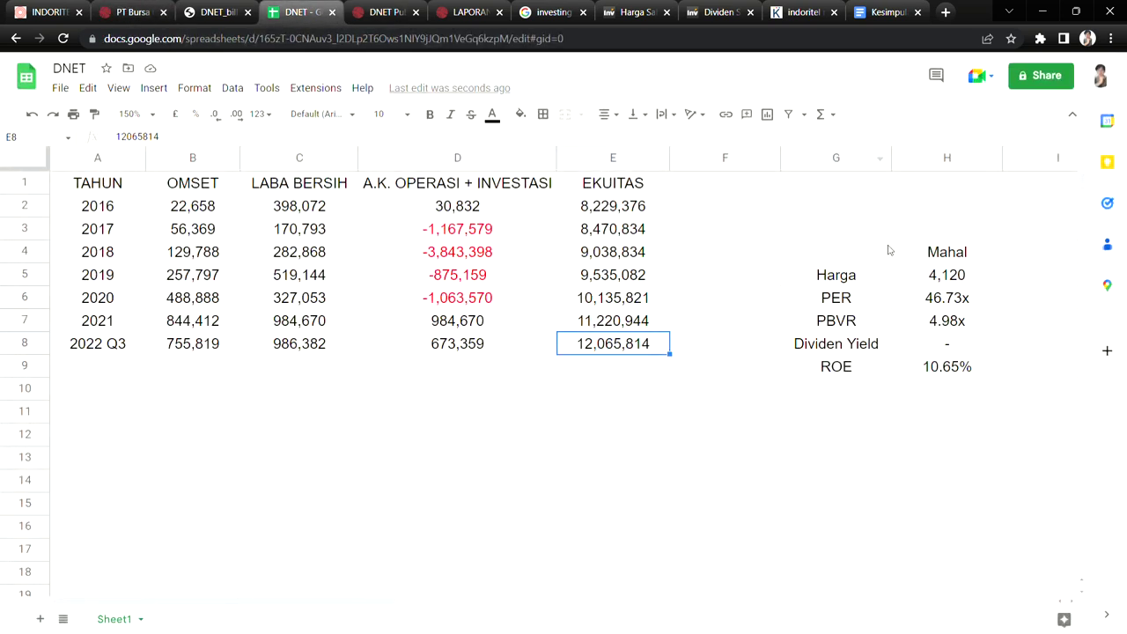
left_click_drag(983, 285, 987, 335)
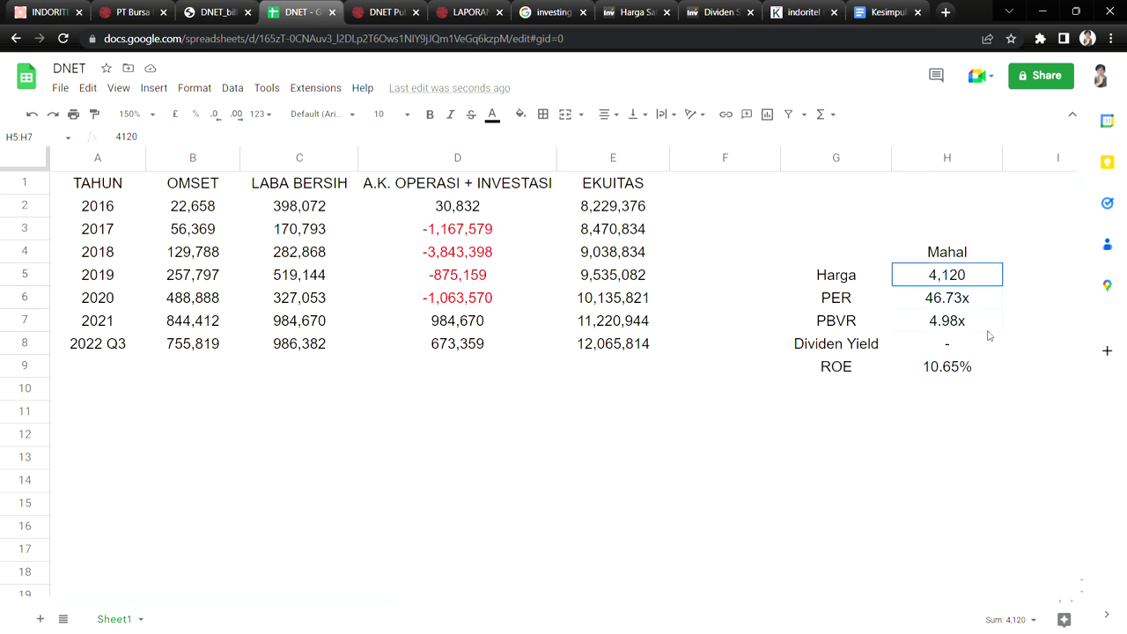
left_click(971, 283)
left_click(308, 369)
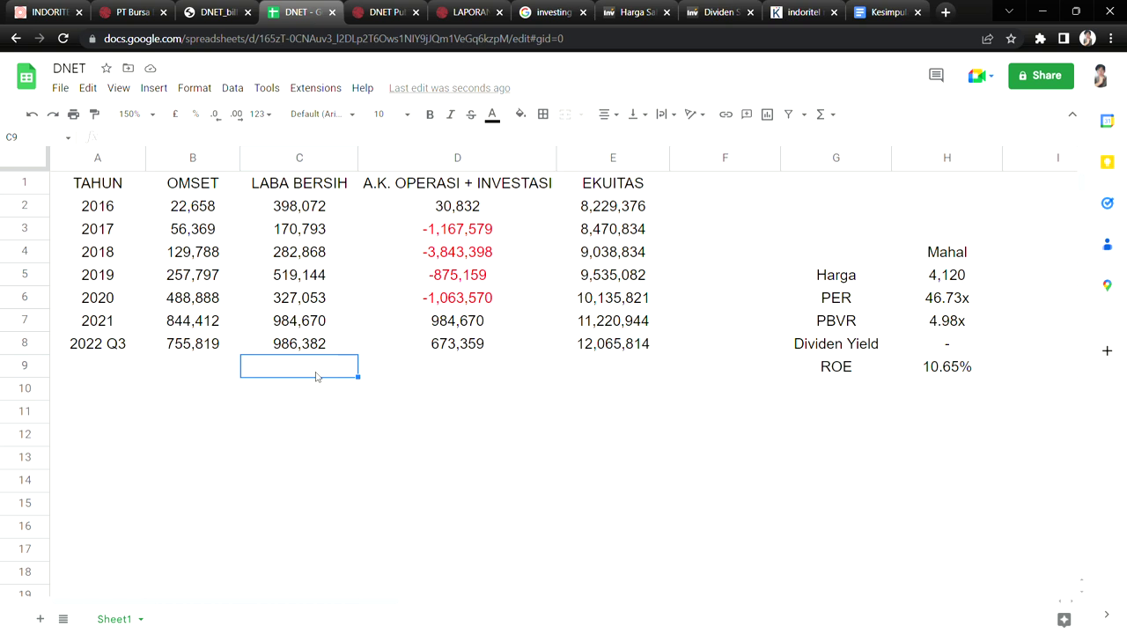
left_click(984, 280)
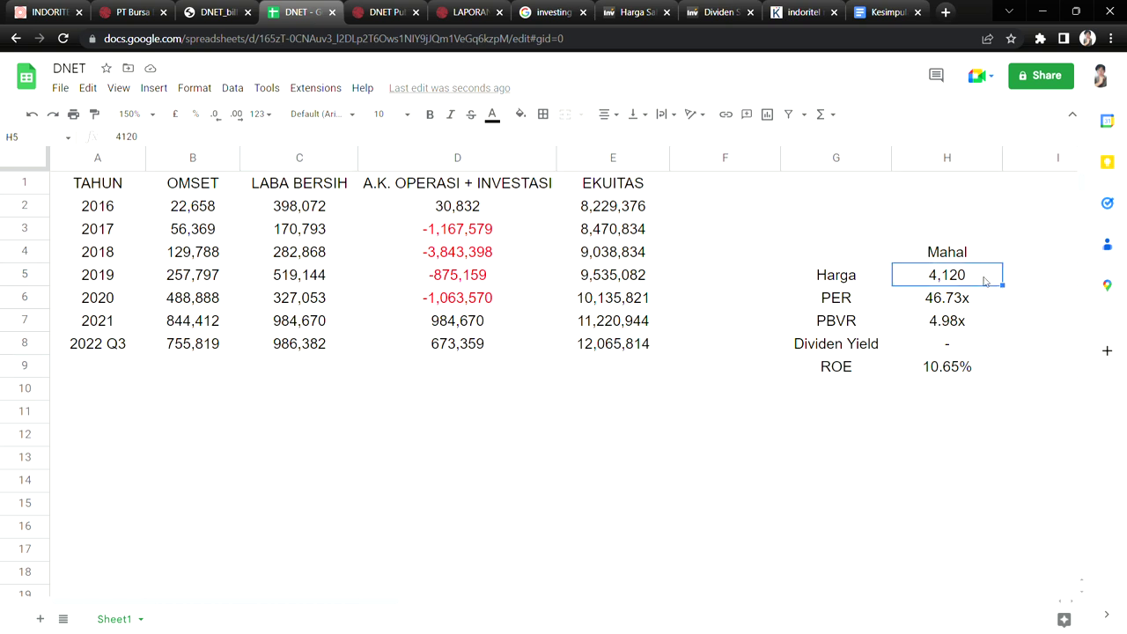
left_click(308, 374)
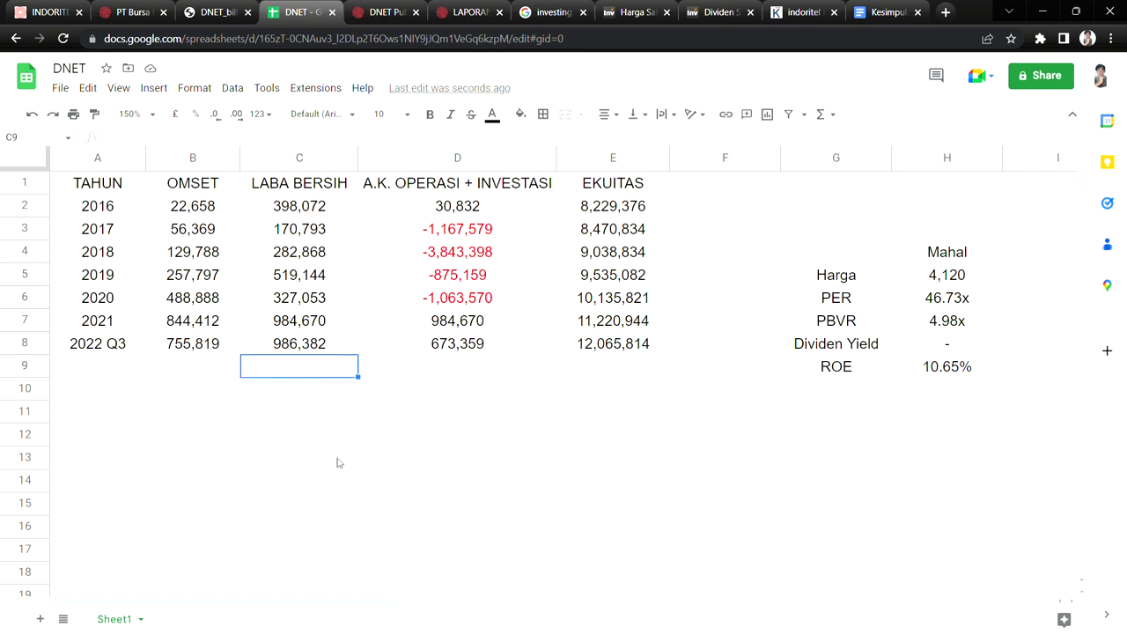
left_click(622, 374)
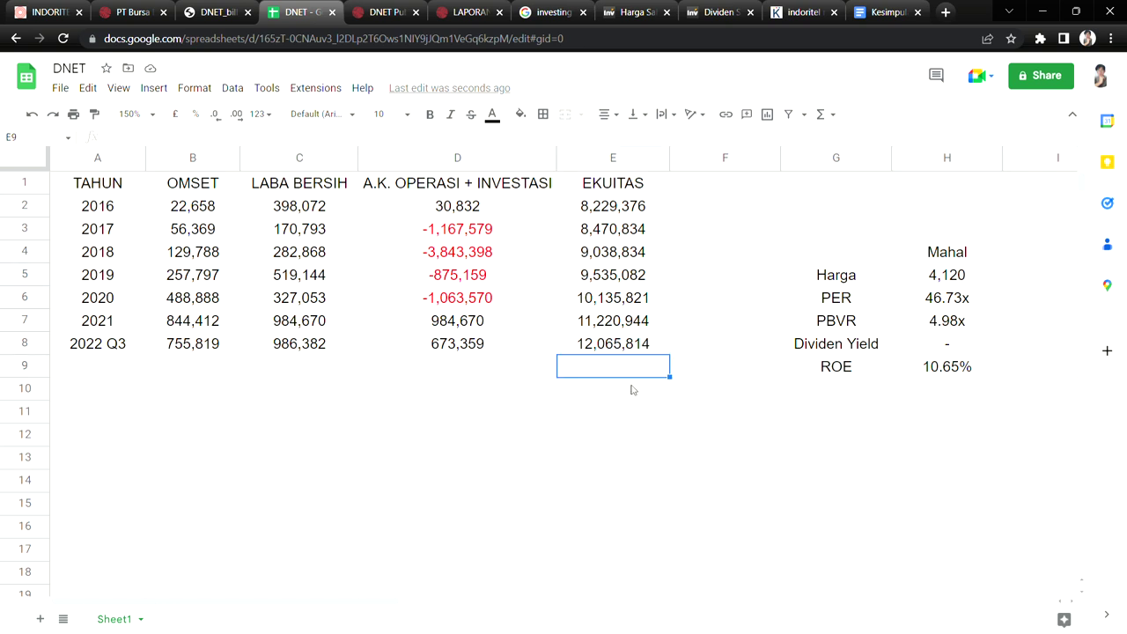
Compare the PER and PBVR in H6 and H7 with the net profit column.
left_click(314, 375)
left_click(982, 299)
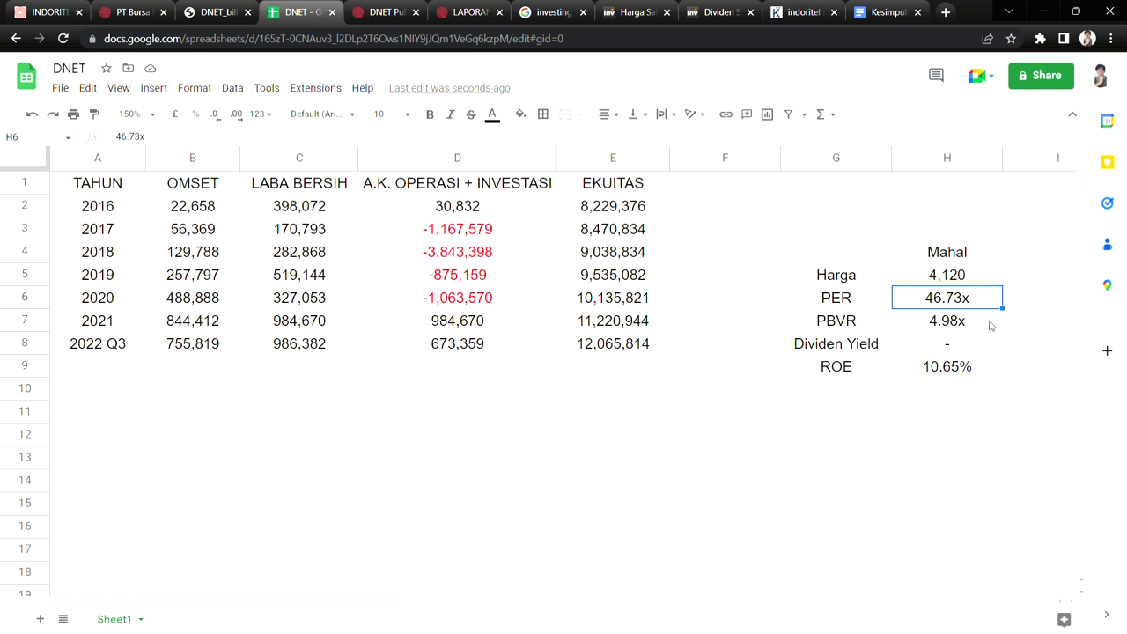
left_click(988, 326)
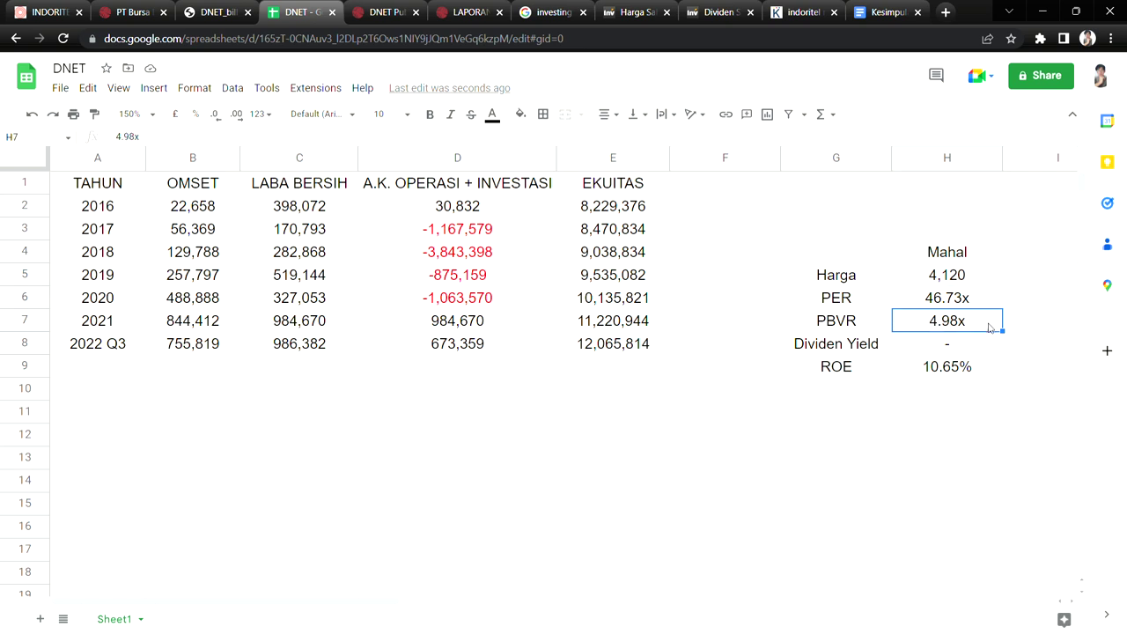
left_click(319, 373)
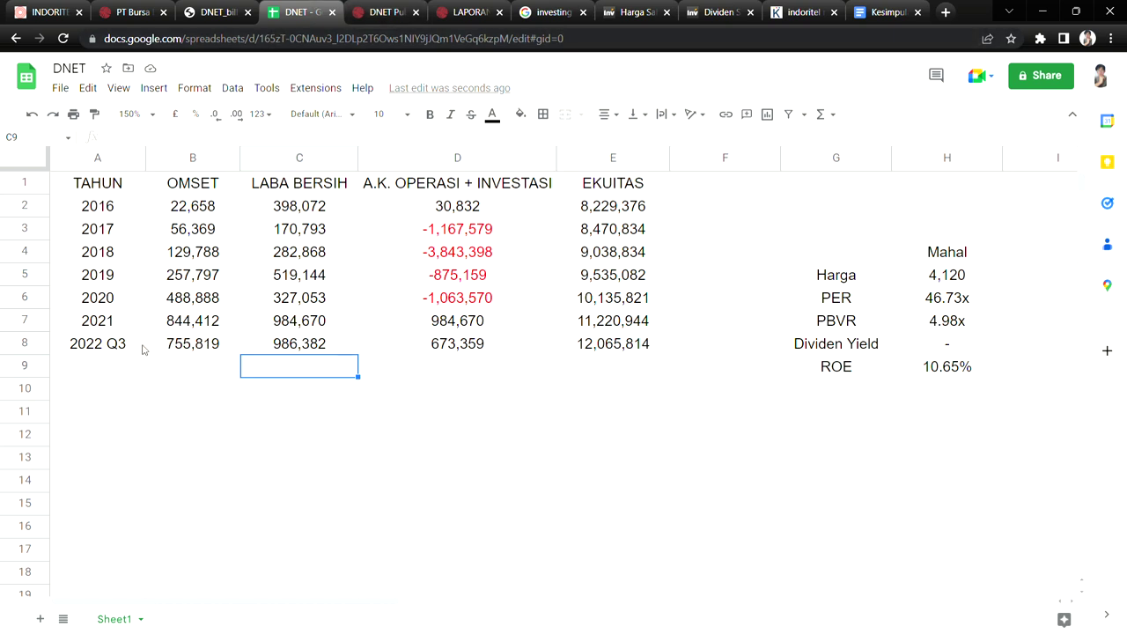
Review the 2022 Q3 row A8:E8 against the price, PER and PBVR in H5:H7.
left_click_drag(139, 348, 661, 352)
left_click(979, 280)
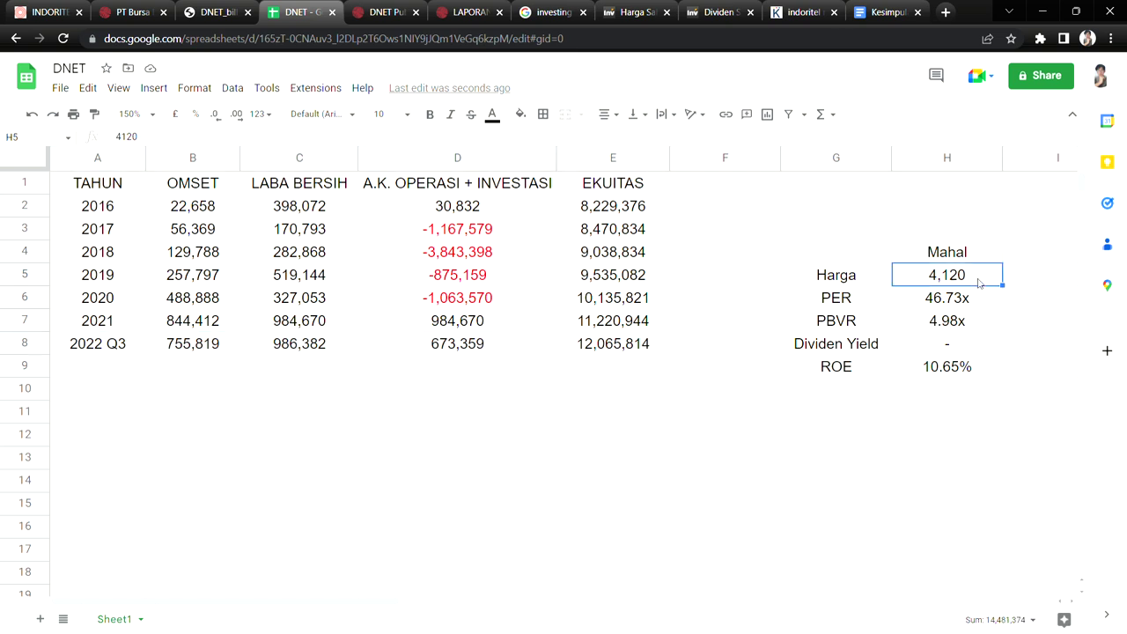
left_click(979, 304)
left_click(975, 331)
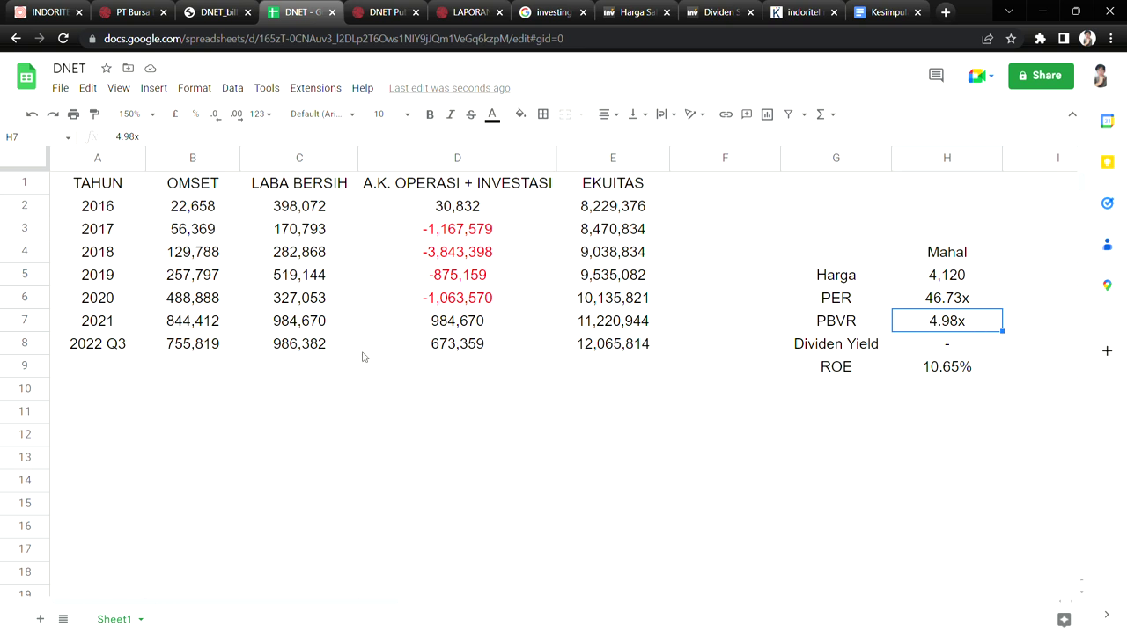
left_click(301, 379)
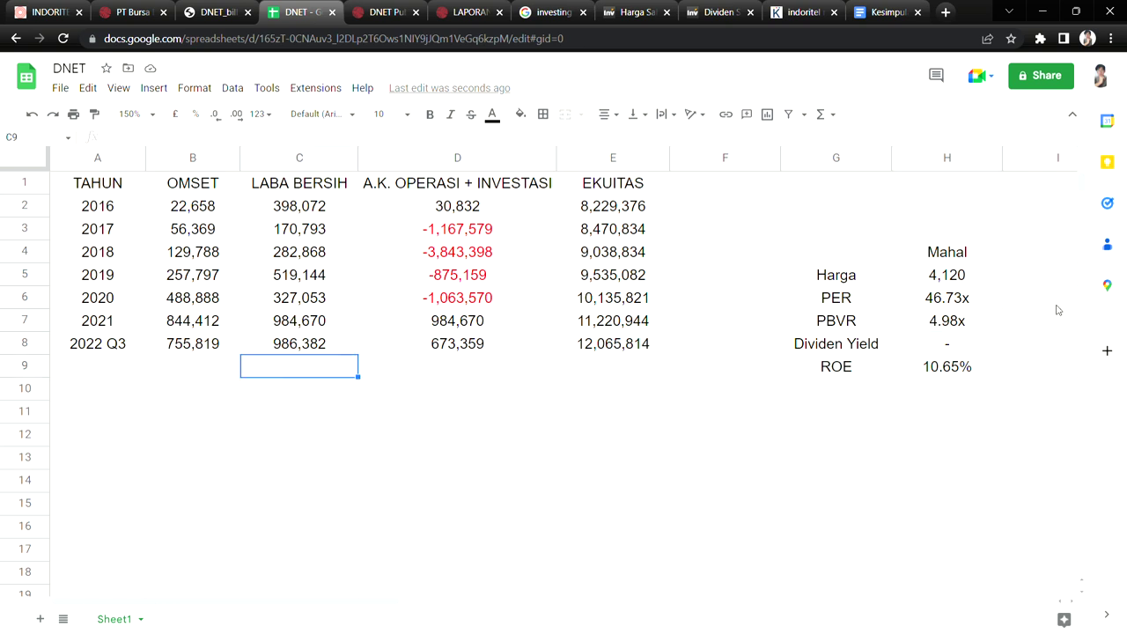
left_click_drag(982, 300, 983, 324)
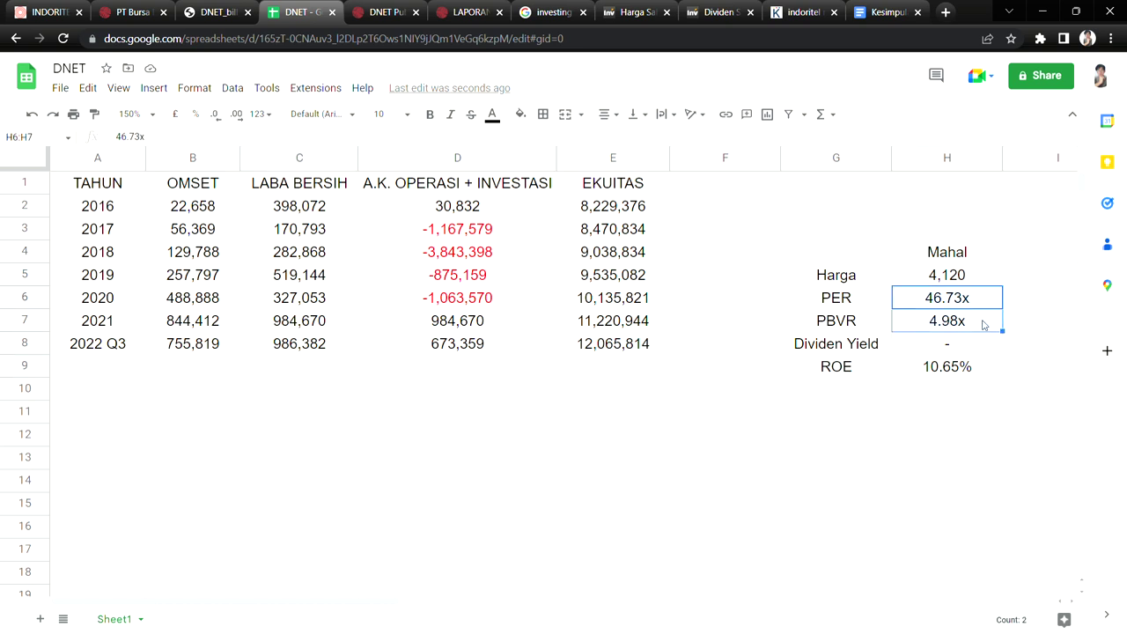
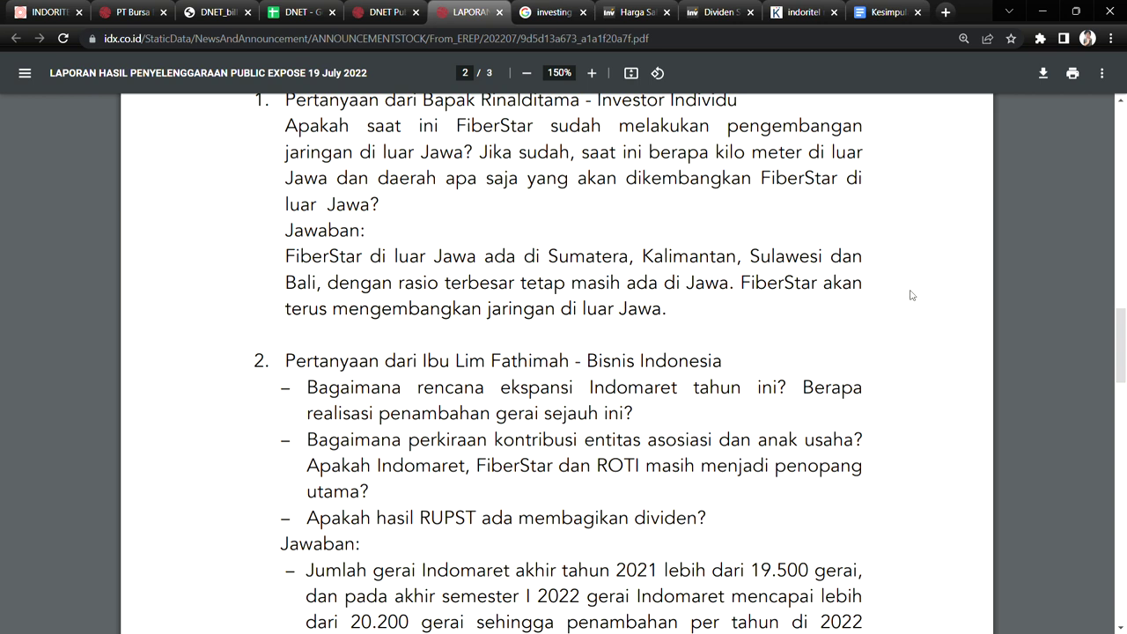
In the 19 July 2022 public expose report, read question 2's answer and highlight the expected yearly Indomaret store additions.
left_click_drag(1121, 320, 1124, 347)
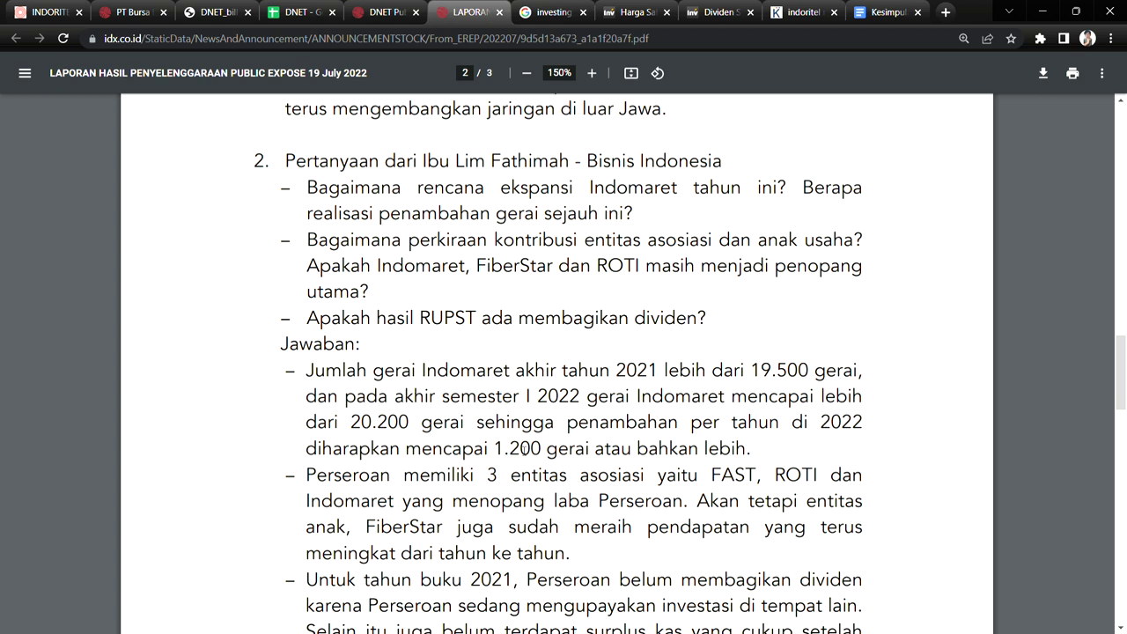
left_click_drag(442, 450, 581, 461)
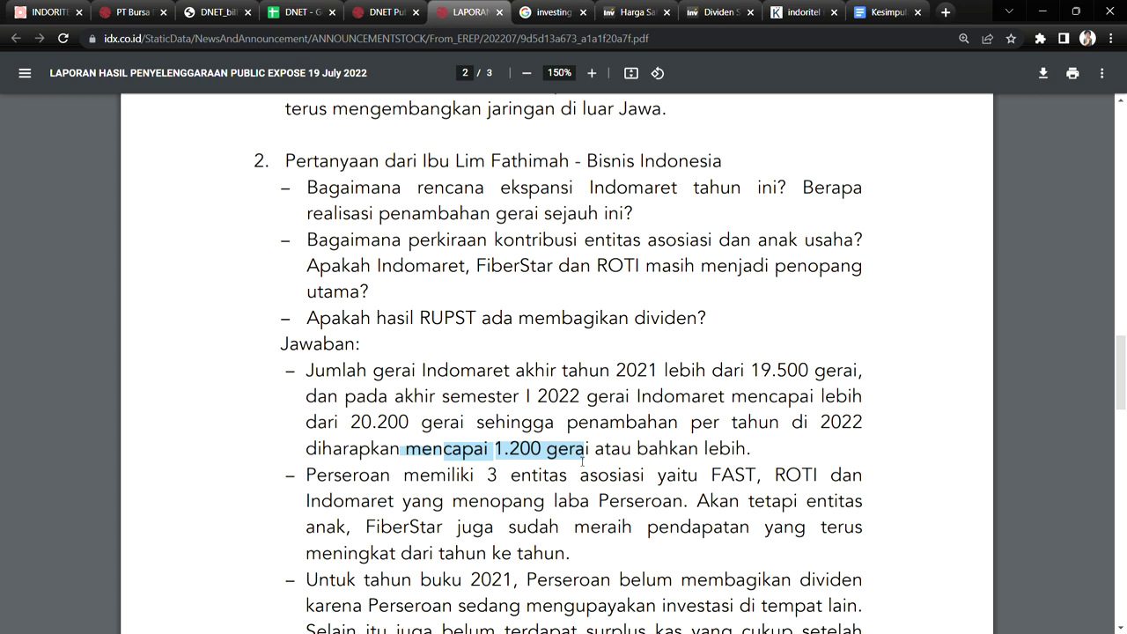
Highlight only the 1.200 store figure in question 2's first answer, in place of the longer phrase.
left_click(684, 457)
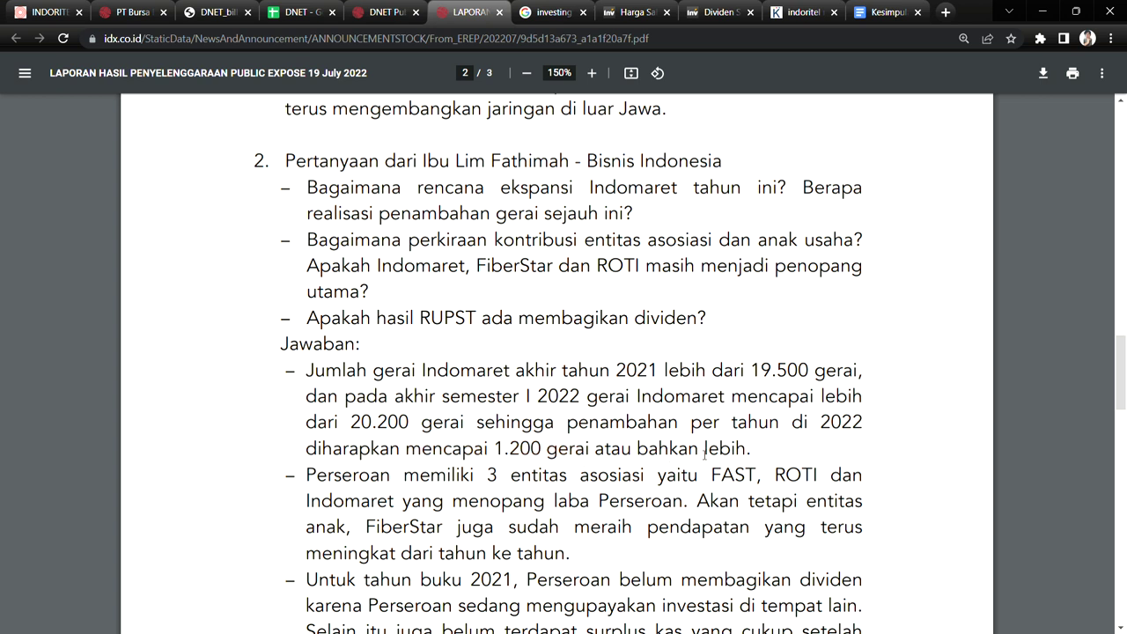
left_click_drag(508, 451, 545, 450)
left_click(514, 451)
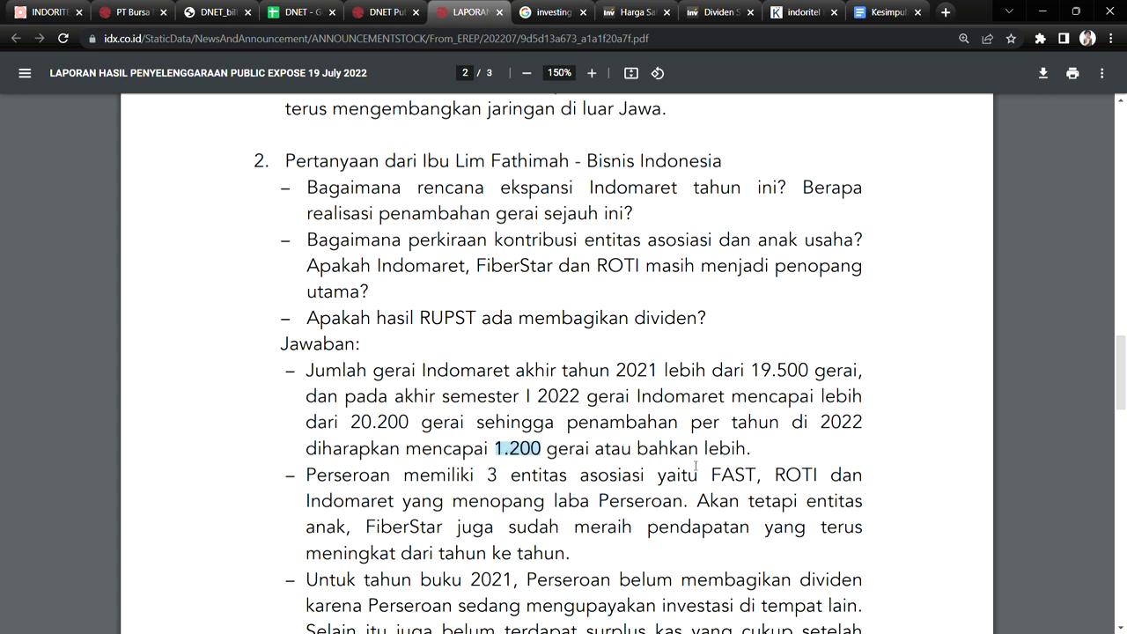
left_click_drag(1124, 358, 1124, 367)
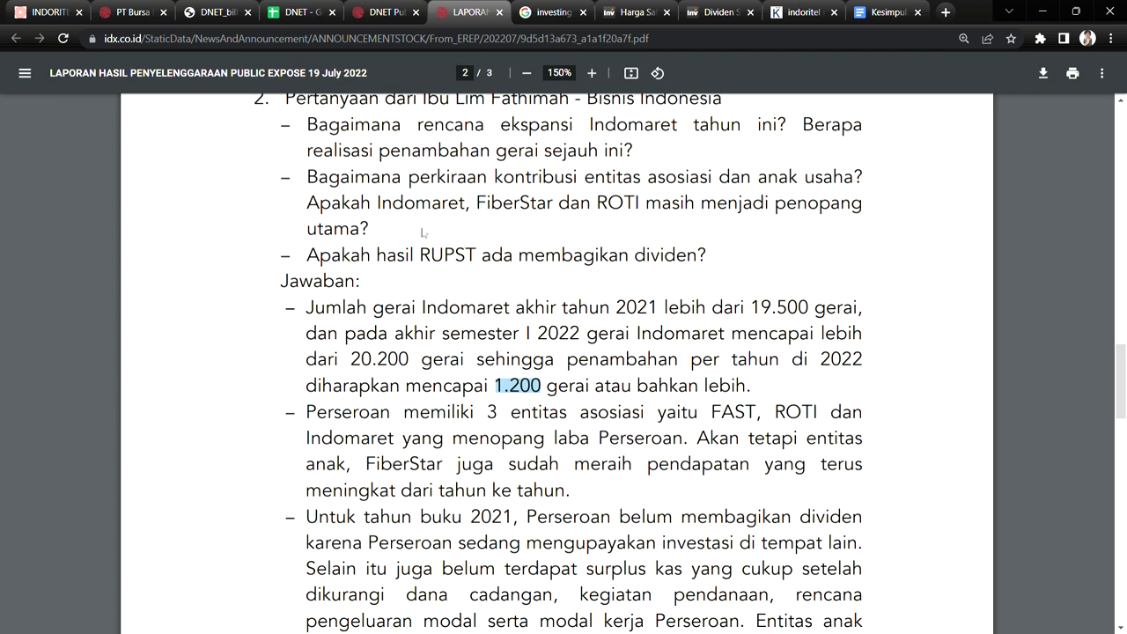
Read question 2's part on associate and subsidiary contributions and its answer about FAST, ROTI, Indomaret and FiberStar.
left_click_drag(408, 179, 490, 180)
left_click(569, 181)
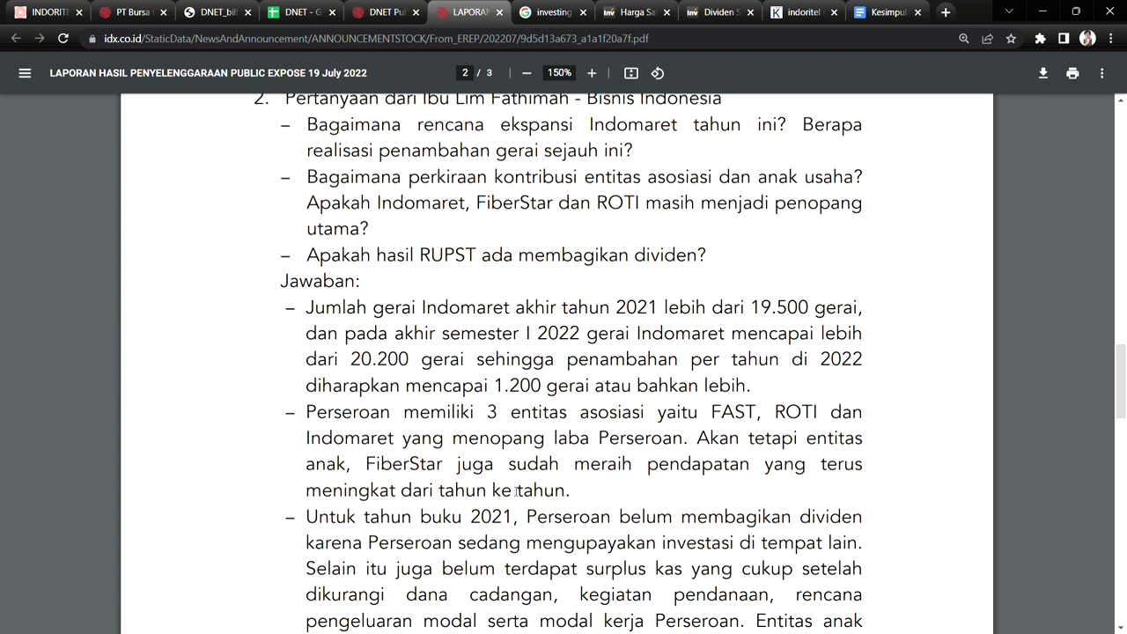
left_click_drag(532, 494, 518, 493)
scroll(517, 493, "up", 1)
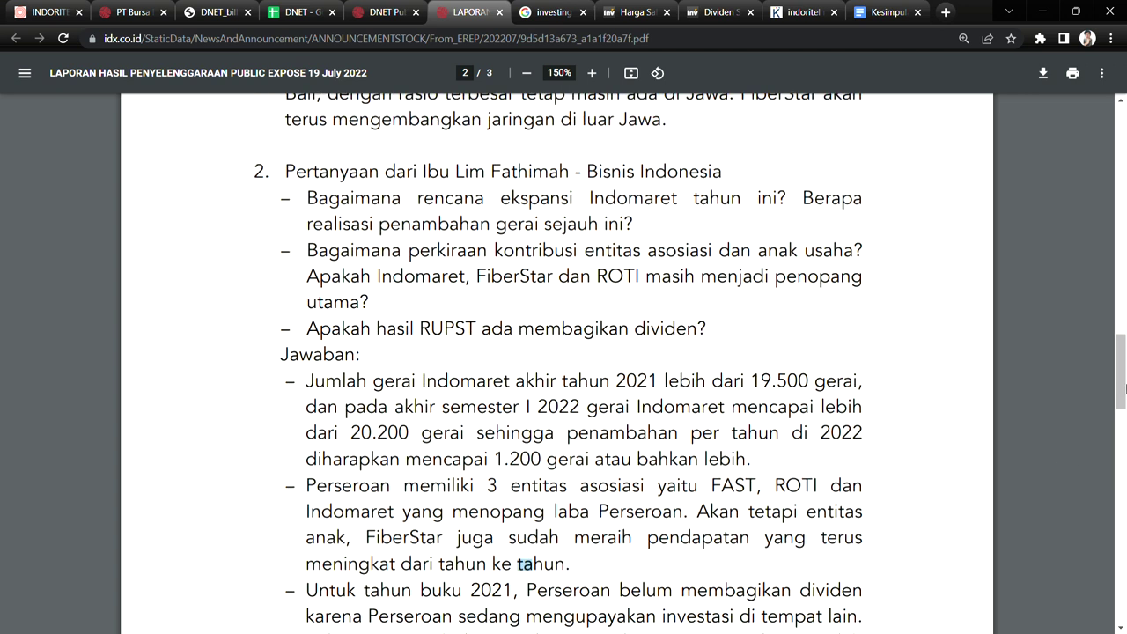
scroll(1123, 390, "down", 1)
left_click(536, 465)
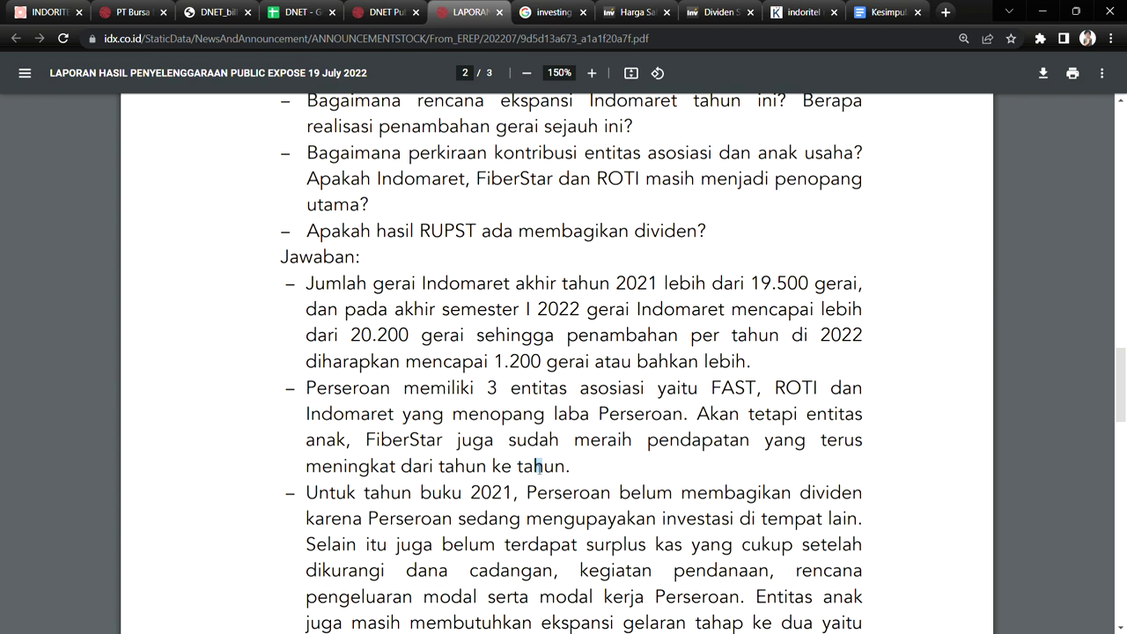
Switch to the September 2022 financial statements and compare 2022 contract revenue with the share of profit of associates, including its note references.
left_click(369, 8)
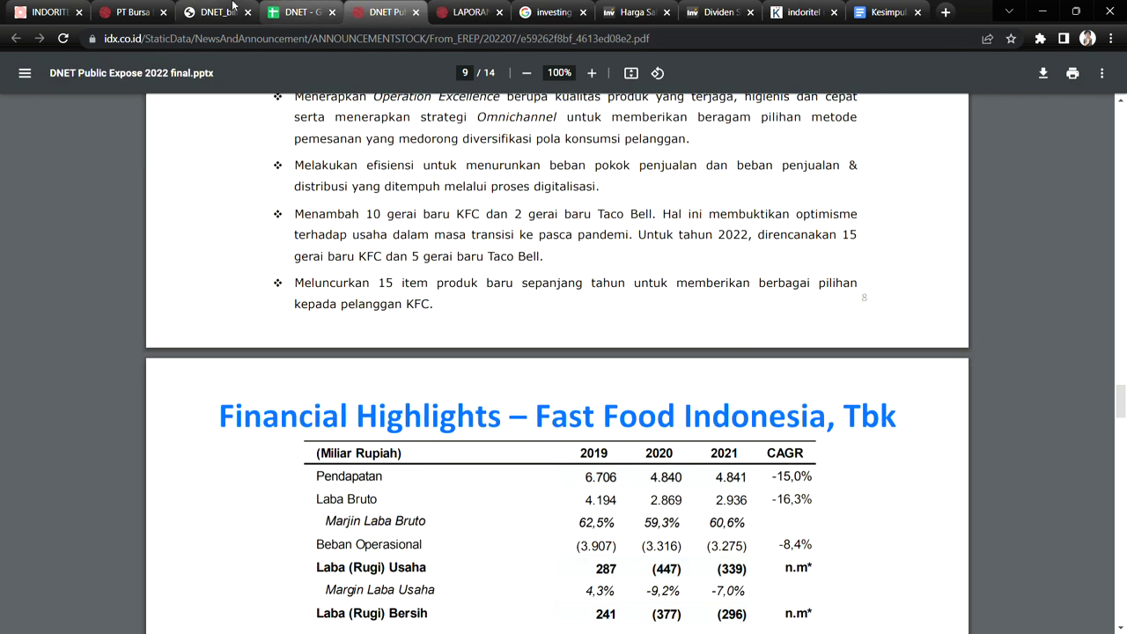
left_click(212, 11)
left_click_drag(469, 129, 520, 210)
scroll(510, 130, "up", 1)
left_click(502, 210)
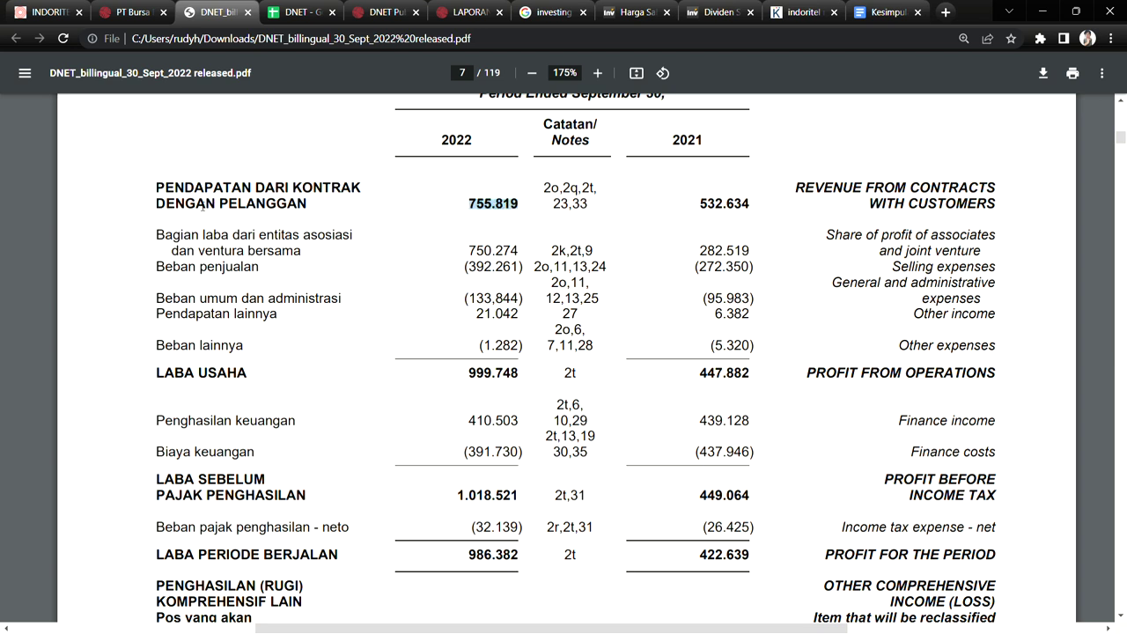
left_click_drag(202, 206, 299, 206)
left_click_drag(468, 206, 507, 212)
left_click(290, 248)
left_click_drag(468, 251, 596, 254)
Go to note 9 on investment in associates and joint venture and highlight PT Jaringan Mega Sedayu.
left_click_drag(1119, 138, 1119, 429)
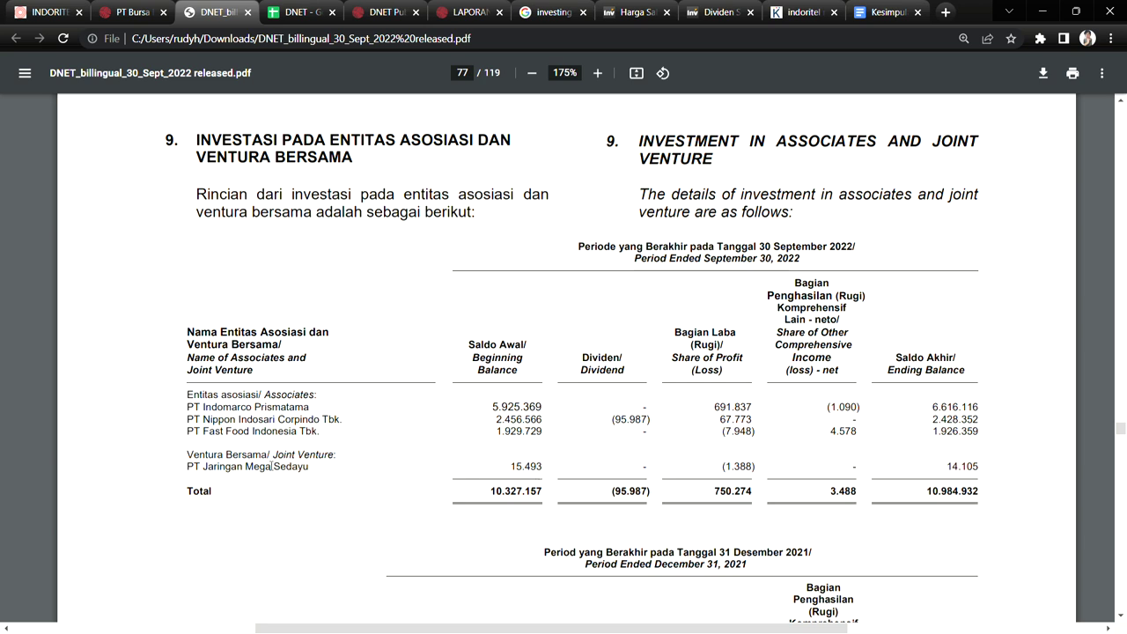
left_click_drag(194, 466, 313, 468)
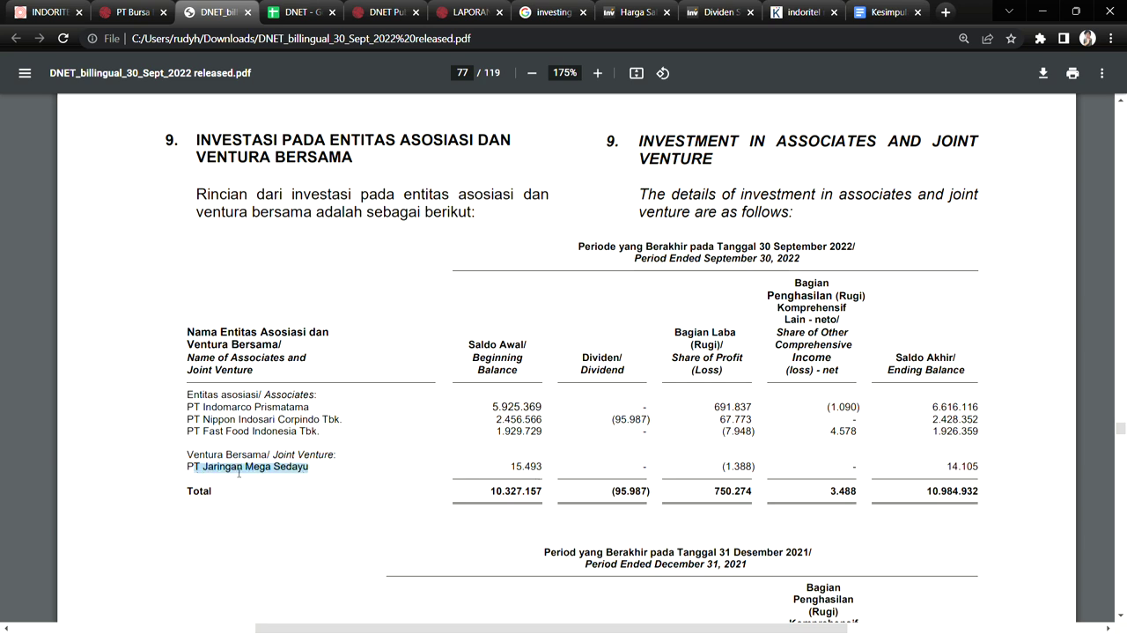
left_click_drag(203, 466, 309, 476)
left_click(262, 474)
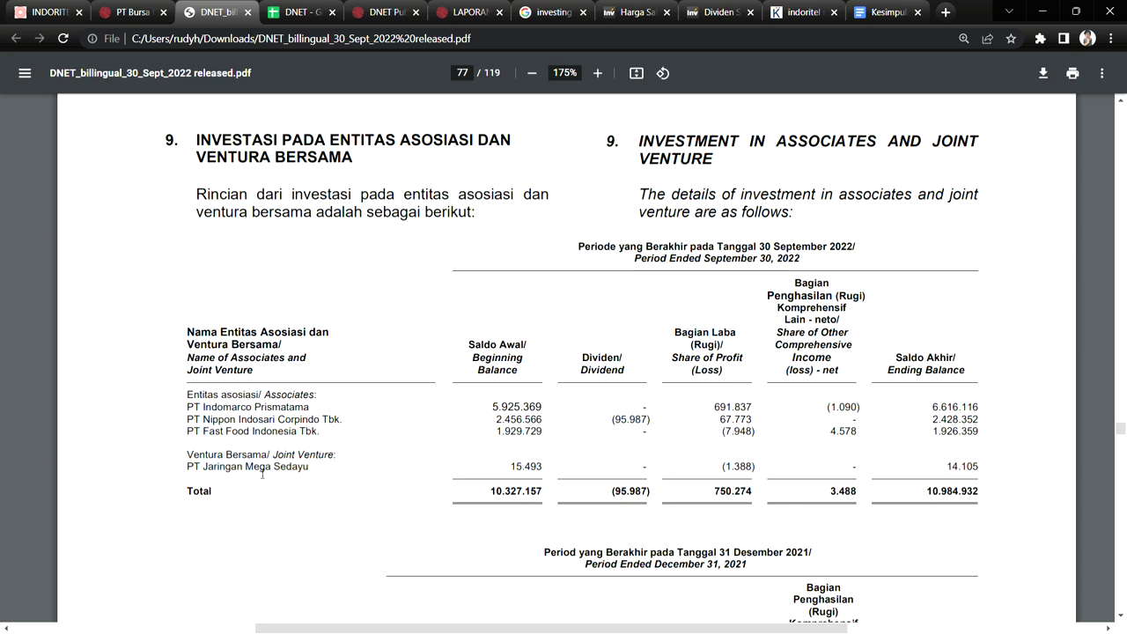
double_click(263, 472)
left_click_drag(220, 468, 311, 470)
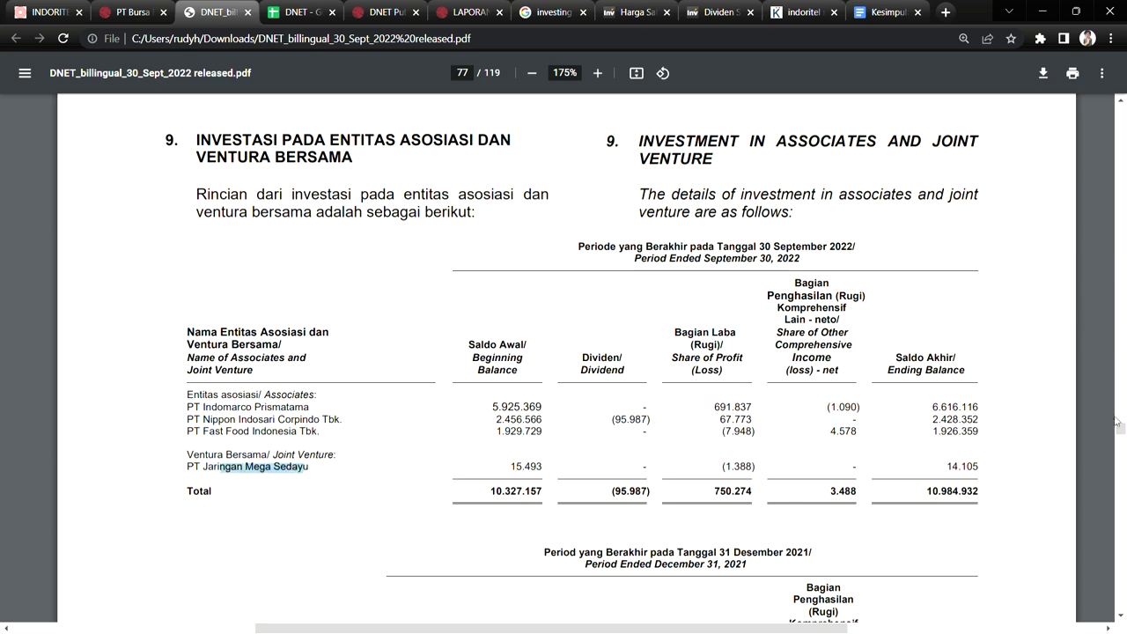
Return to the income statement, check the revenue line's note references and find note 23 on revenue from contracts with customers.
left_click_drag(1116, 422, 1120, 140)
scroll(464, 313, "up", 4)
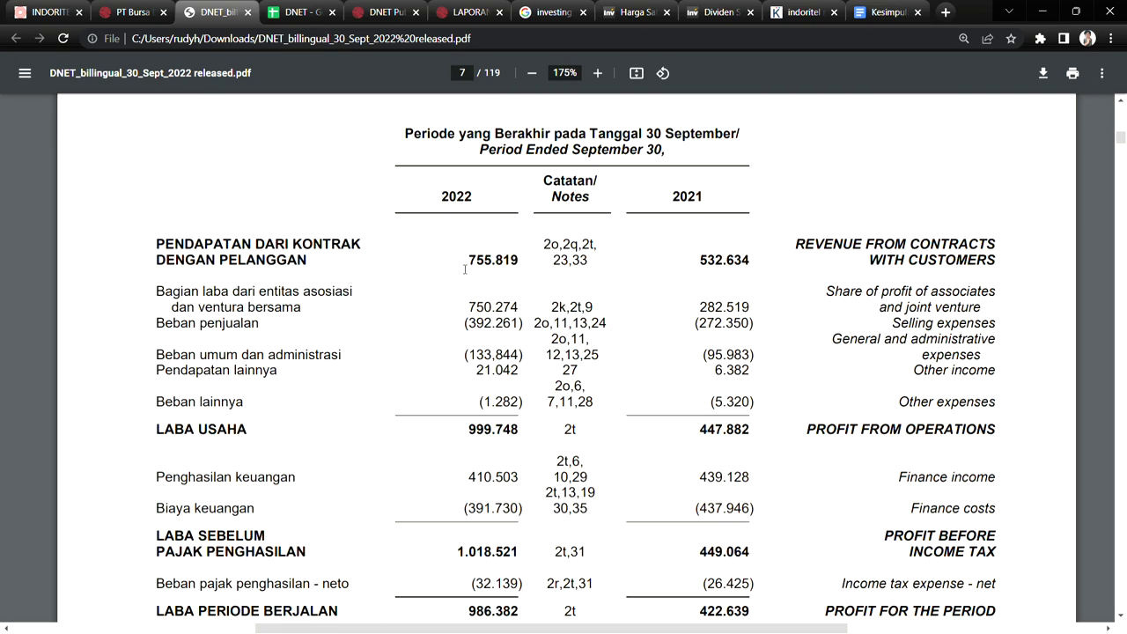
double_click(478, 263)
double_click(562, 262)
left_click_drag(1120, 139, 1120, 514)
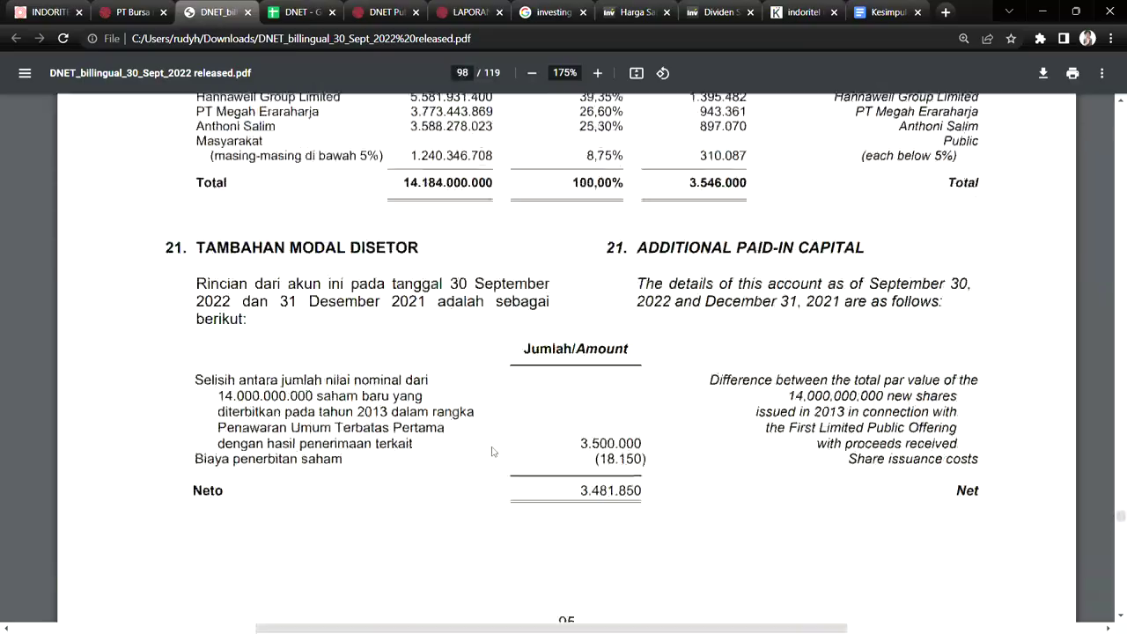
scroll(492, 452, "down", 10)
scroll(492, 452, "down", 3)
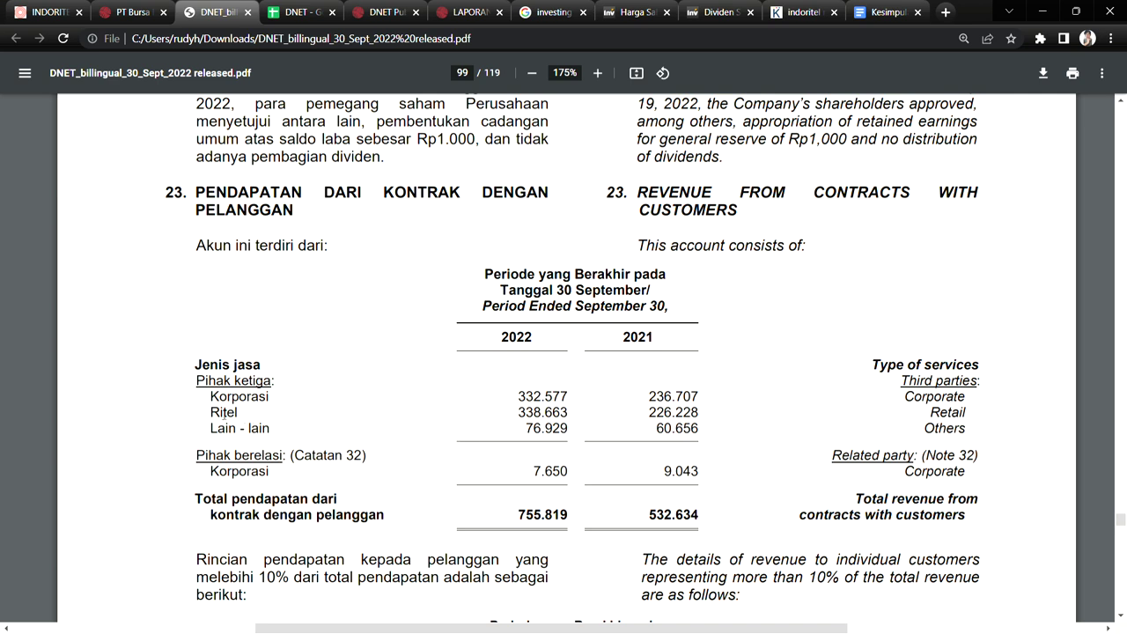
Compare the 2022 third-party corporate, retail and other revenue rows in note 23.
left_click_drag(218, 398, 262, 403)
left_click_drag(519, 419, 572, 417)
left_click_drag(219, 402, 269, 402)
left_click_drag(519, 401, 538, 400)
left_click_drag(226, 414, 242, 415)
left_click_drag(518, 413, 540, 429)
Review PT Cyberindo Aditama's total and 2022 percentage in note 23's breakdown of customers above 10% of revenue.
scroll(486, 468, "down", 3)
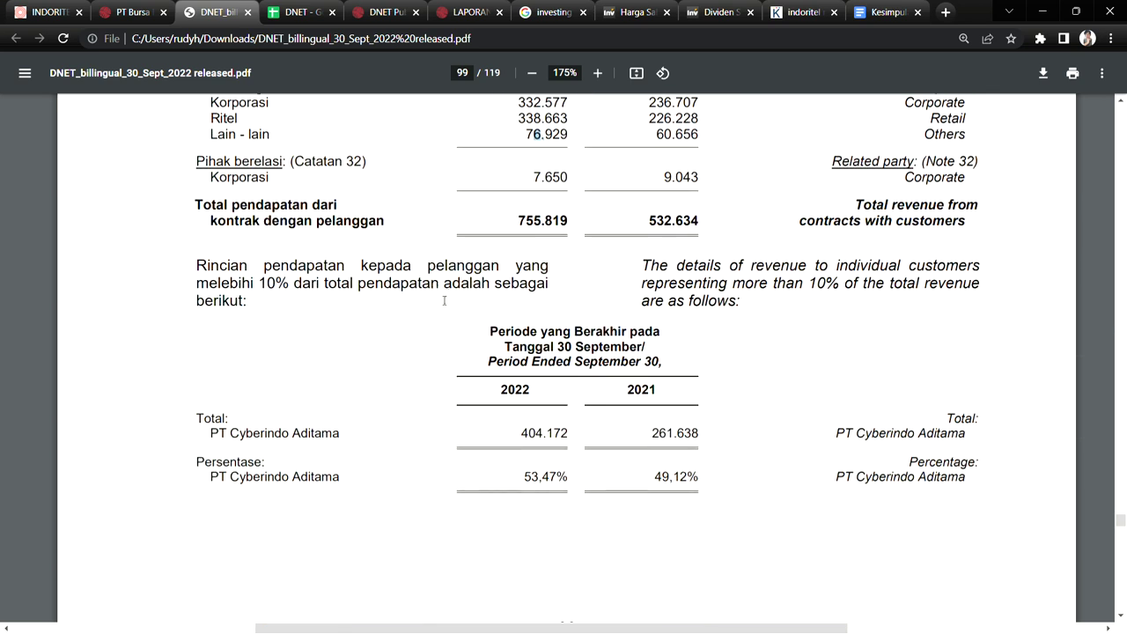
left_click_drag(241, 433, 327, 435)
left_click_drag(245, 477, 254, 477)
left_click_drag(524, 479, 545, 480)
Read the continued note 23 text on PT Cyberindo Aditama's revenue segments and the contract liabilities.
scroll(370, 453, "down", 9)
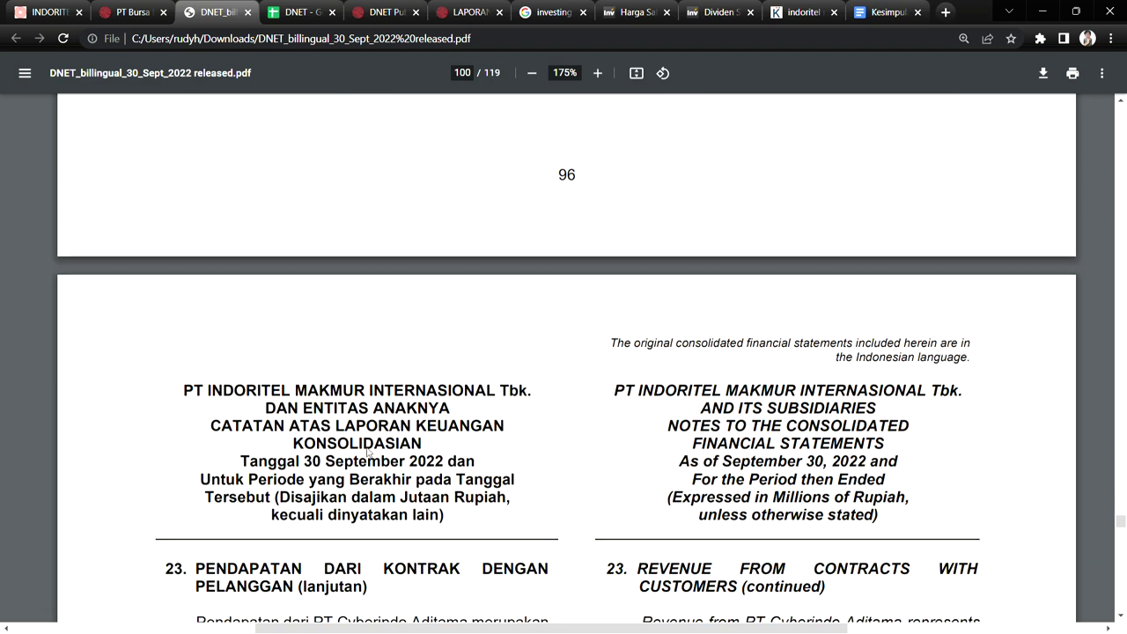
scroll(370, 452, "down", 8)
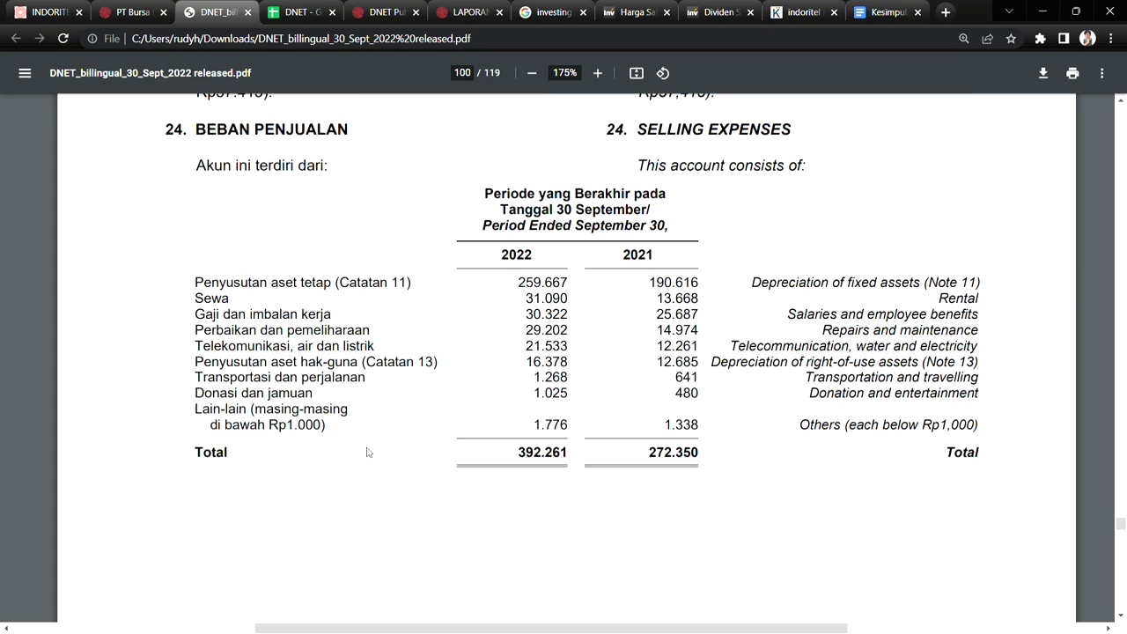
scroll(368, 452, "up", 1)
scroll(368, 451, "up", 3)
scroll(373, 388, "up", 1)
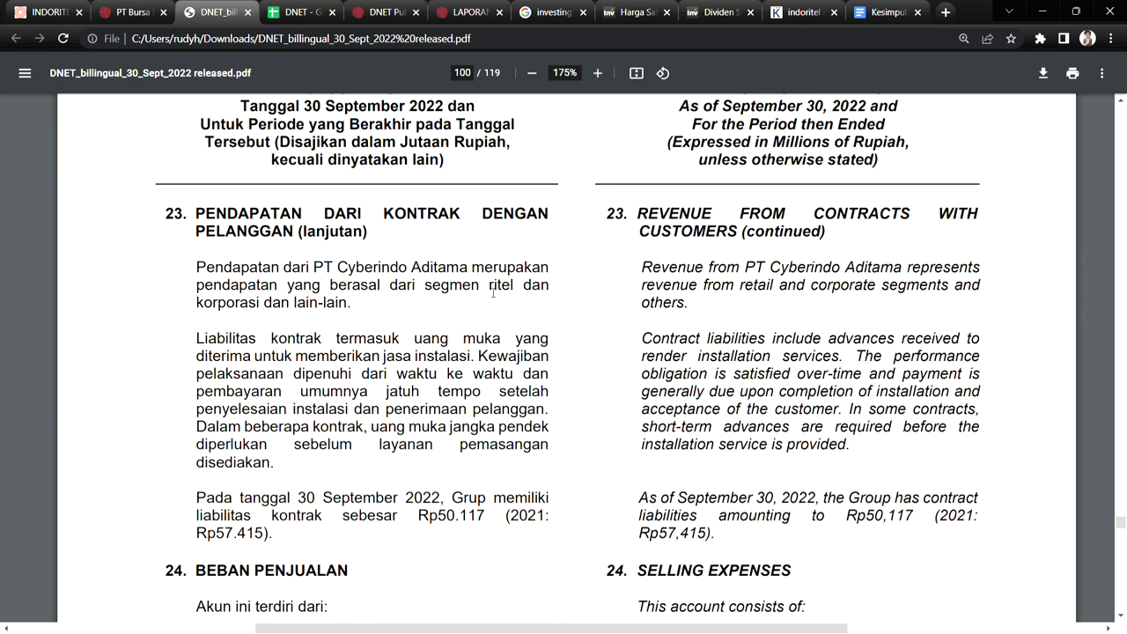
left_click_drag(417, 286, 514, 287)
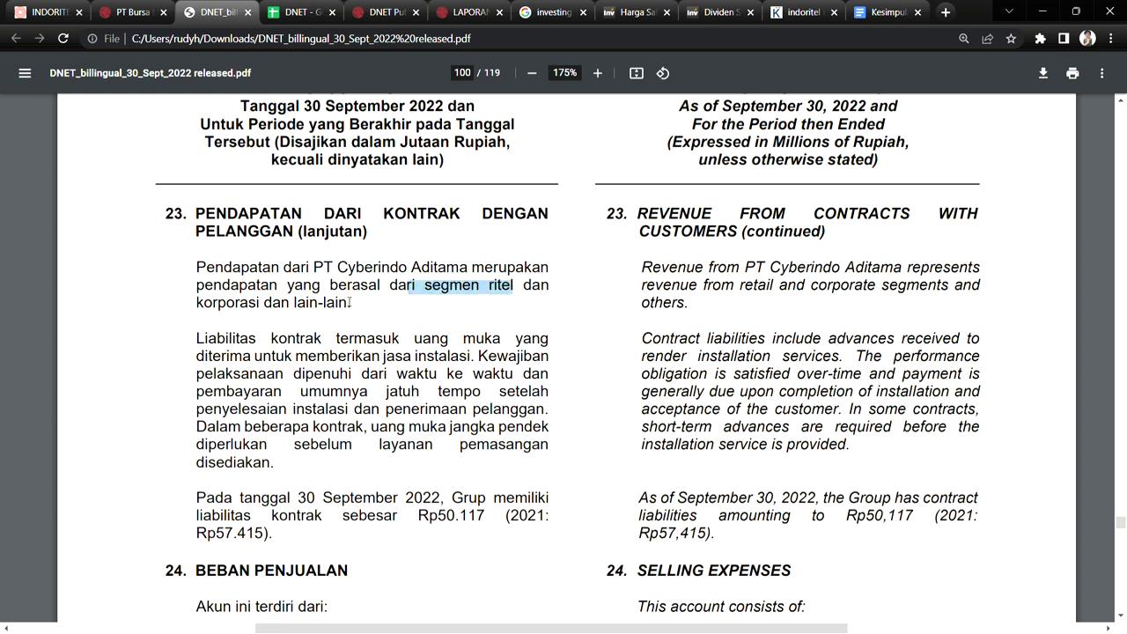
left_click_drag(240, 302, 305, 301)
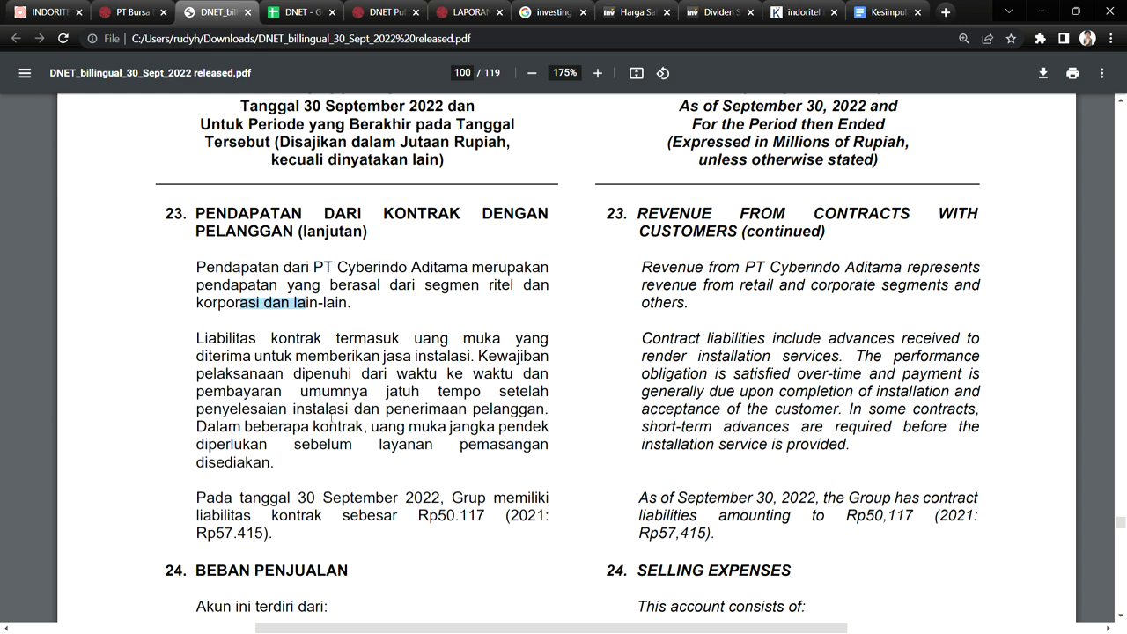
left_click_drag(257, 409, 526, 410)
left_click_drag(253, 427, 363, 427)
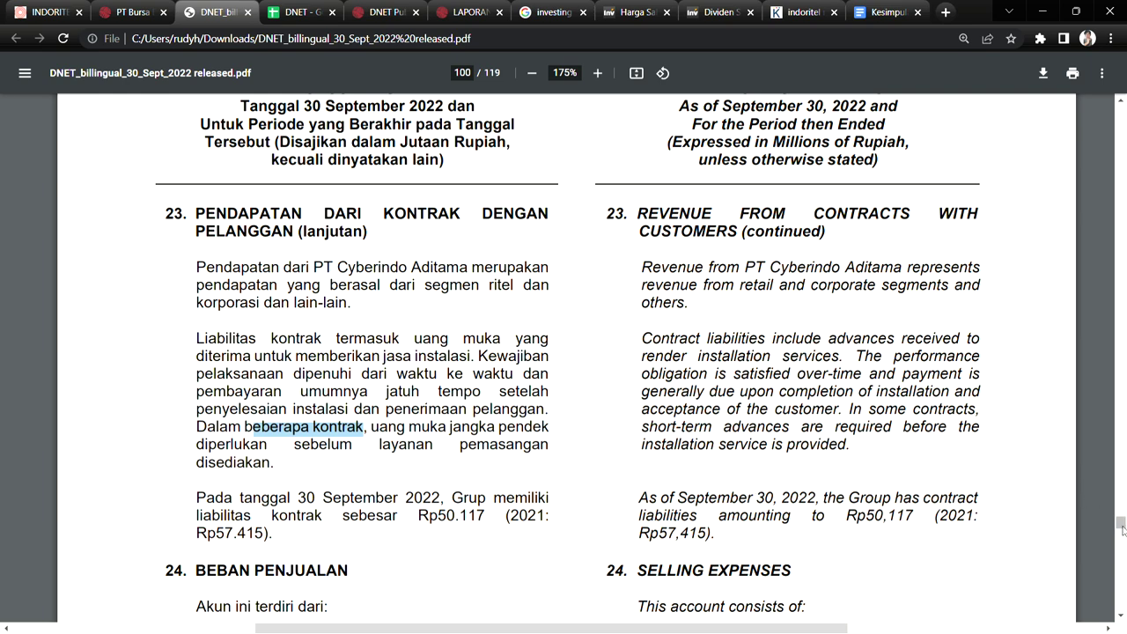
Return to the 19 July 2022 public expose report and find question 2's answer about dividends.
left_click_drag(1122, 528, 1114, 257)
left_click_drag(1114, 148, 1120, 135)
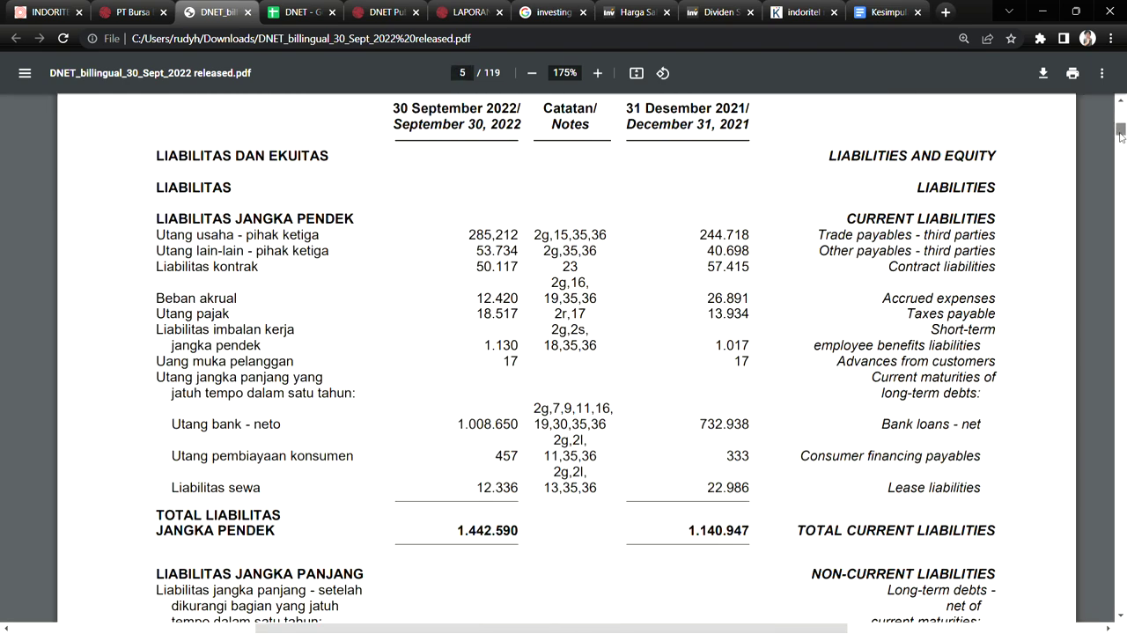
left_click(558, 7)
left_click(387, 11)
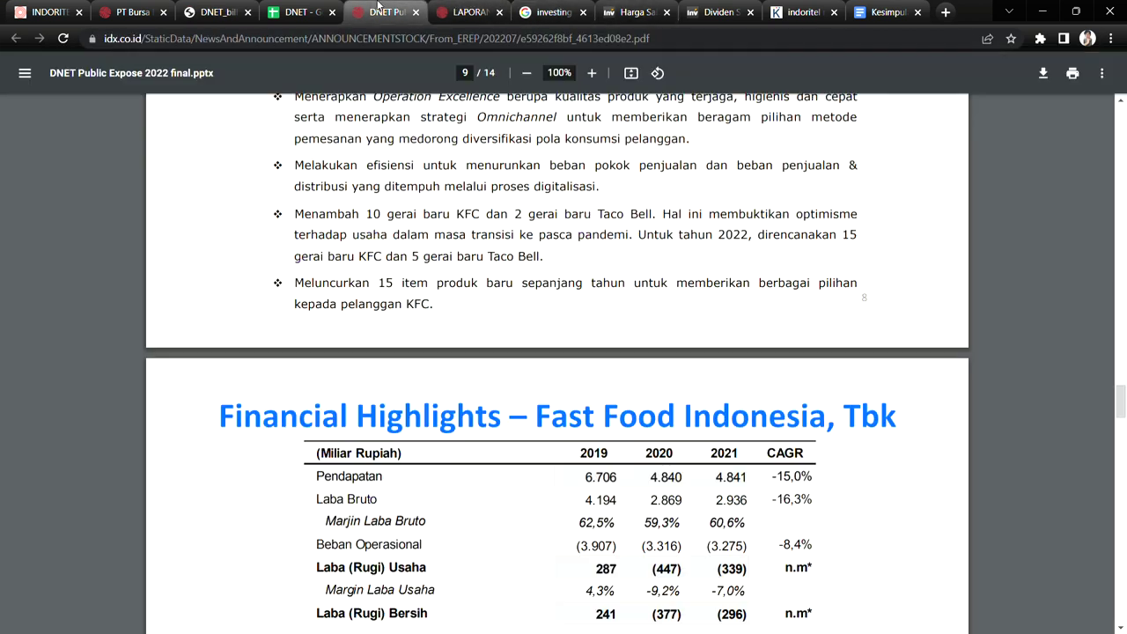
left_click(471, 12)
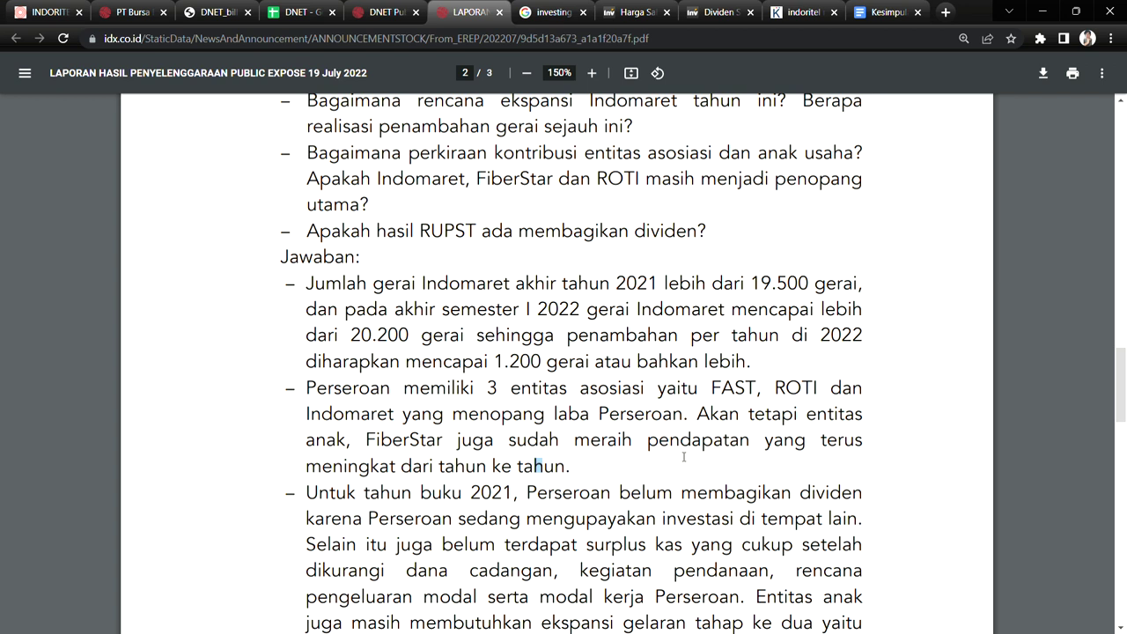
scroll(1119, 401, "down", 2)
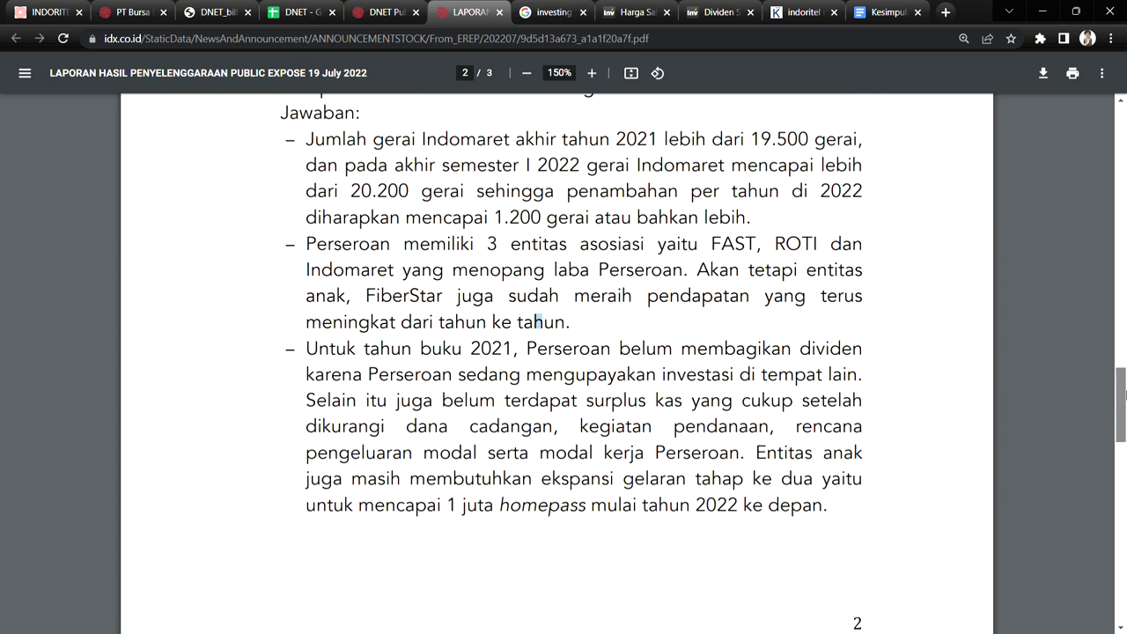
scroll(409, 374, "up", 3)
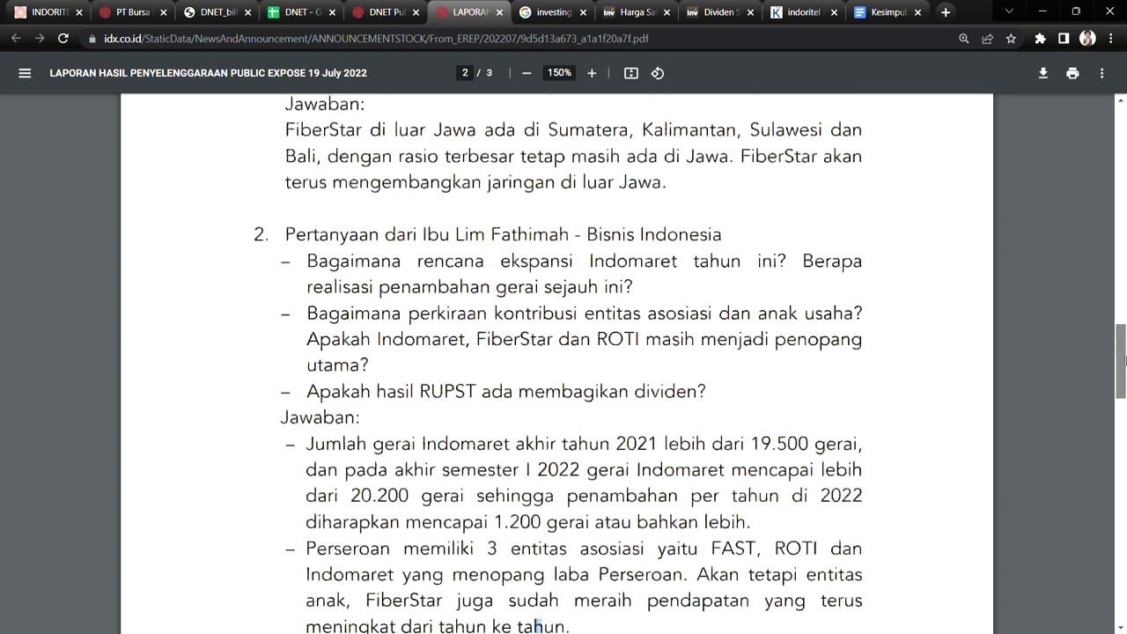
left_click_drag(372, 365, 628, 366)
scroll(1121, 363, "down", 1)
scroll(1123, 364, "down", 3)
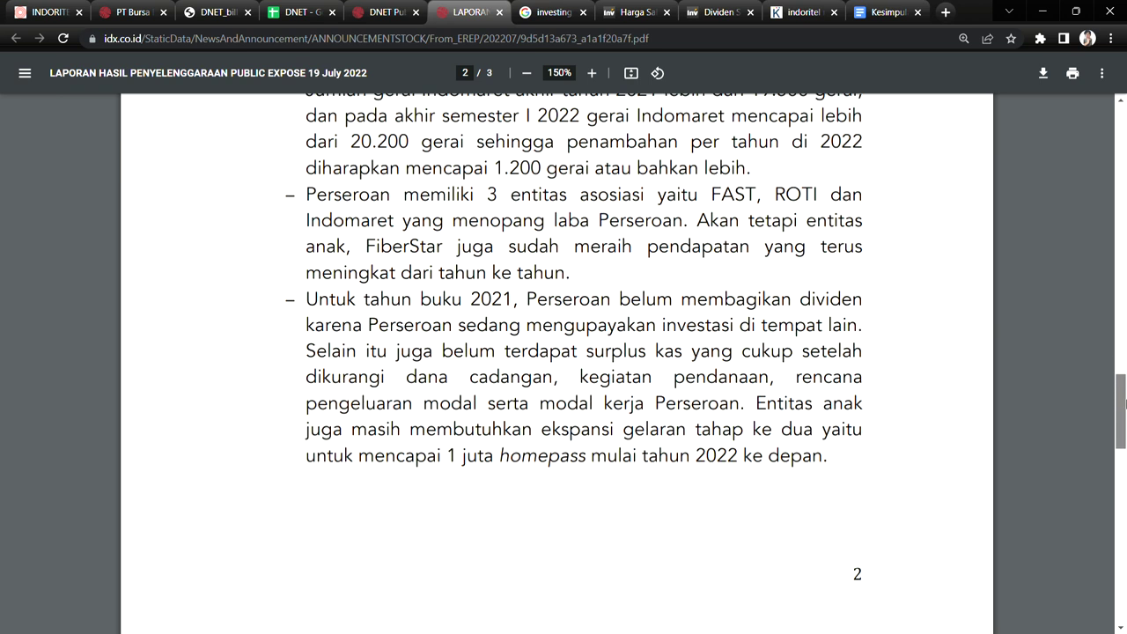
Highlight the reasons for not distributing a 2021 dividend: investing elsewhere, insufficient cash surplus and reserve funds.
left_click_drag(762, 299, 825, 299)
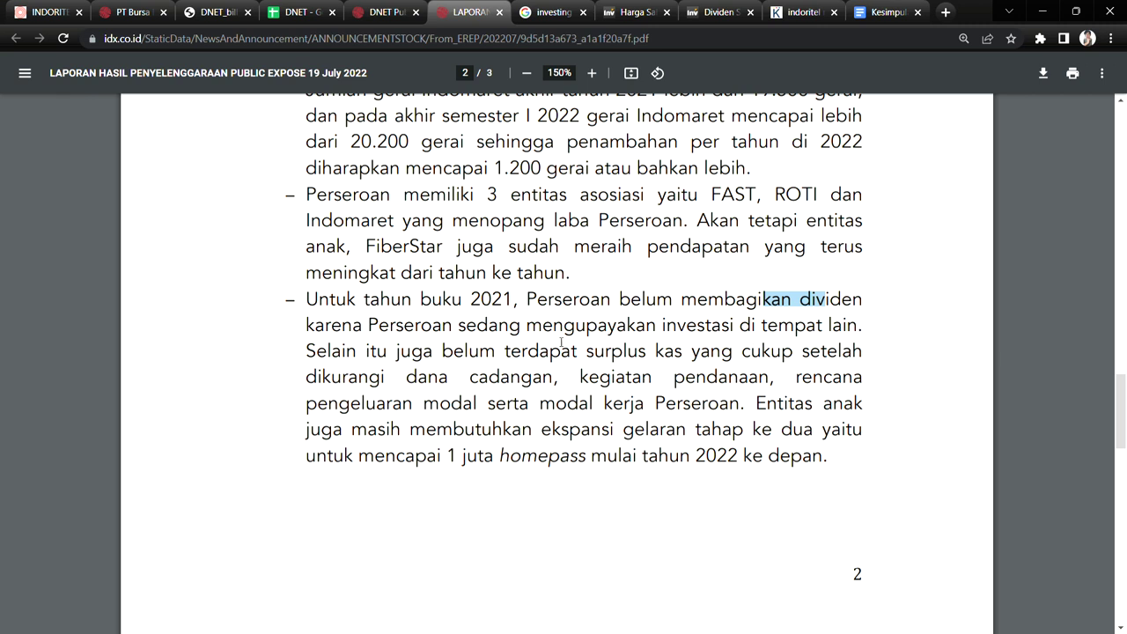
left_click_drag(477, 324, 856, 326)
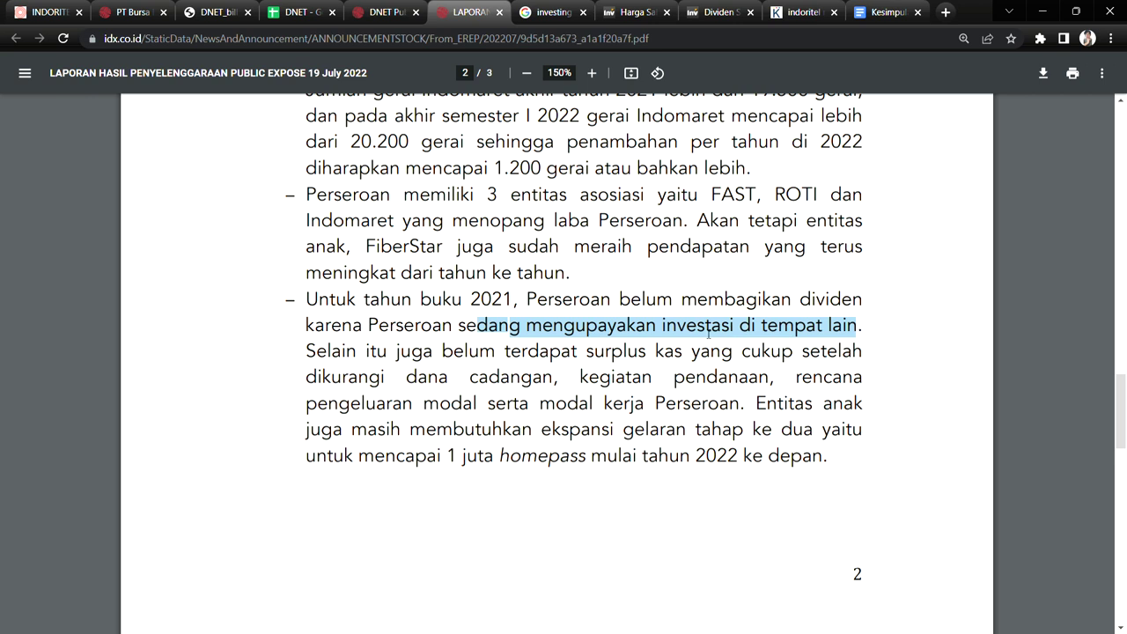
left_click_drag(317, 351, 836, 351)
left_click_drag(370, 377, 577, 388)
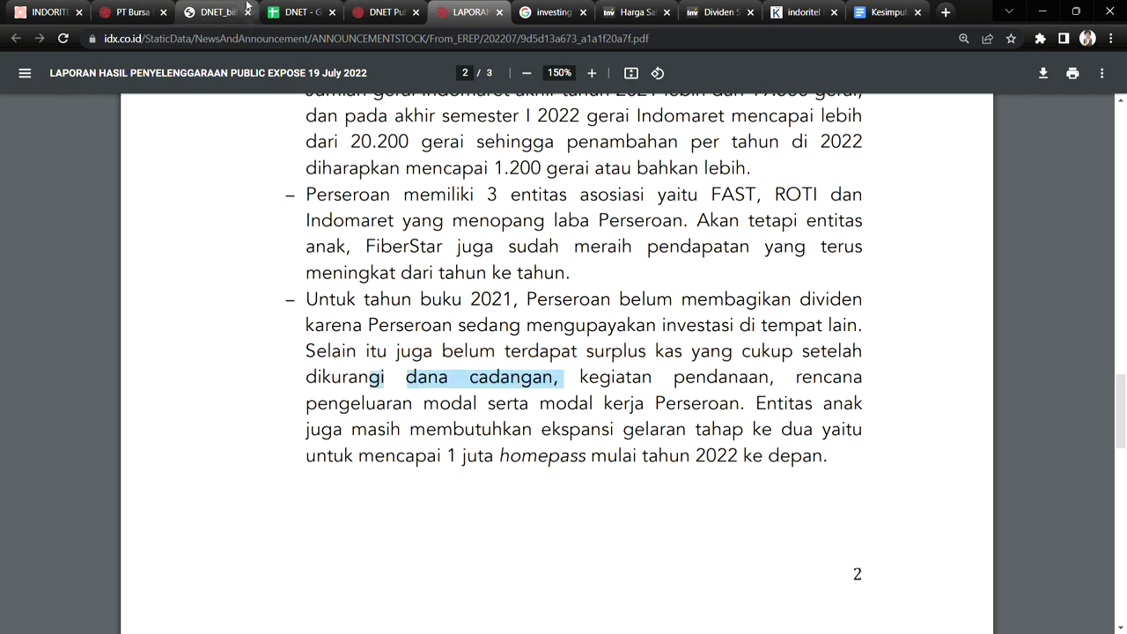
Return to the DNET spreadsheet and review the operating plus investing cash flow in D3:D6, D7 and D8.
left_click(283, 11)
left_click(517, 234)
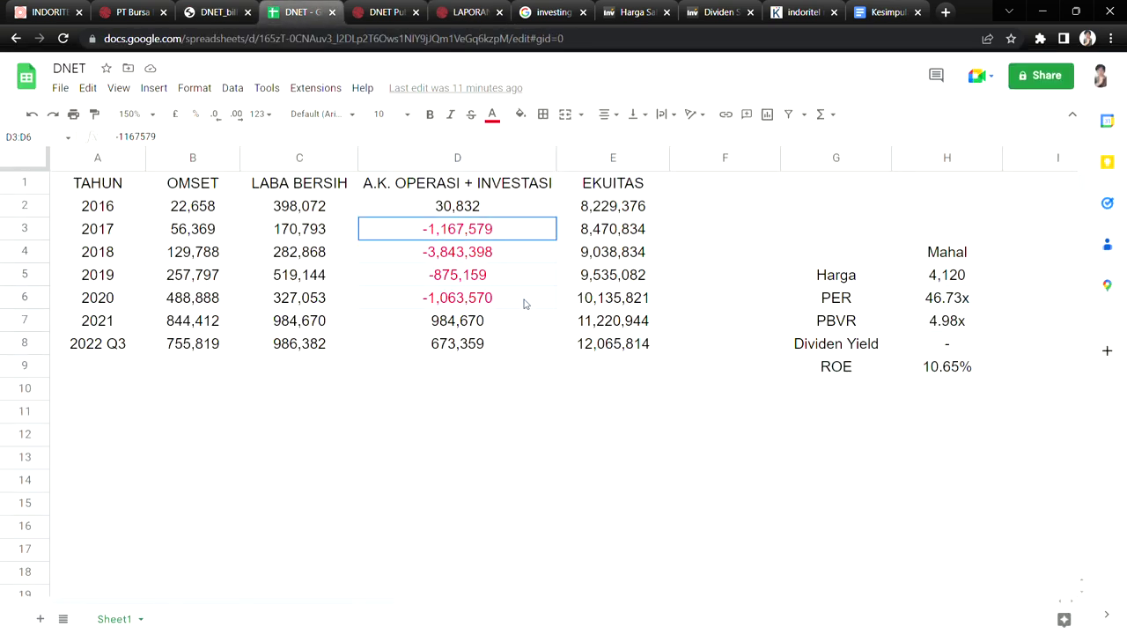
left_click_drag(517, 261, 503, 332)
left_click(502, 339)
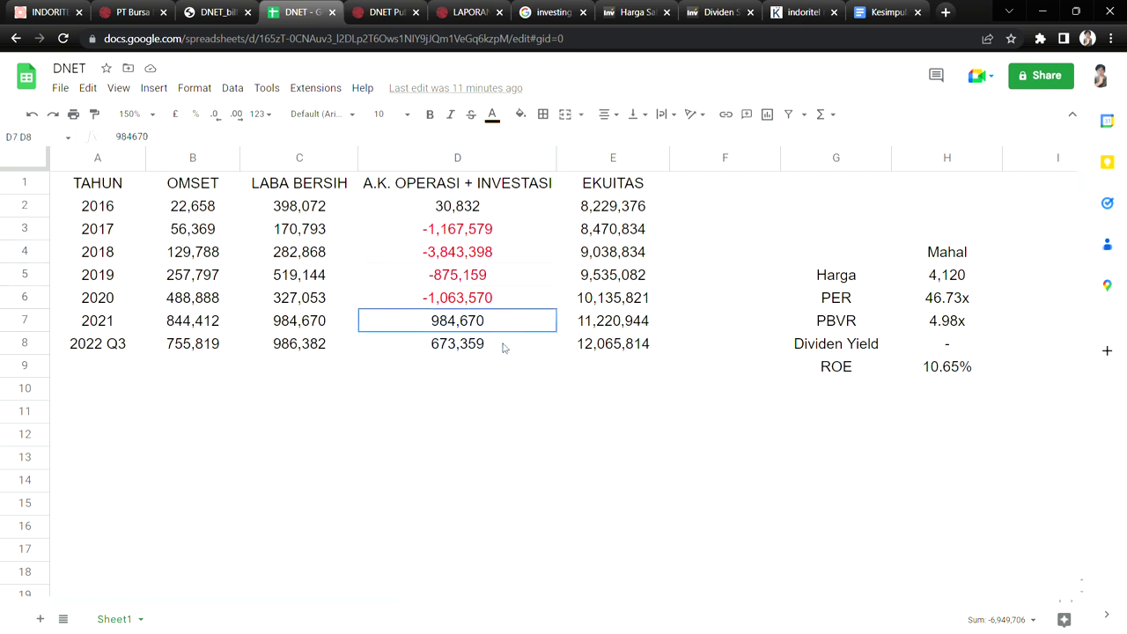
left_click(132, 328)
left_click(533, 345)
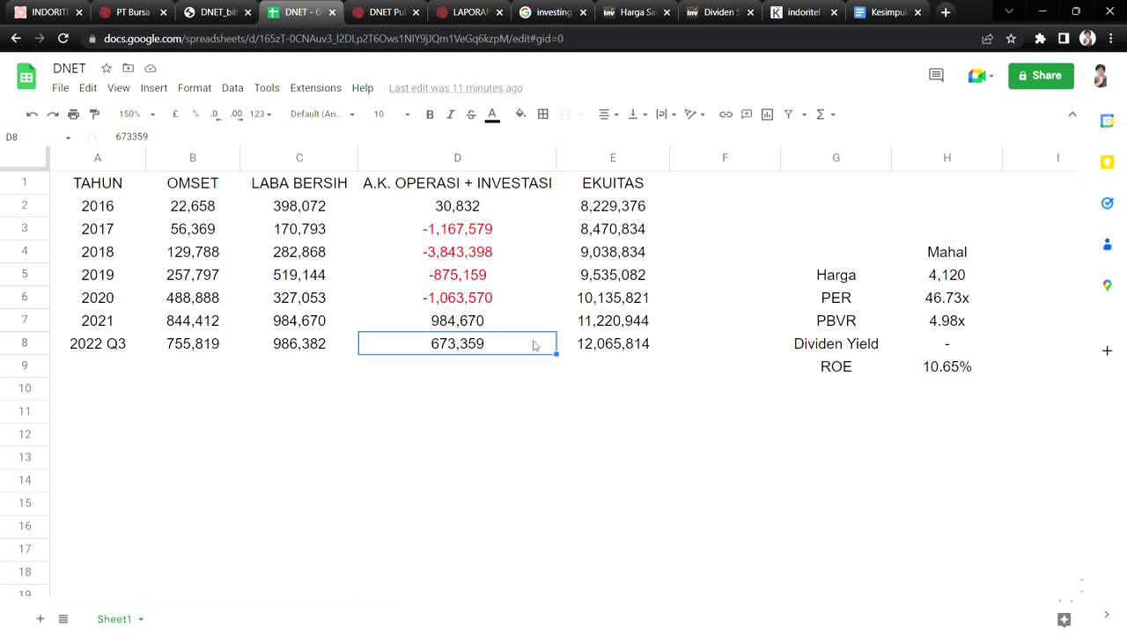
Return to the September 2022 financial statements and check the 30 September 2022 cash and cash equivalents under current assets.
left_click(216, 12)
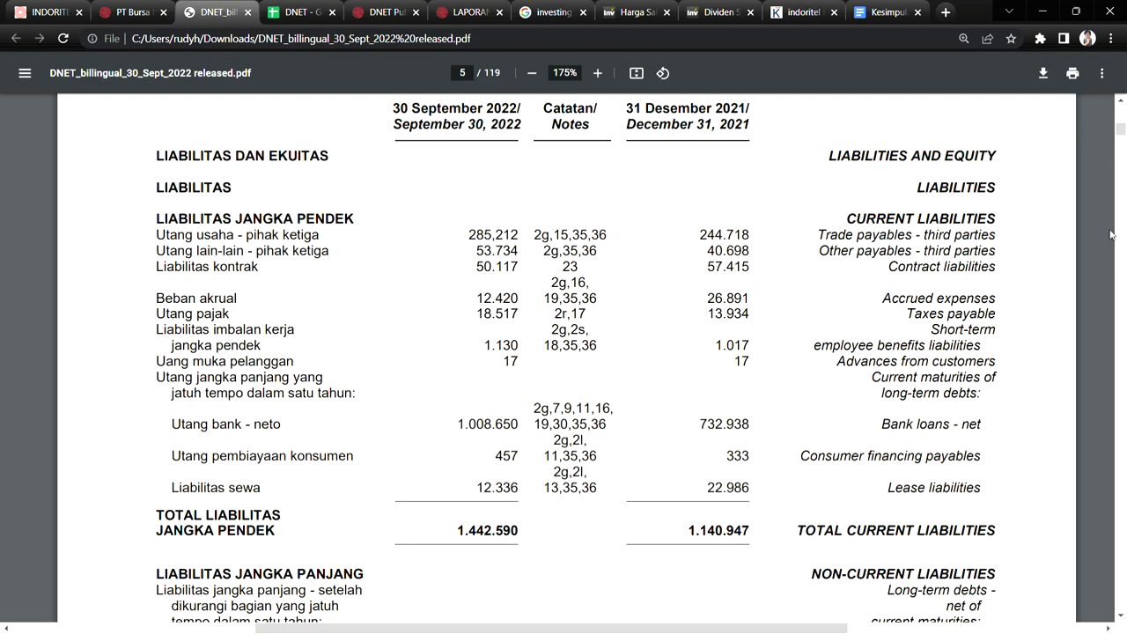
scroll(471, 378, "up", 15)
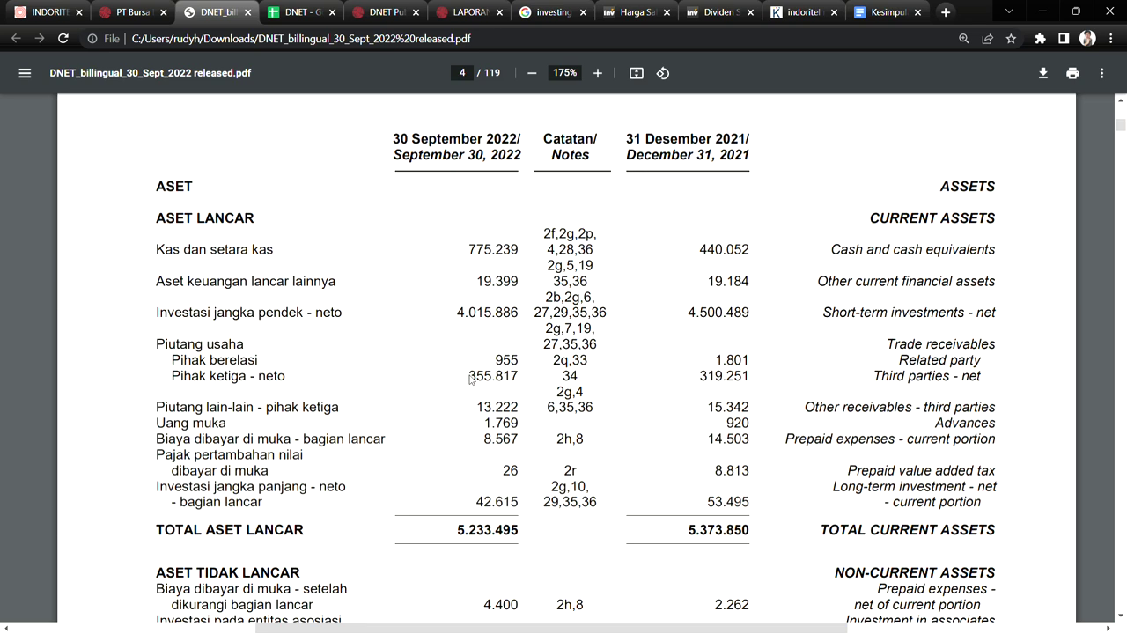
left_click_drag(468, 249, 514, 255)
left_click(498, 255)
left_click(514, 255)
Return to the 19 July 2022 public expose report and highlight the text about the subsidiary's need for second-phase network expansion.
left_click(464, 11)
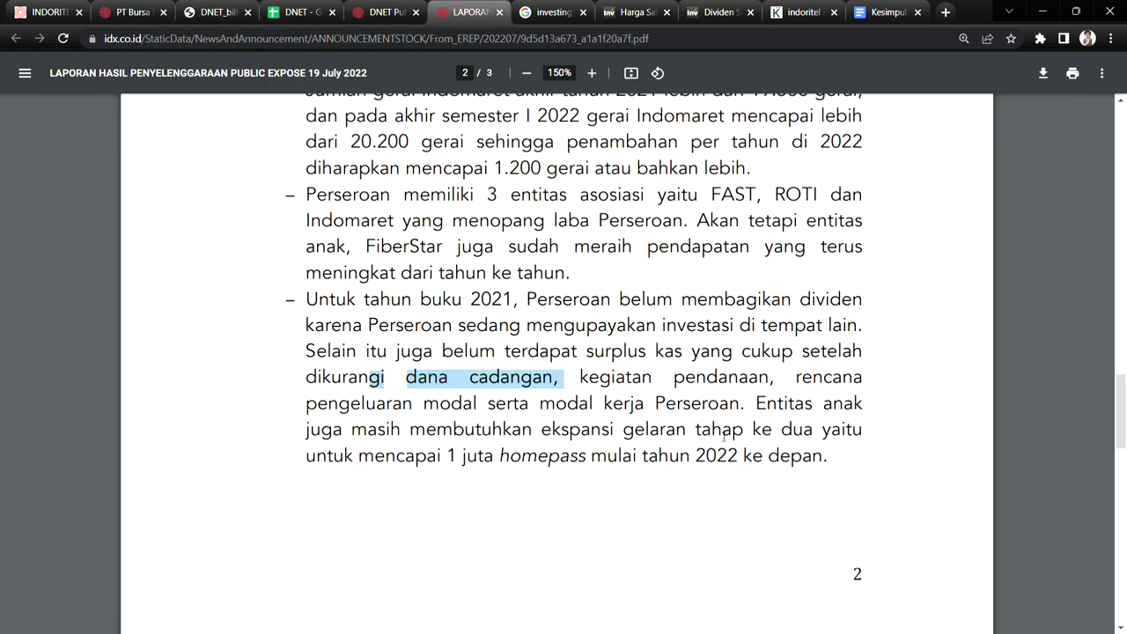
left_click(622, 417)
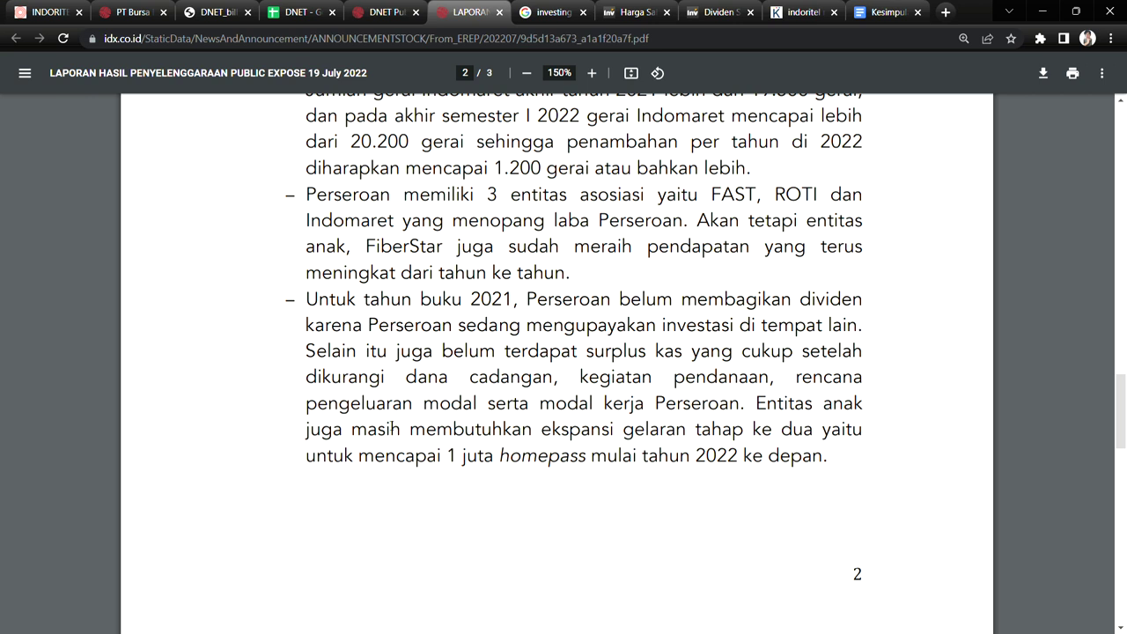
left_click_drag(353, 431, 727, 432)
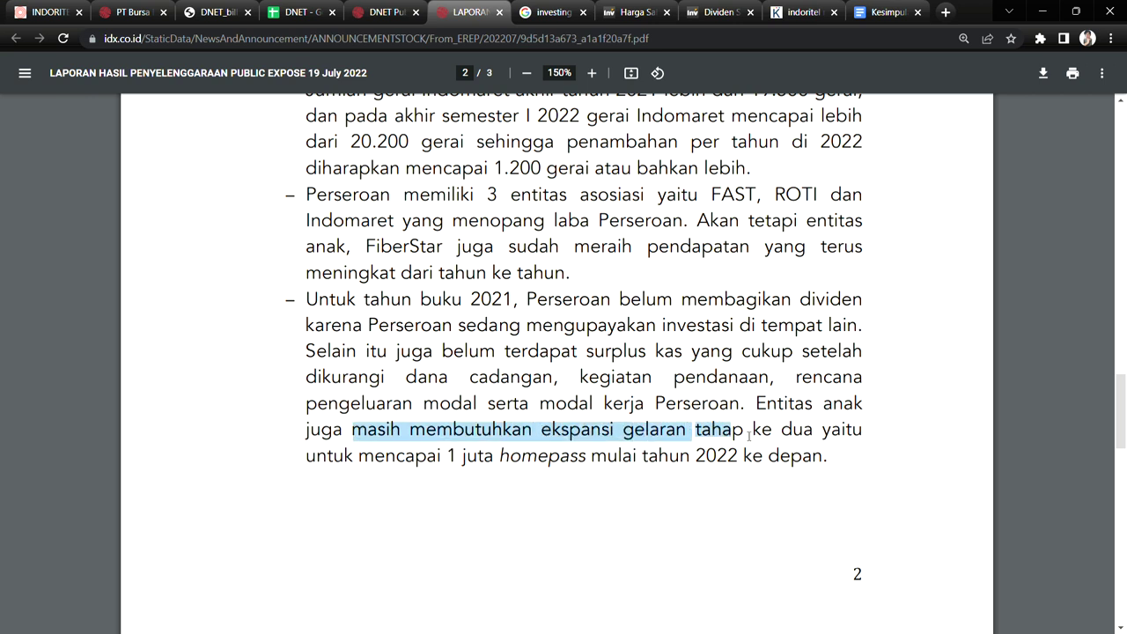
left_click(678, 434)
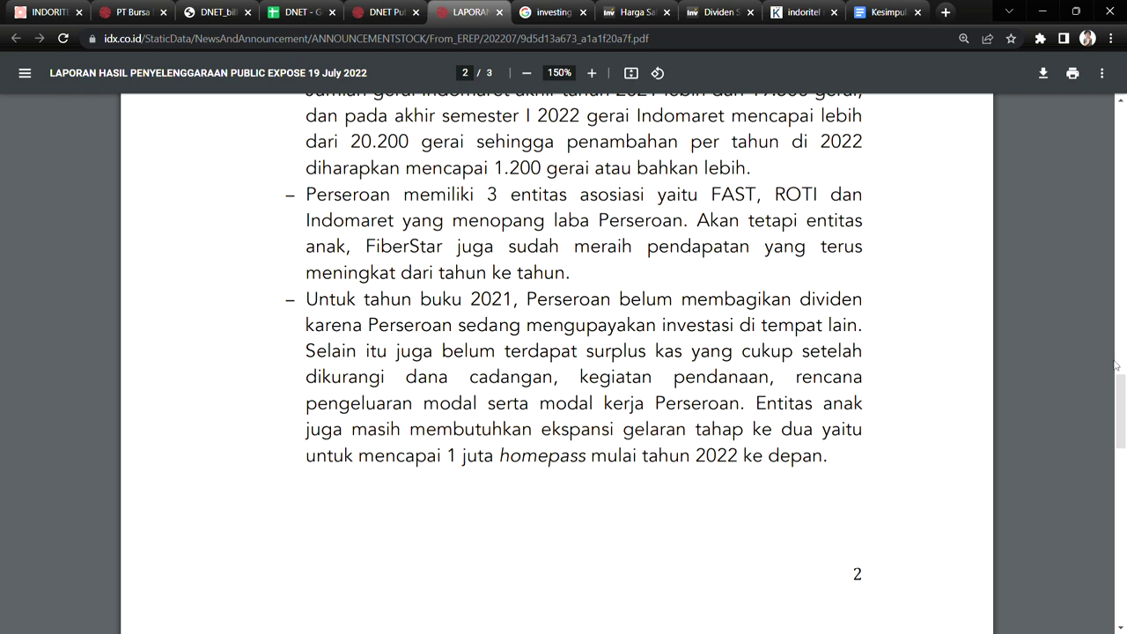
Read question 3 and its answers on FiberStar's capex budget and the impact of inflation on performance.
left_click_drag(1120, 404, 1124, 501)
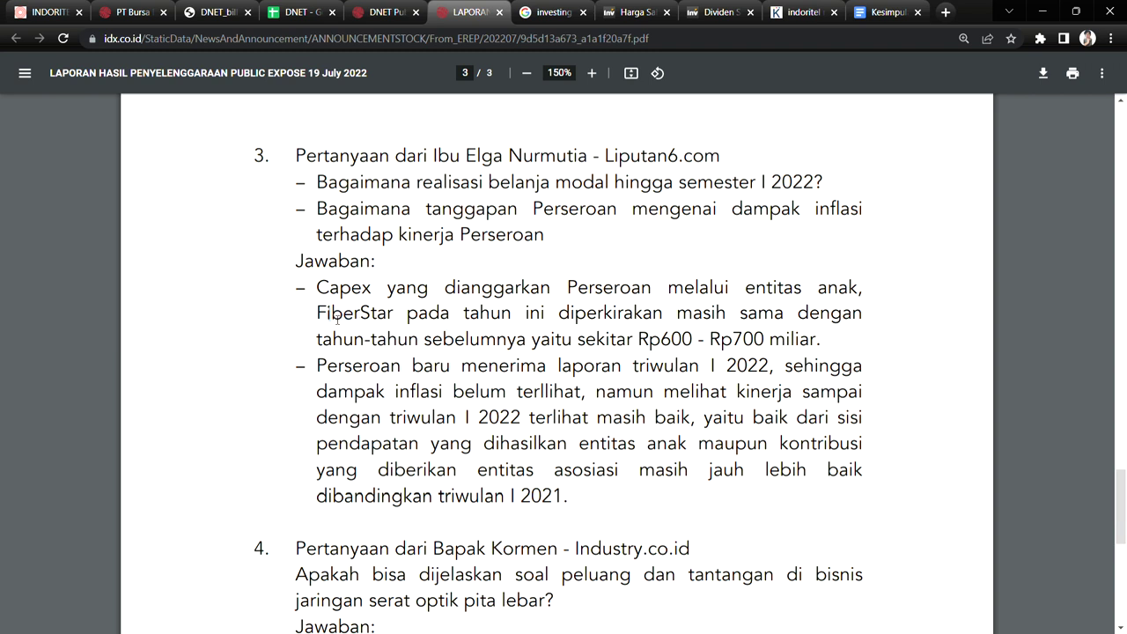
left_click_drag(333, 319, 394, 317)
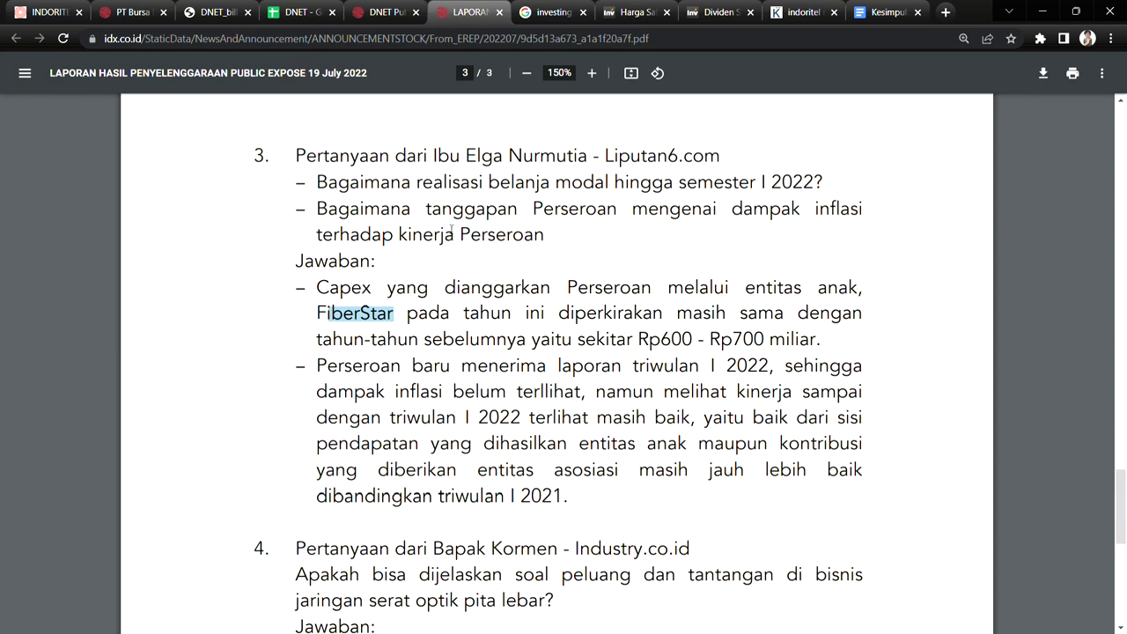
left_click_drag(395, 220, 797, 214)
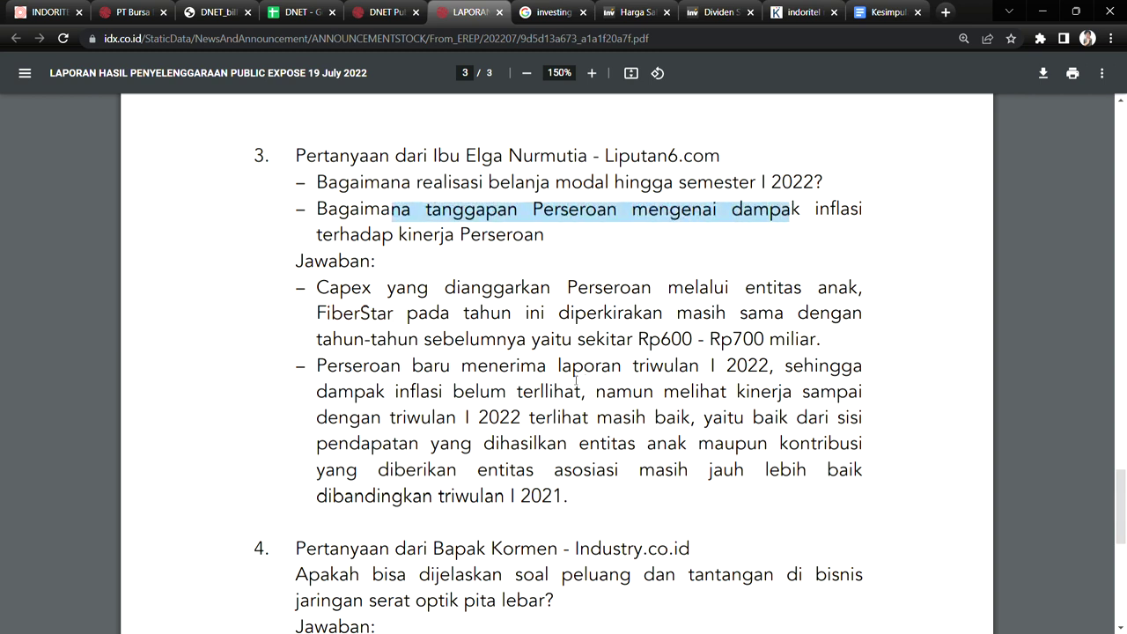
left_click_drag(456, 419, 530, 405)
double_click(500, 417)
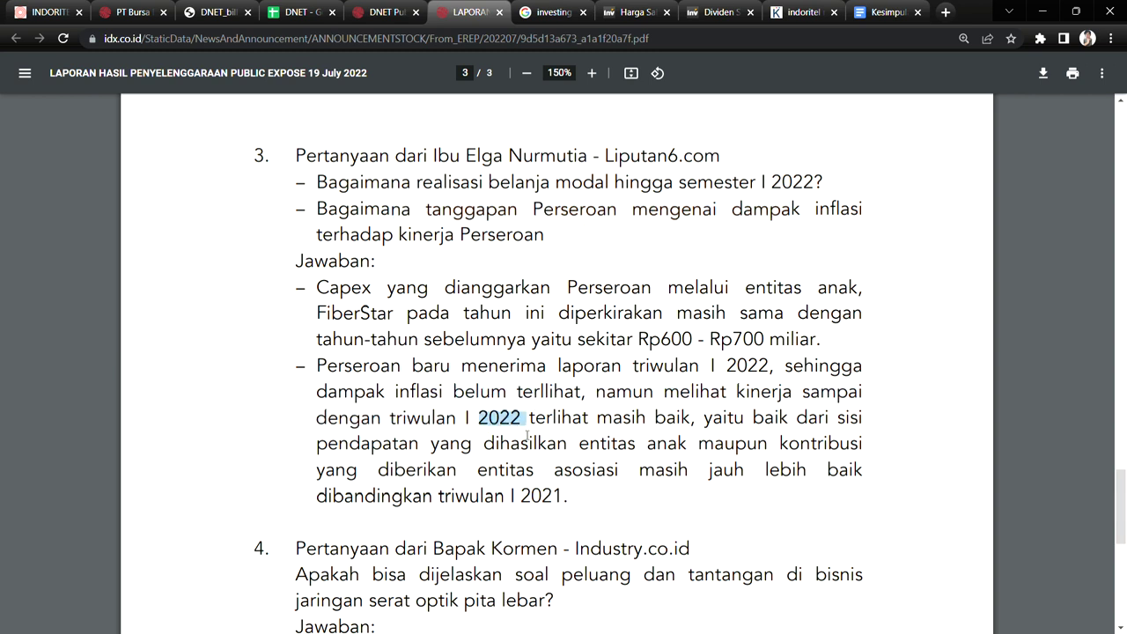
Read question 4 and its answer about opportunities and challenges in the fibre-optic broadband business, highlighting the key phrases.
scroll(1113, 509, "down", 3)
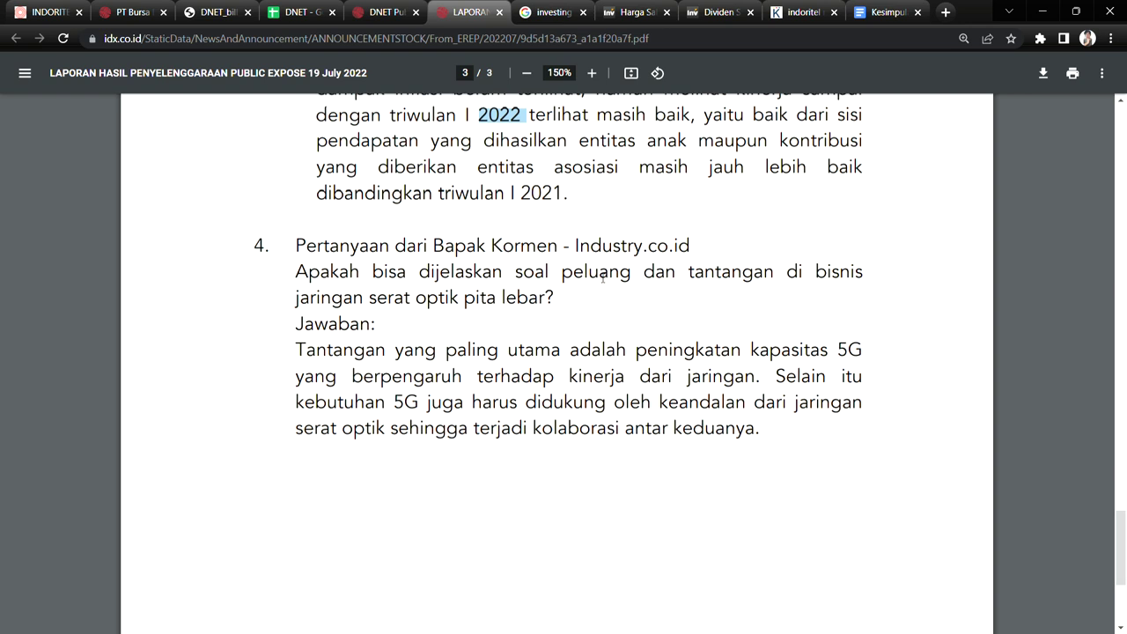
left_click_drag(334, 301, 509, 307)
left_click_drag(343, 351, 836, 352)
left_click_drag(491, 377, 748, 384)
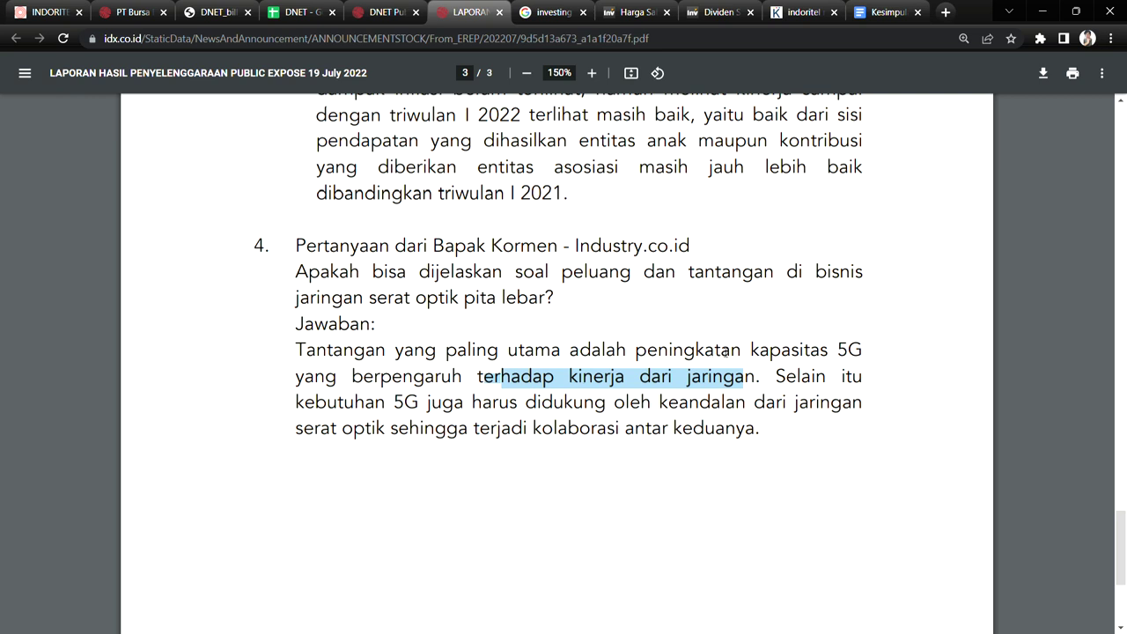
left_click(814, 356)
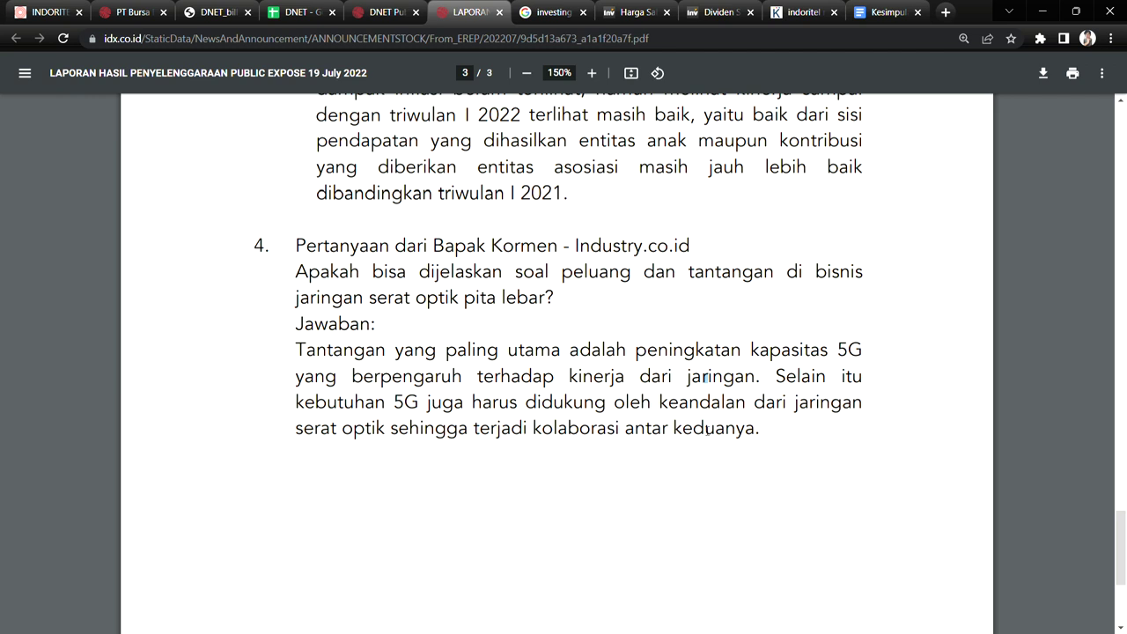
Highlight "peningkatan kapasitas 5G" as the main challenge named in question 4's answer.
mouse_move(1117, 542)
left_mouse_down()
mouse_move(1118, 575)
mouse_move(1124, 482)
mouse_move(1122, 523)
left_mouse_up()
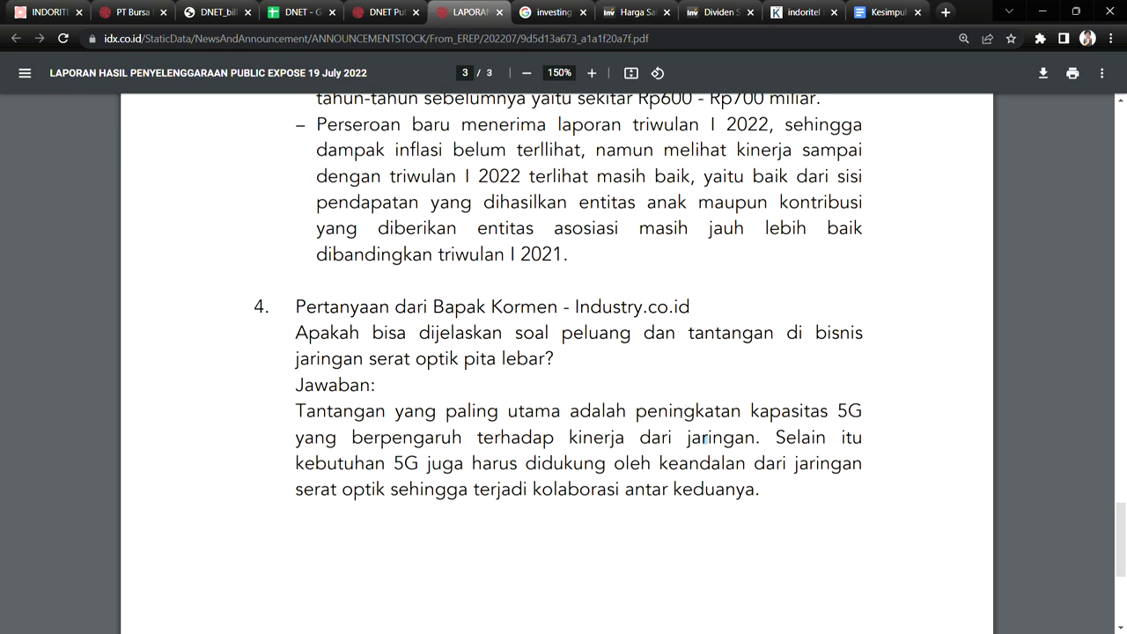
left_click_drag(636, 410, 869, 417)
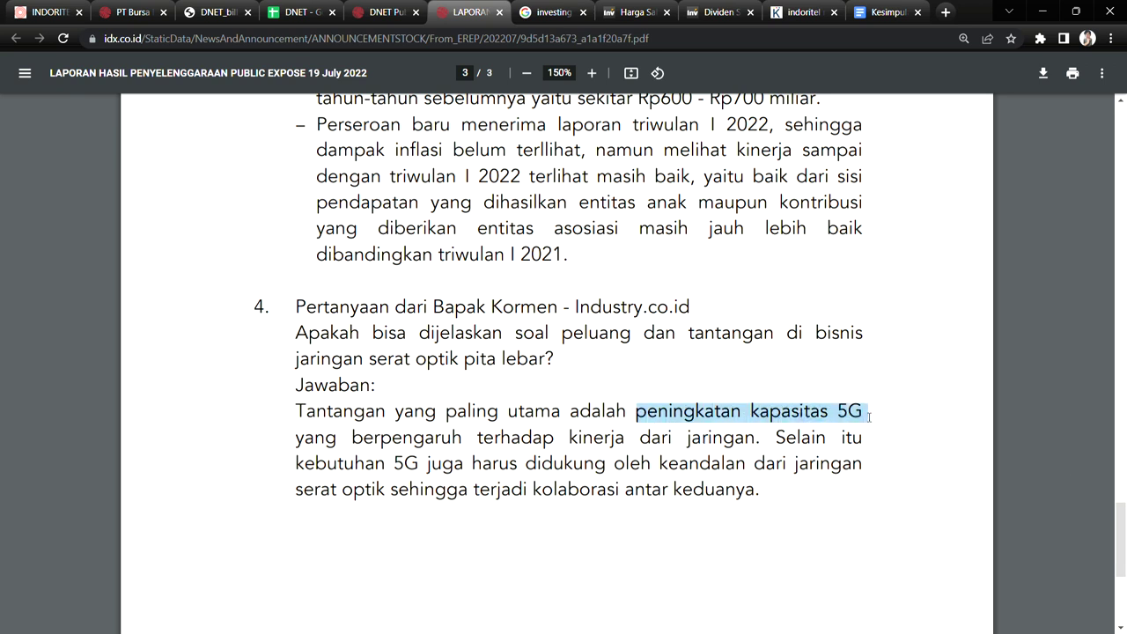
left_click_drag(296, 411, 465, 414)
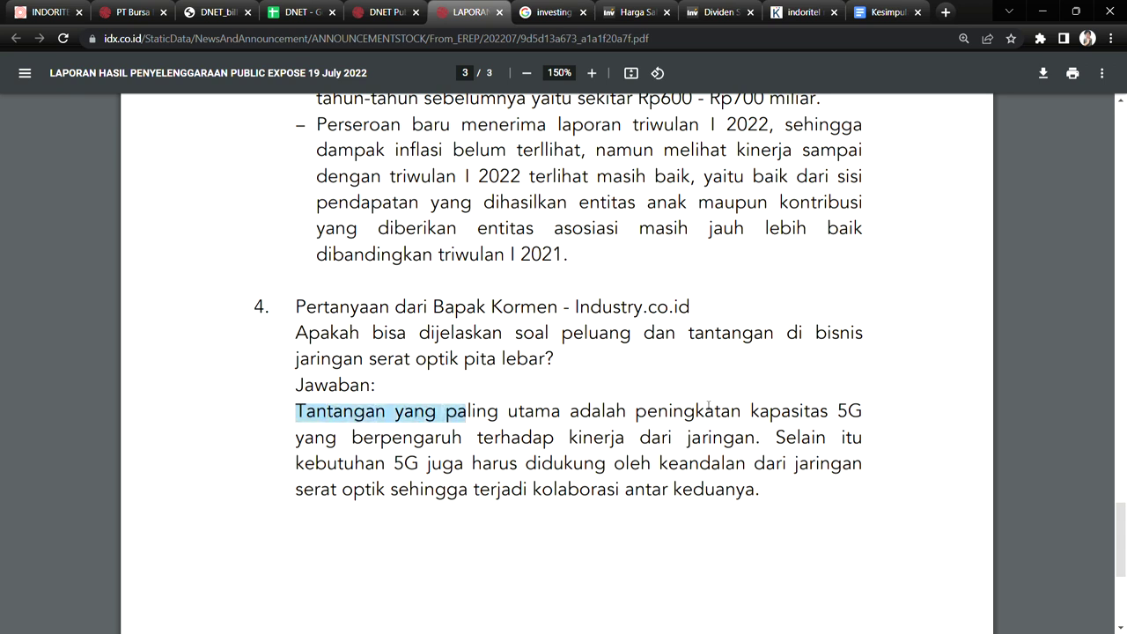
left_click(465, 414)
left_click_drag(648, 411, 850, 413)
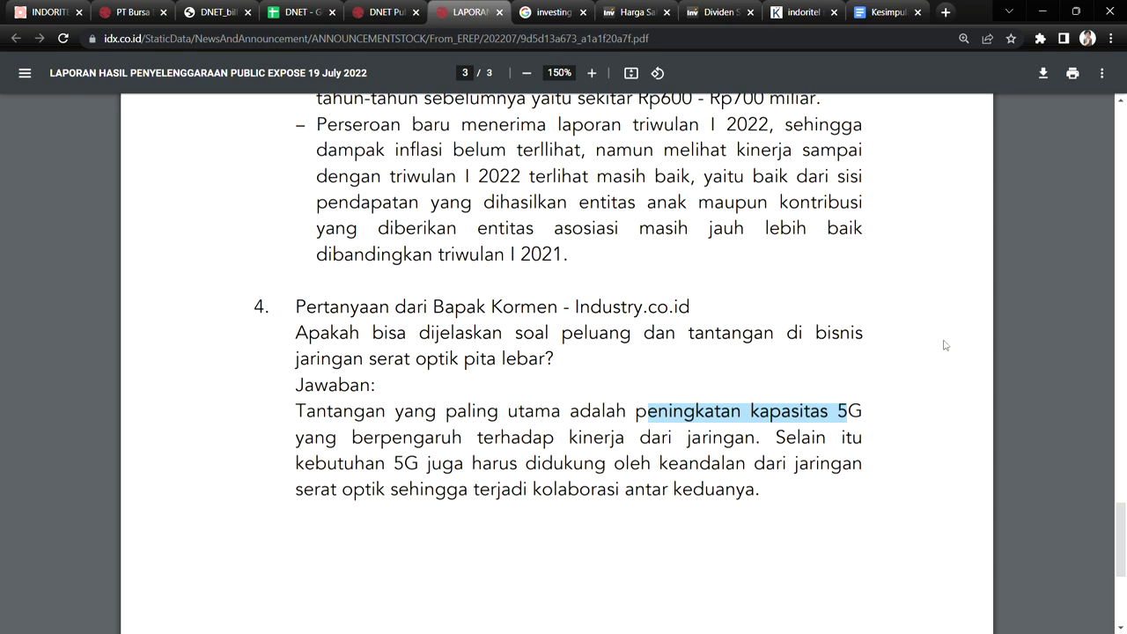
Go back to the start of the report, and return the DNET Public Expose 2022 presentation to its first slide.
left_click_drag(1124, 549, 1124, 132)
left_click(396, 7)
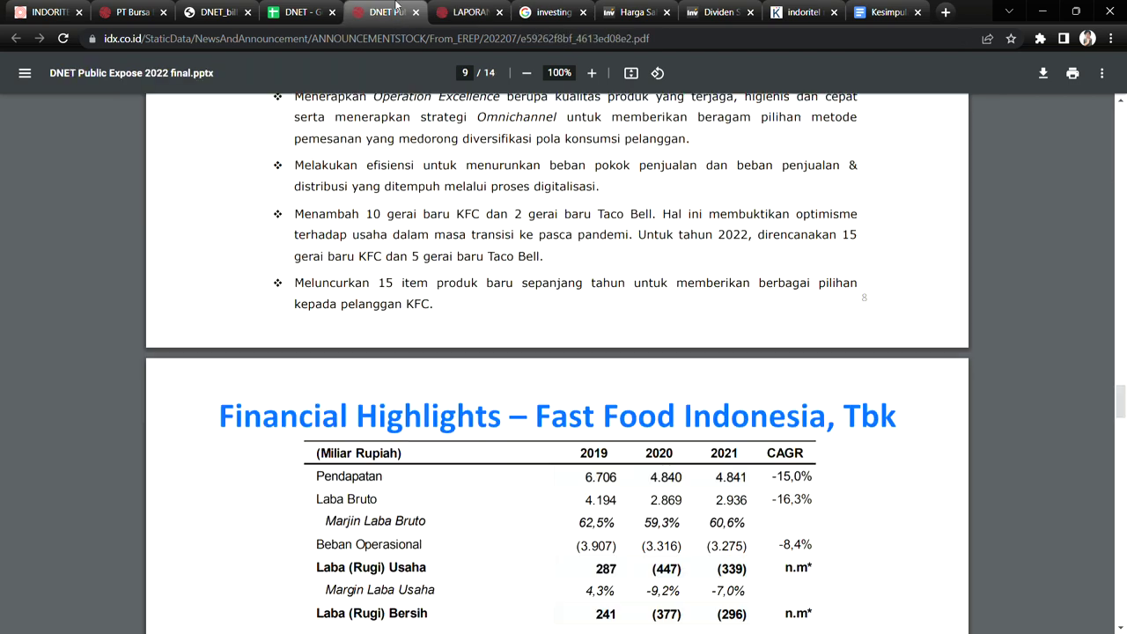
left_click_drag(1120, 396, 1119, 118)
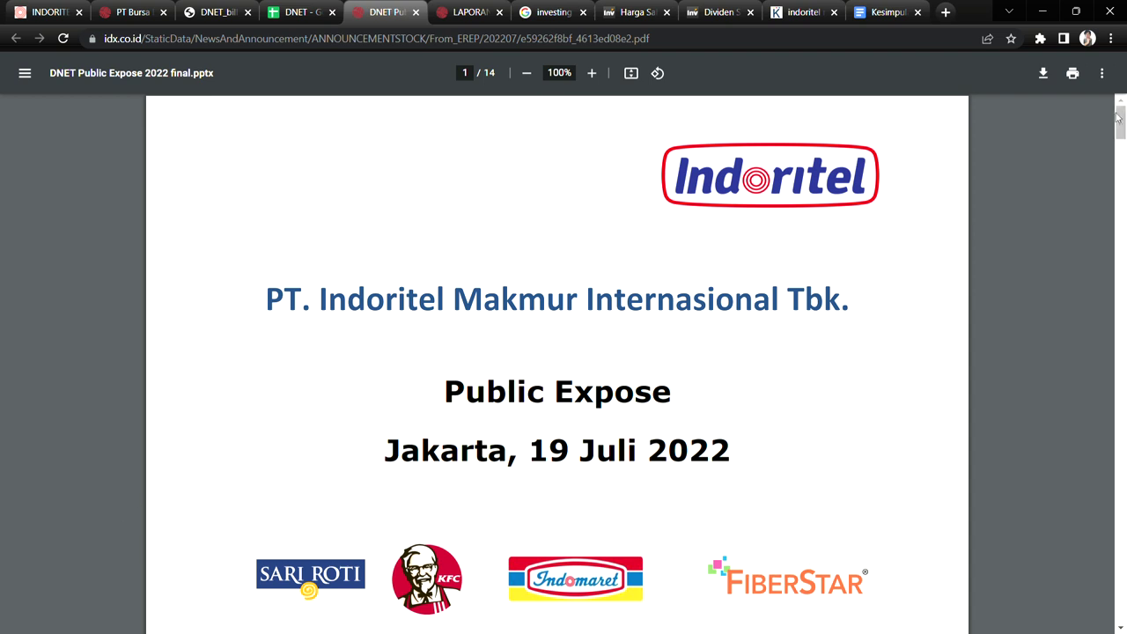
Find the income statement in the September 2022 financial statements and compare revenue from contracts with customers for 2021 and 2022.
left_click(210, 7)
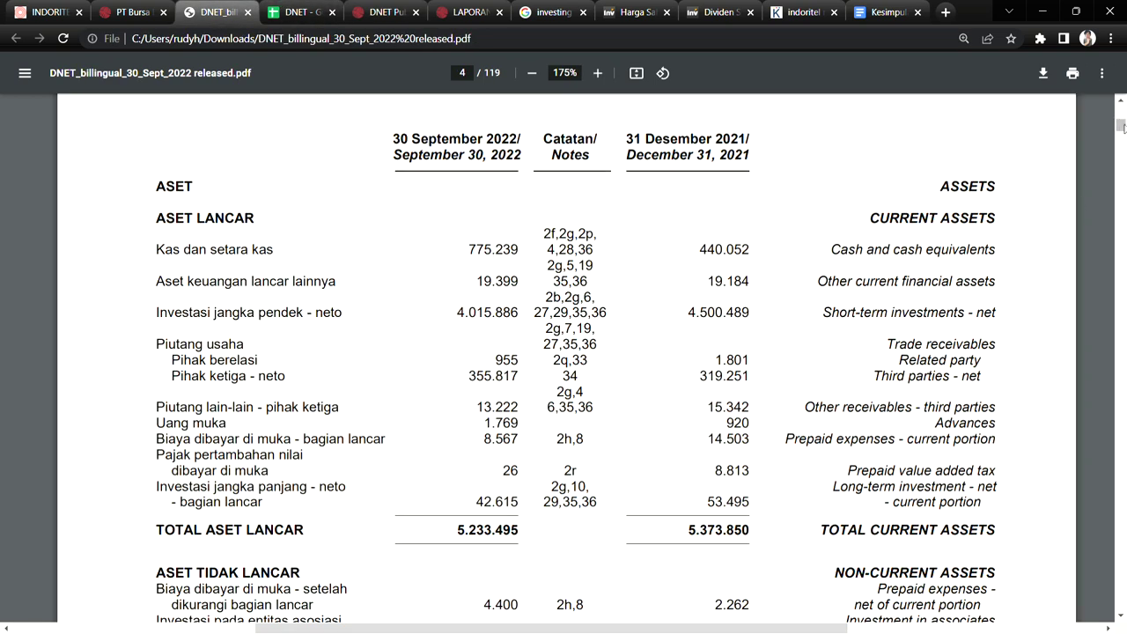
scroll(706, 420, "down", 5)
scroll(706, 421, "down", 20)
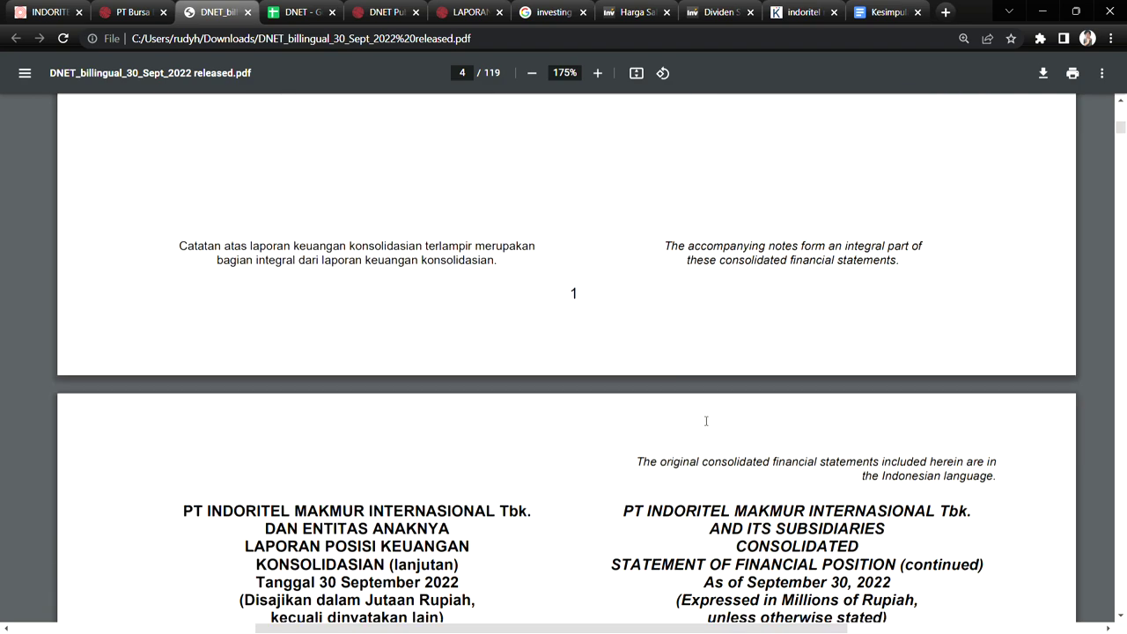
scroll(705, 420, "down", 20)
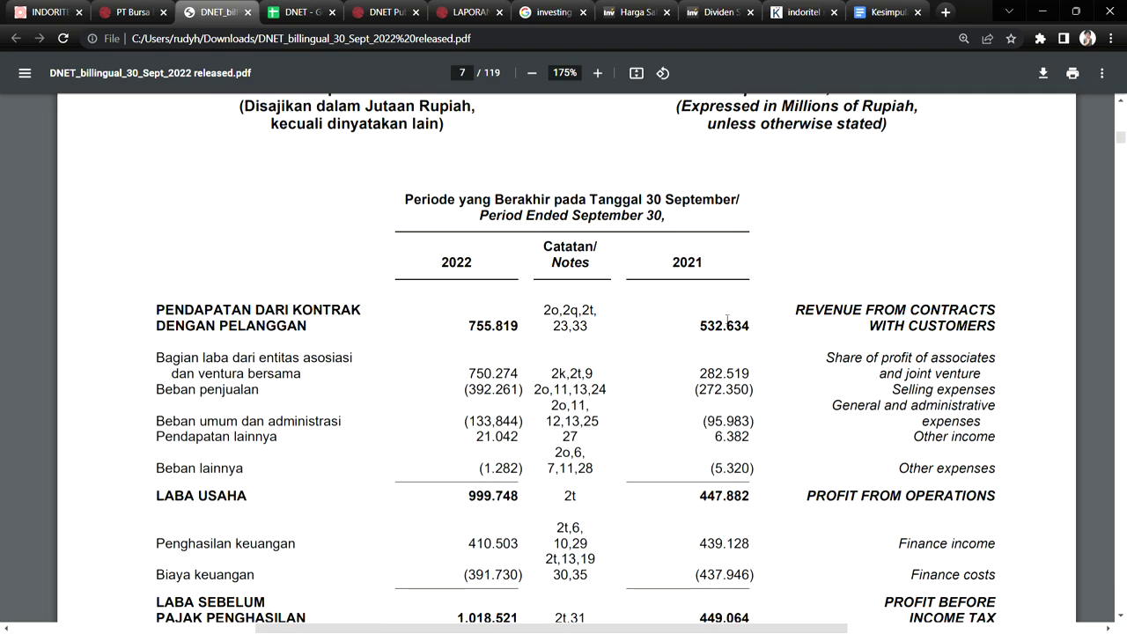
left_click_drag(699, 326, 747, 326)
left_click_drag(467, 326, 507, 329)
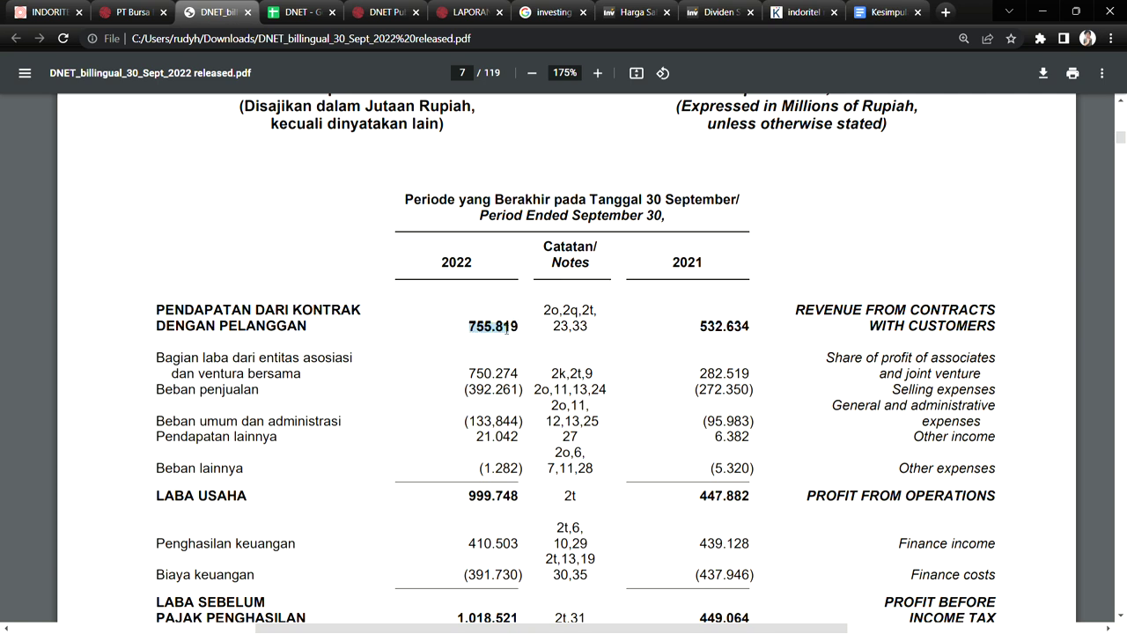
left_click(558, 351)
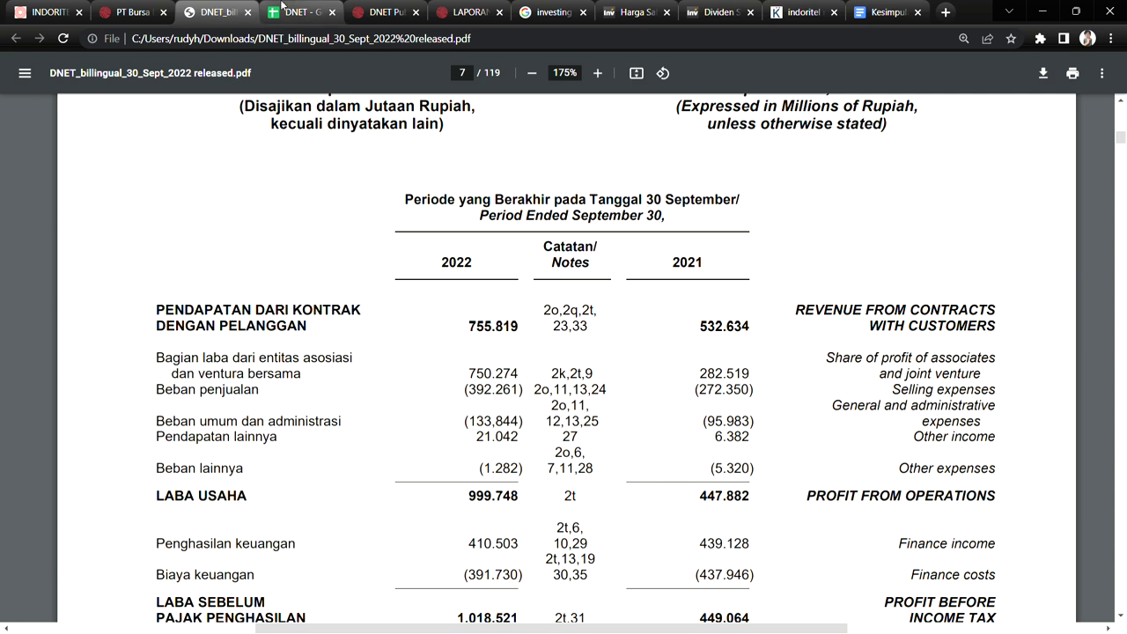
Close the "investing dnet" Google search results and examine the DNET maximum-period price chart on Investing.com.
left_click(299, 11)
left_click(489, 10)
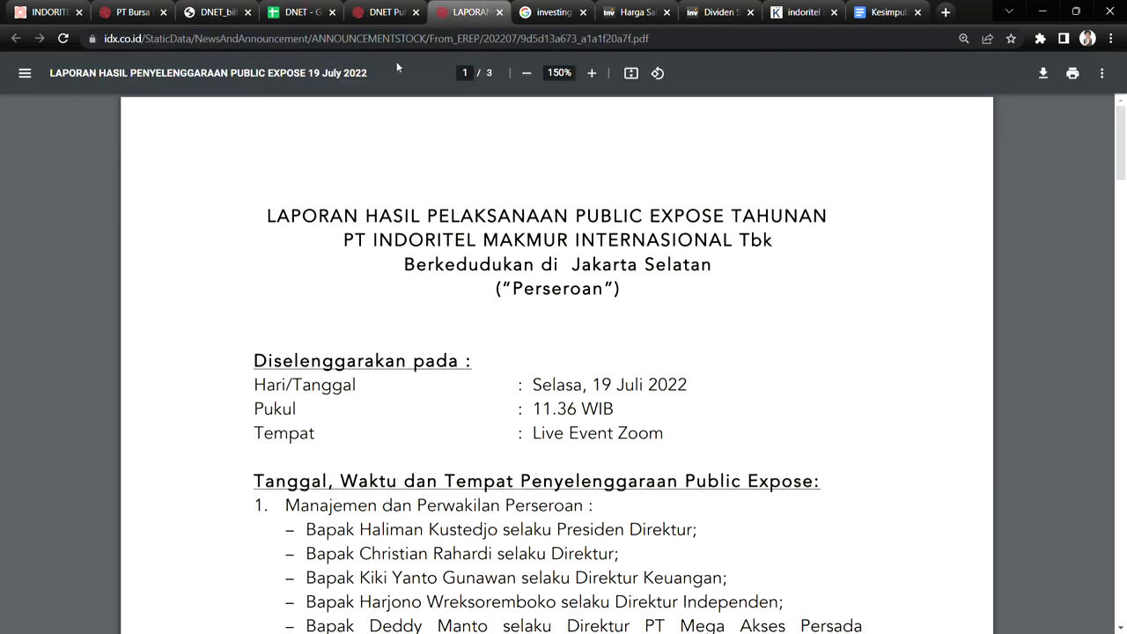
left_click(558, 7)
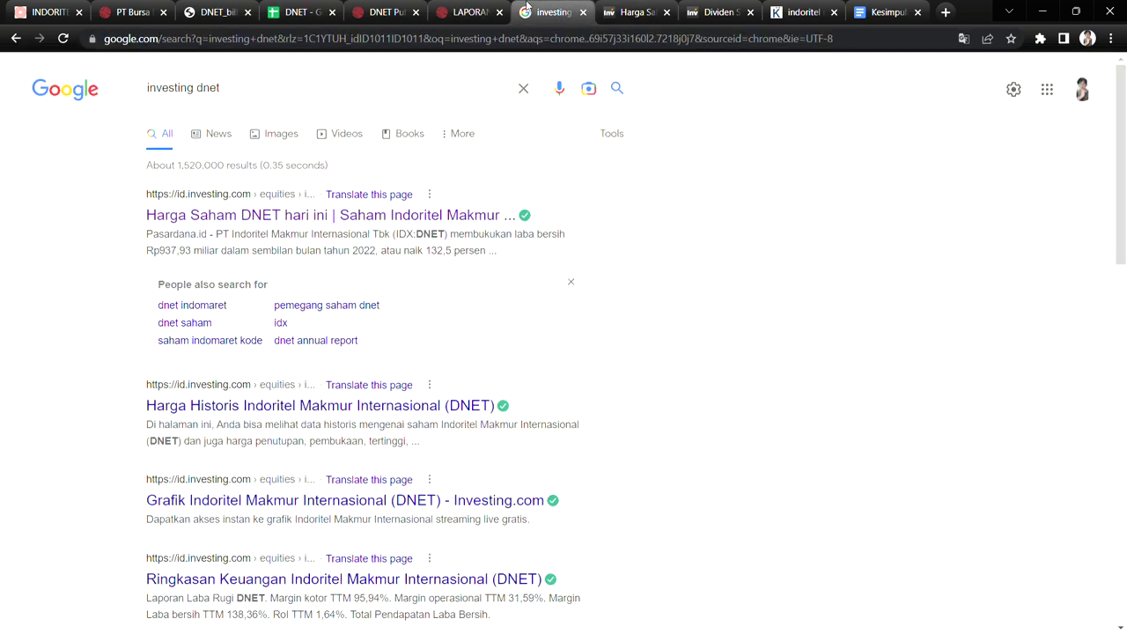
left_click(583, 12)
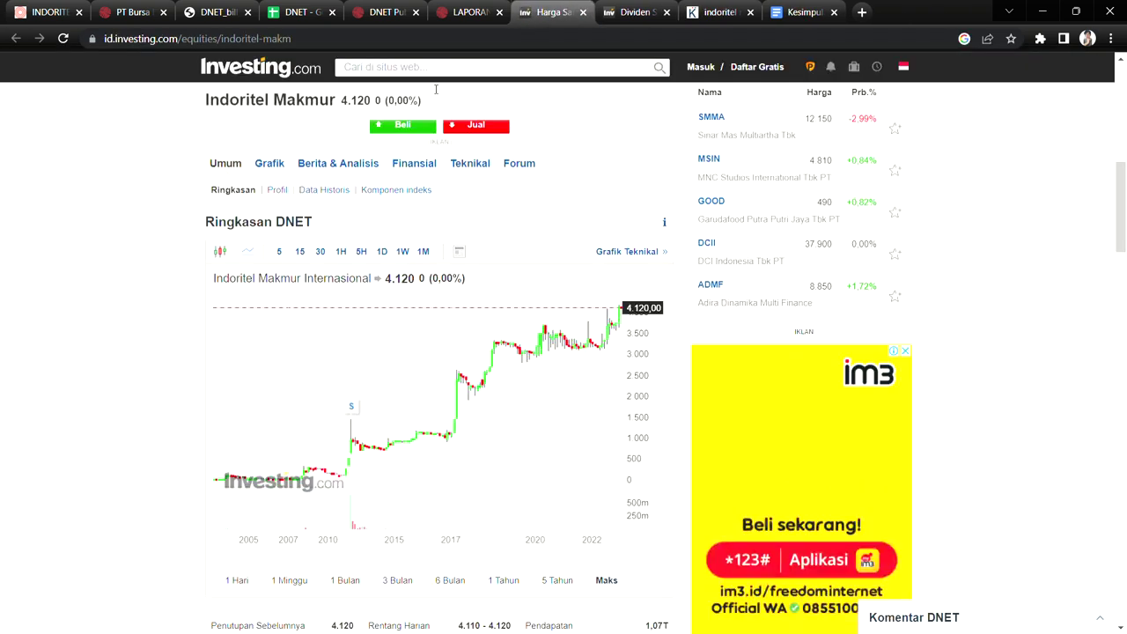
scroll(1121, 208, "down", 1)
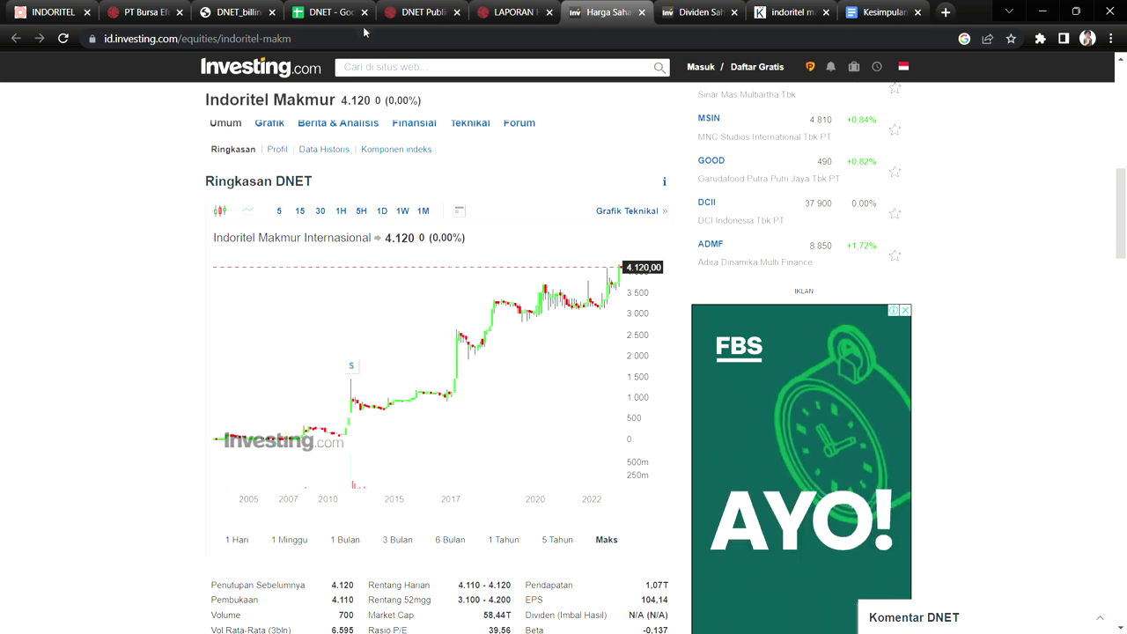
Review DNET's dividend history alongside its price chart on Investing.com, and return to the DNET spreadsheet.
left_click(678, 12)
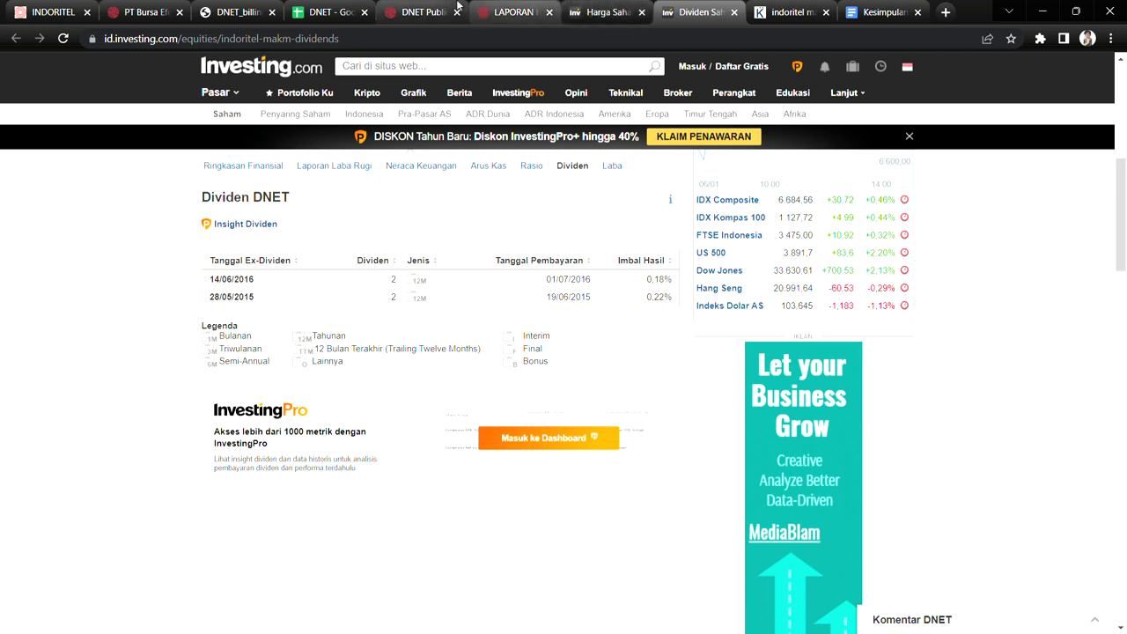
left_click(422, 13)
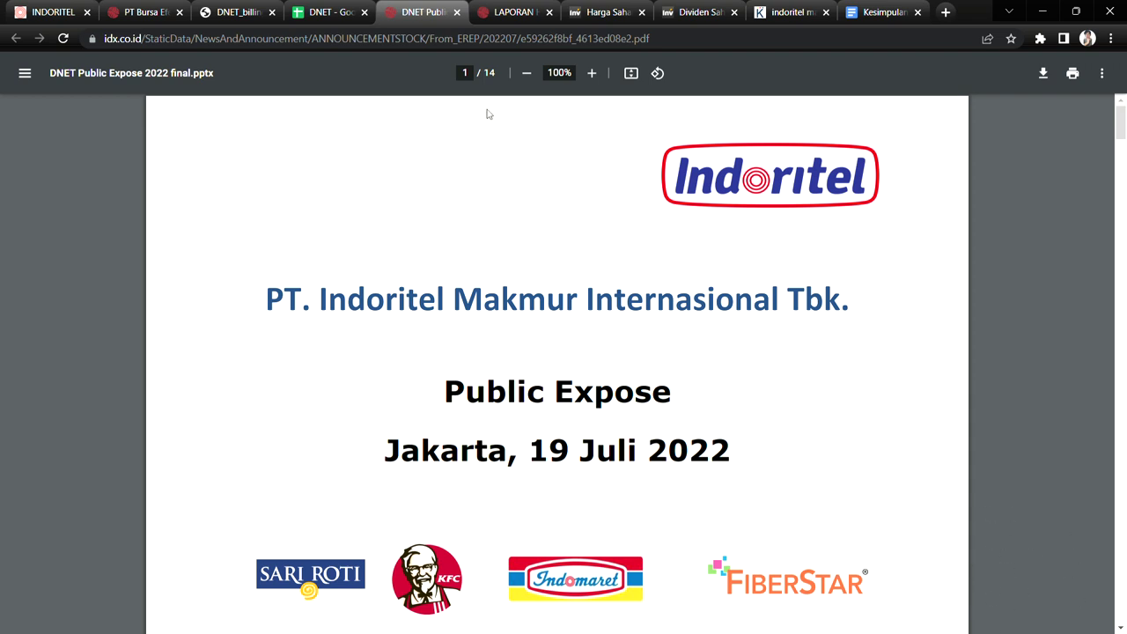
left_click(515, 12)
left_click(607, 12)
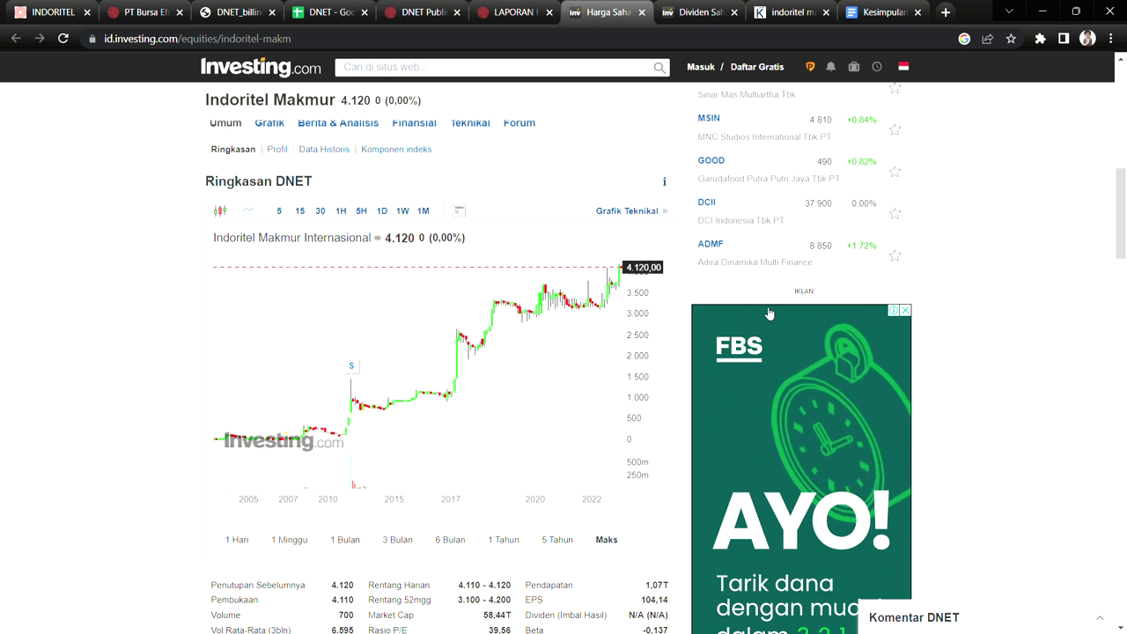
left_click(699, 7)
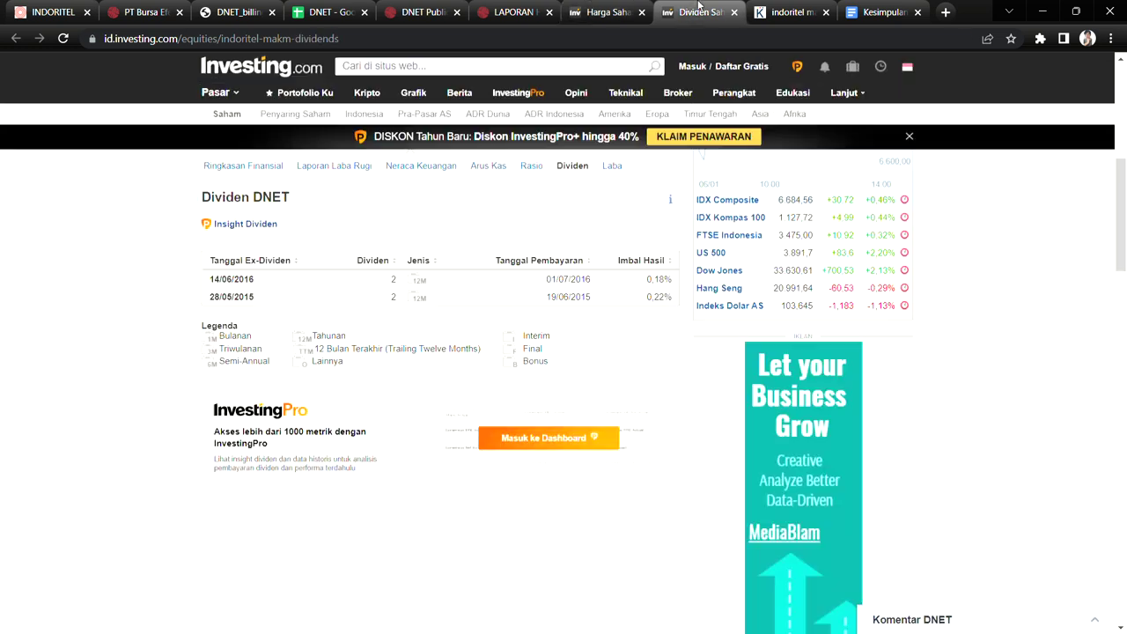
left_click(581, 7)
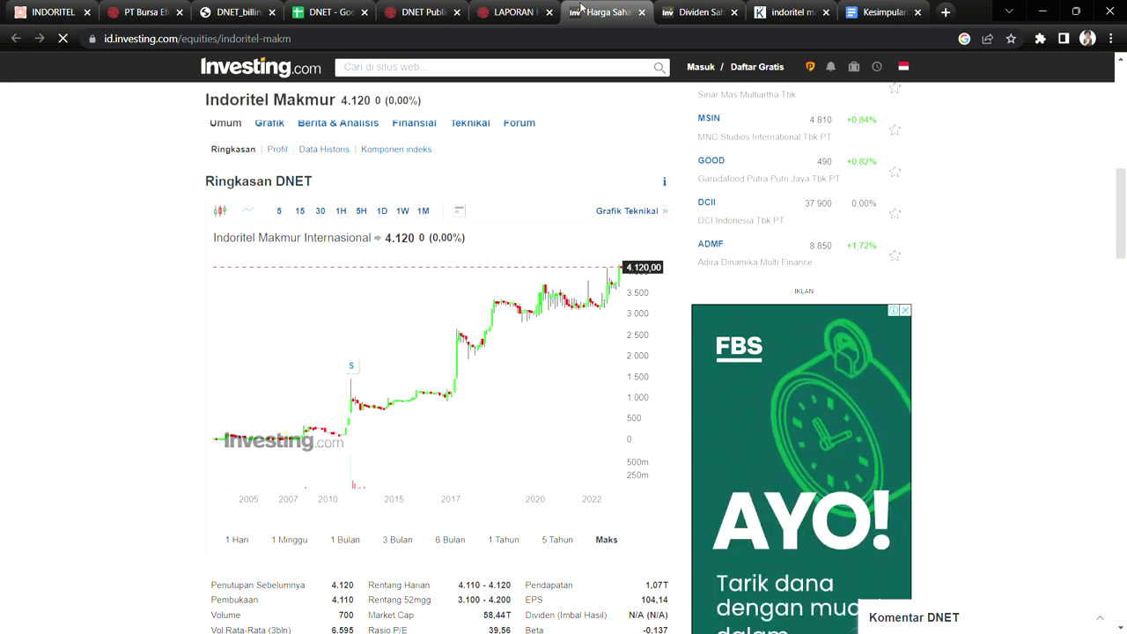
left_click(699, 16)
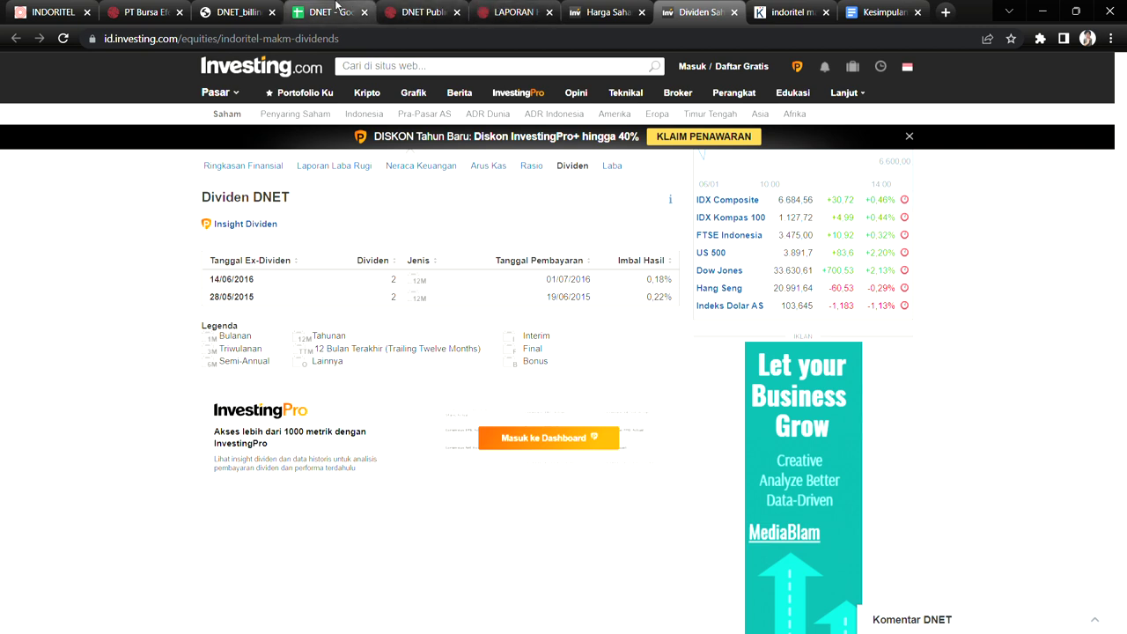
left_click(320, 12)
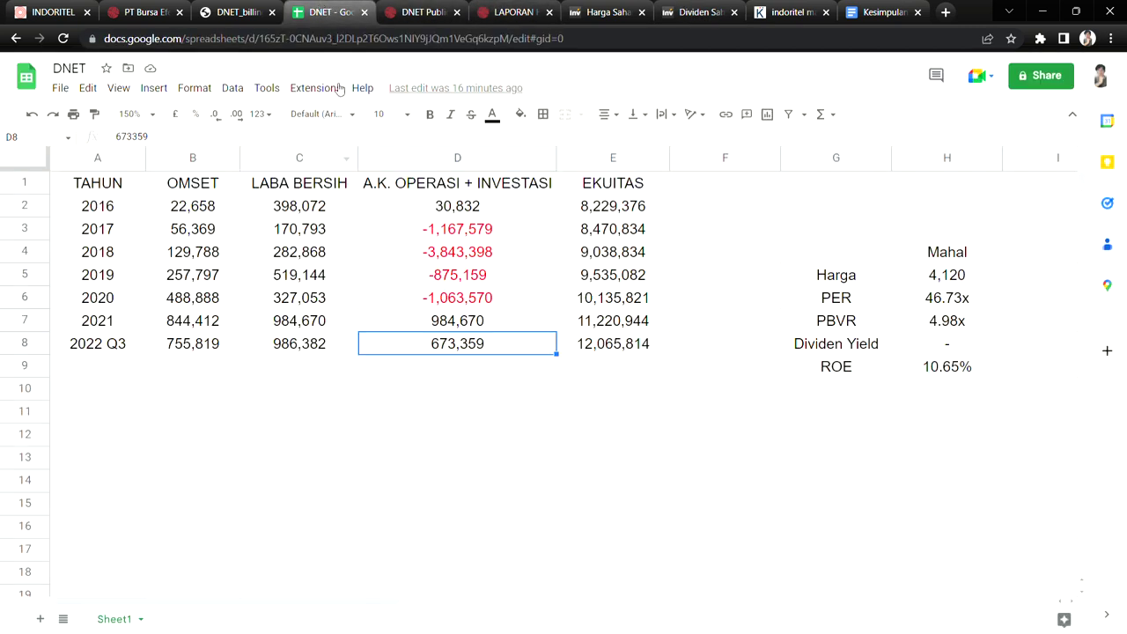
Check the September 30, 2022 cash and cash equivalents in the DNET financial statements, and view the Kontan search results for Indoritel.
left_click(237, 11)
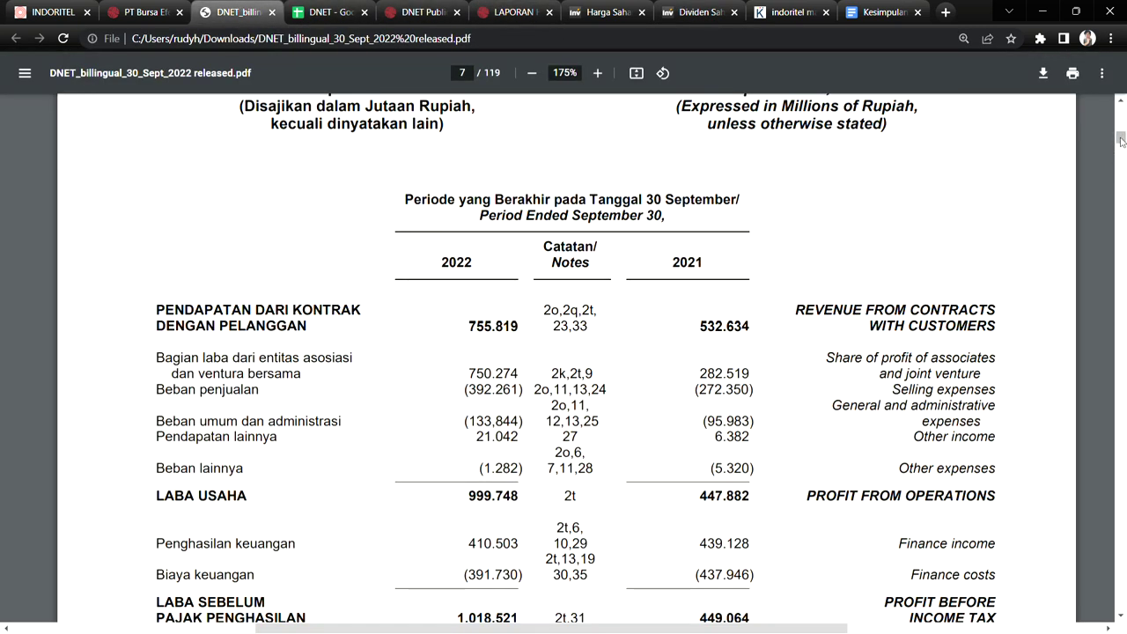
left_click_drag(1119, 138, 1120, 124)
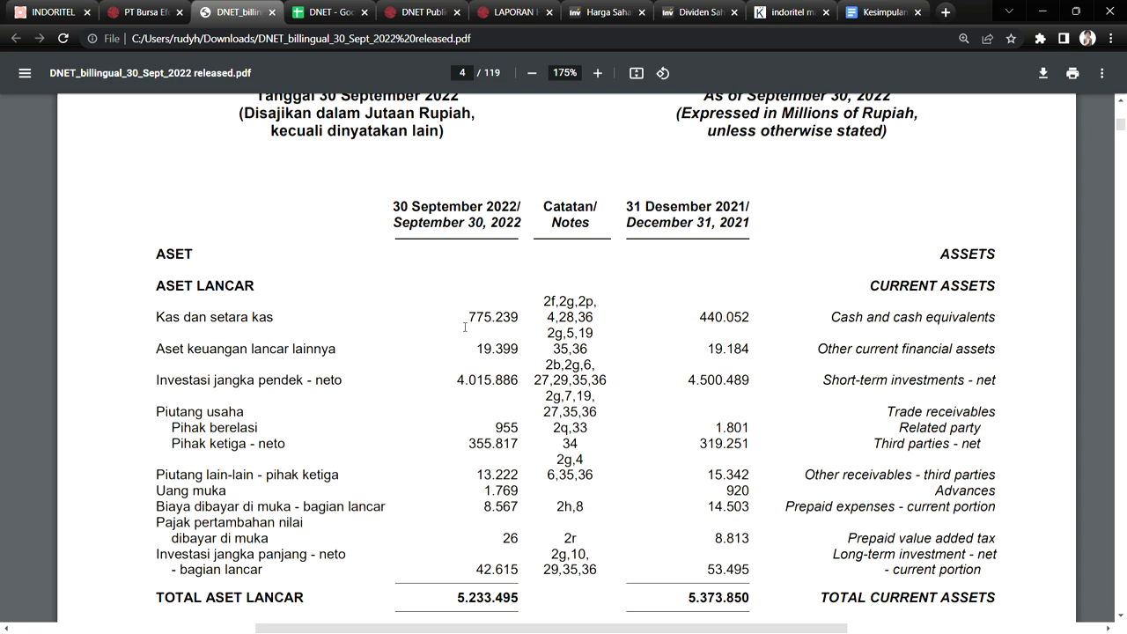
double_click(212, 318)
left_click_drag(468, 317, 505, 319)
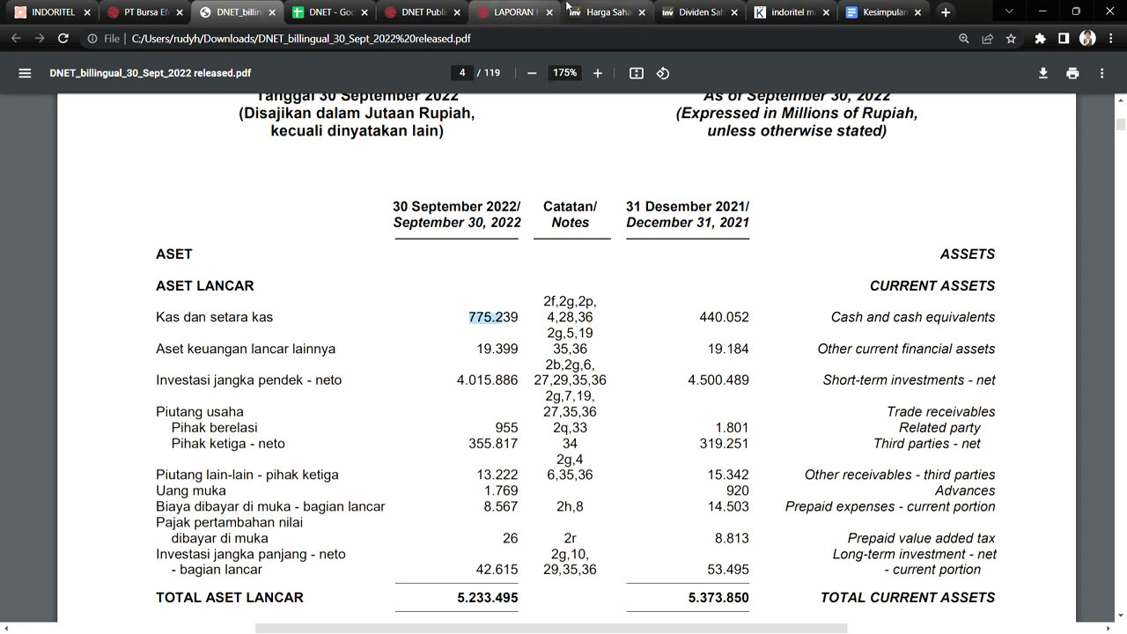
left_click(688, 7)
left_click(789, 13)
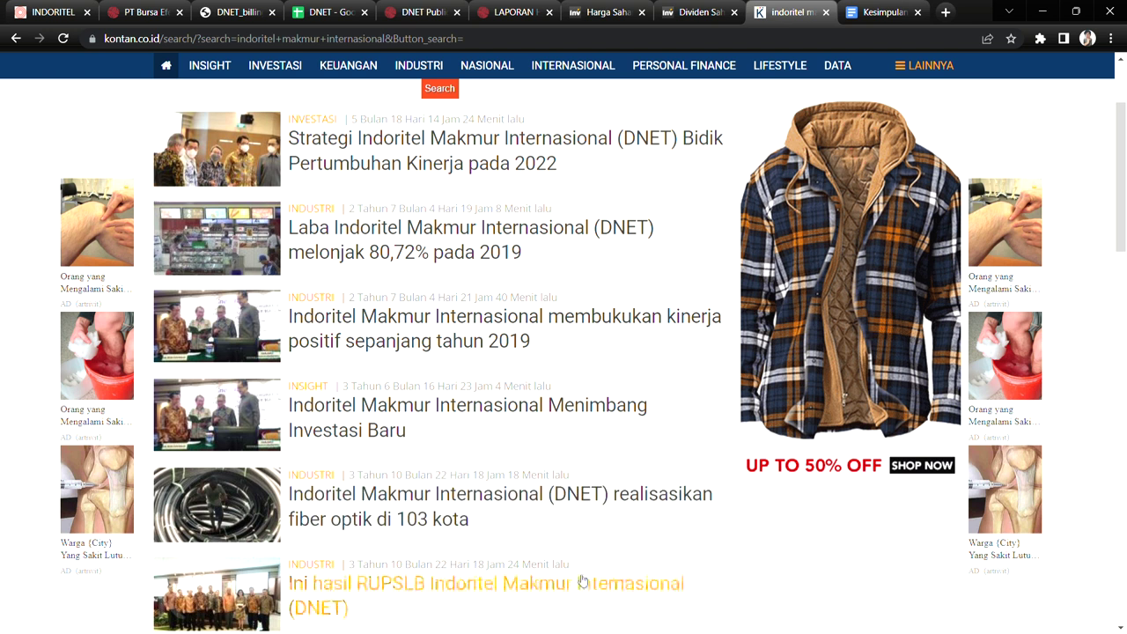
In the "Kesimpulan analisa saham" document, write "DNET atau indoritel ( perusahaan investasi )" below the KESIMPULAN heading.
left_click(873, 11)
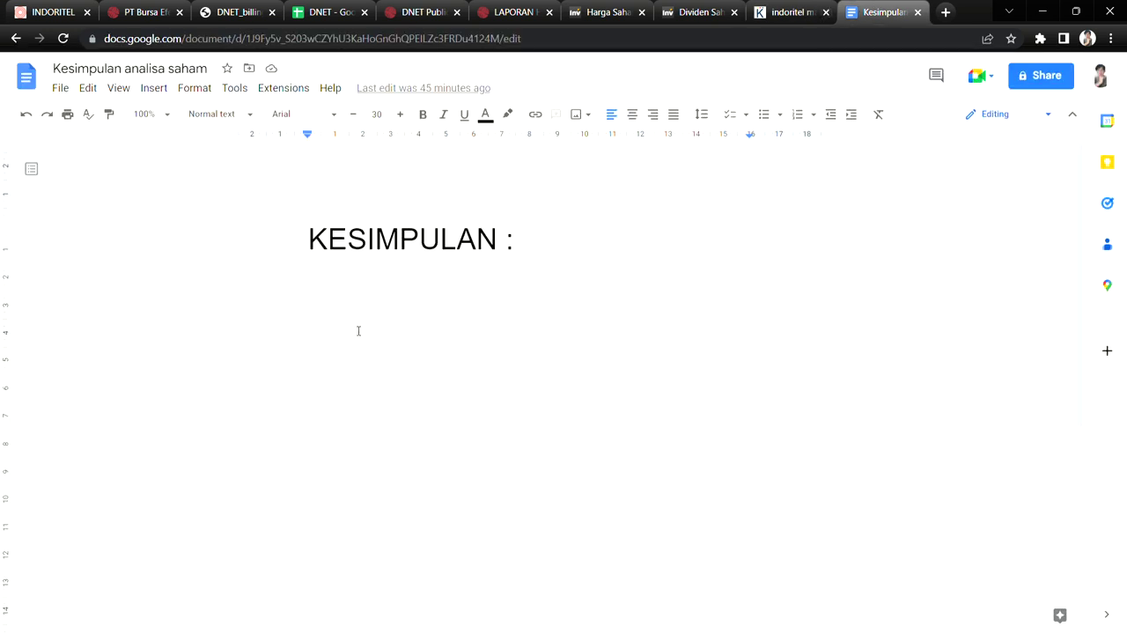
type("DNET ")
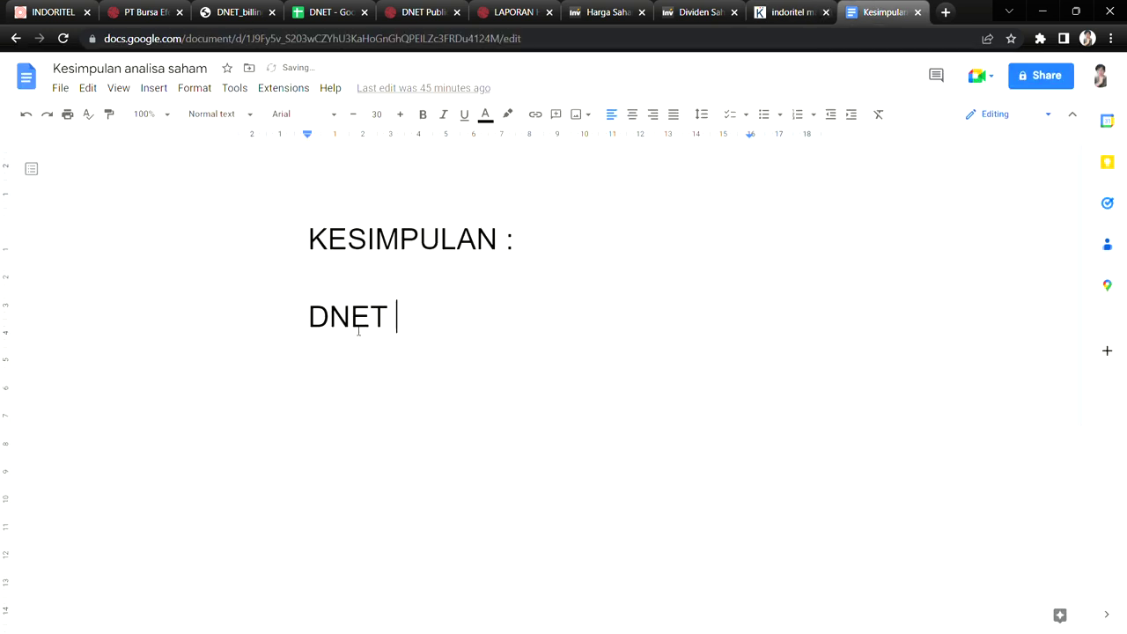
type("atau in")
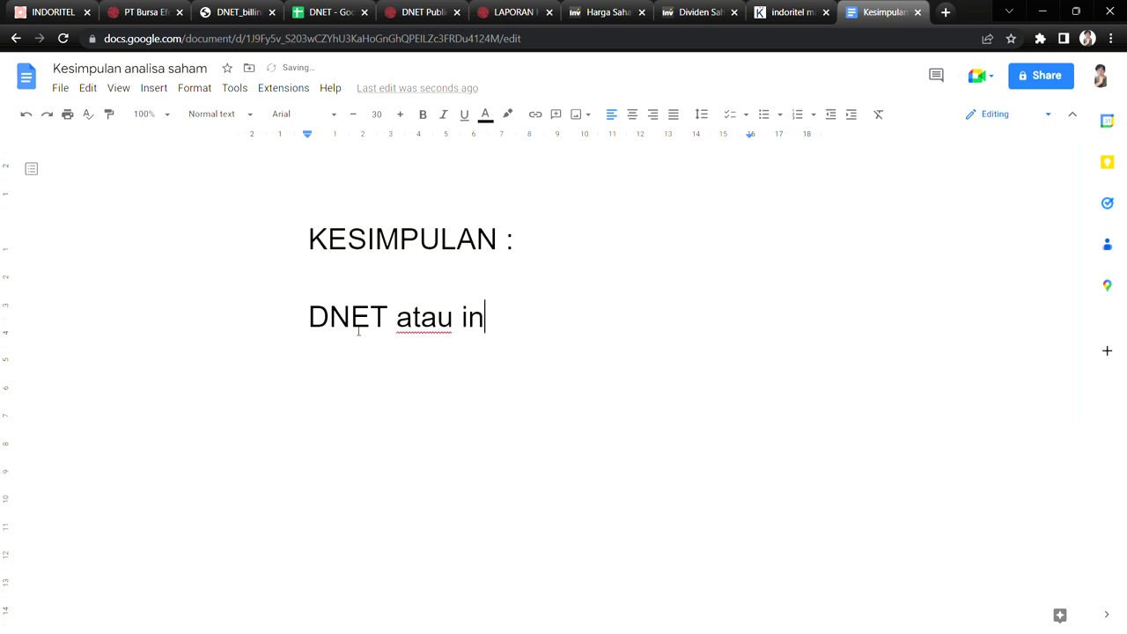
type("dorit")
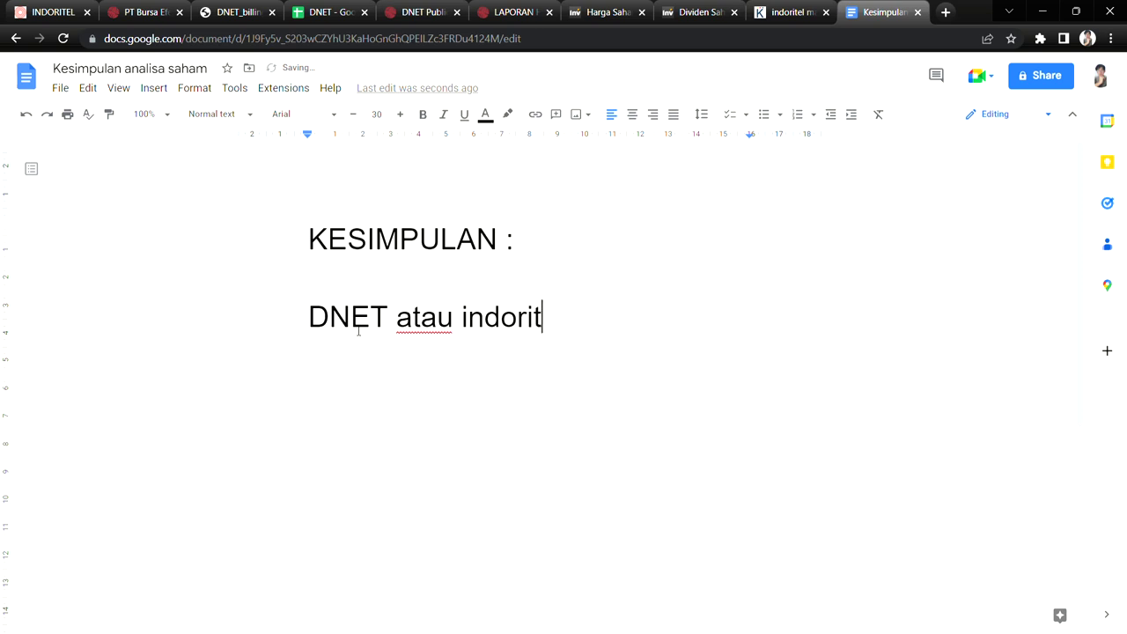
type("el ")
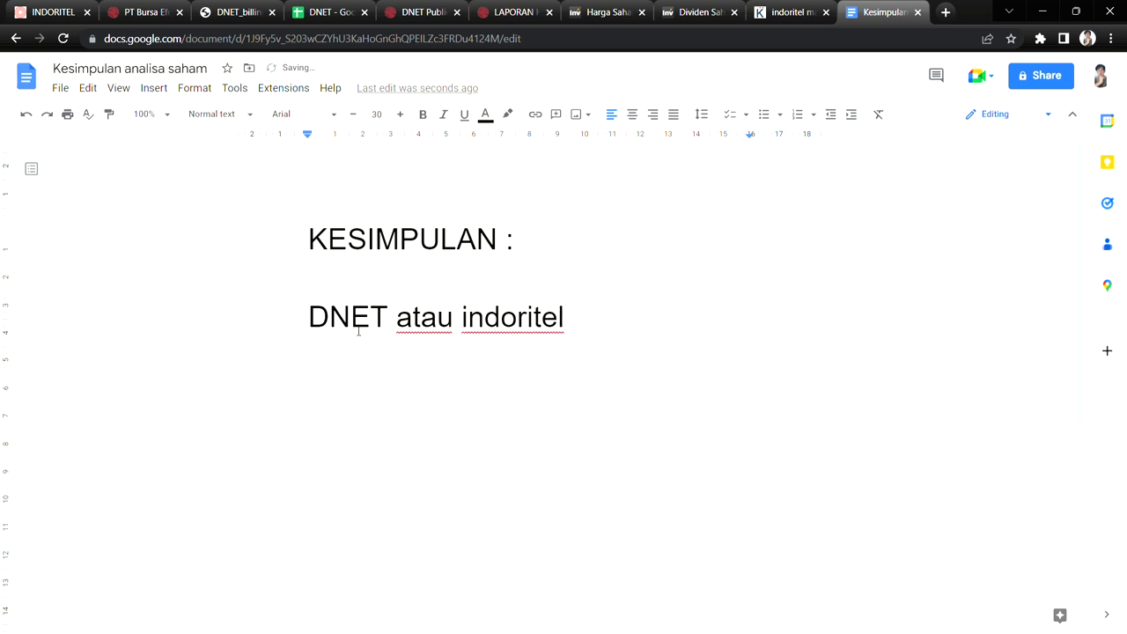
type("( perusahaa")
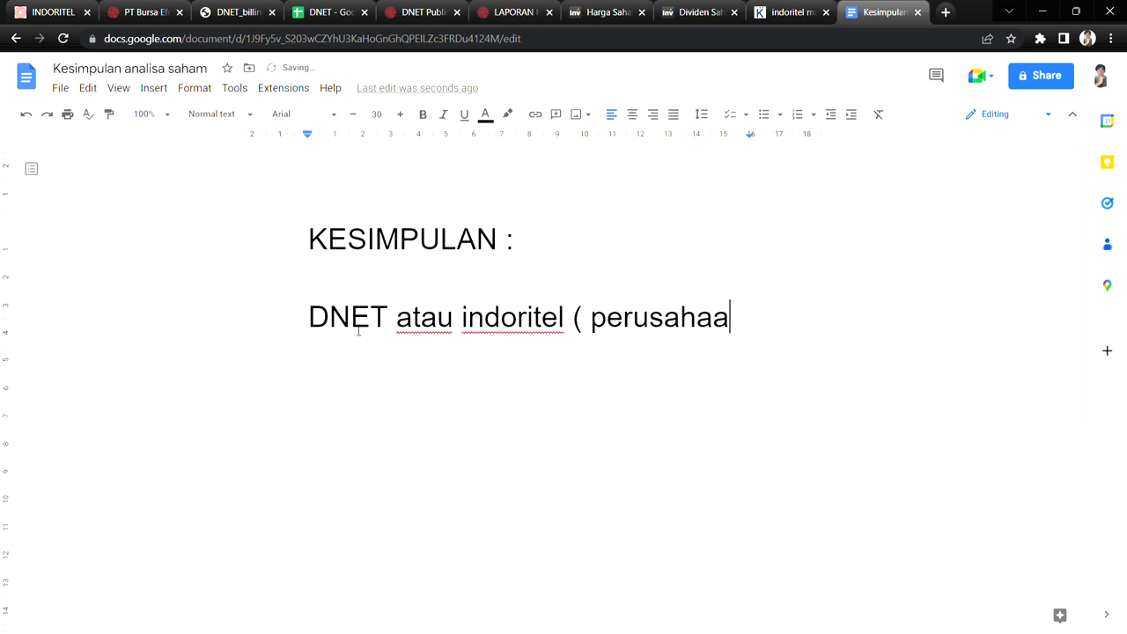
type("n investa")
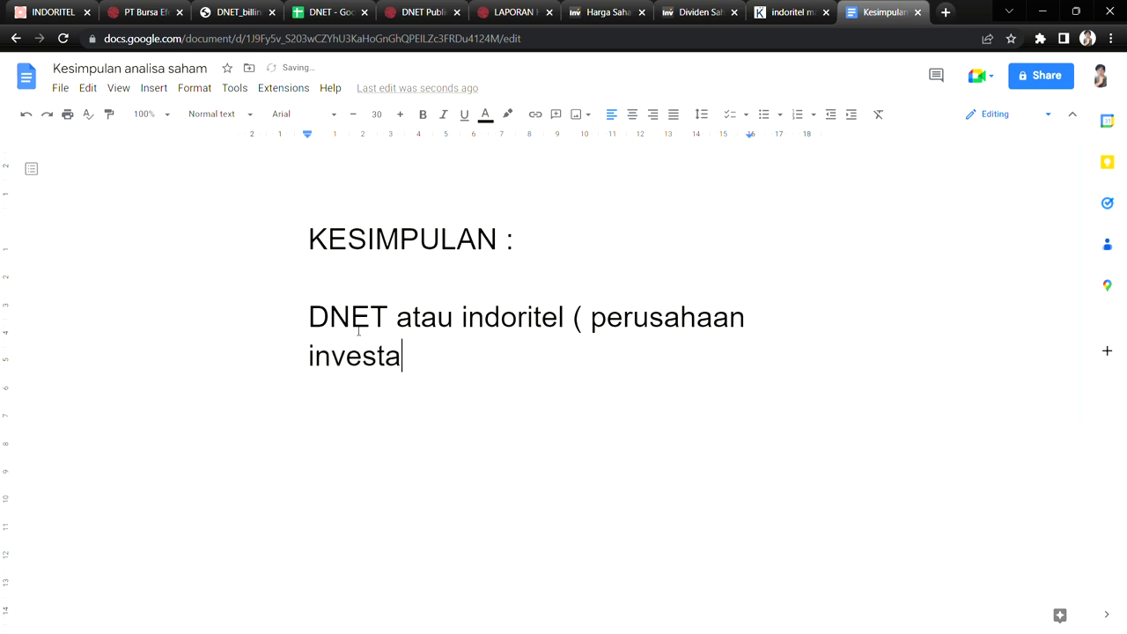
type("si )")
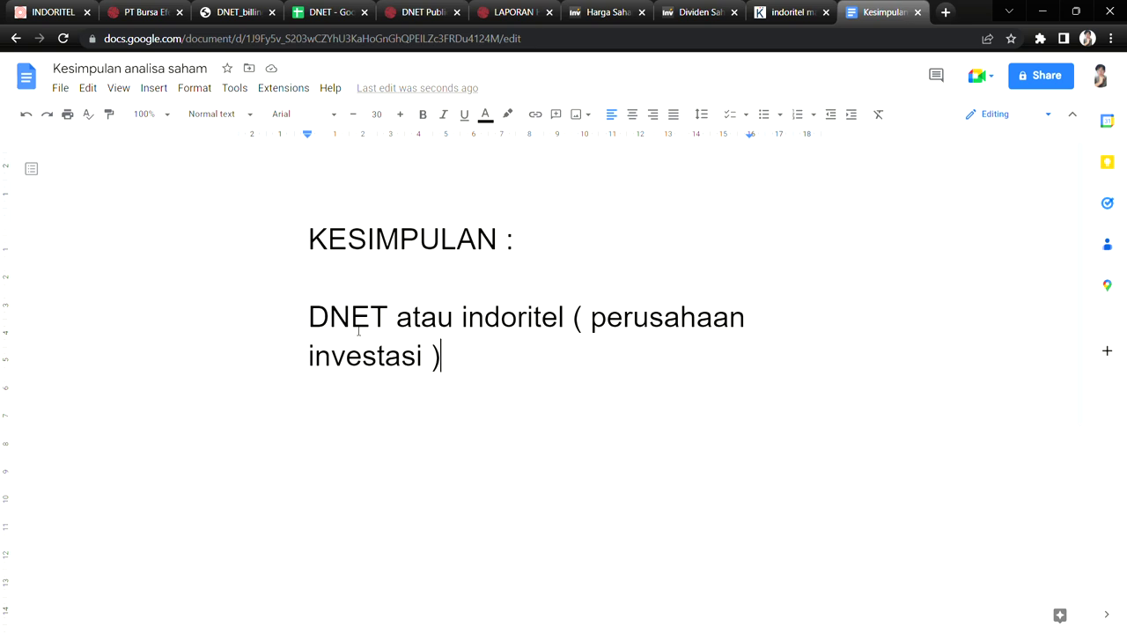
Continue the DNET sentence with ", yang kerjaannya investasi atau akuisisi".
type(", yan")
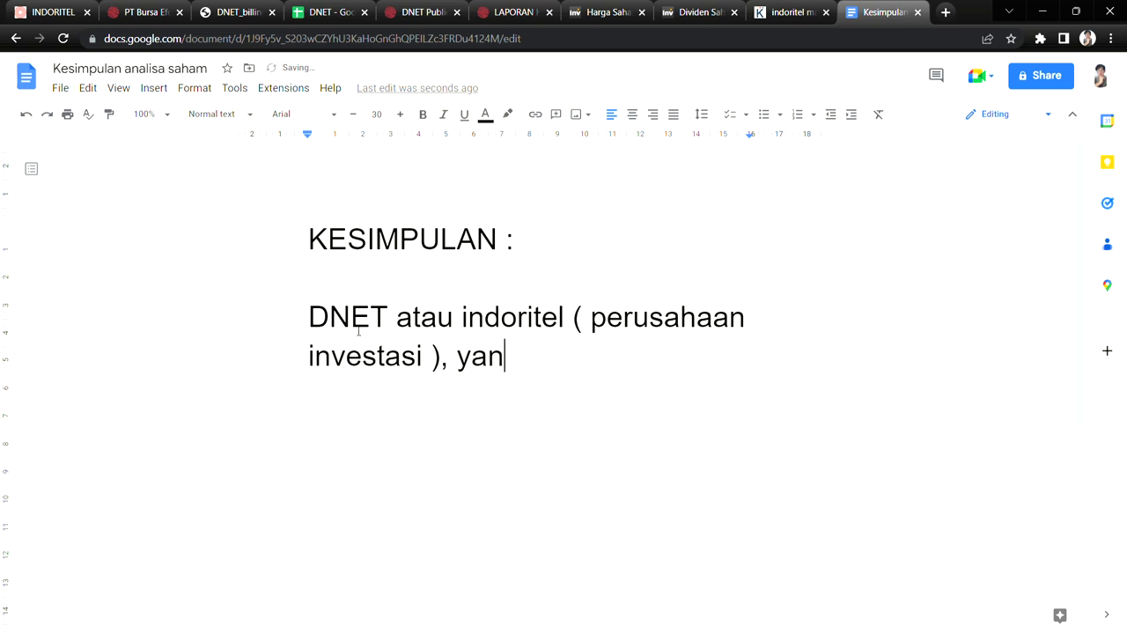
type("g kerjaan")
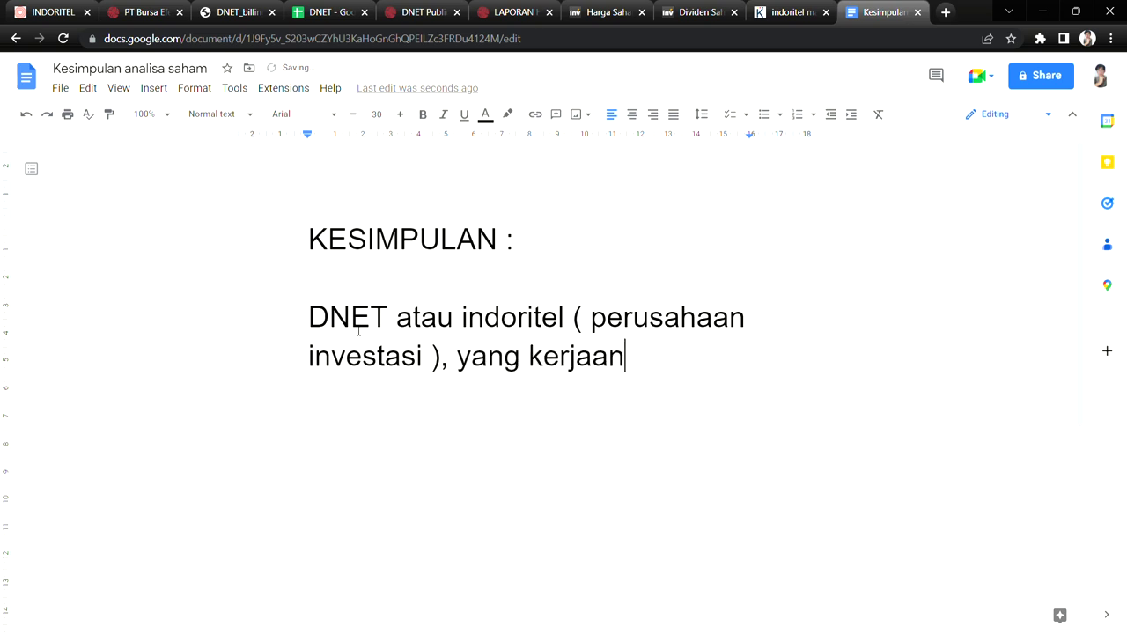
type("nya inves")
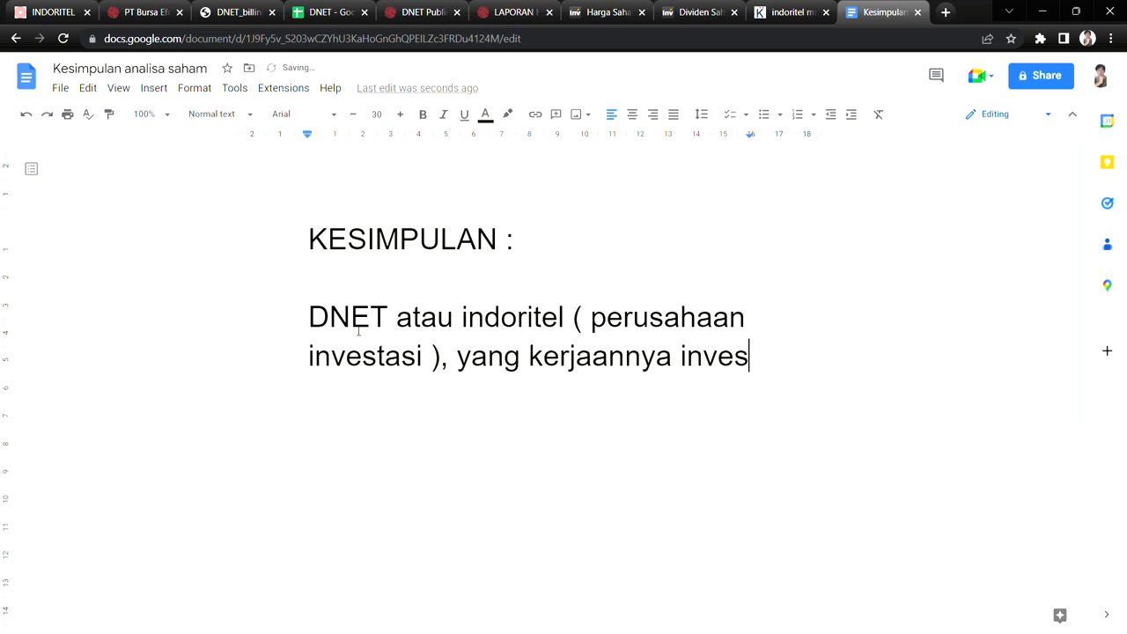
type("tasi ay")
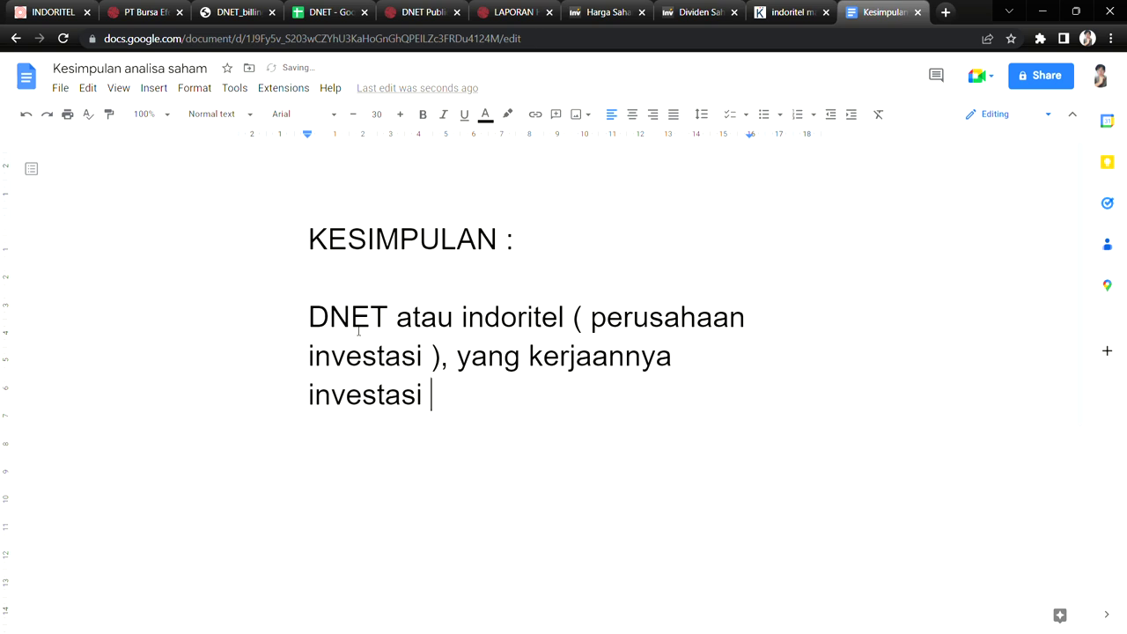
key("BackSpace")
type("tau akusisi")
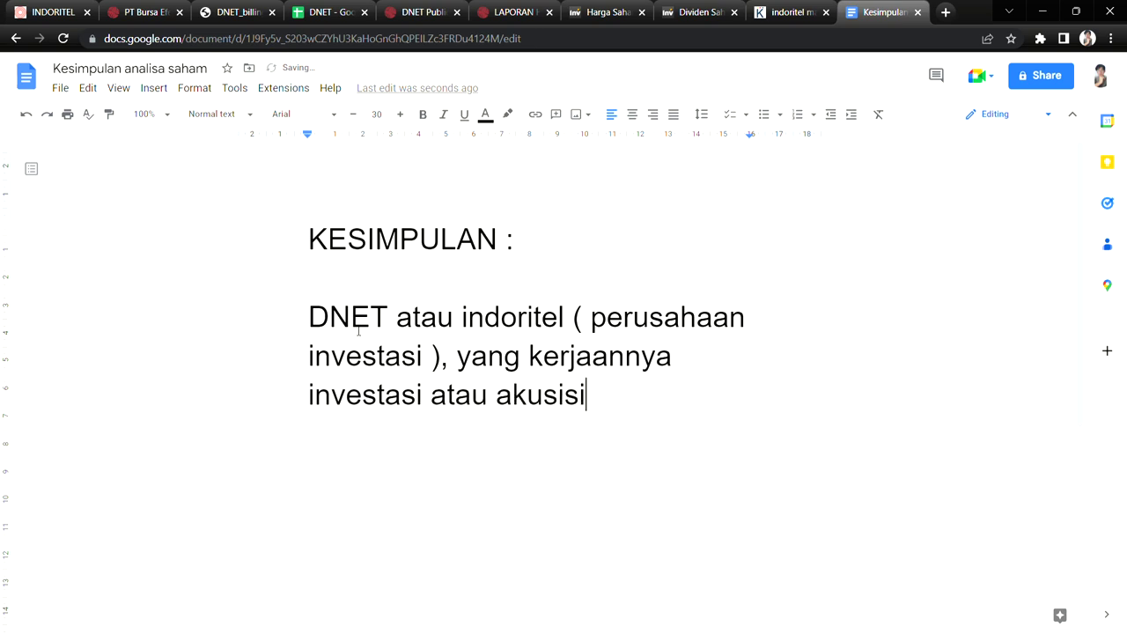
key("Left")
key("Left")
key("Left")
key("Left")
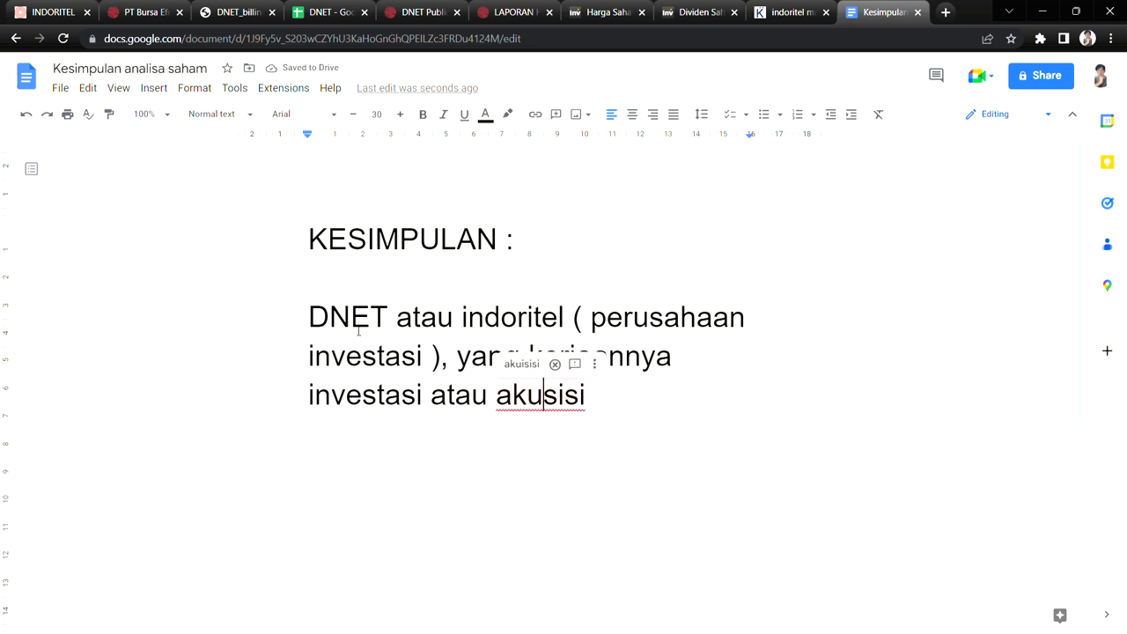
type("i")
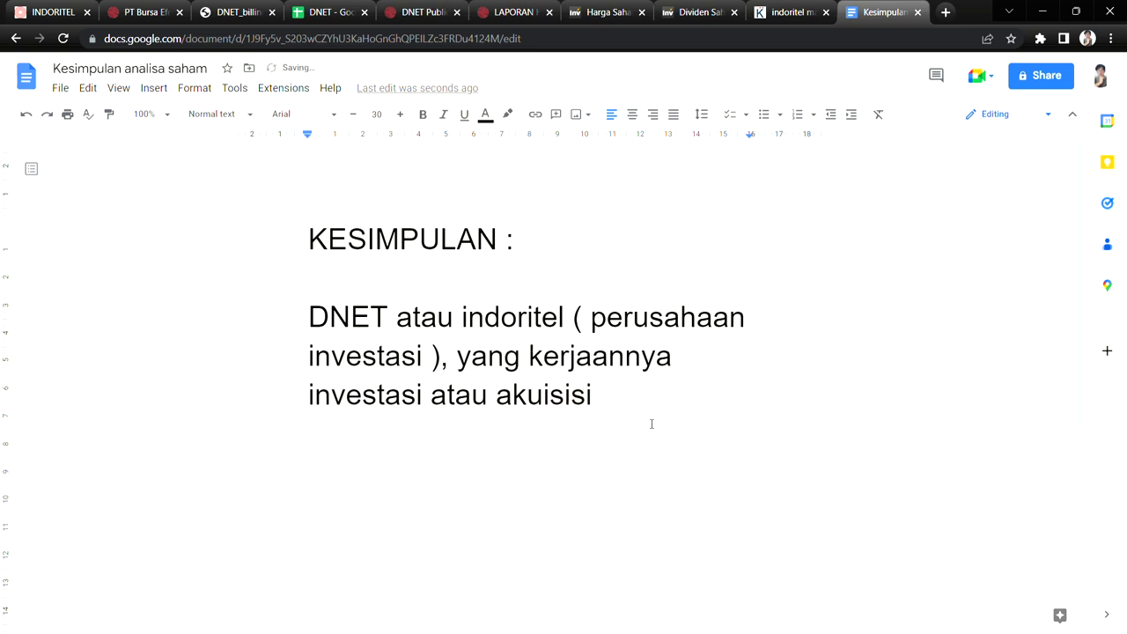
Complete the first conclusion paragraph by adding "(beli perusahaan)." after "akuisisi".
type(" (beli peruysag")
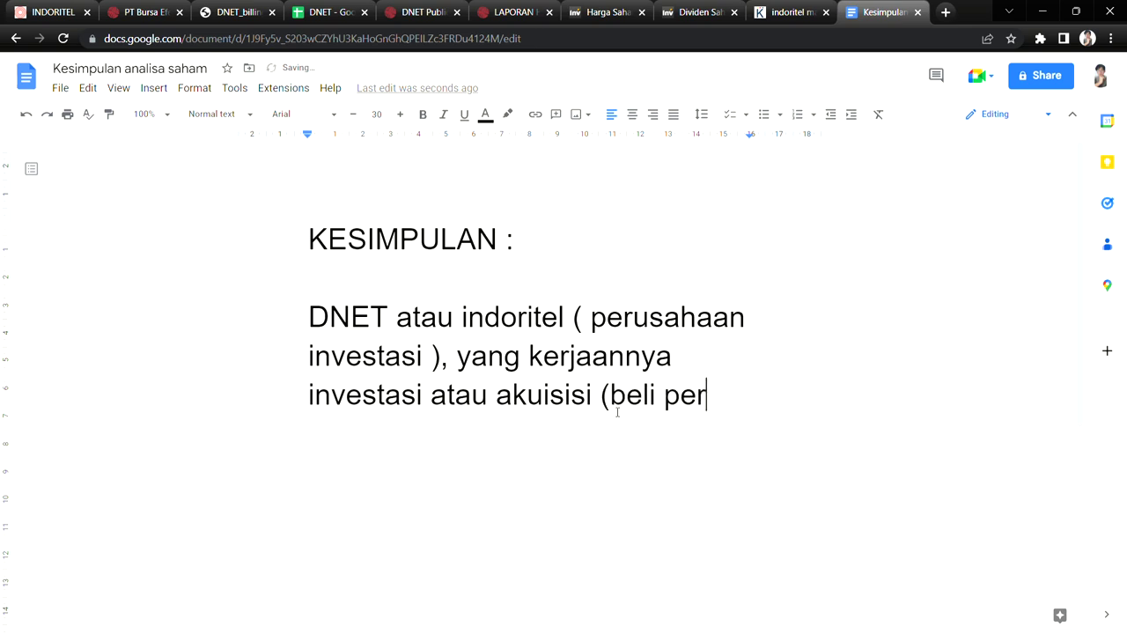
key("BackSpace")
key("BackSpace")
key("BackSpace")
key("BackSpace")
type("h")
key("BackSpace")
type("sahaan")
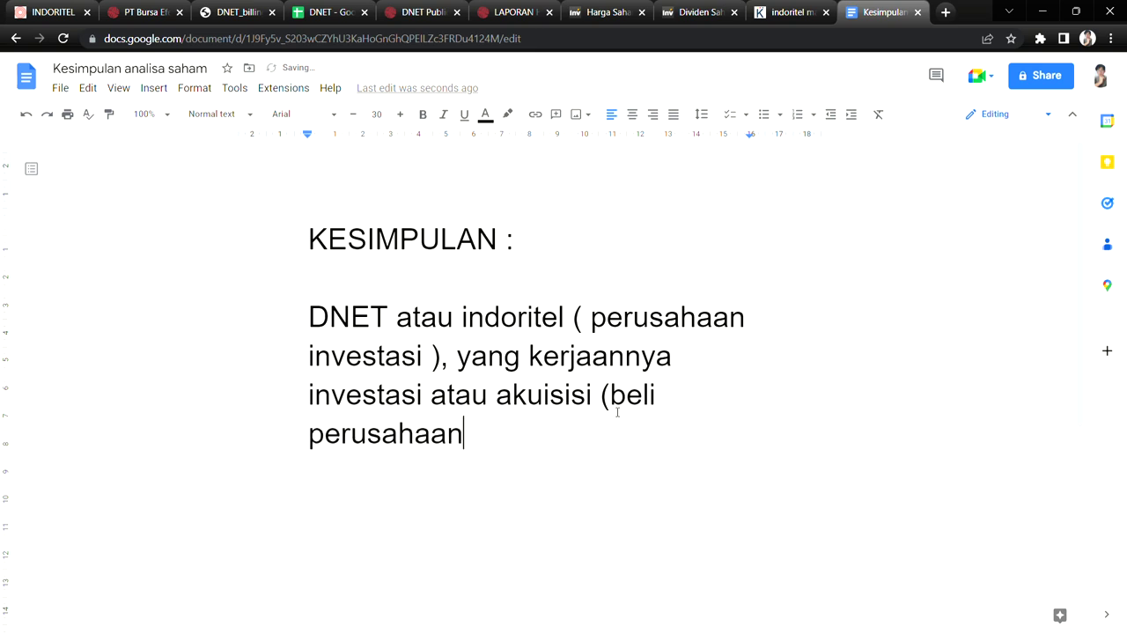
type(").")
Start a new paragraph, separated by a blank line, with the text "Prospek bagus banget".
key("Return")
key("Return")
type("prope")
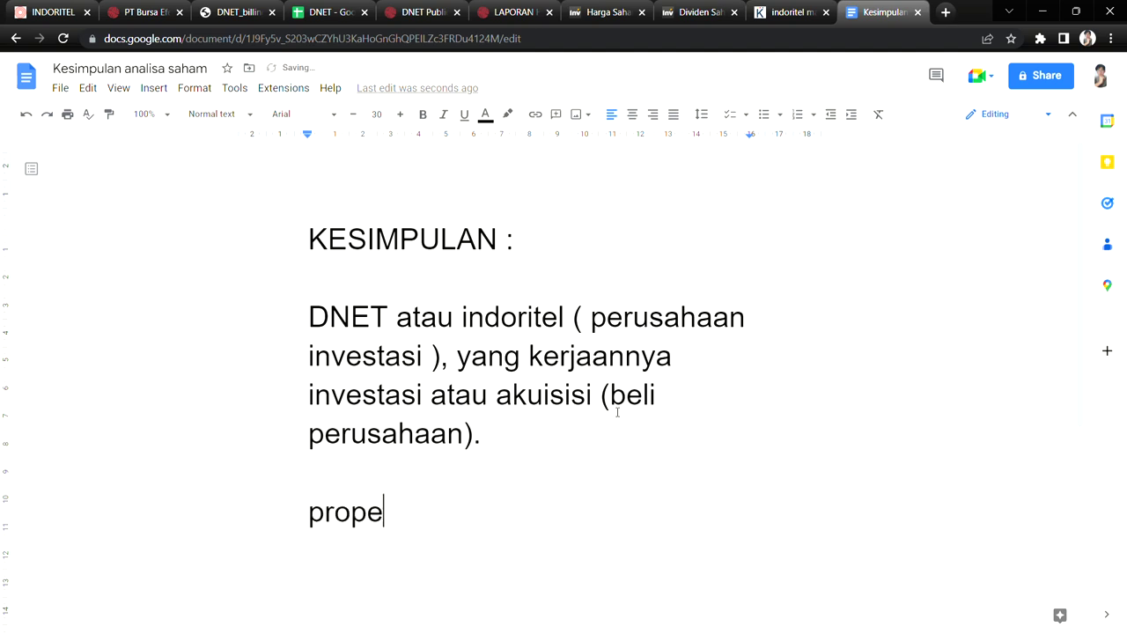
key("BackSpace")
key("BackSpace")
type("spek ")
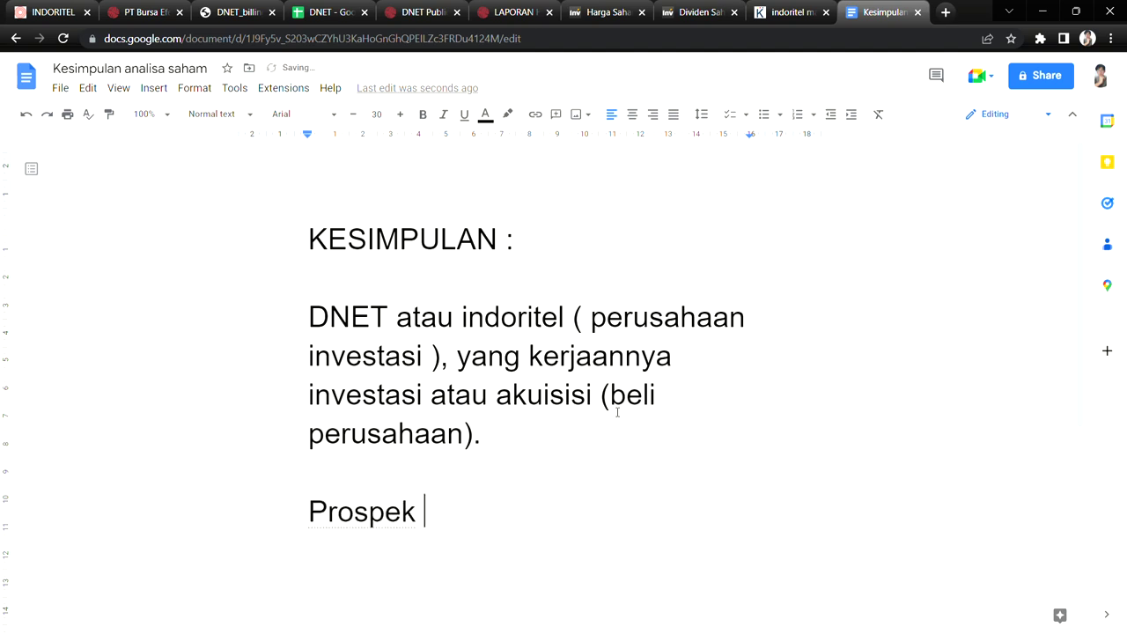
type("bagus banget")
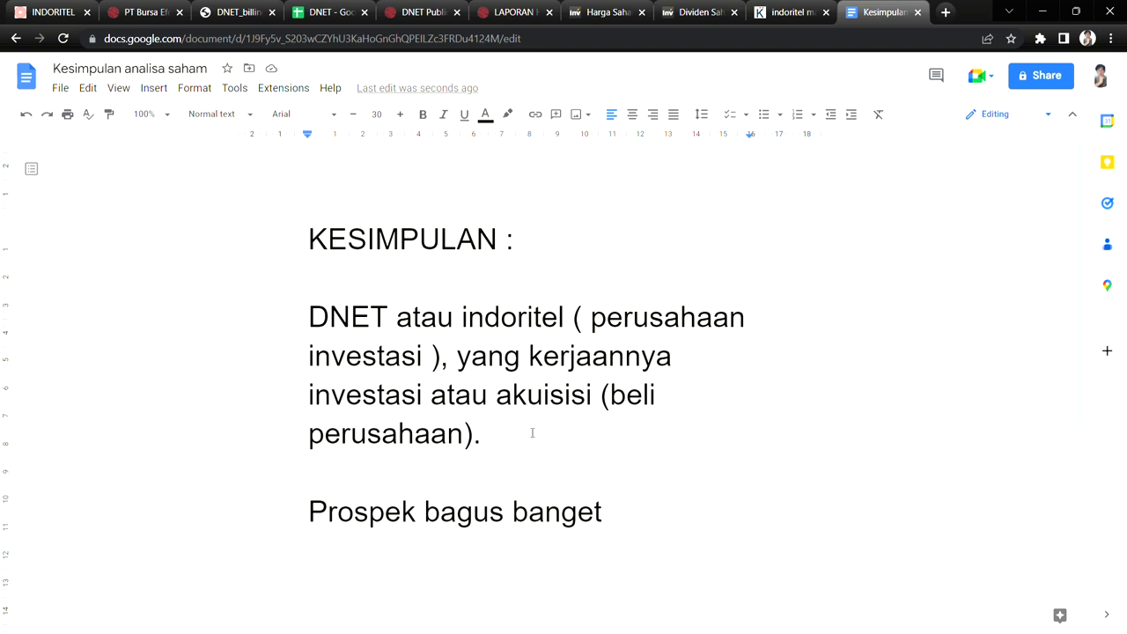
Compare 2021 and 2022 revenue from contracts with customers in the September 2022 income statement, and view DNET's dividend history.
left_click(233, 12)
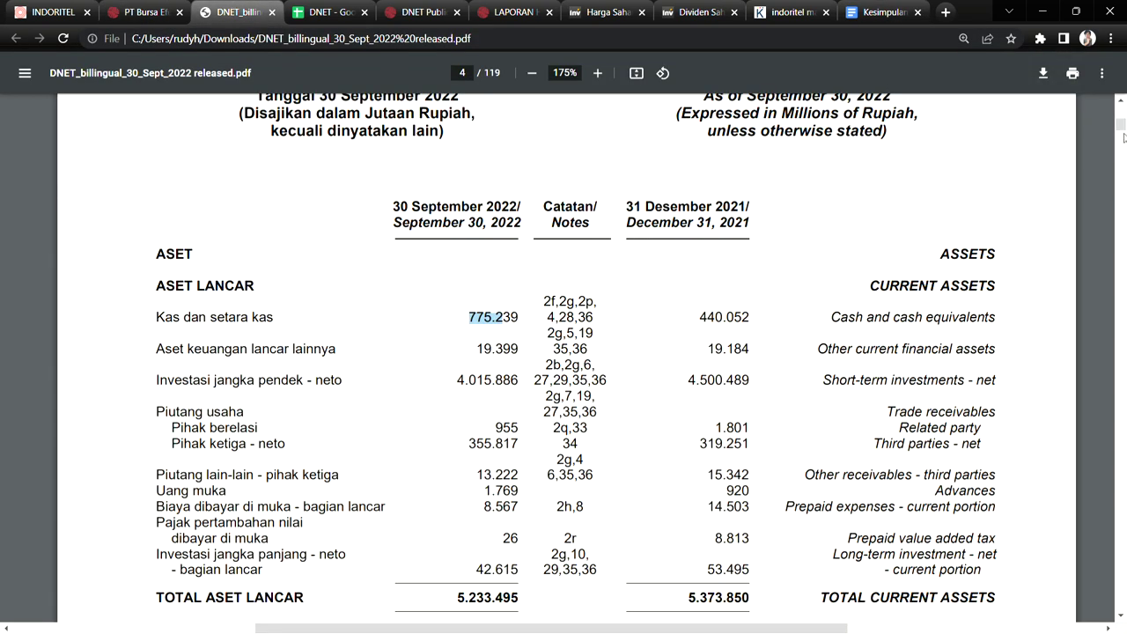
scroll(870, 304, "down", 20)
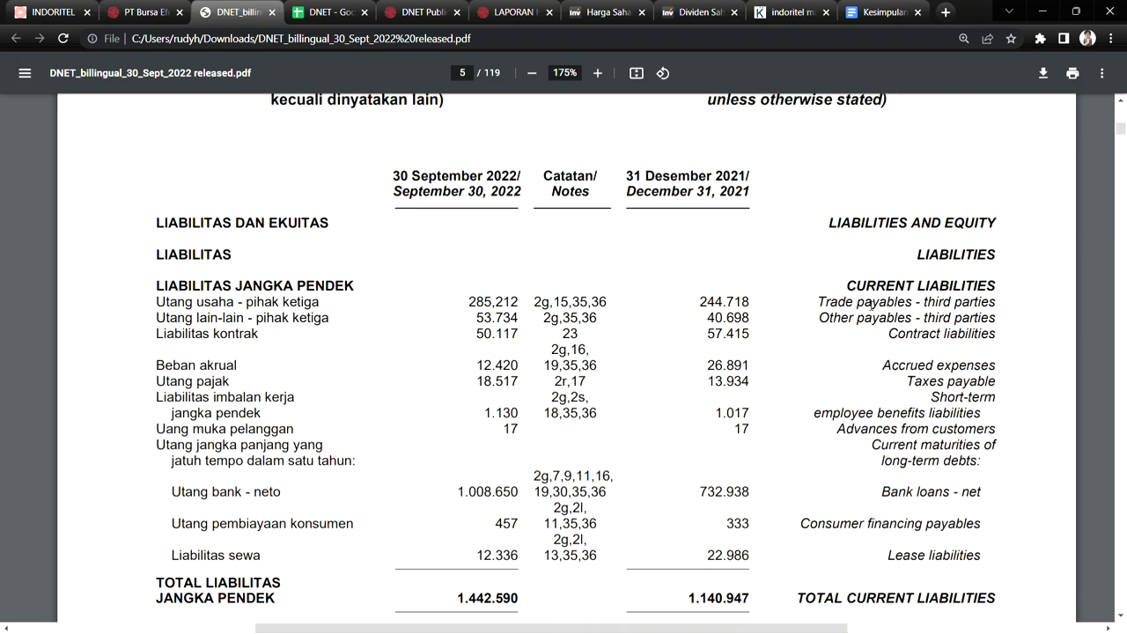
scroll(870, 303, "down", 20)
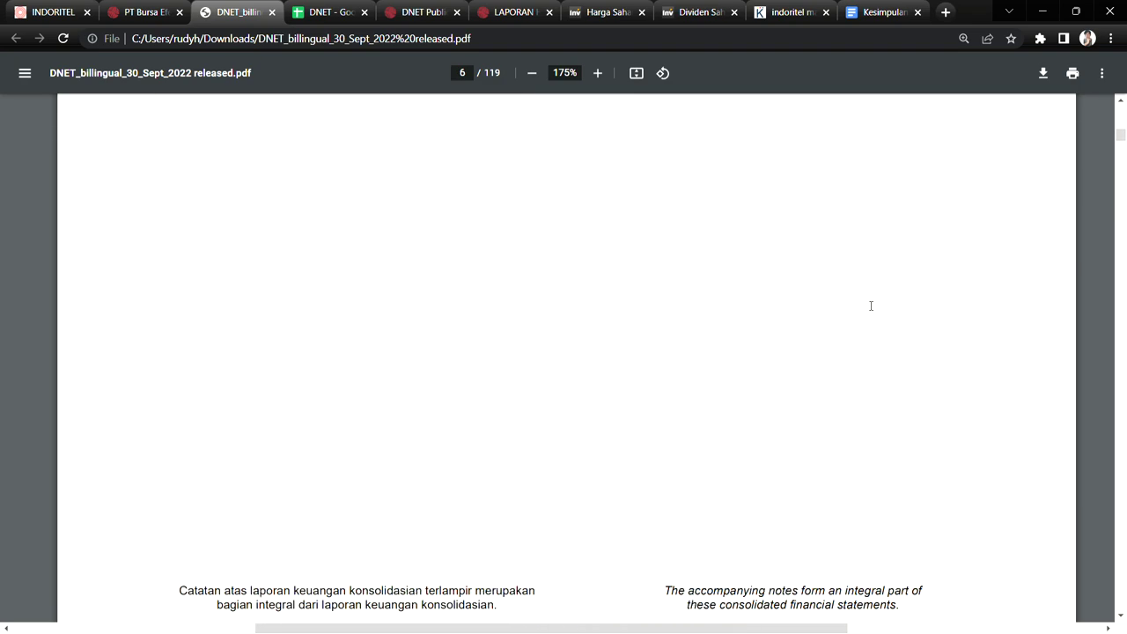
scroll(871, 305, "down", 15)
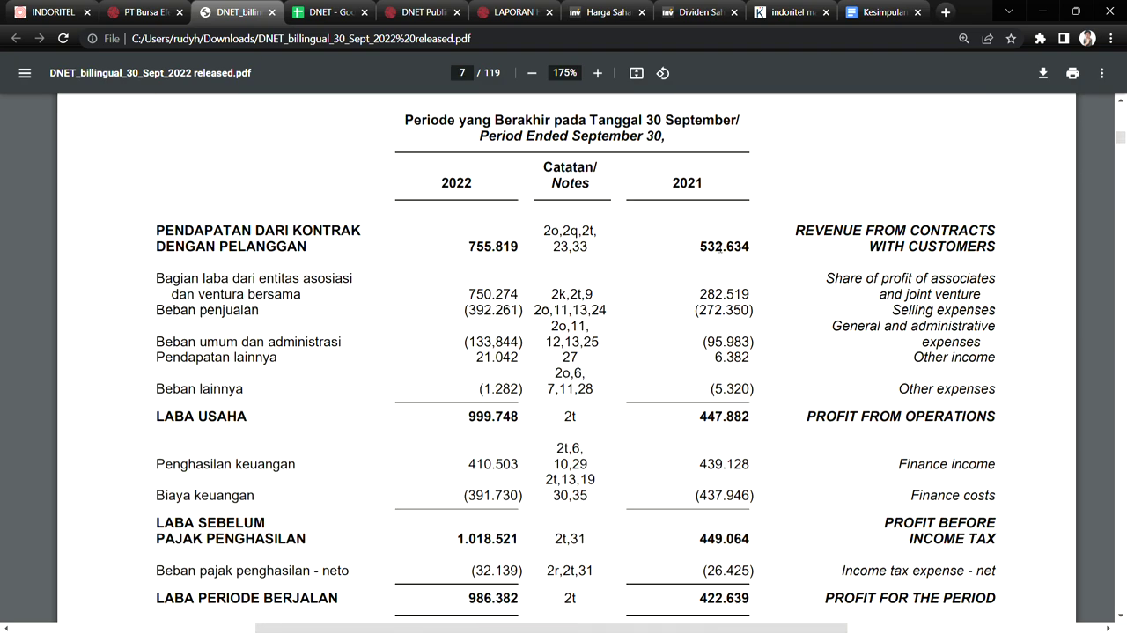
double_click(718, 245)
left_click_drag(467, 247, 516, 256)
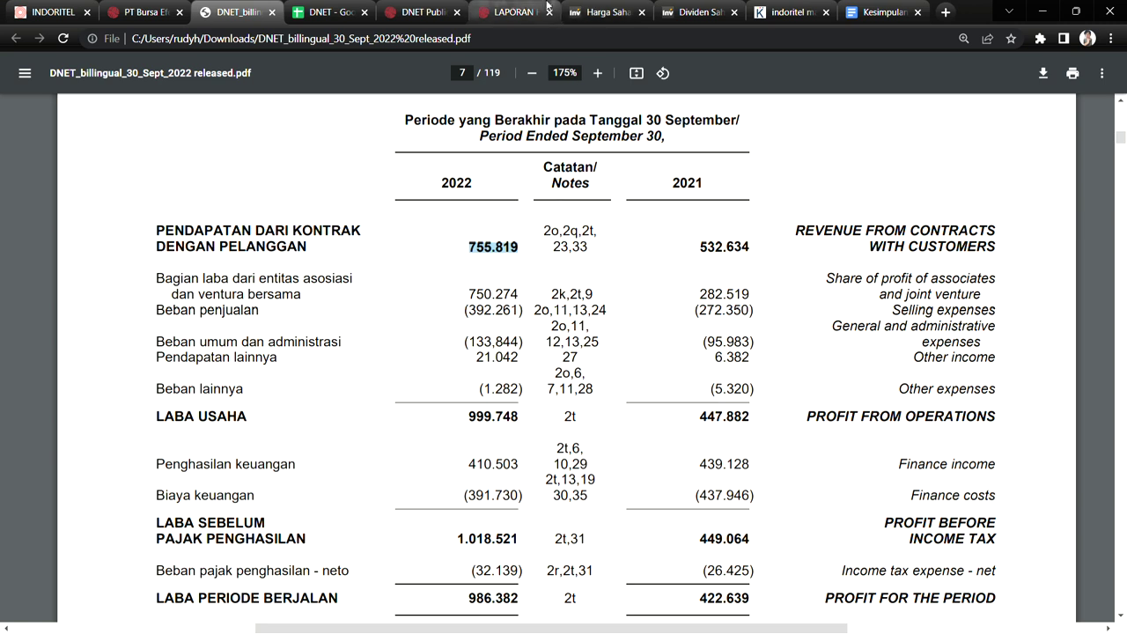
left_click(674, 11)
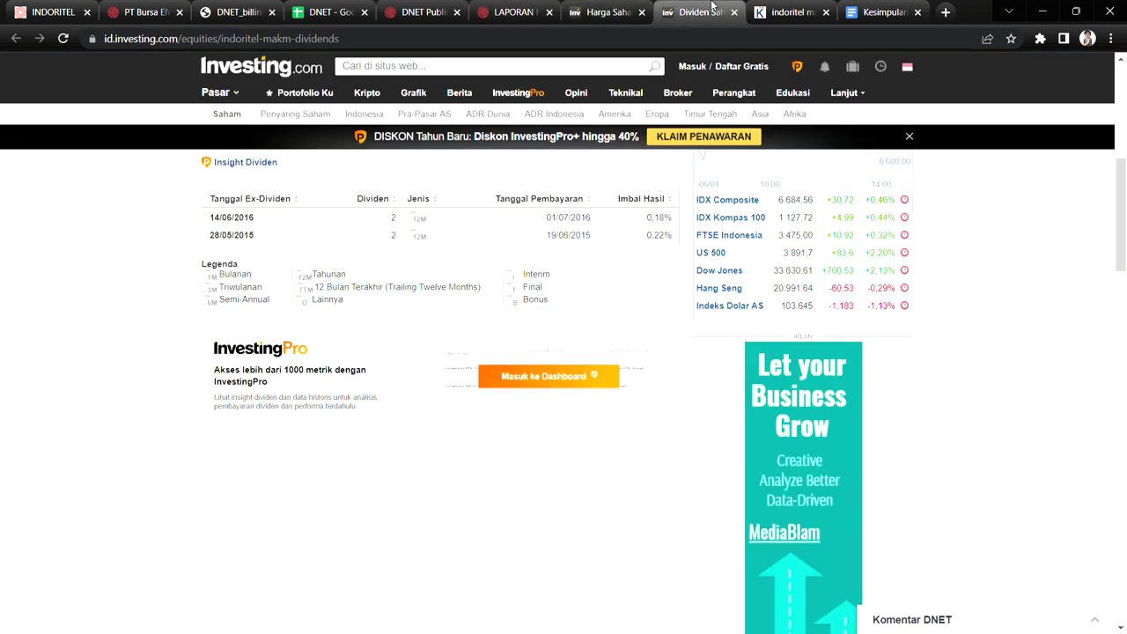
Continue the "Prospek bagus banget" sentence in the "Kesimpulan analisa saham" document with ", bisa kemana-mana bisnisnya".
left_click(876, 12)
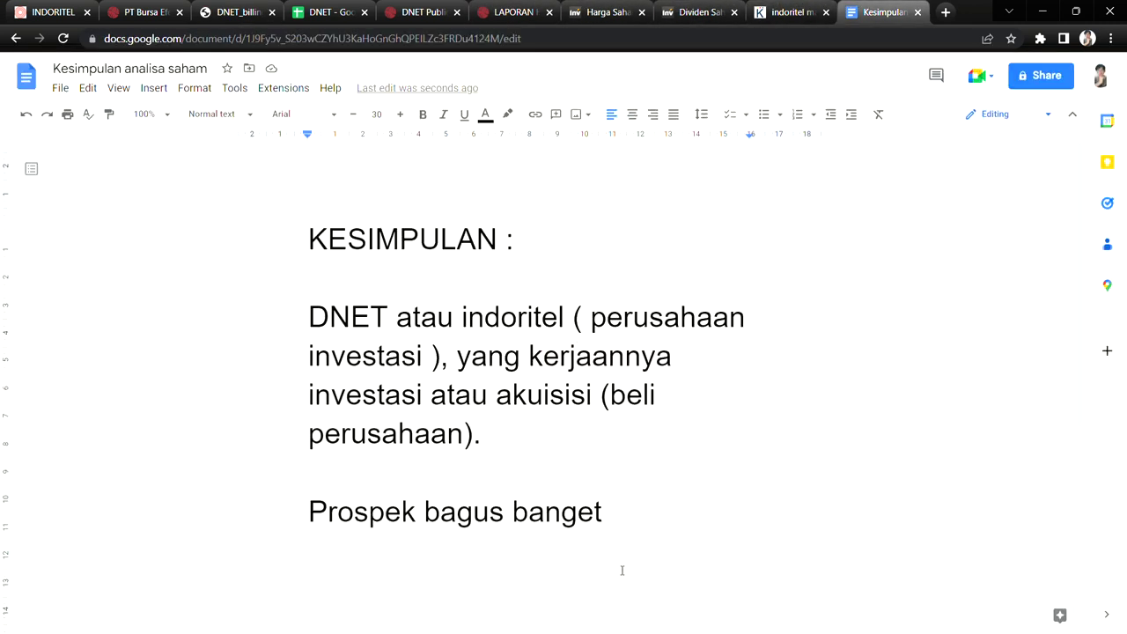
type(", bisa kemana")
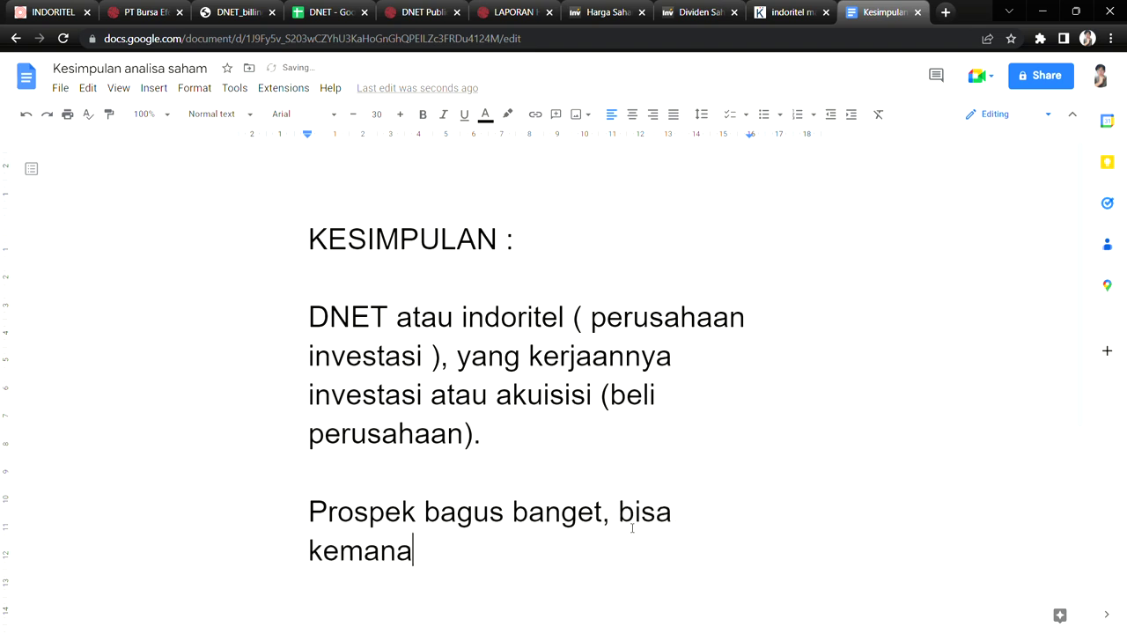
type("-mana bis")
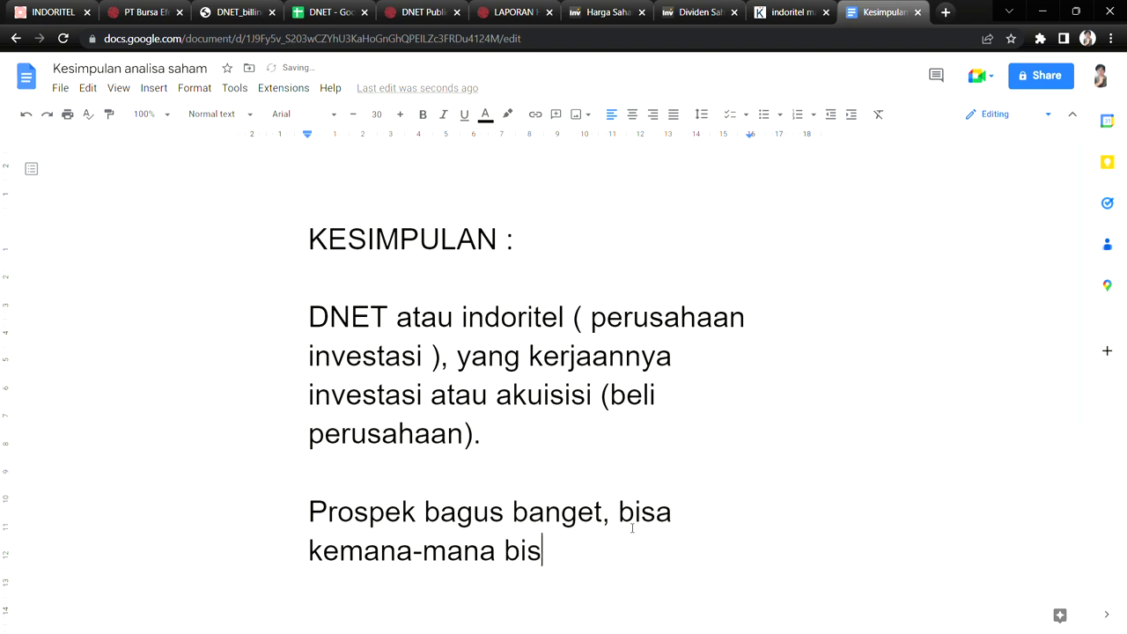
type("nisnya")
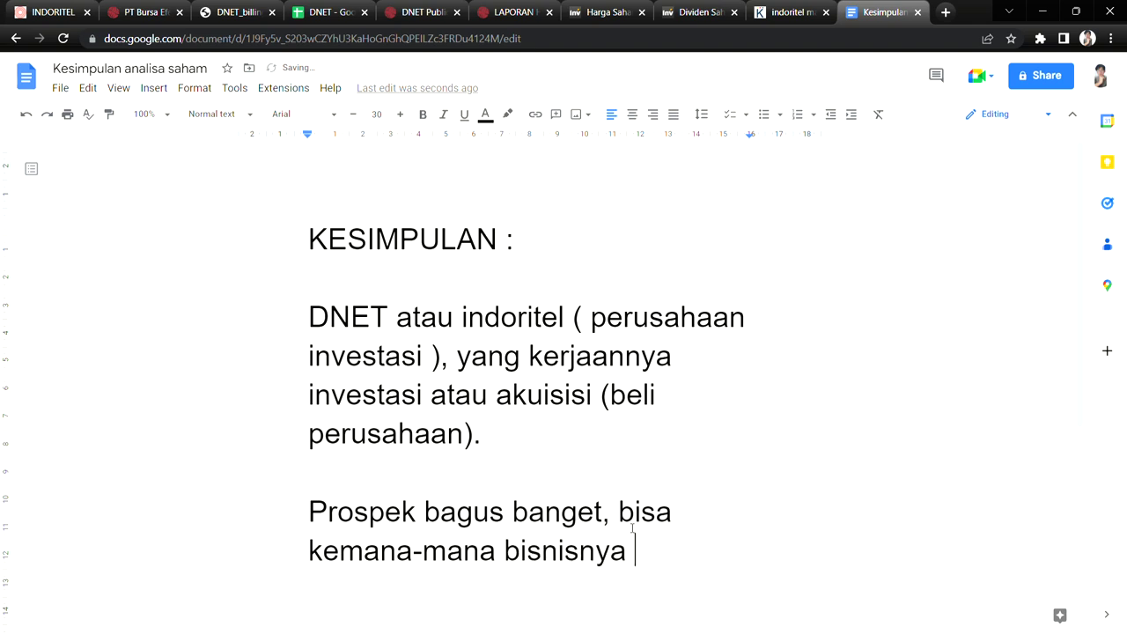
key("BackSpace")
type(",")
key("BackSpace")
Complete the prospect paragraph with "dengan catatan bisnis prospeknya menguntungkan." and leave a blank line before a new paragraph.
type("dengan ca")
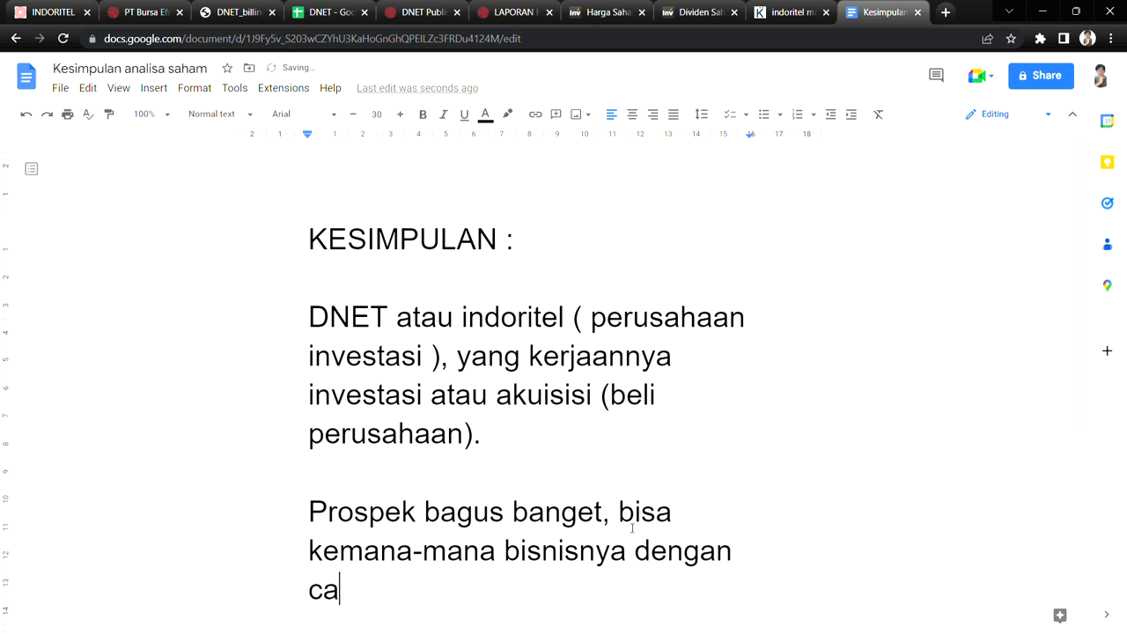
type("tatan ")
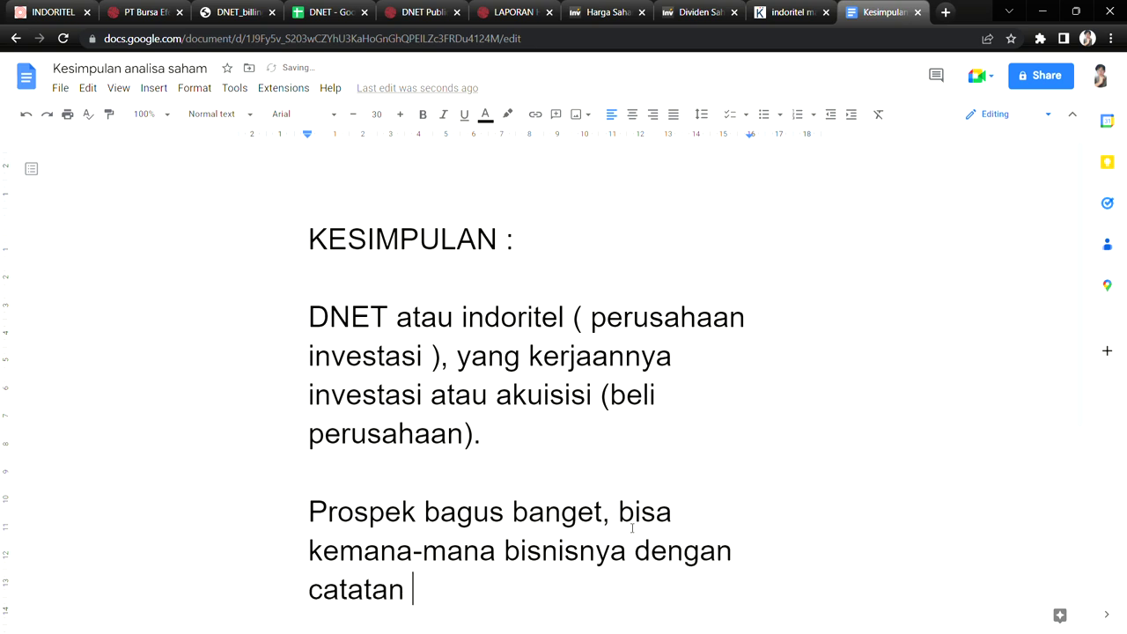
type("bisnis ")
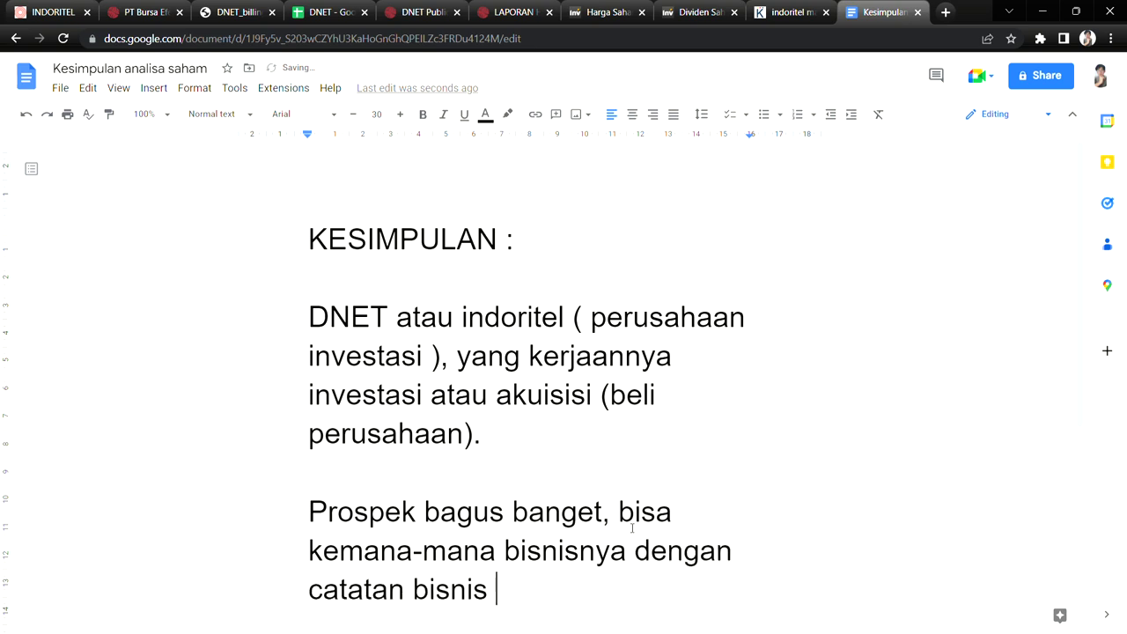
type("prospe")
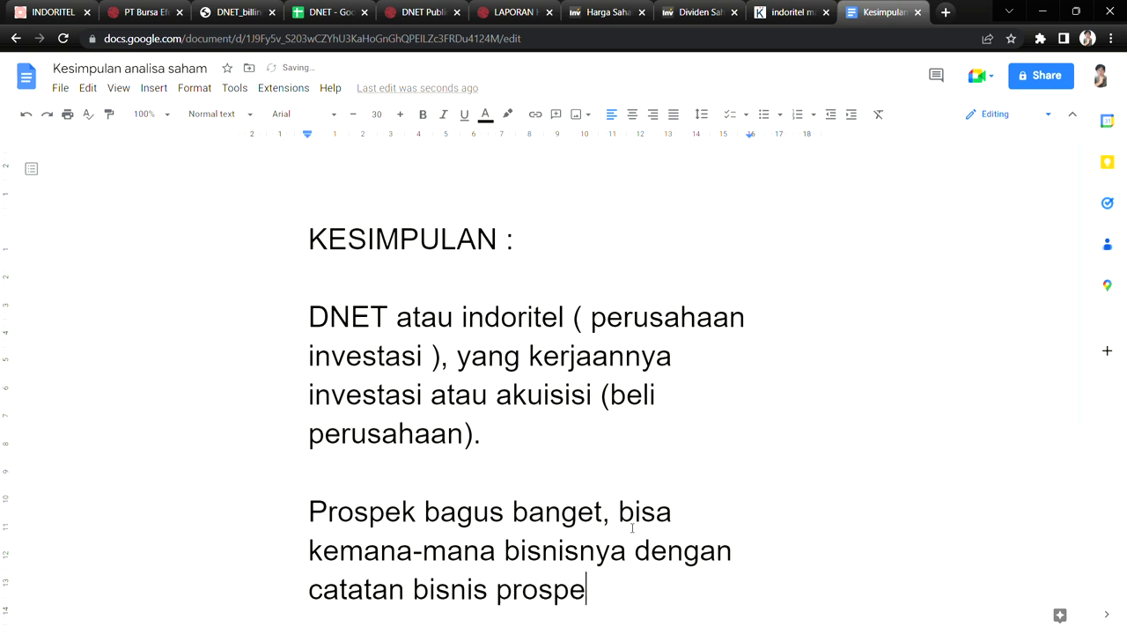
type("knya meng")
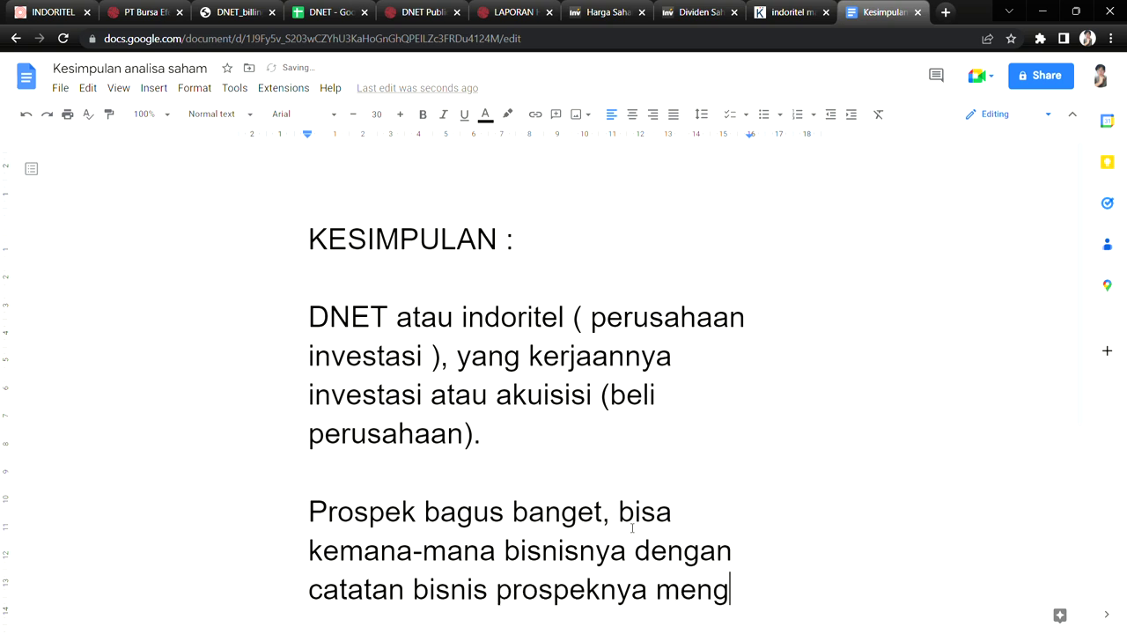
type("untungk")
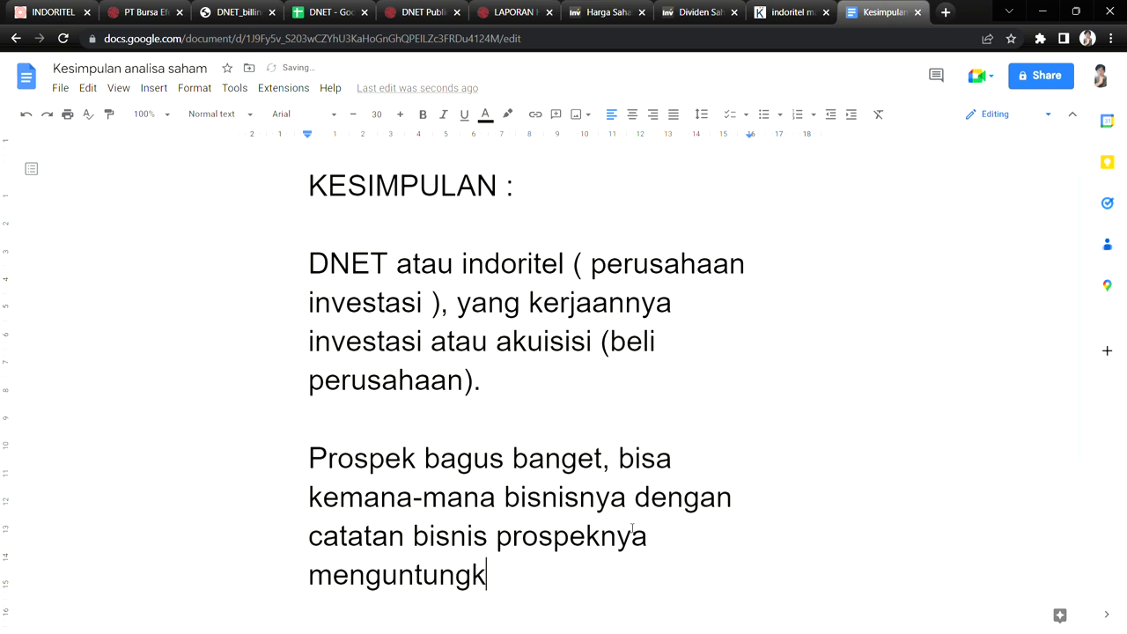
type("an.")
key("Return")
key("Return")
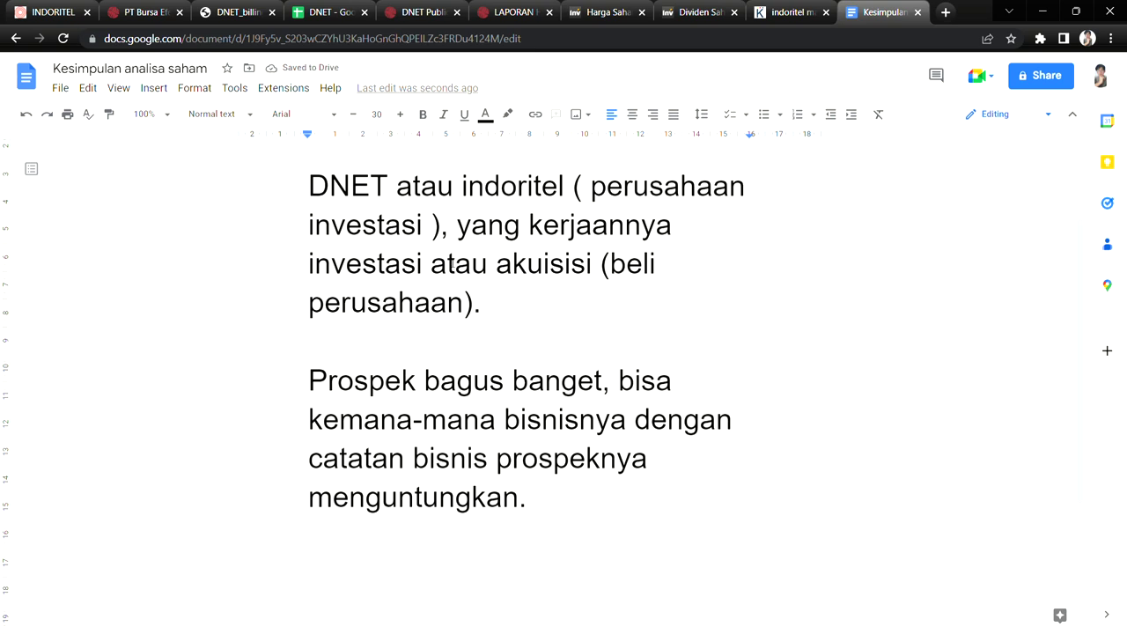
Review the yearly figures in the DNET spreadsheet, and examine revenue, associates' profit share, finance income and period profit in the September 2022 income statement.
left_click(330, 12)
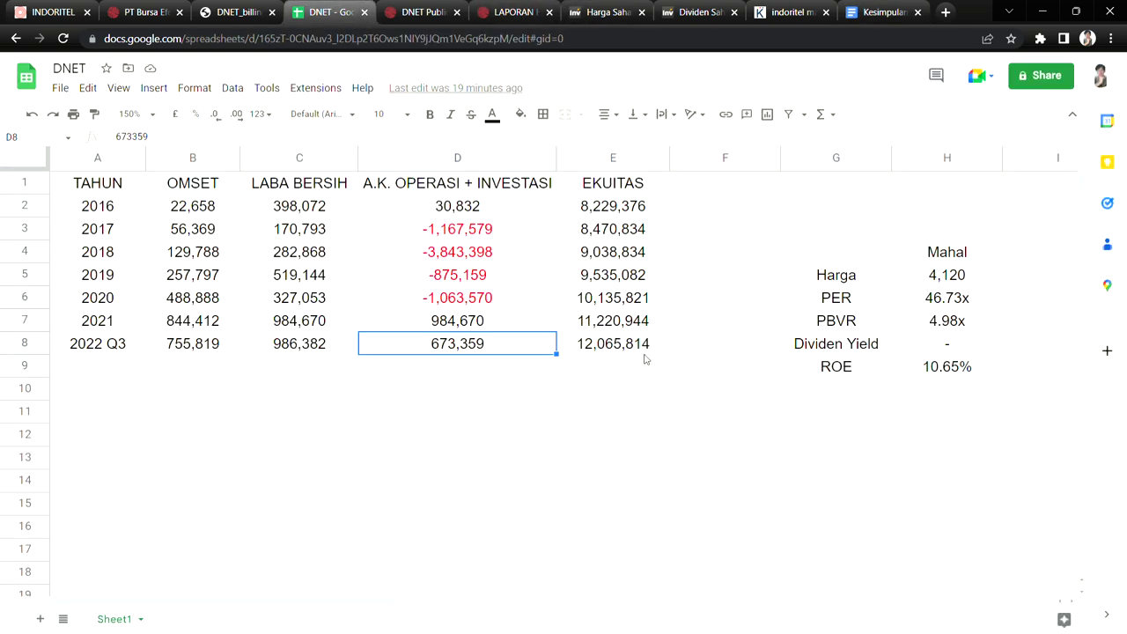
left_click_drag(96, 368, 599, 376)
left_click(238, 12)
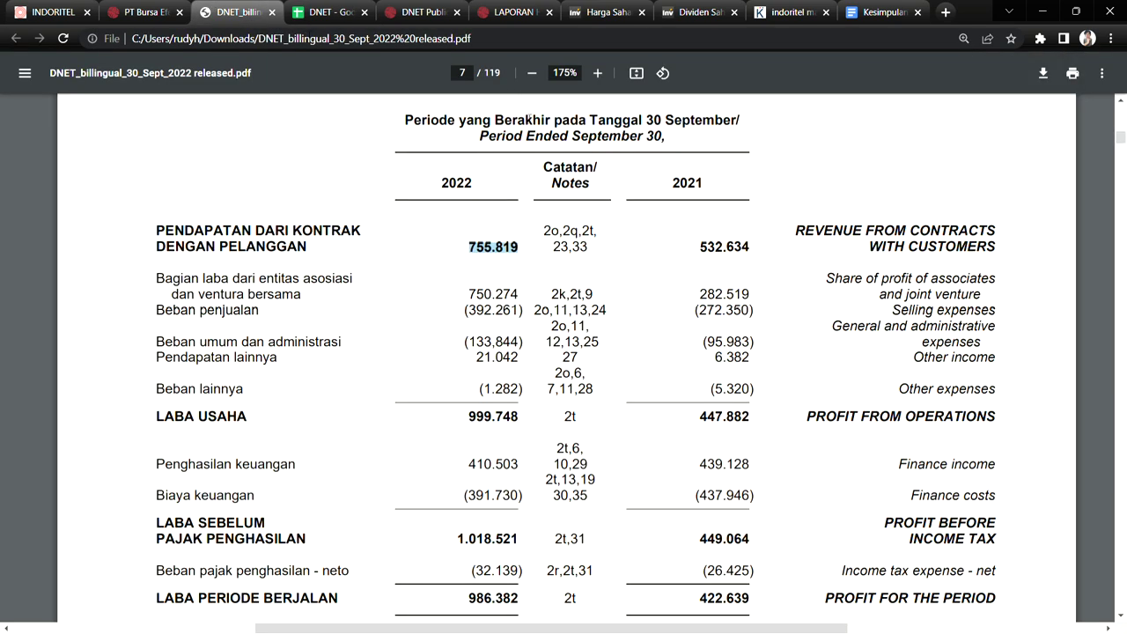
left_click(707, 251)
left_click_drag(472, 250, 522, 254)
left_click_drag(467, 294, 527, 297)
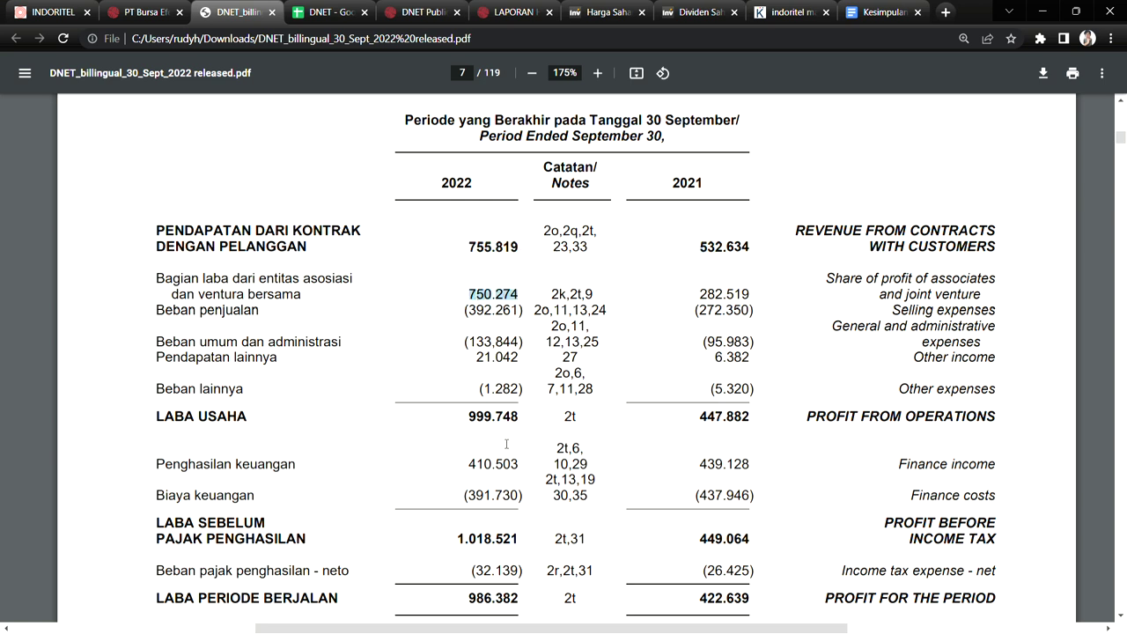
left_click_drag(469, 467, 520, 473)
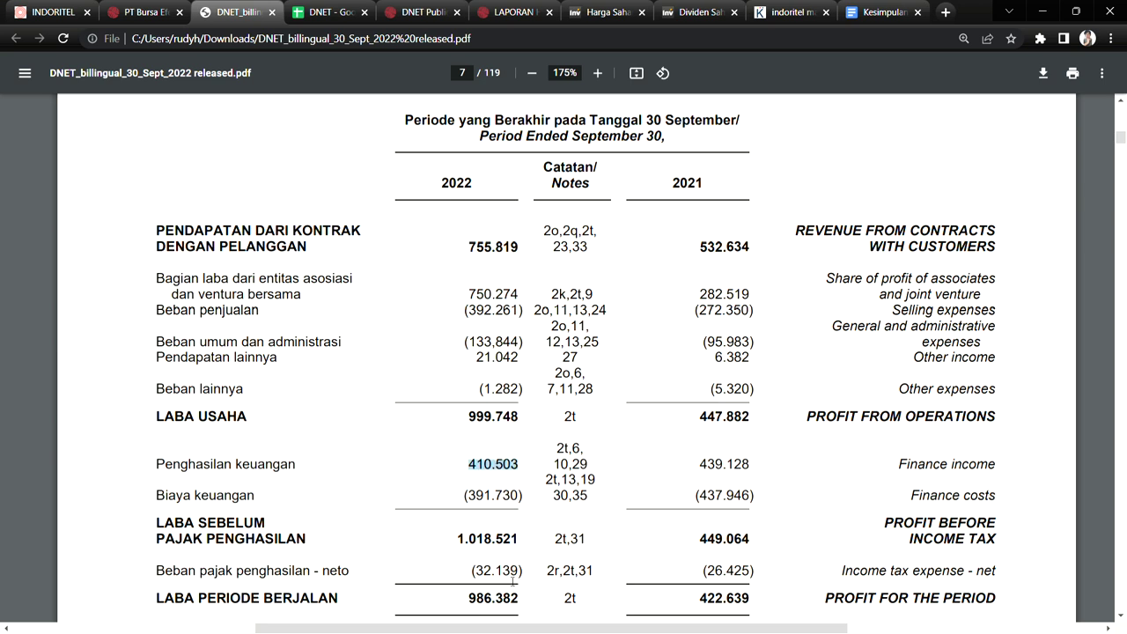
left_click(491, 605)
left_click_drag(700, 604, 747, 605)
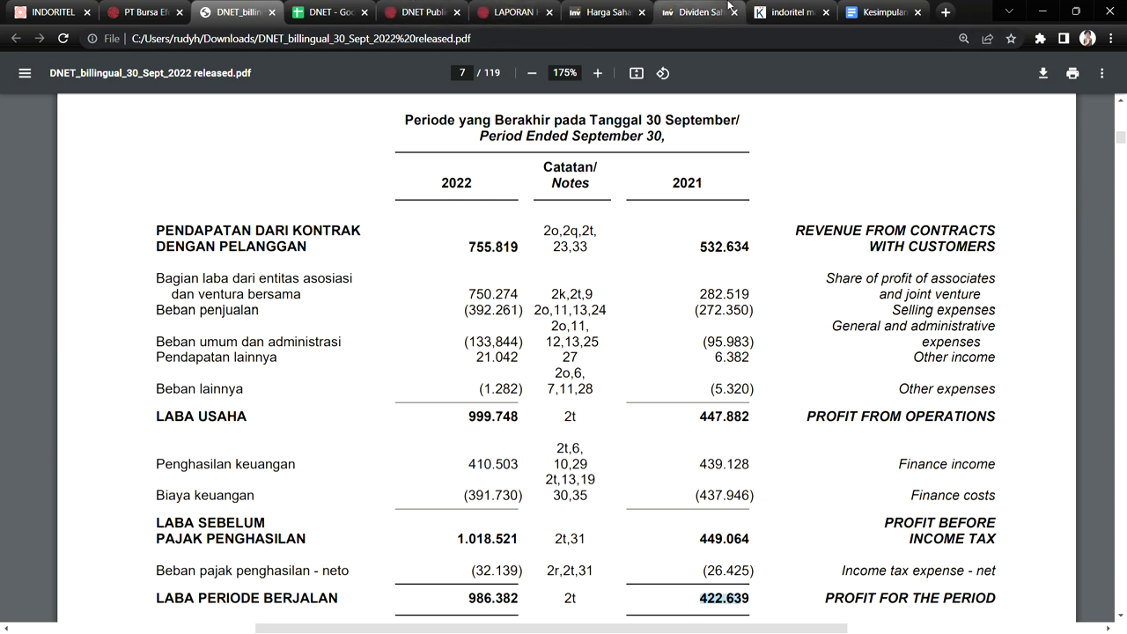
left_click(764, 11)
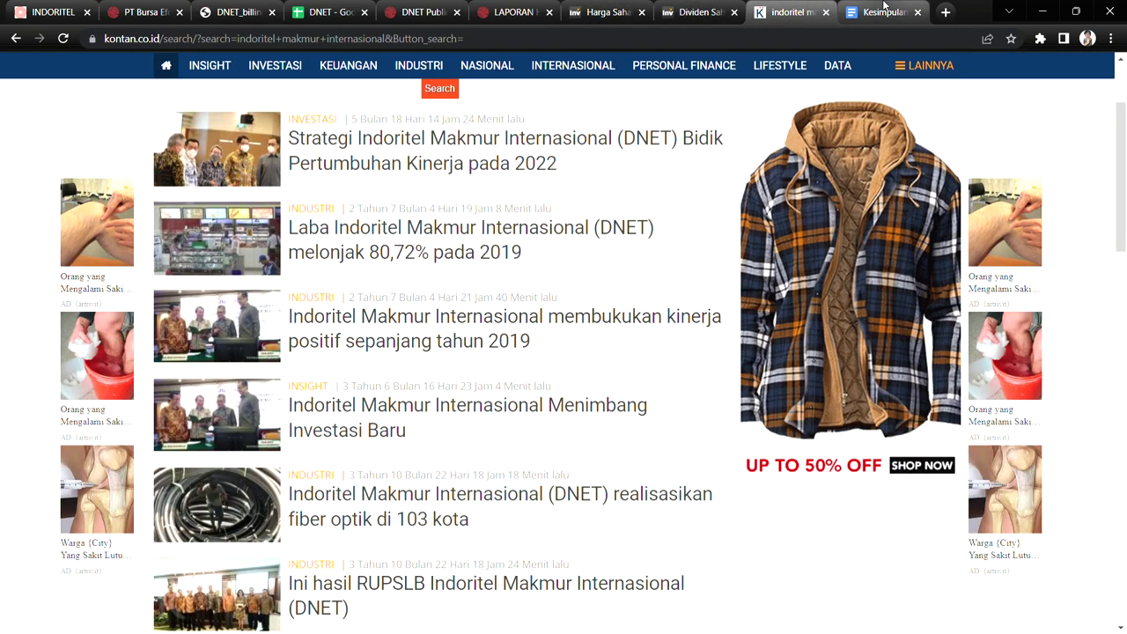
Begin the third paragraph of the "Kesimpulan analisa saham" document with "Valuasi mahal, namun jika omset".
left_click(880, 12)
type("va")
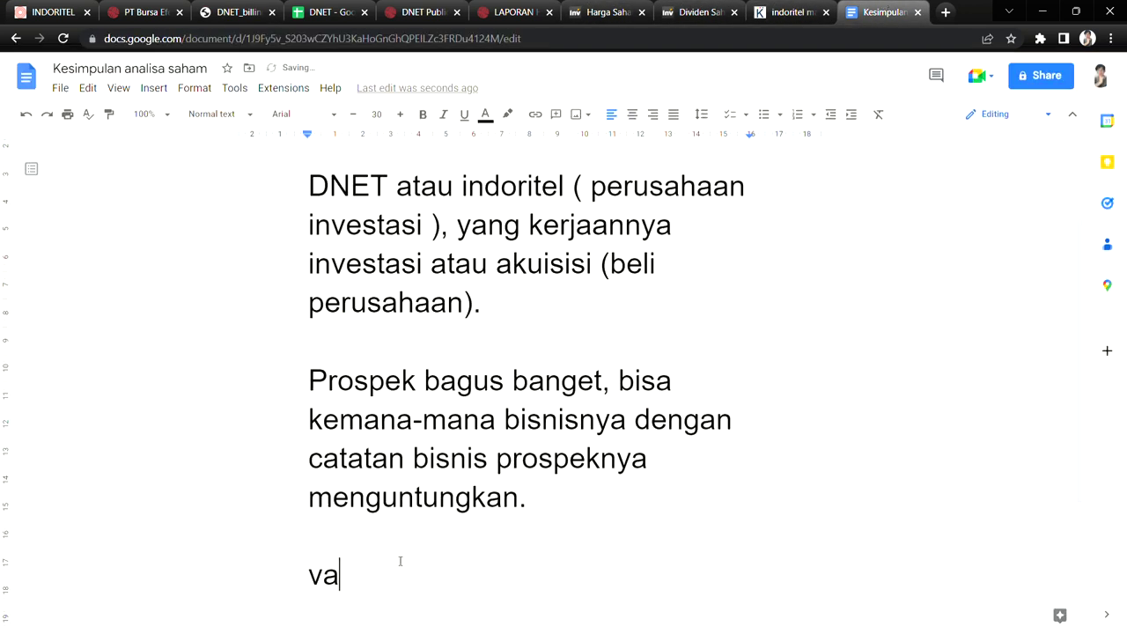
type("luasi mahal, ")
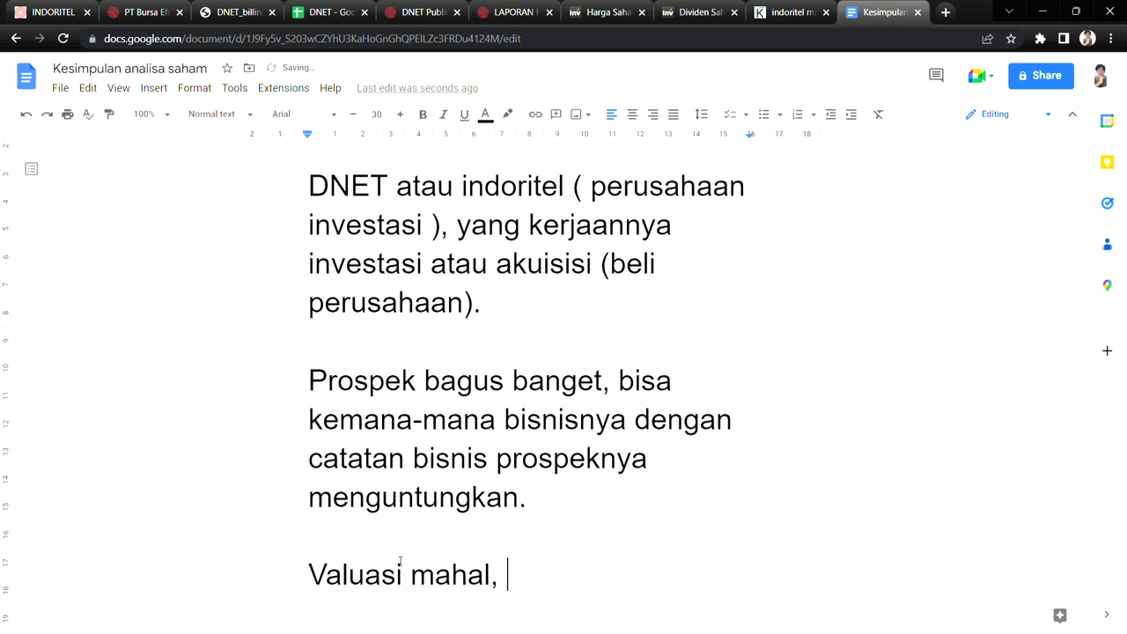
type("jika")
key("BackSpace")
key("BackSpace")
key("BackSpace")
key("BackSpace")
key("BackSpace")
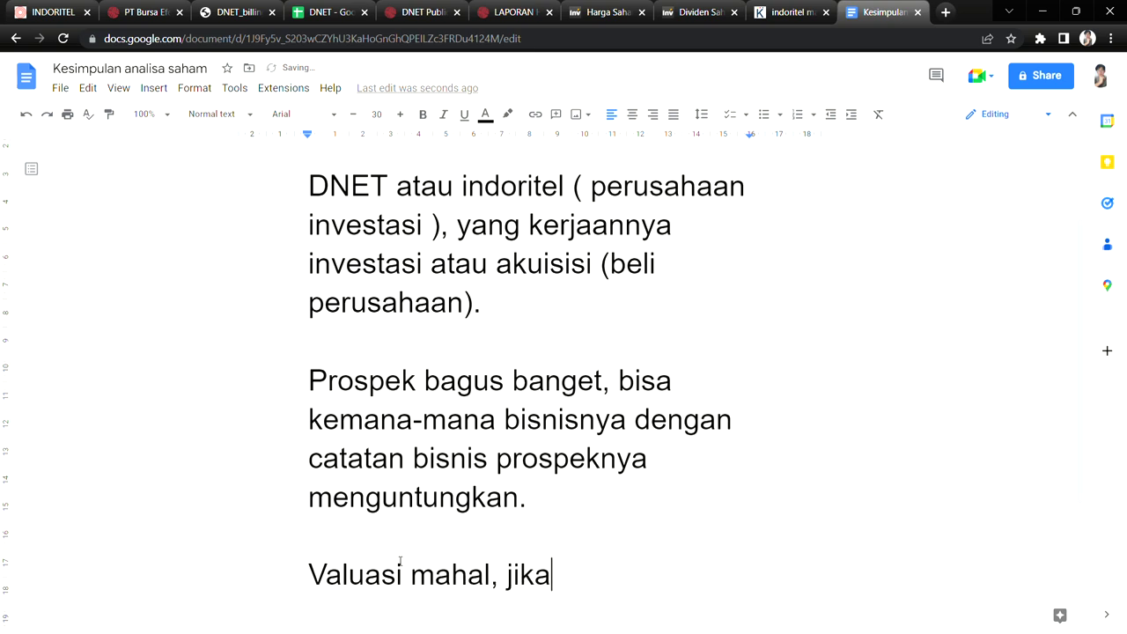
type("namun jiak")
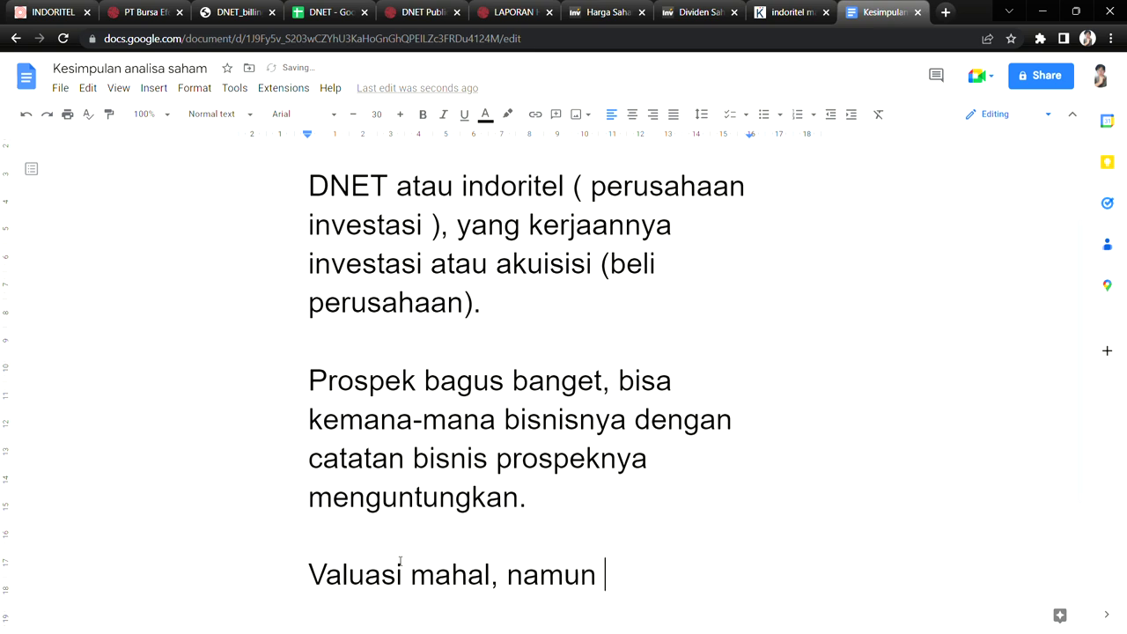
key("BackSpace")
key("BackSpace")
type("ka omset")
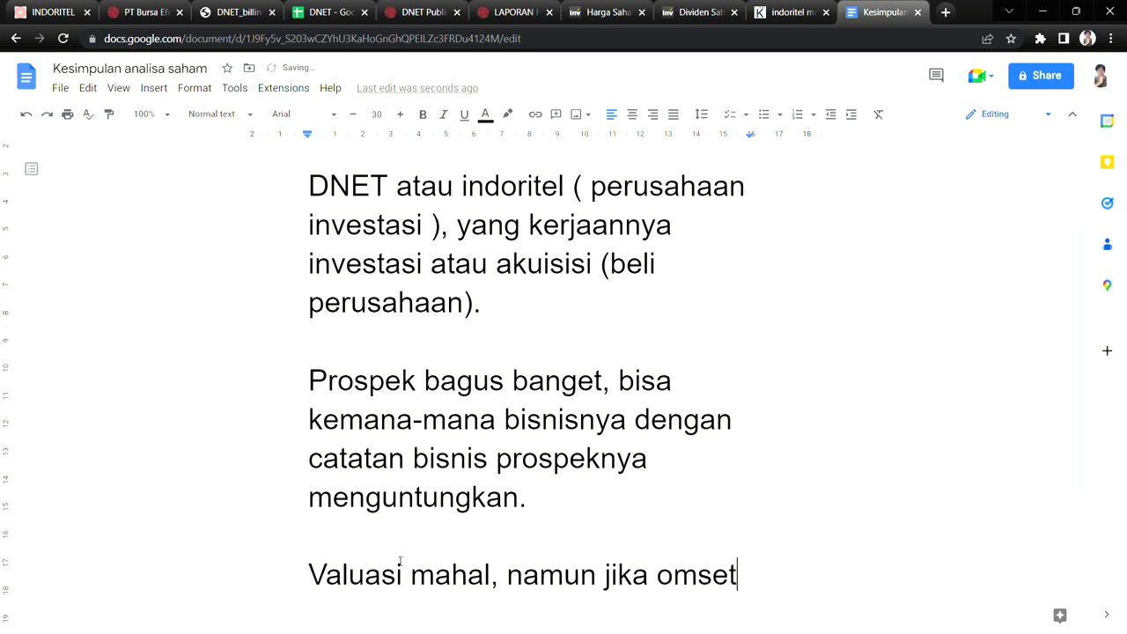
Complete the valuation sentence with "dan laba bertumbuh double (2x lipat), harga sekarang jadi murah.".
type(" dan lana")
key("BackSpace")
key("BackSpace")
type("ba ")
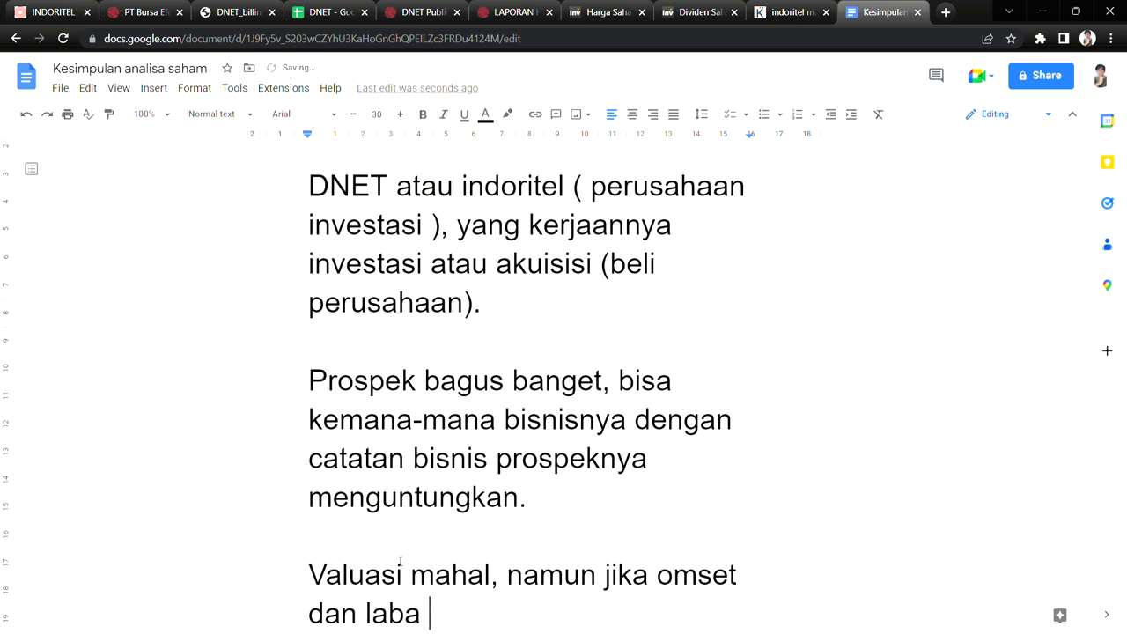
type("bertumbuh ")
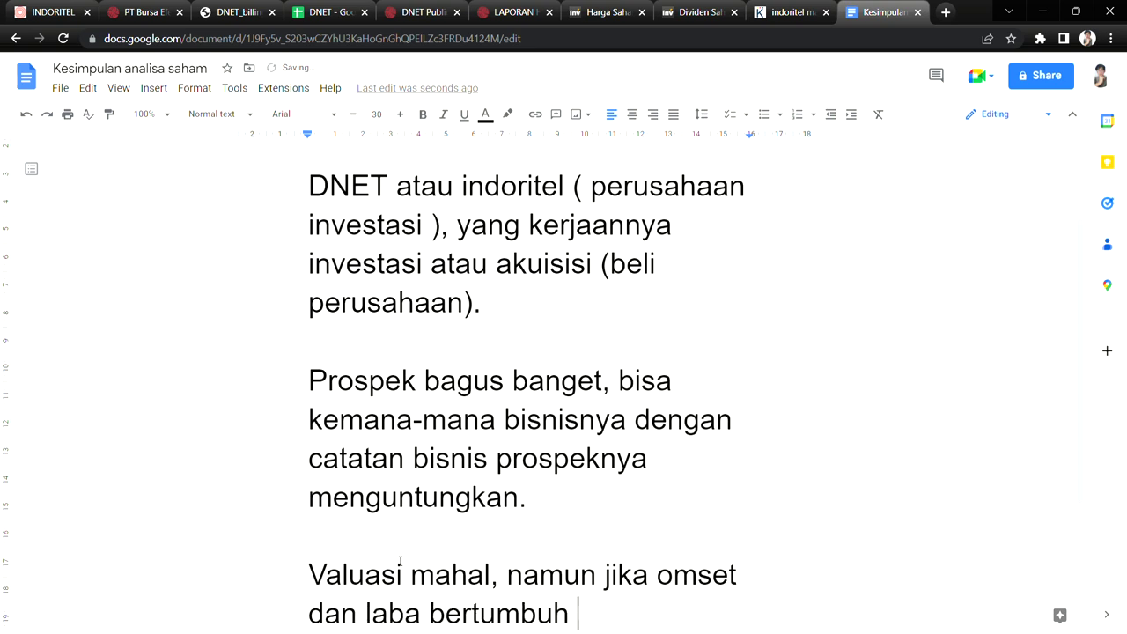
type("double ")
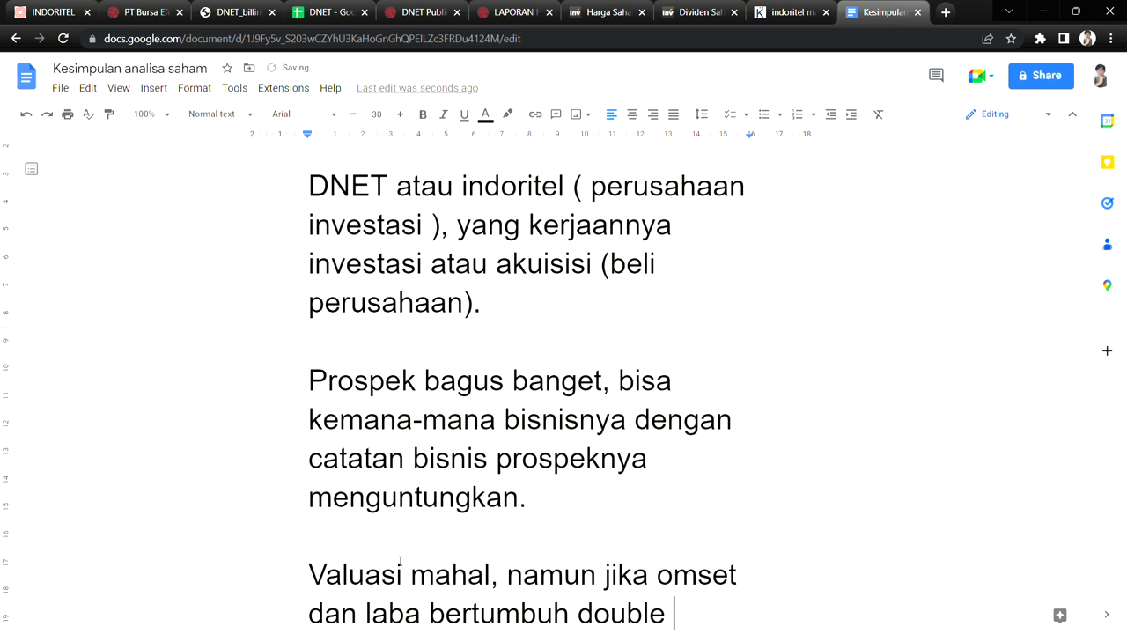
type("(2x lipat)")
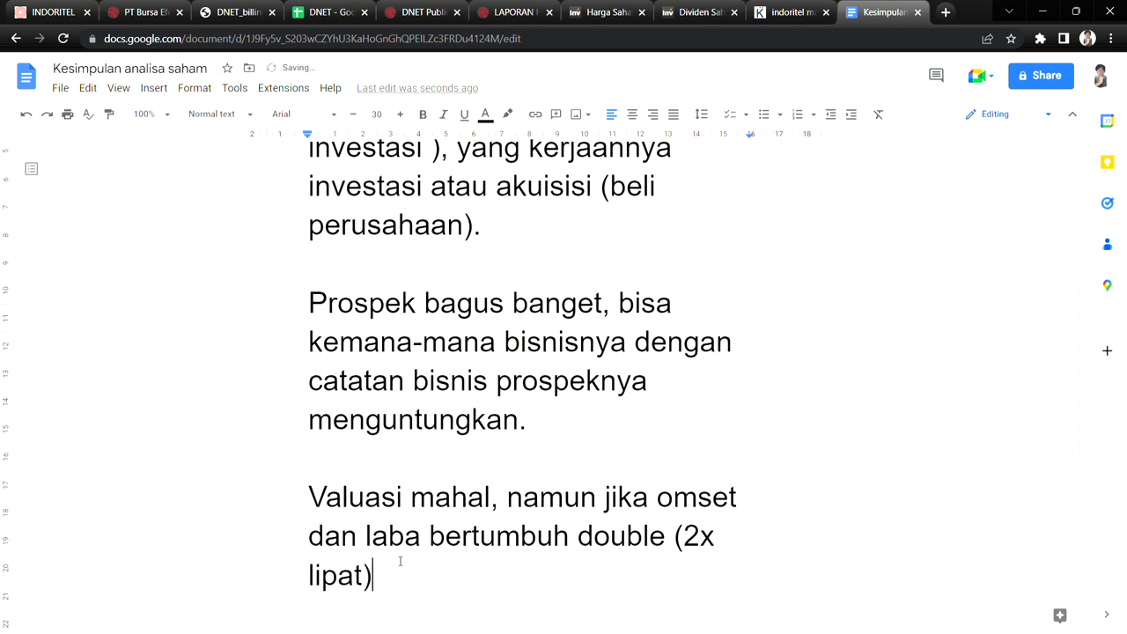
type(", harga ")
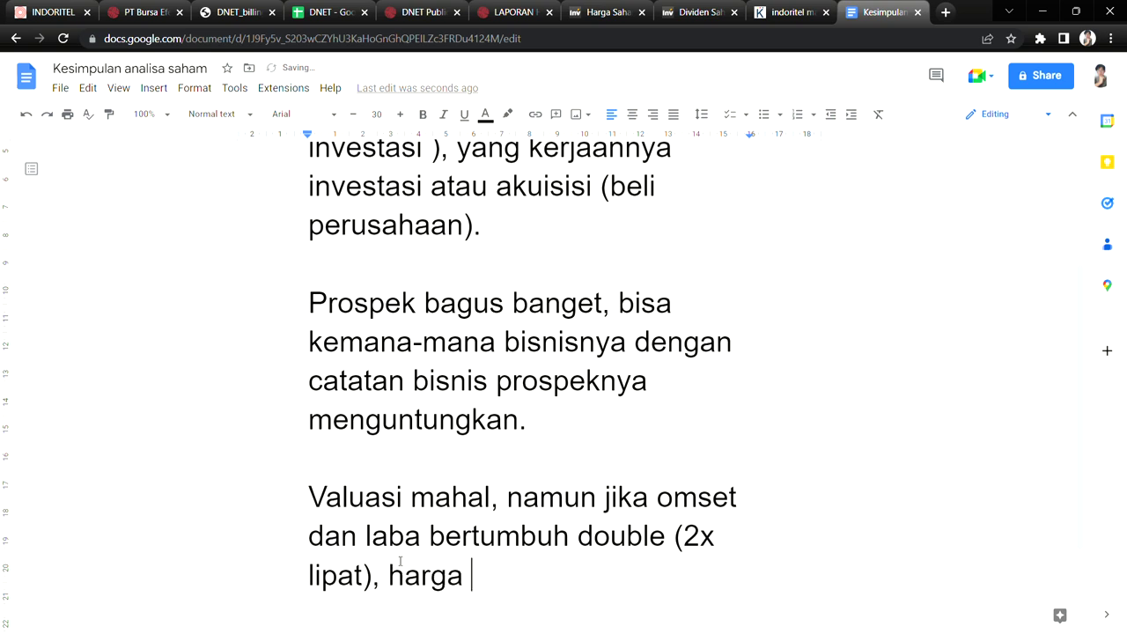
type("sekarang jadi ")
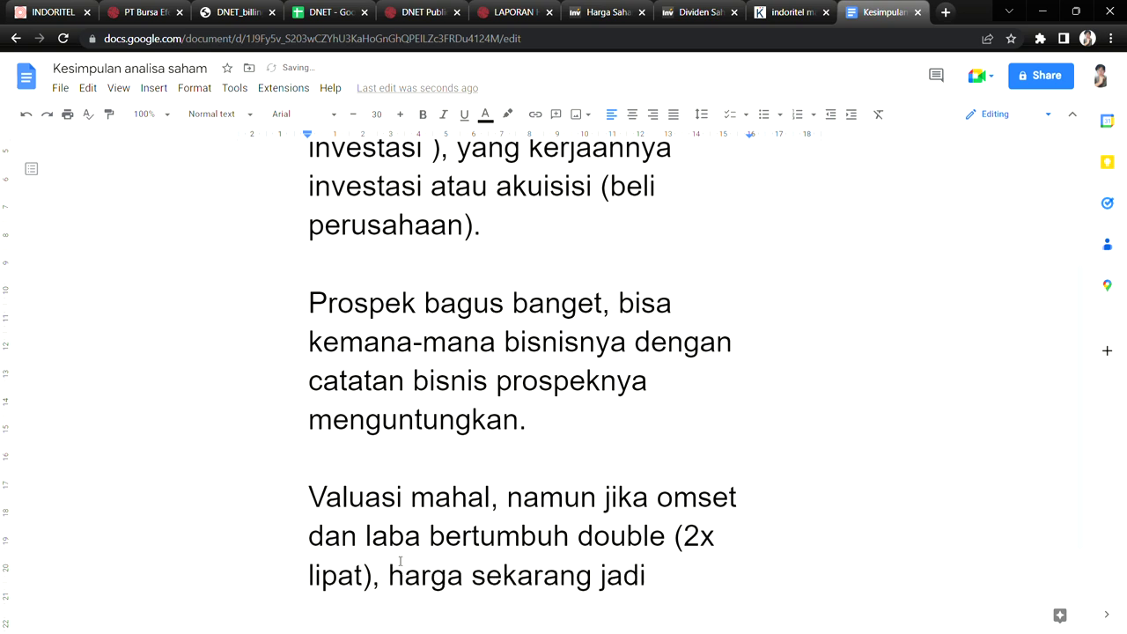
type("murah.")
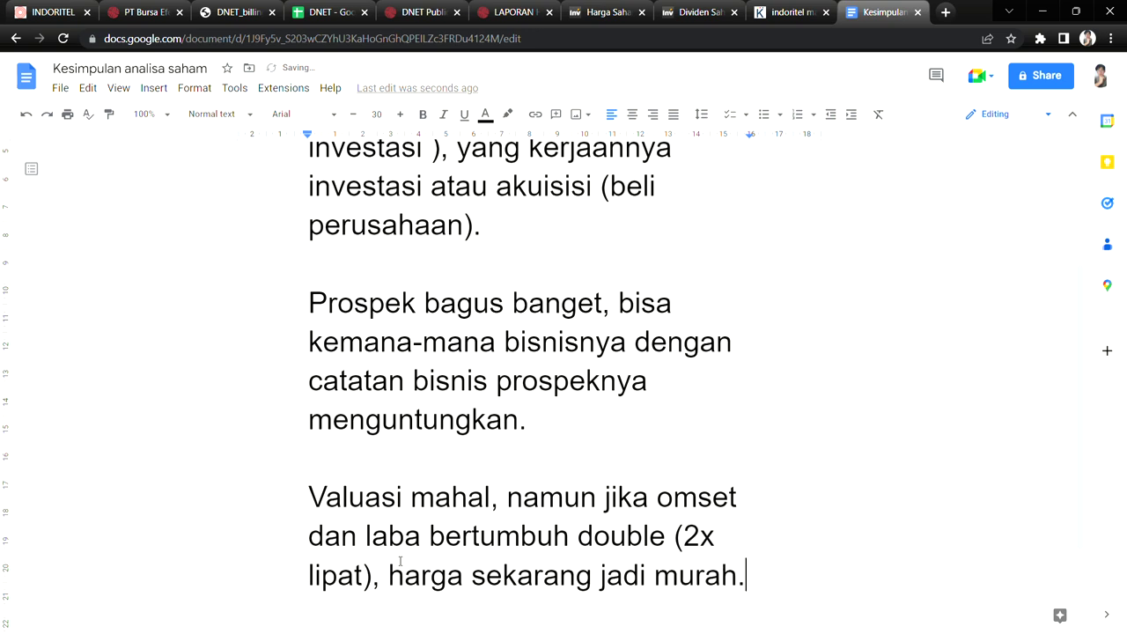
Review the price, PER and PBVR in the DNET spreadsheet, along with the latest revenue, net profit and equity.
left_click(327, 12)
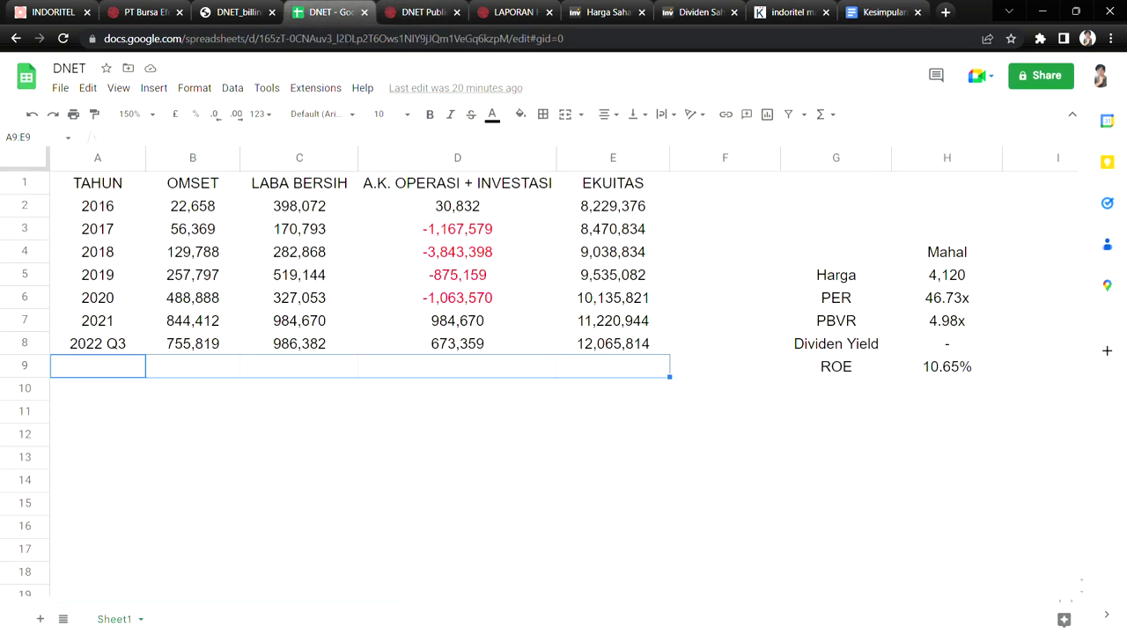
left_click(981, 276)
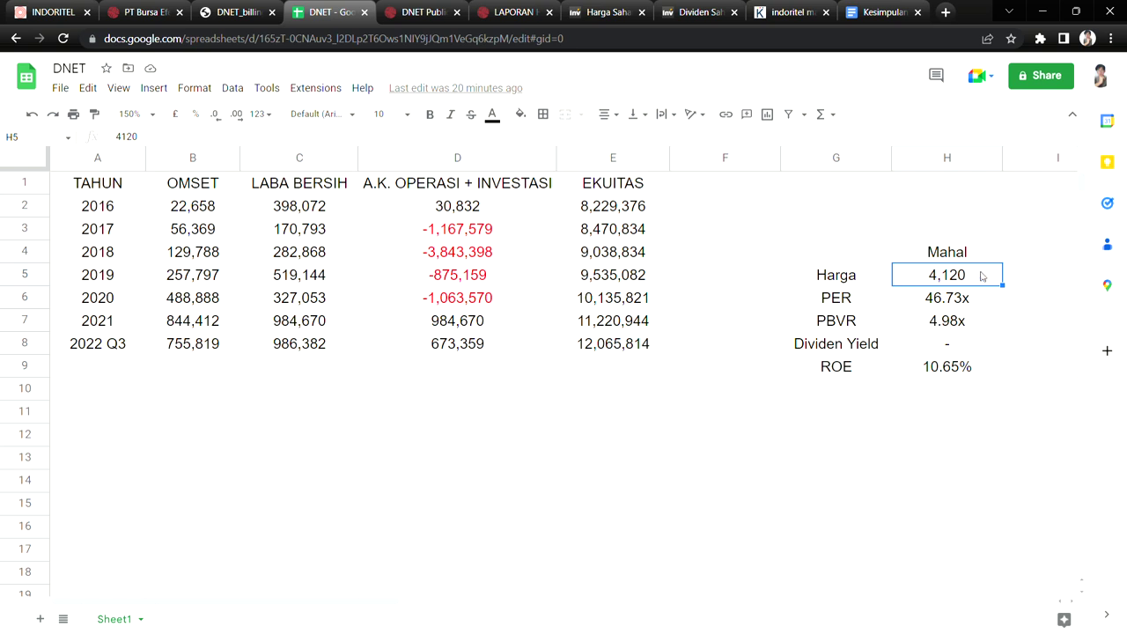
left_click(982, 299)
left_click(987, 330)
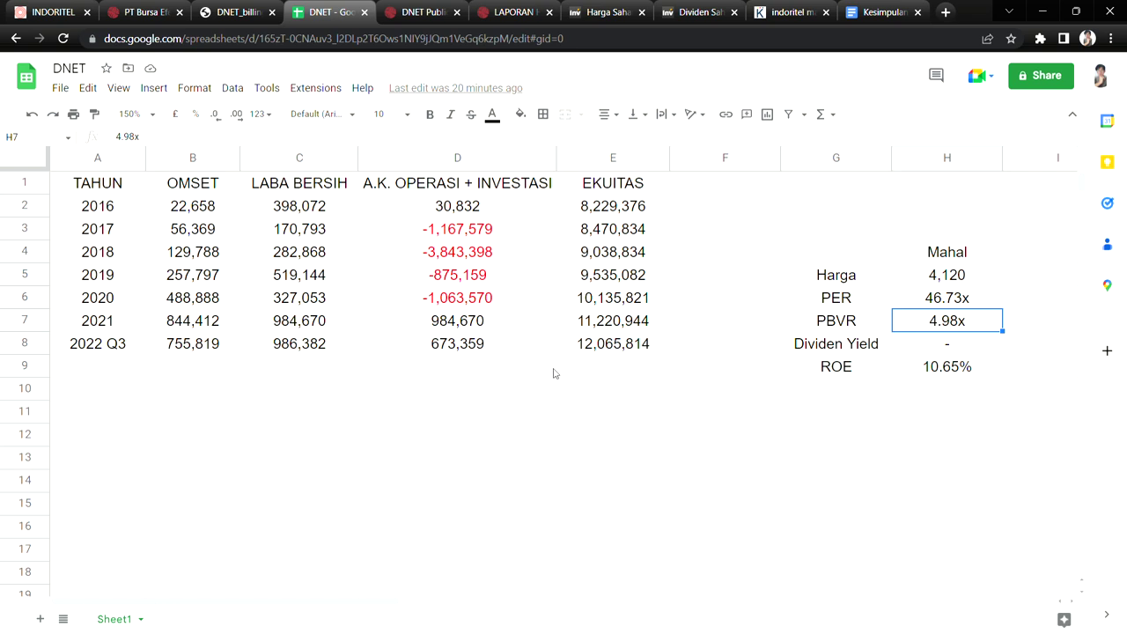
left_click(199, 377)
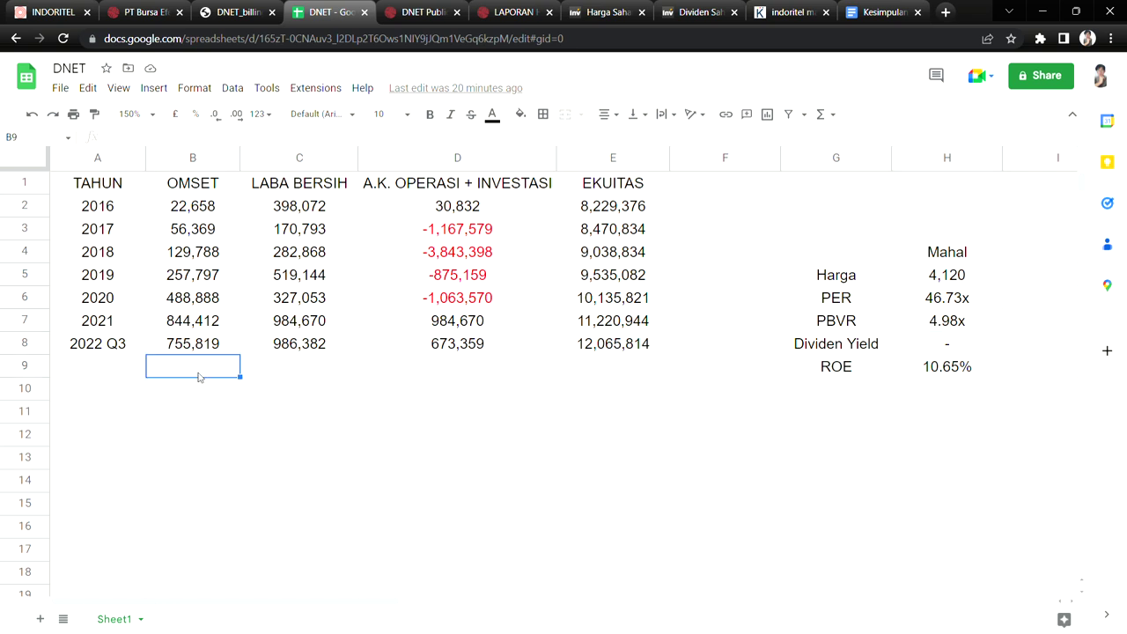
left_click(330, 370)
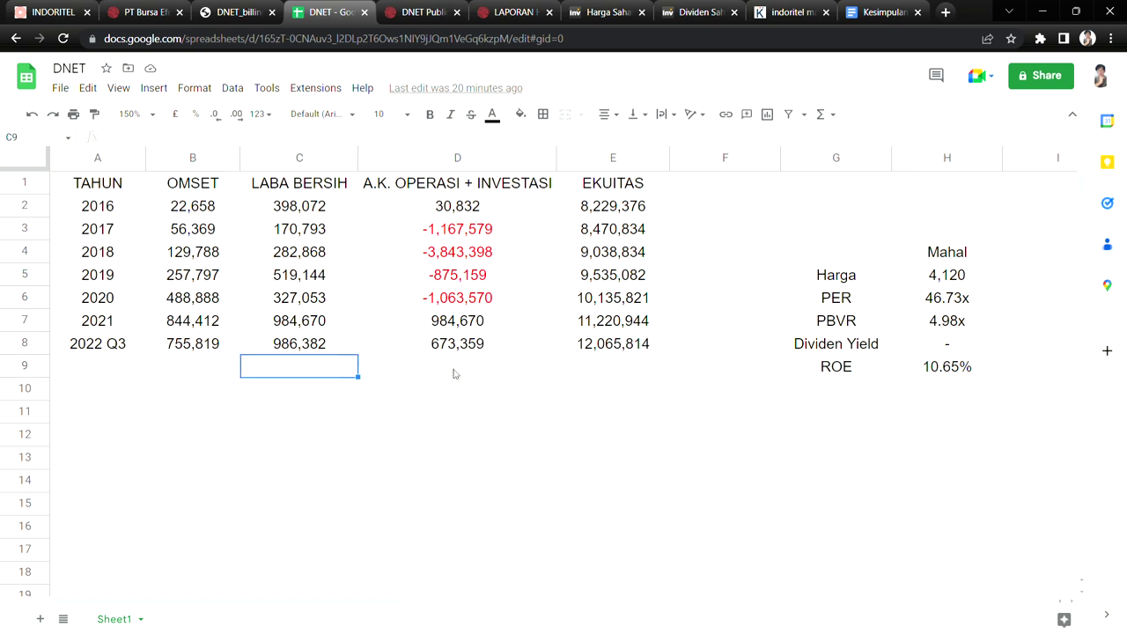
left_click(619, 370)
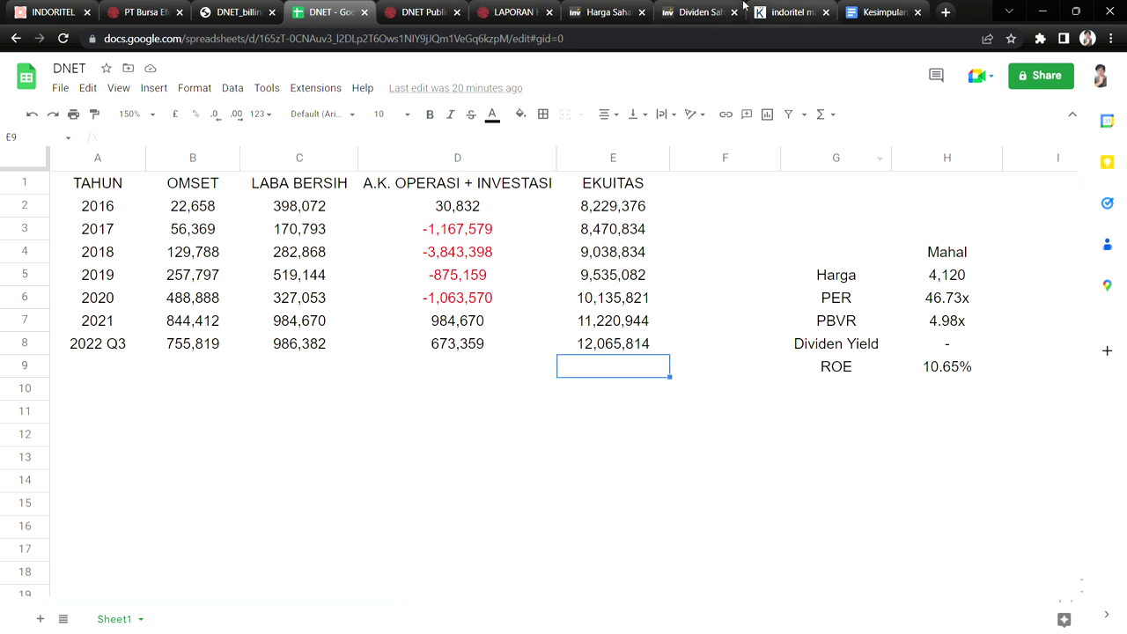
Add a paragraph reading "Jangka pendek tidak…" below the valuation paragraph in the "Kesimpulan analisa saham" document.
left_click(880, 13)
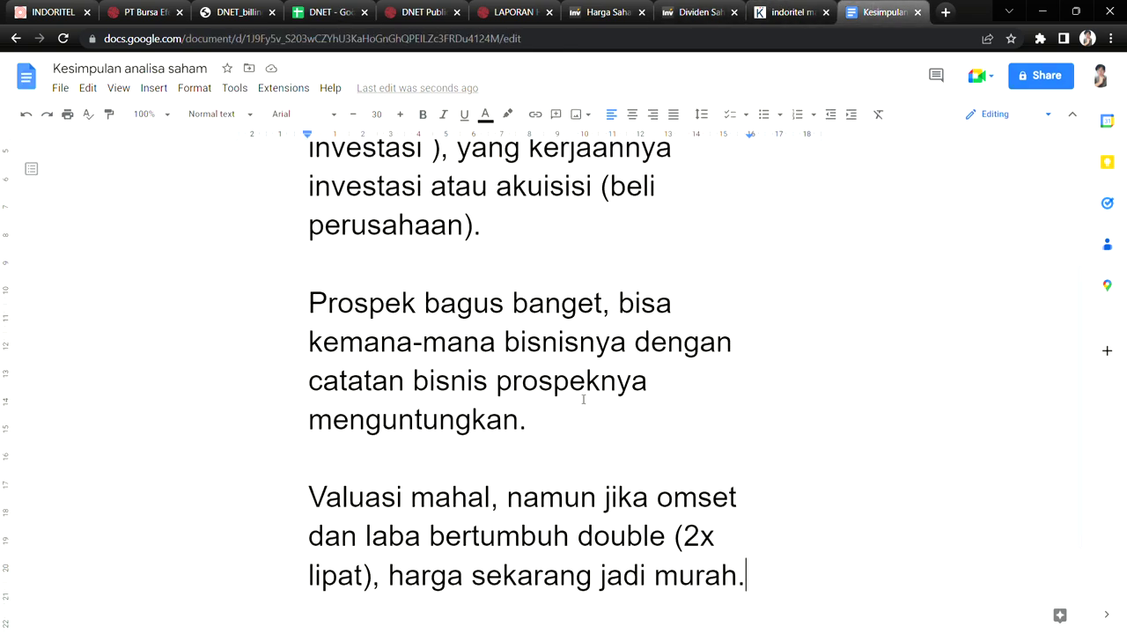
left_click(786, 12)
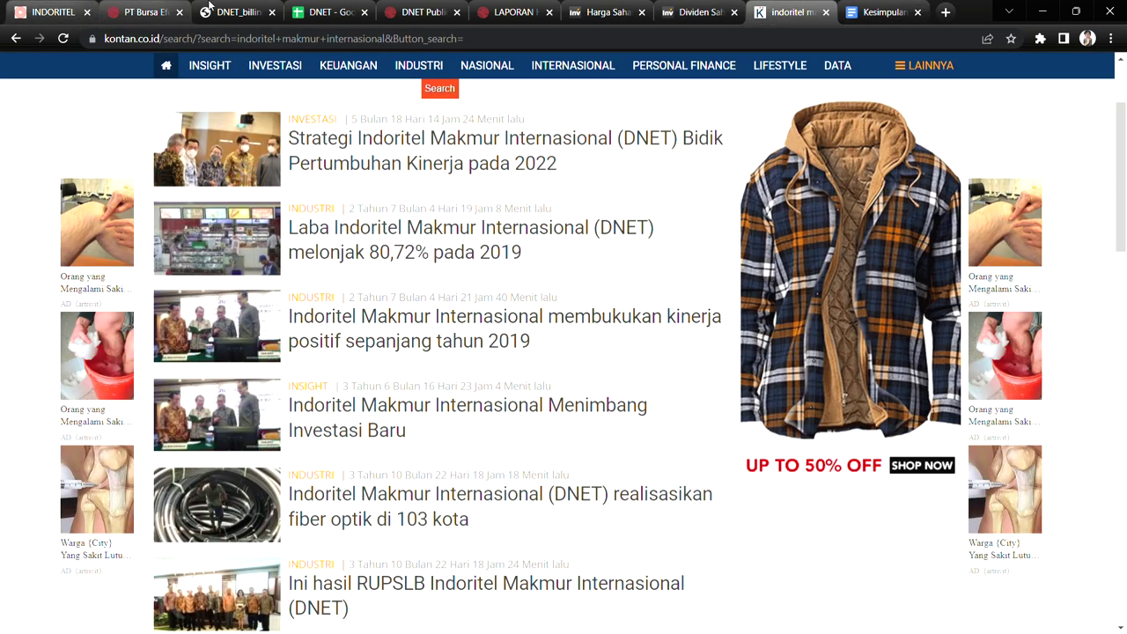
left_click(880, 12)
scroll(701, 498, "down", 2)
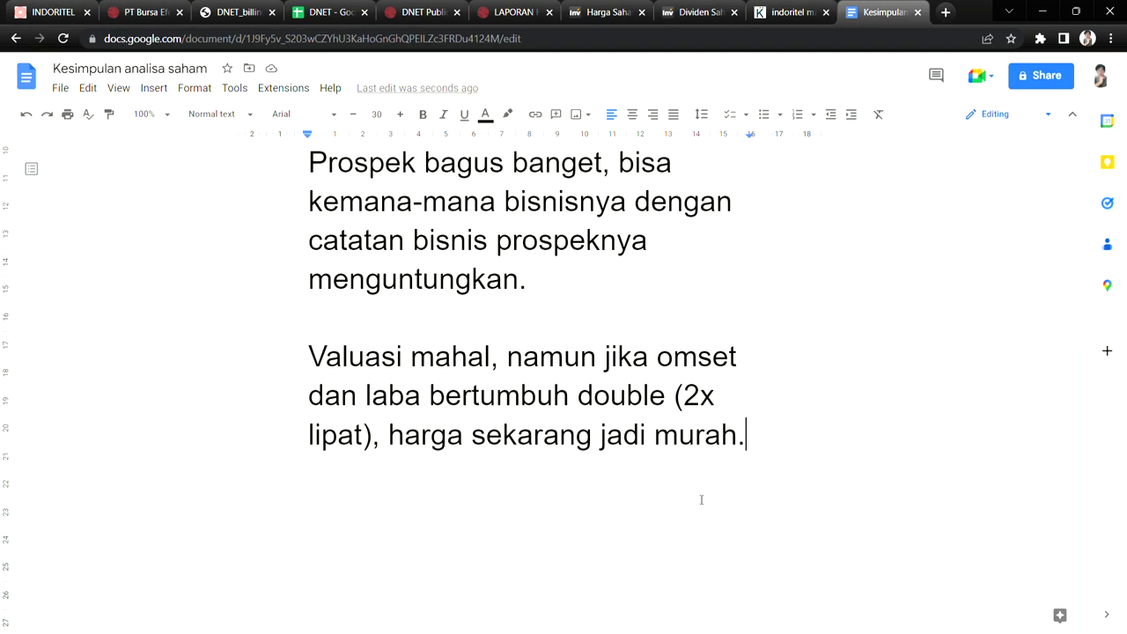
key("Return")
key("Return")
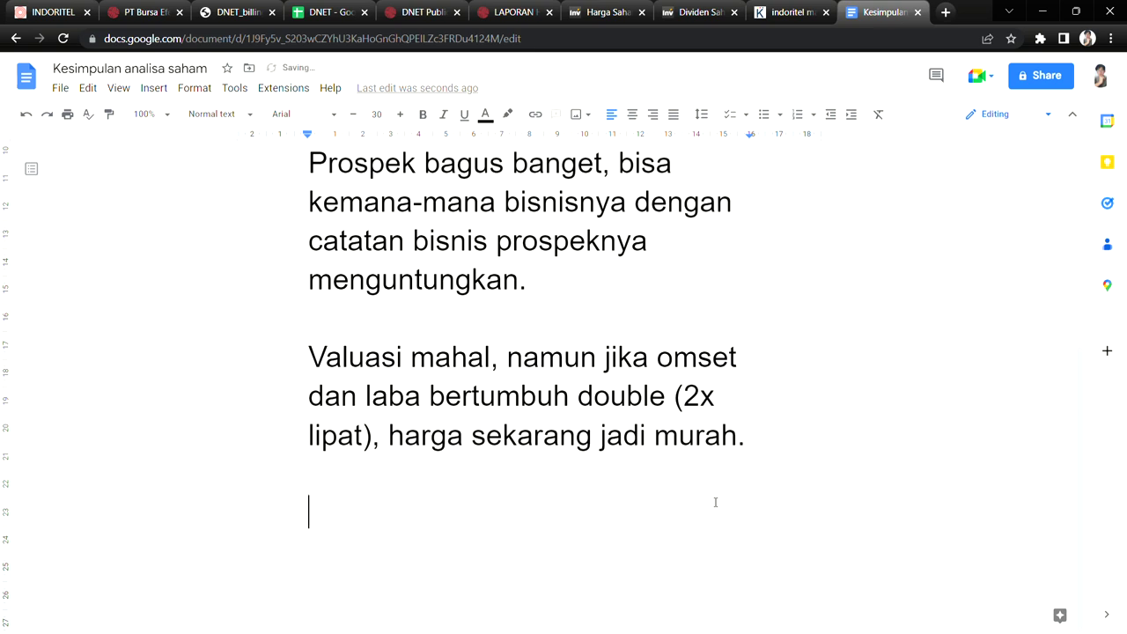
type("jangka ")
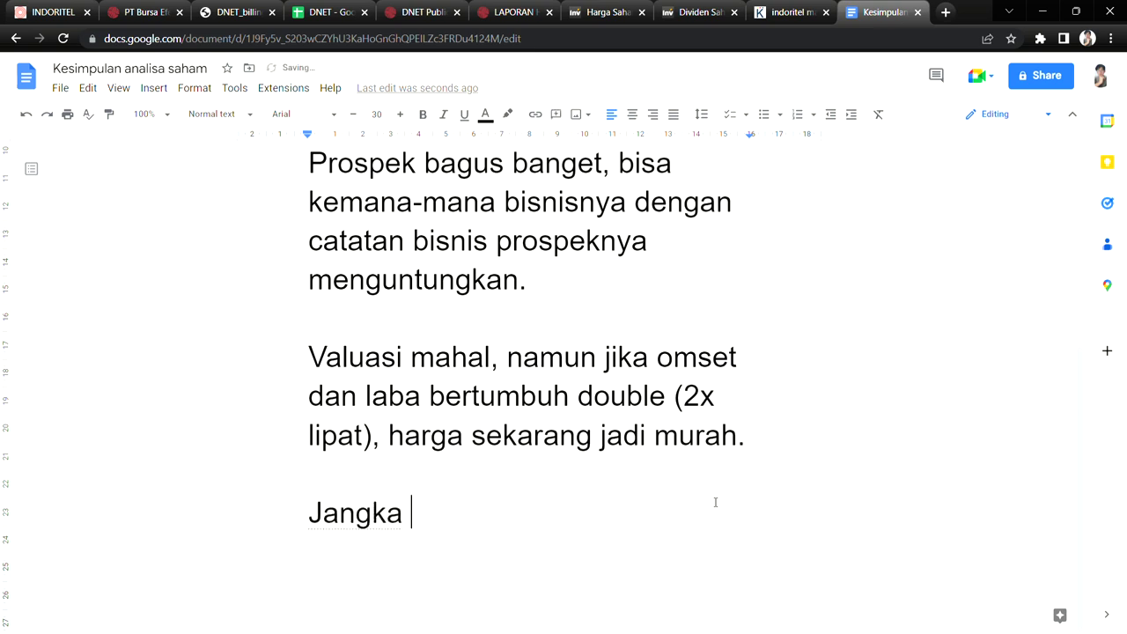
type("pendek")
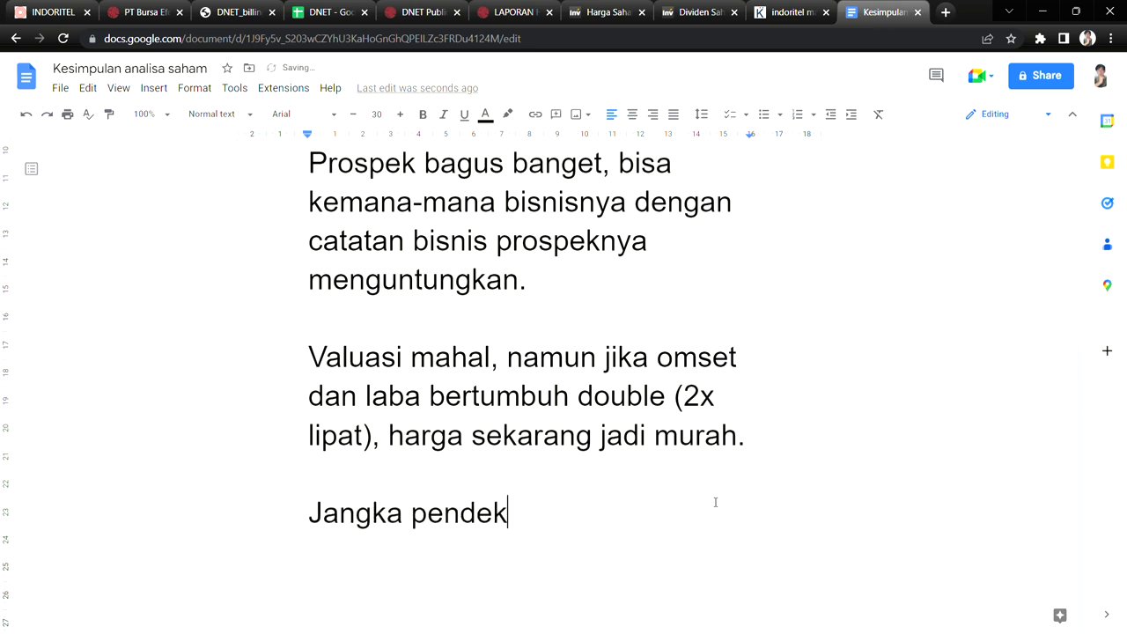
type(" tidak...")
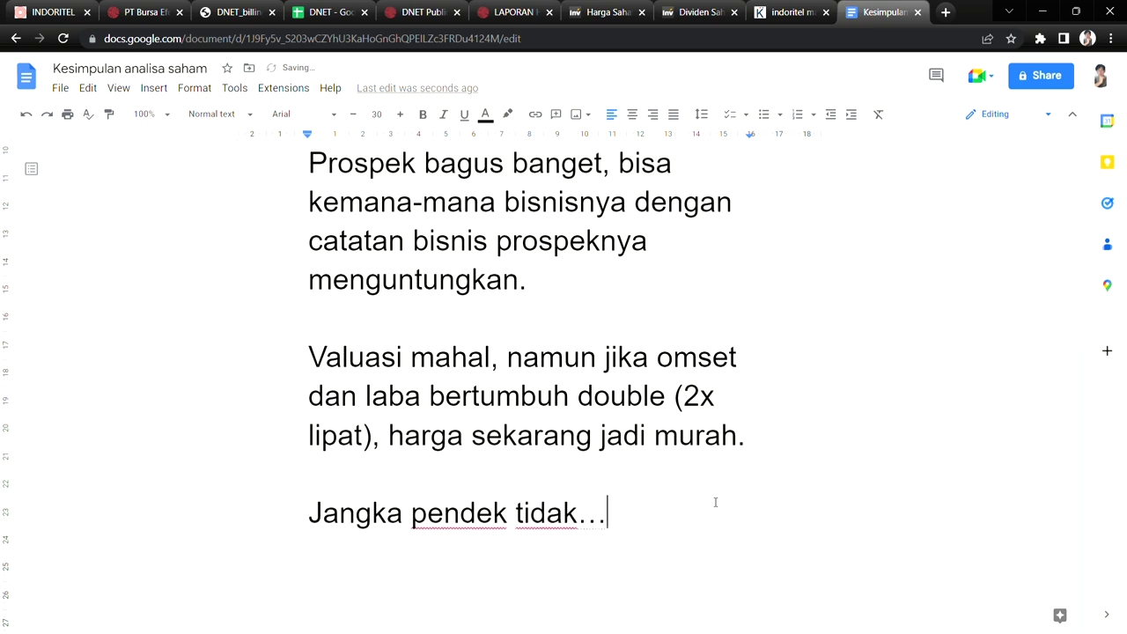
Insert a page break after the short-term line and write "Jangka panjang YES" on the new page.
key("ctrl+Return")
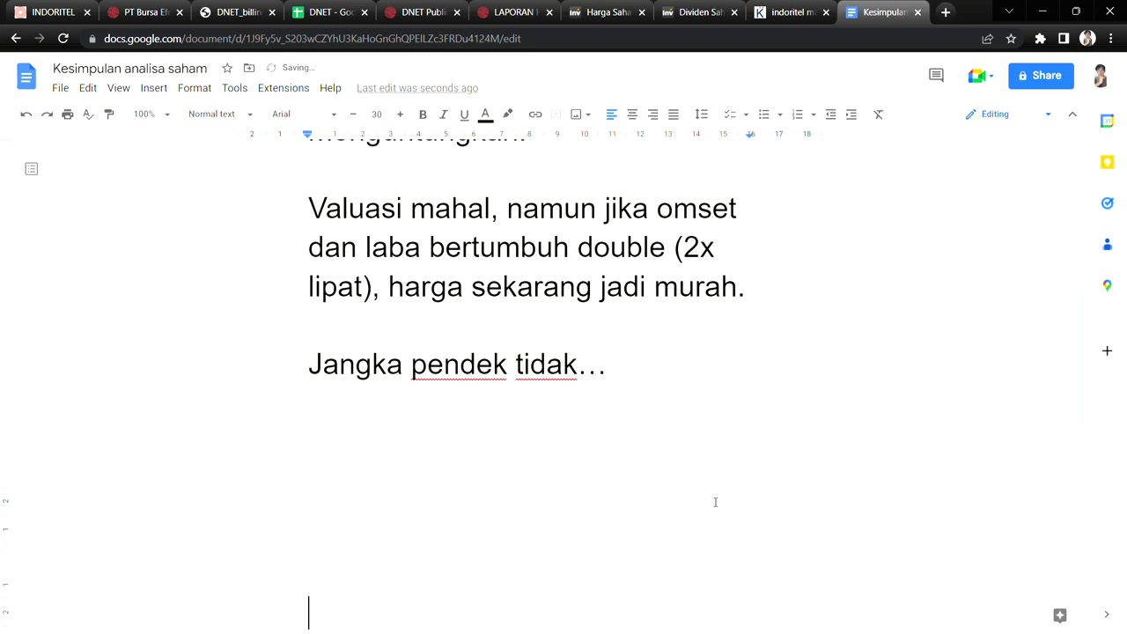
type("J")
key("BackSpace")
type("Jangka oa")
key("BackSpace")
key("BackSpace")
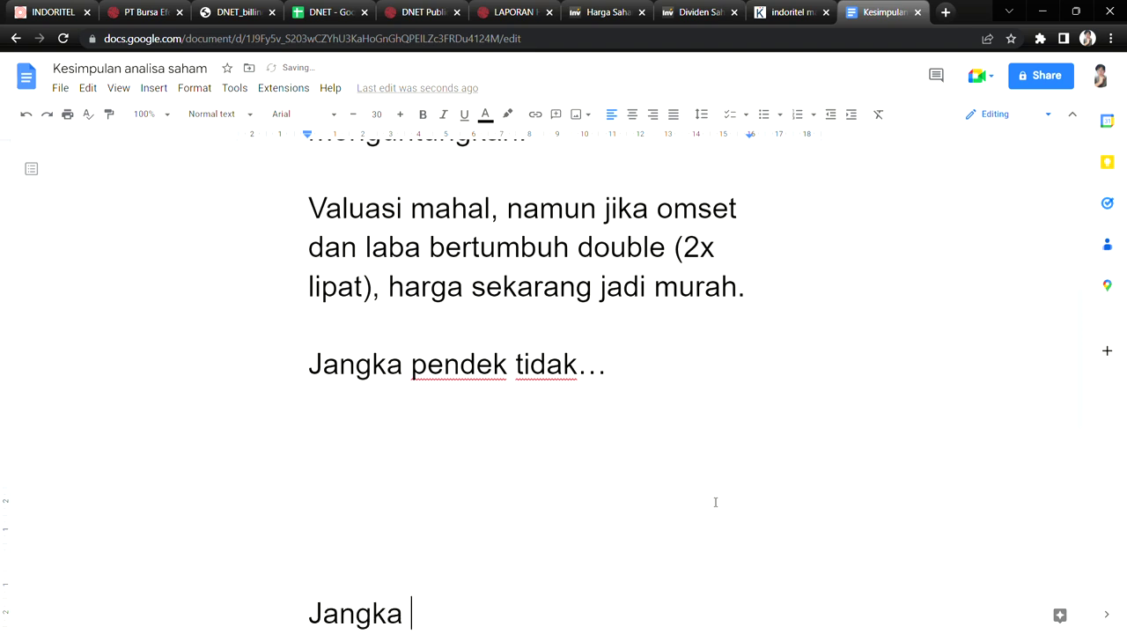
type("panjang YEs")
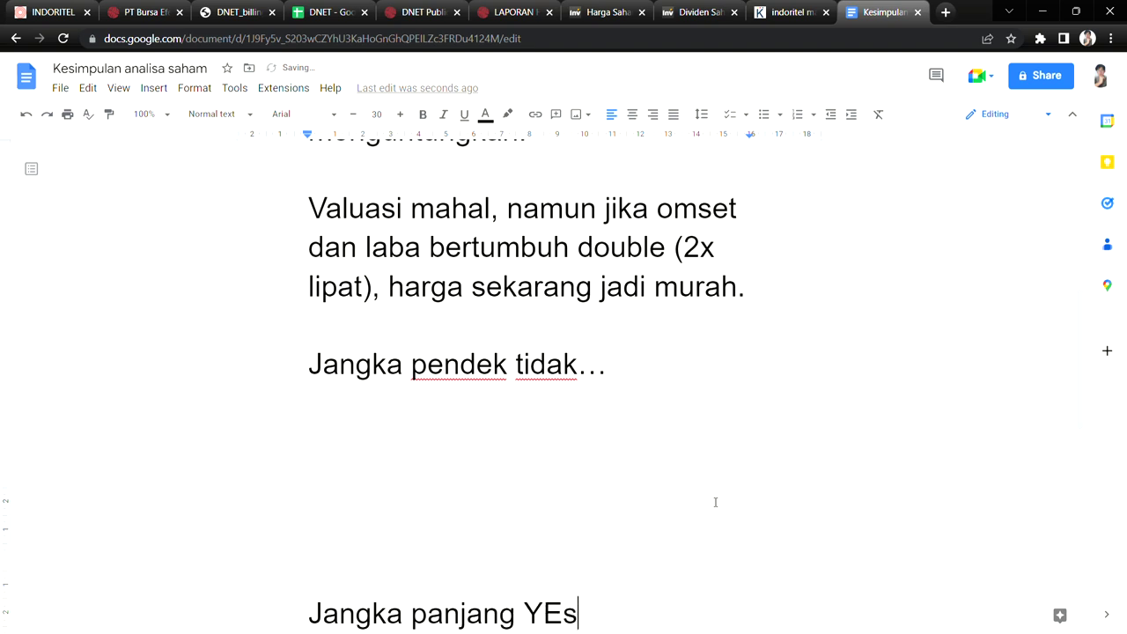
key("BackSpace")
type("S")
scroll(726, 498, "down", 4)
scroll(725, 498, "up", 3)
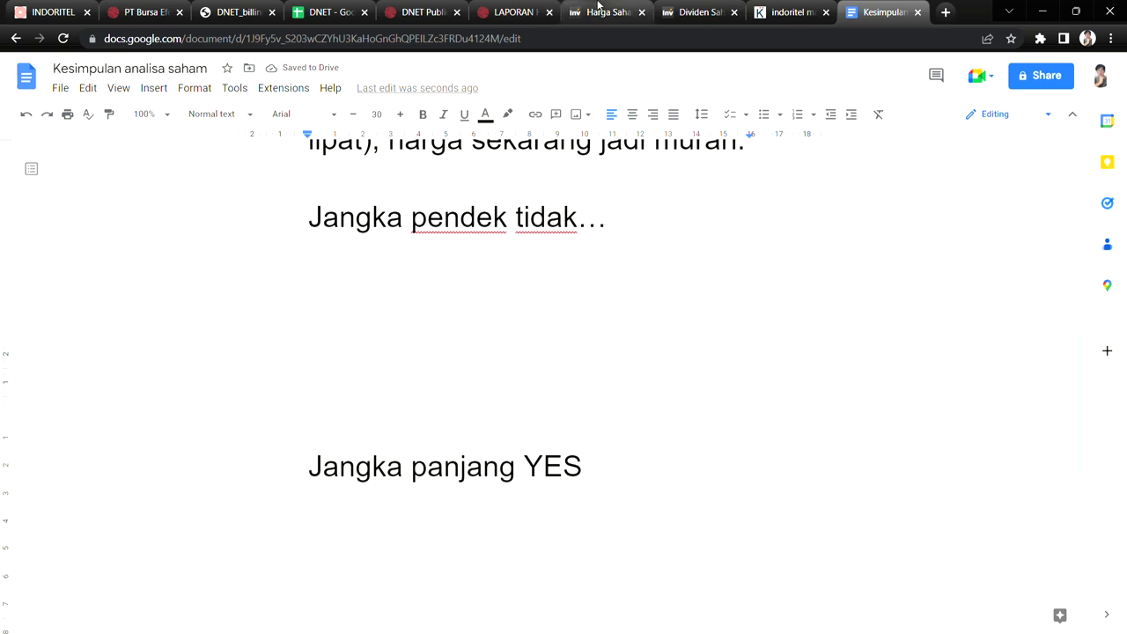
Review DNET's dividend history and price chart, and read the dividend answer in the July 2022 public expose report, highlighting the capital needs and expansion wording.
left_click(696, 8)
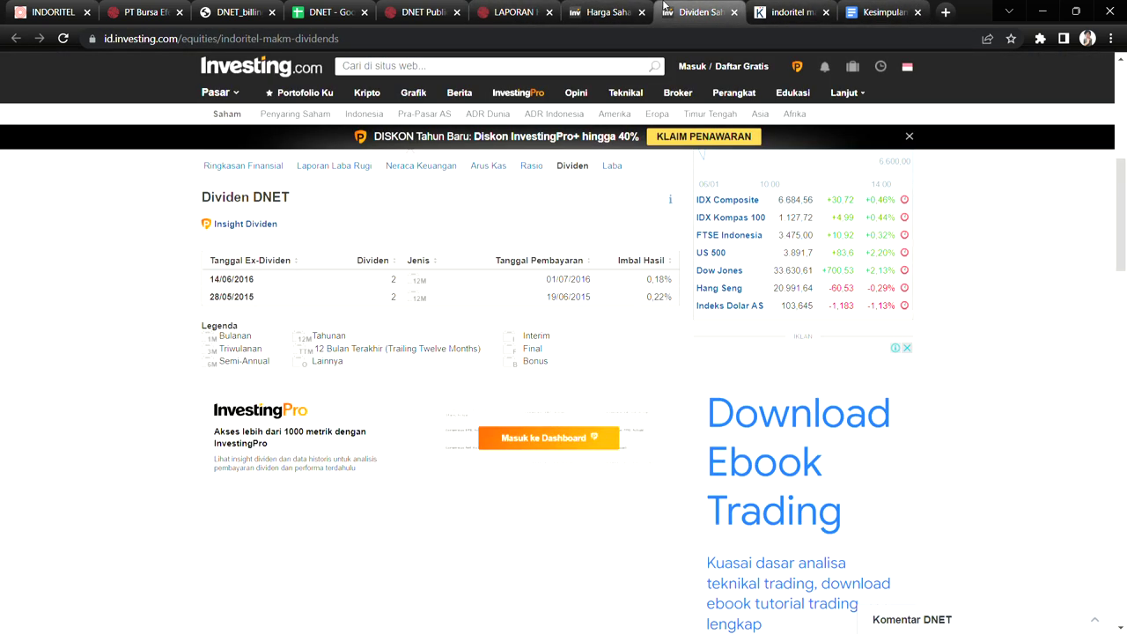
left_click(605, 11)
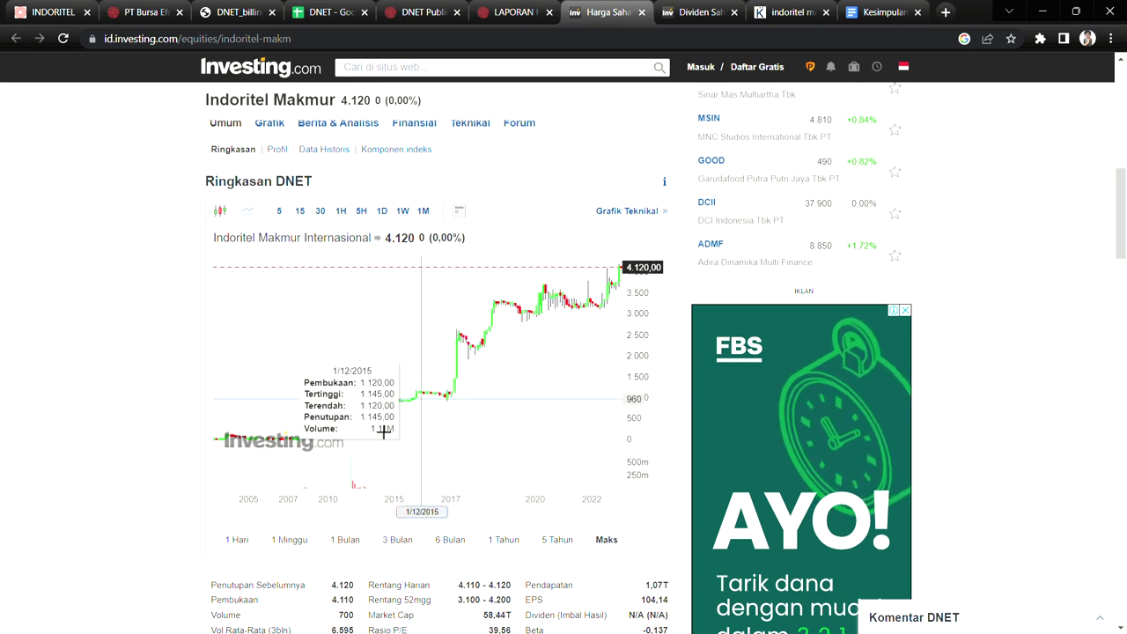
left_click(422, 12)
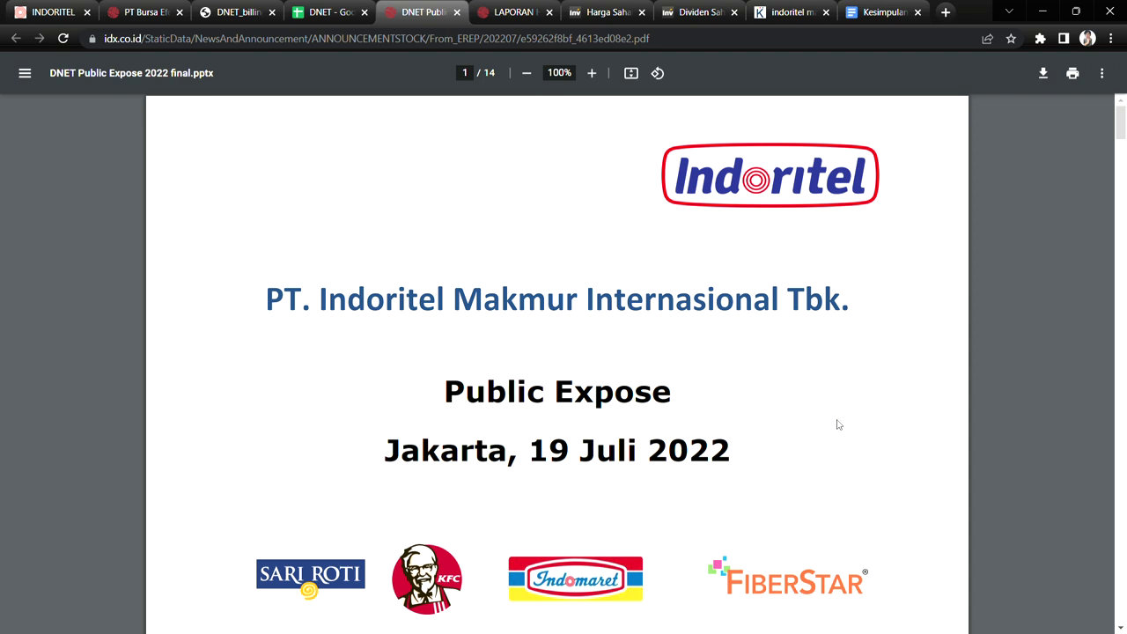
left_click(522, 10)
left_click_drag(1120, 150, 1124, 403)
left_click_drag(722, 517, 761, 520)
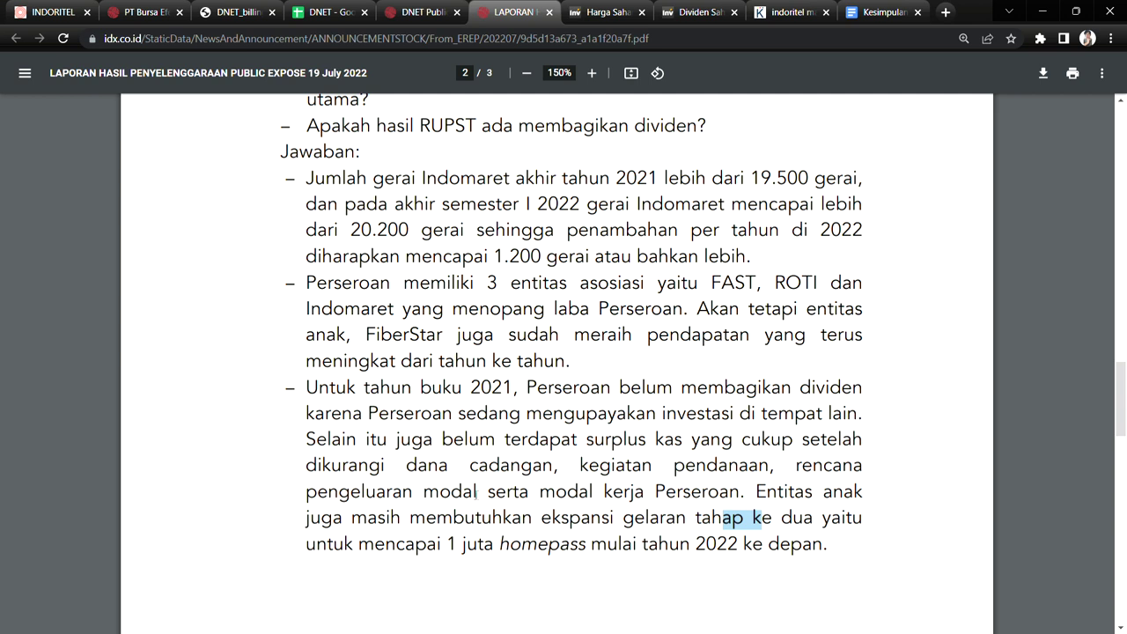
left_click_drag(463, 491, 741, 495)
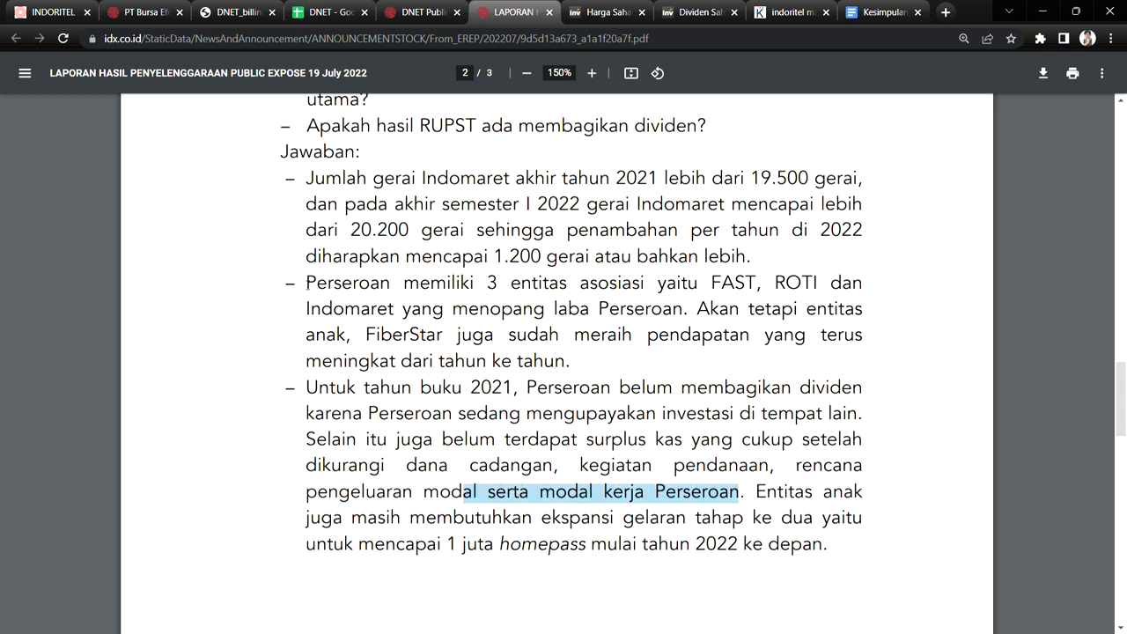
Review the 2022 Q3 revenue, net profit and equity figures in the DNET spreadsheet.
left_click(327, 12)
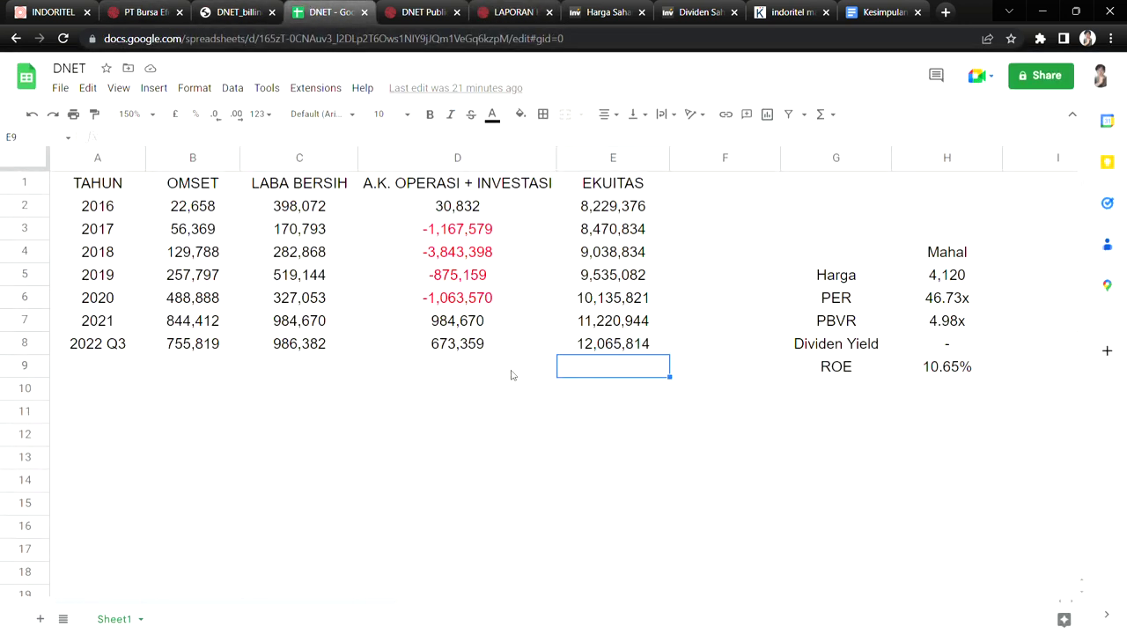
left_click(211, 349)
left_click(338, 349)
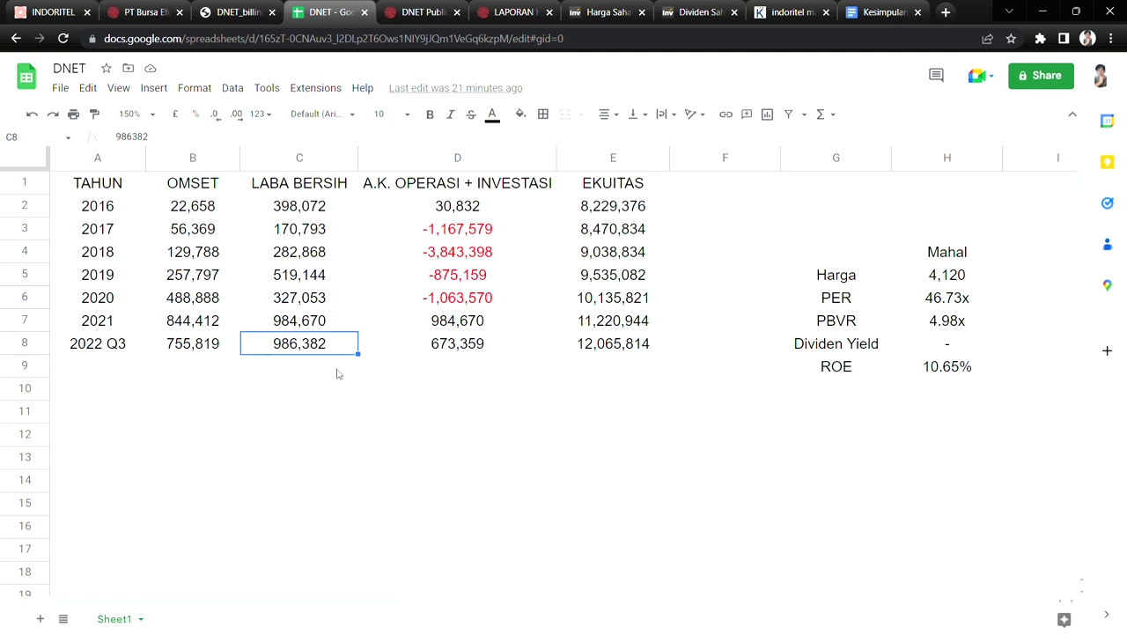
left_click(339, 377)
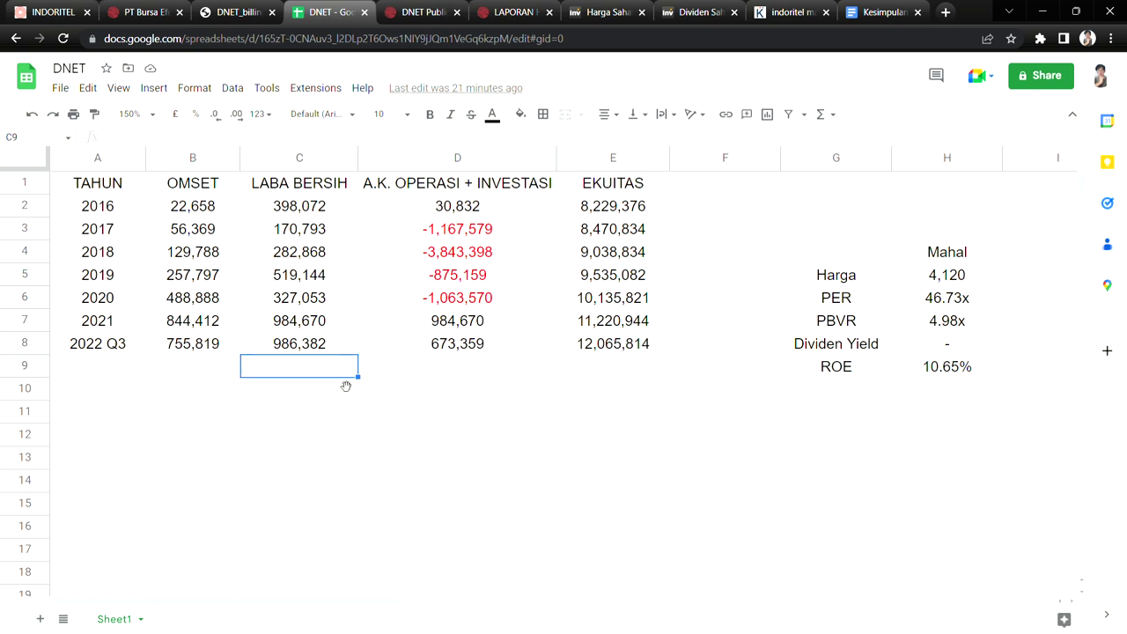
left_click(619, 371)
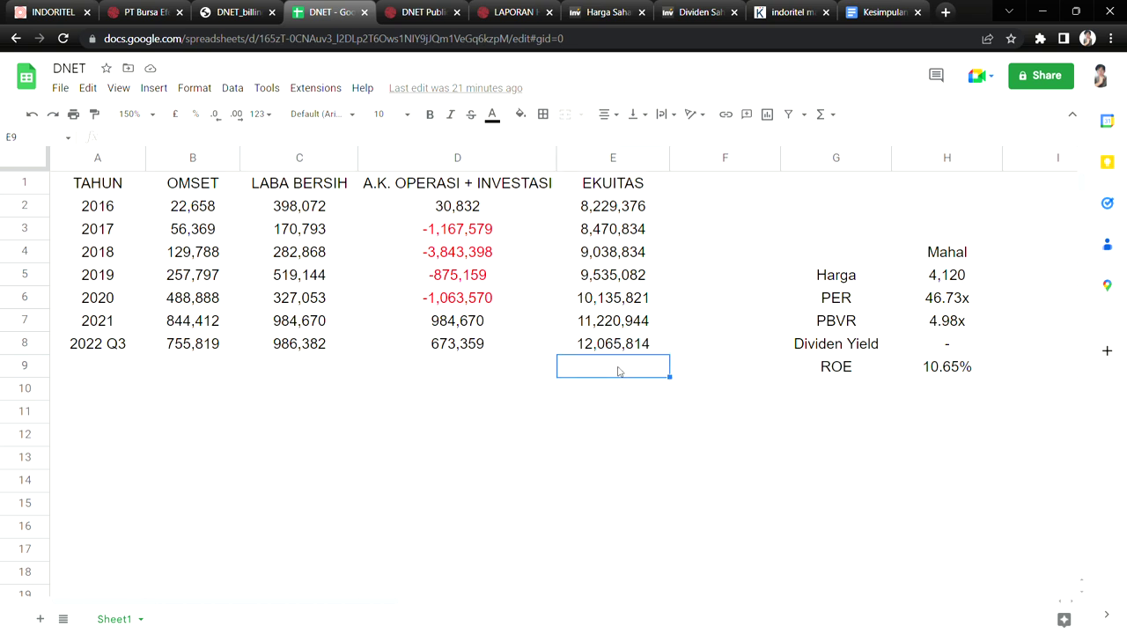